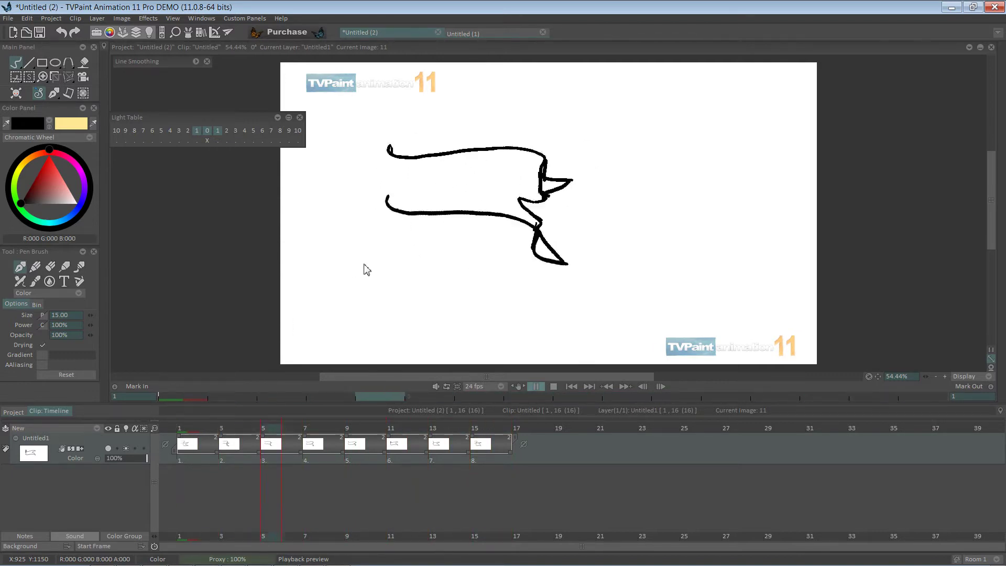
# Stop the animation preview and collapse the Light Table.
pyautogui.press('Return')
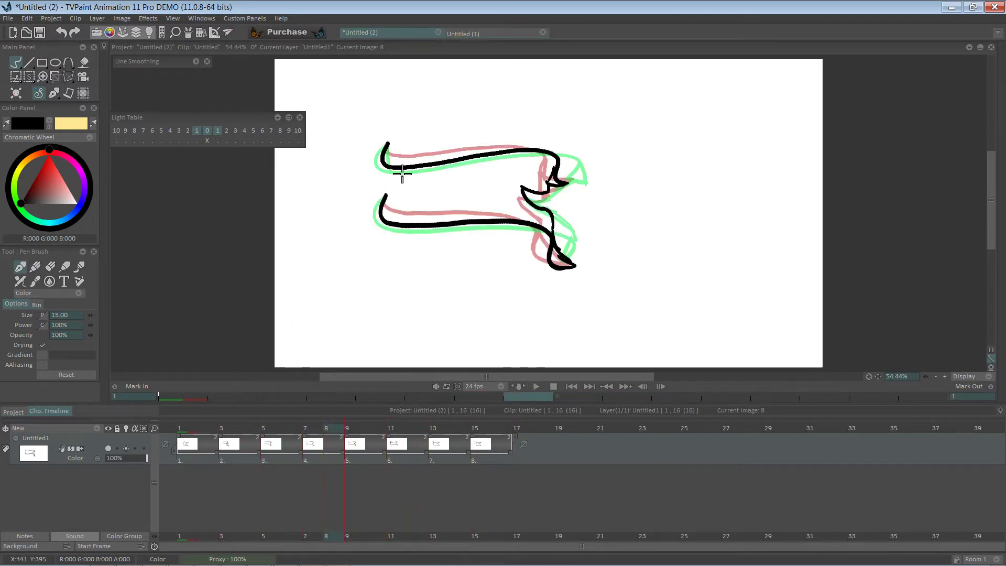
pyautogui.click(278, 117)
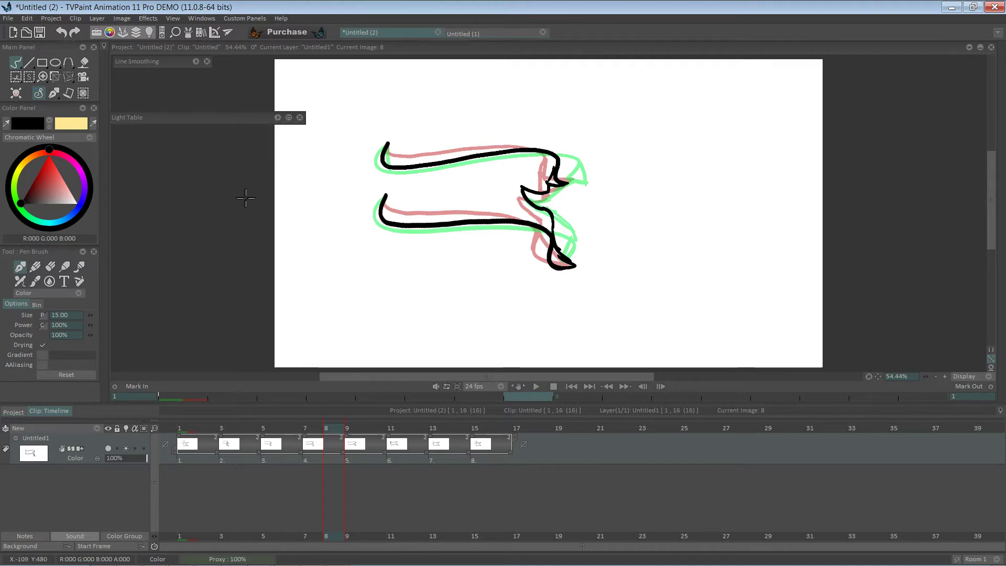
pyautogui.moveTo(789, 564)
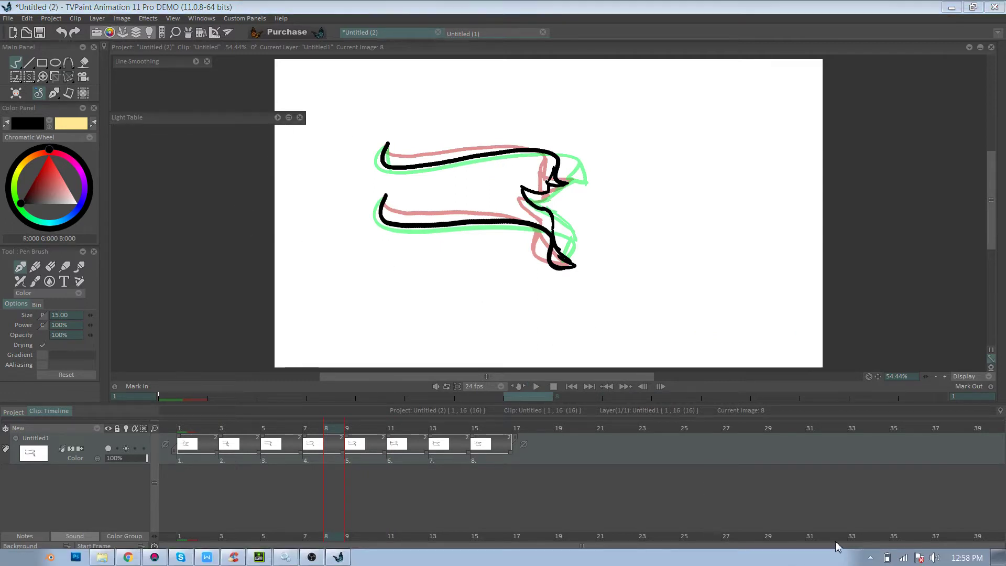
pyautogui.click(870, 558)
pyautogui.click(871, 557)
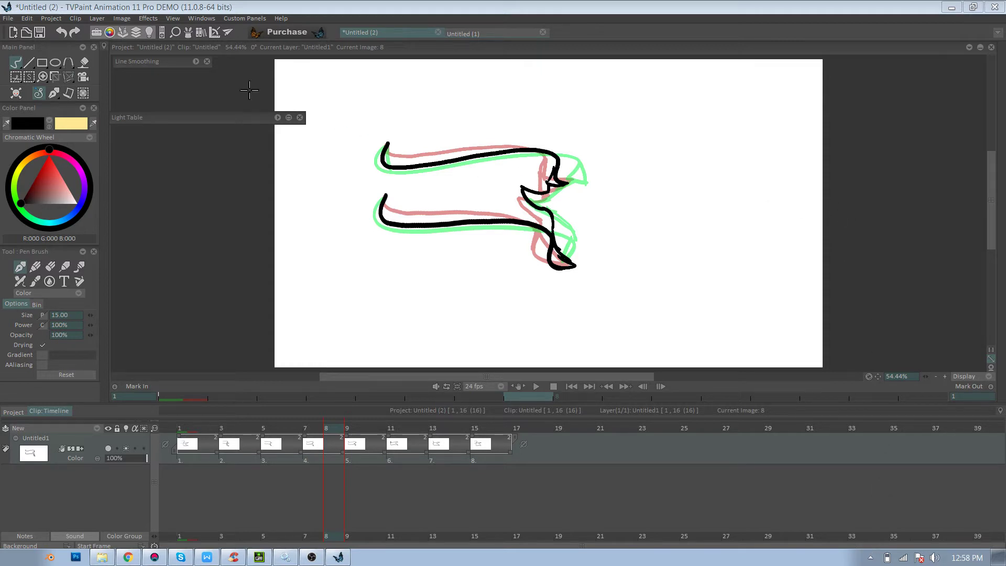
# Open the footage export settings and choose TVP (old TVPaint project) as the clip's layers structure.
pyautogui.click(9, 20)
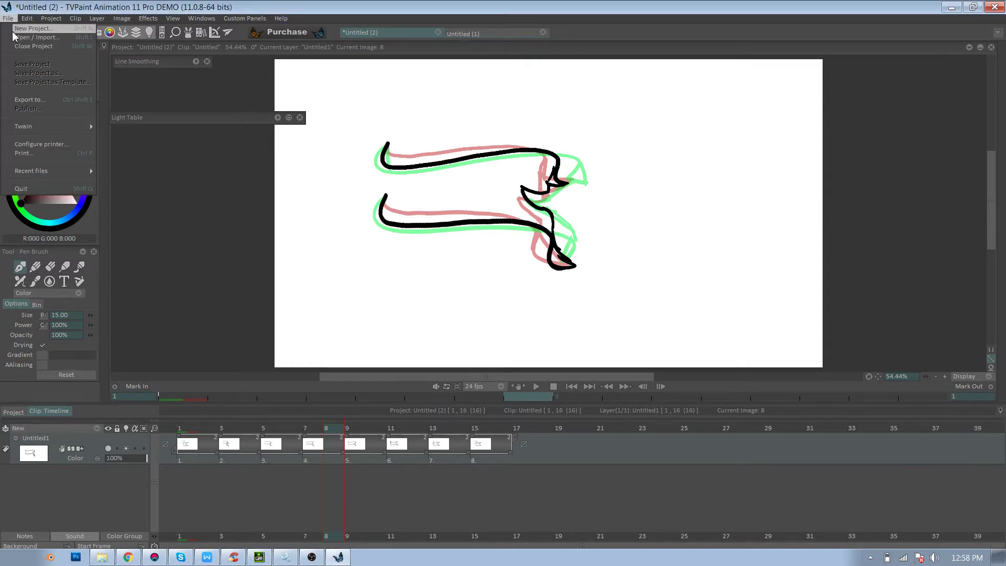
pyautogui.click(50, 99)
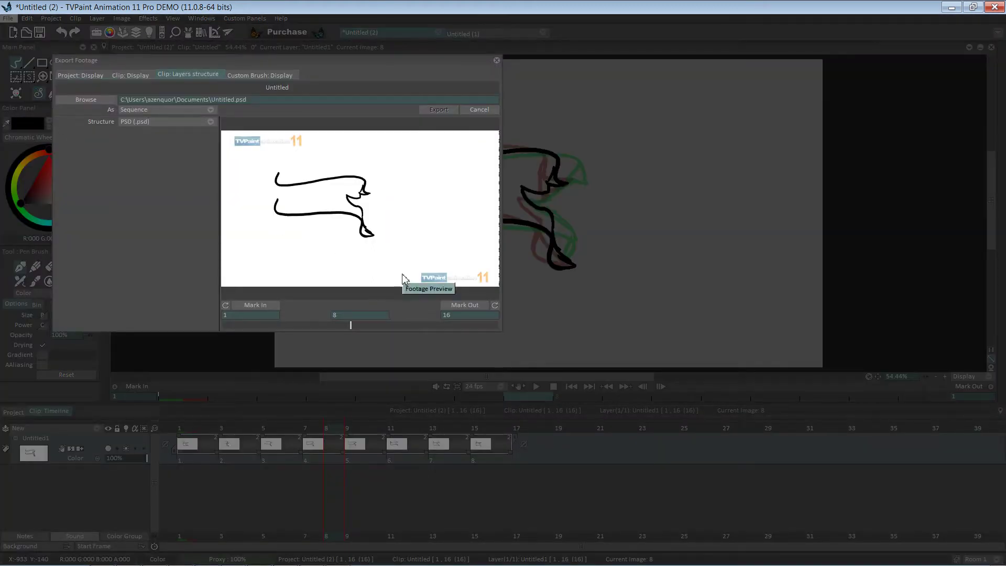
pyautogui.click(211, 122)
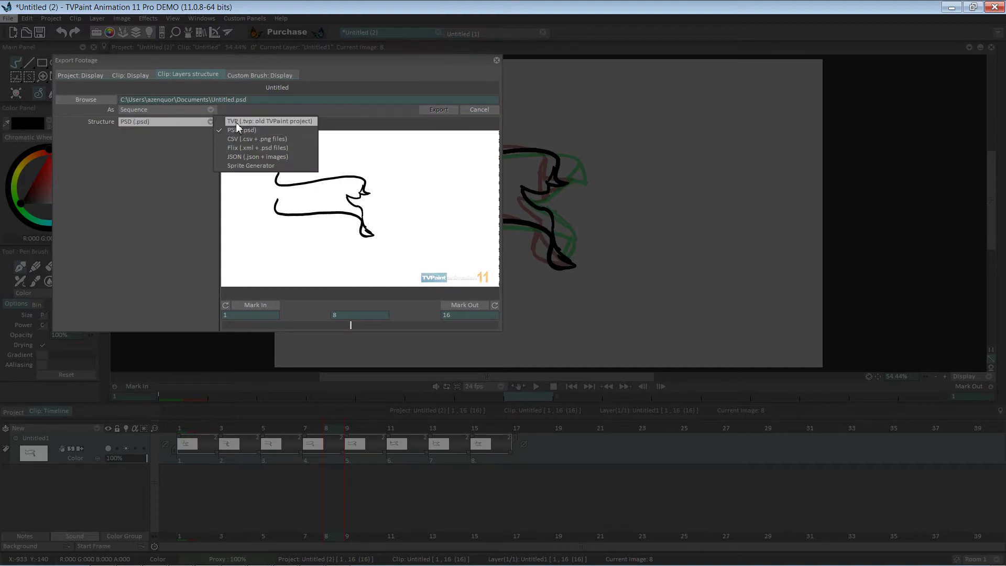
pyautogui.click(230, 121)
pyautogui.click(212, 123)
pyautogui.click(228, 124)
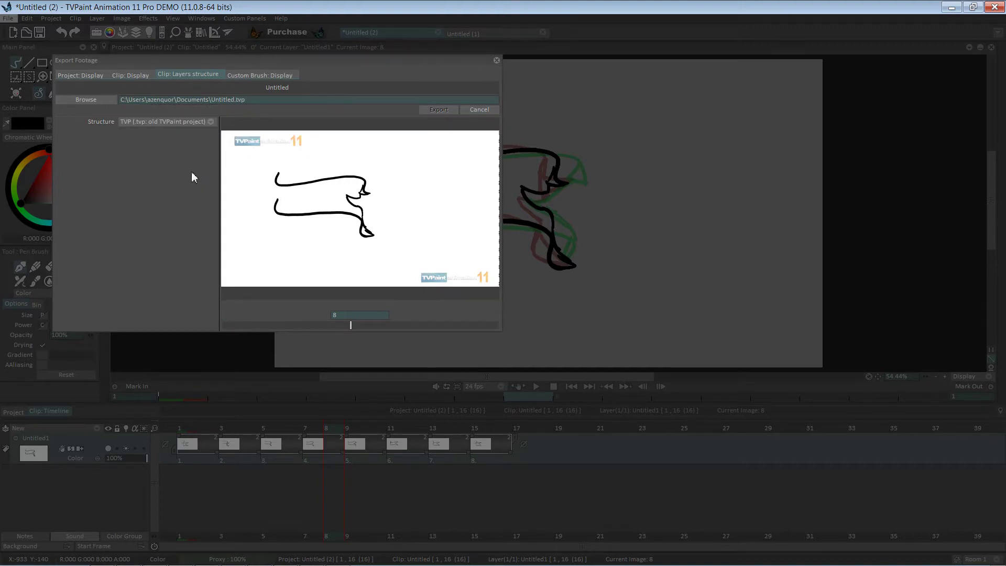
# Compare the project and clip display export options, including the sequence and file format choices, and leave without exporting.
pyautogui.click(99, 77)
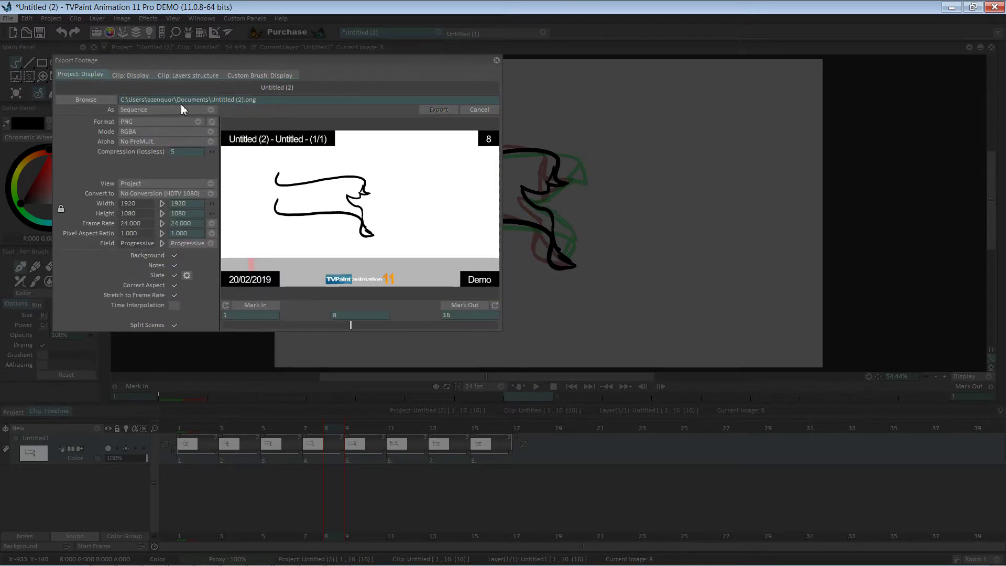
pyautogui.click(142, 74)
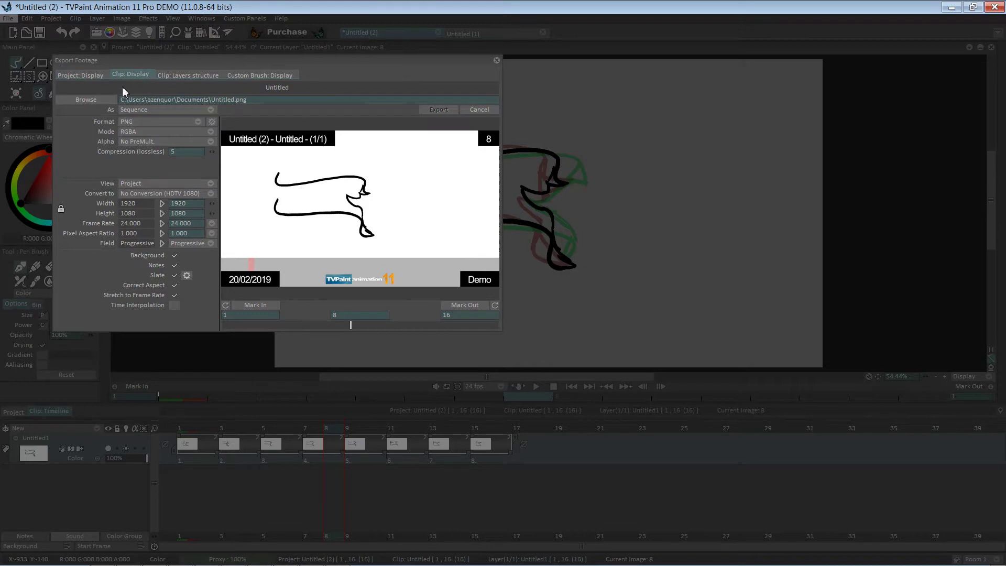
pyautogui.click(96, 76)
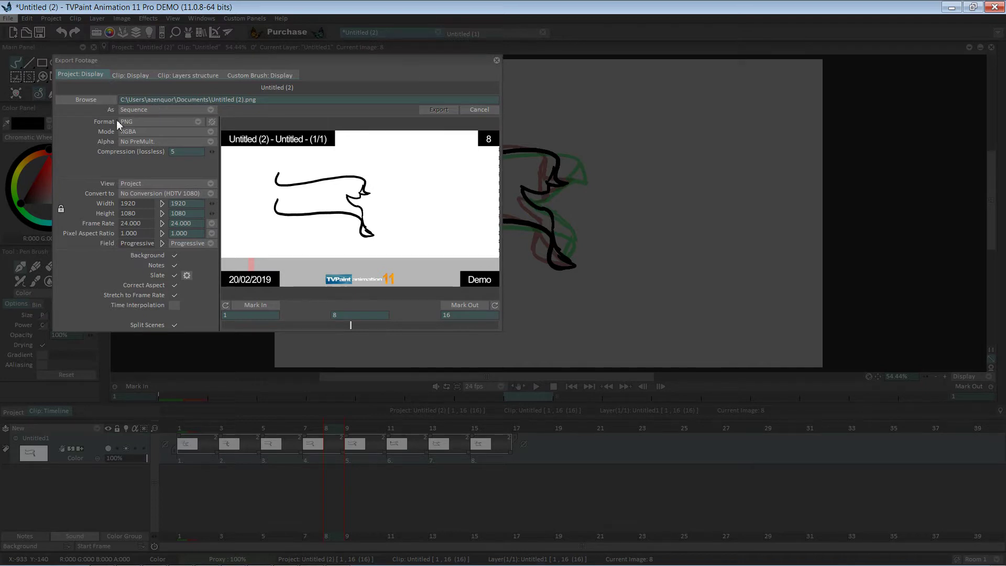
pyautogui.click(125, 76)
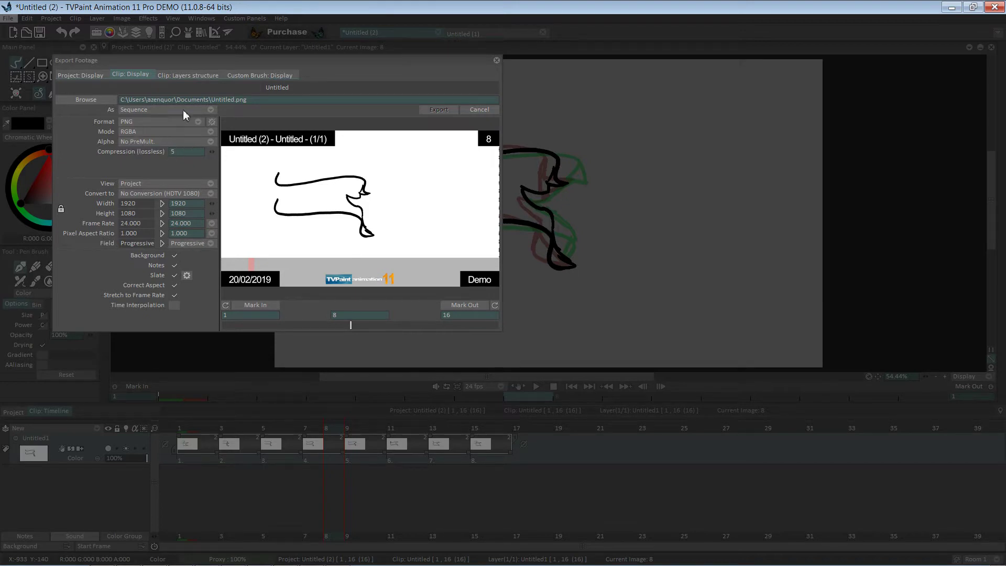
pyautogui.click(212, 110)
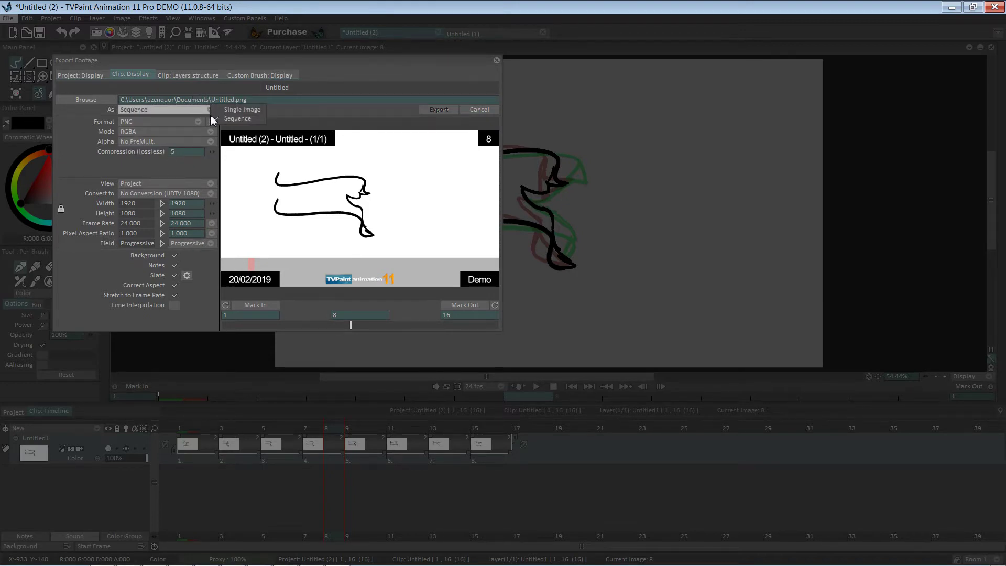
pyautogui.click(231, 119)
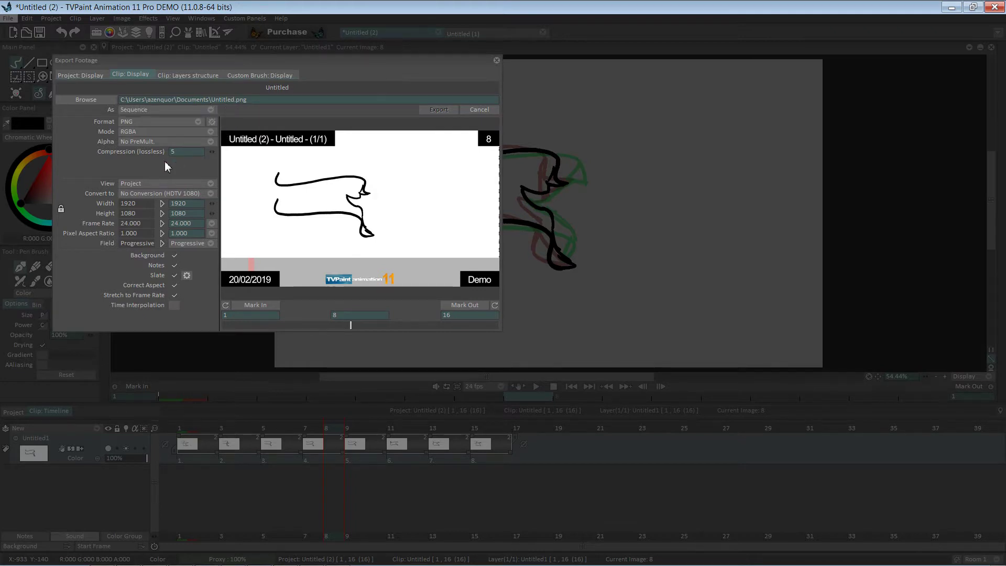
pyautogui.click(200, 123)
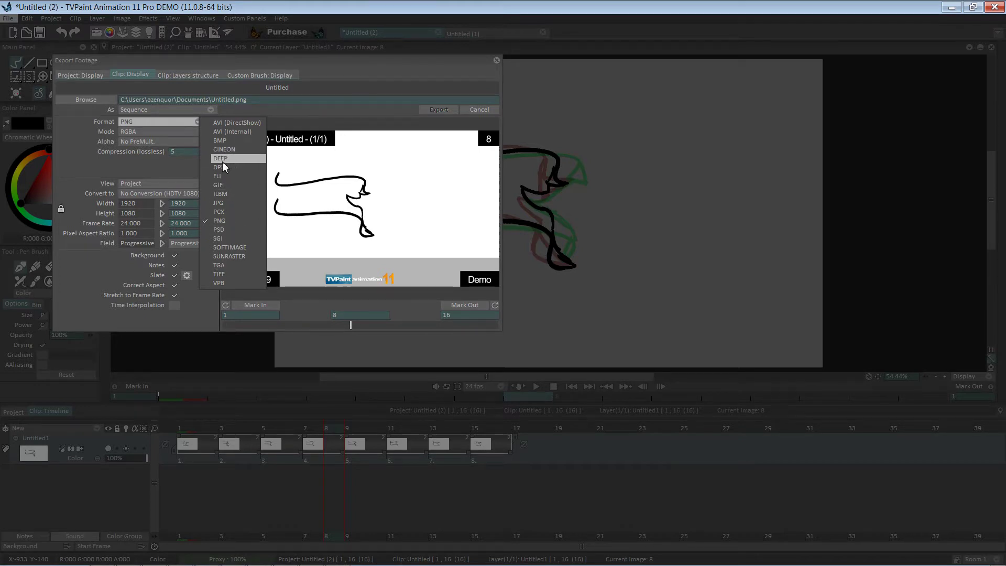
pyautogui.click(78, 147)
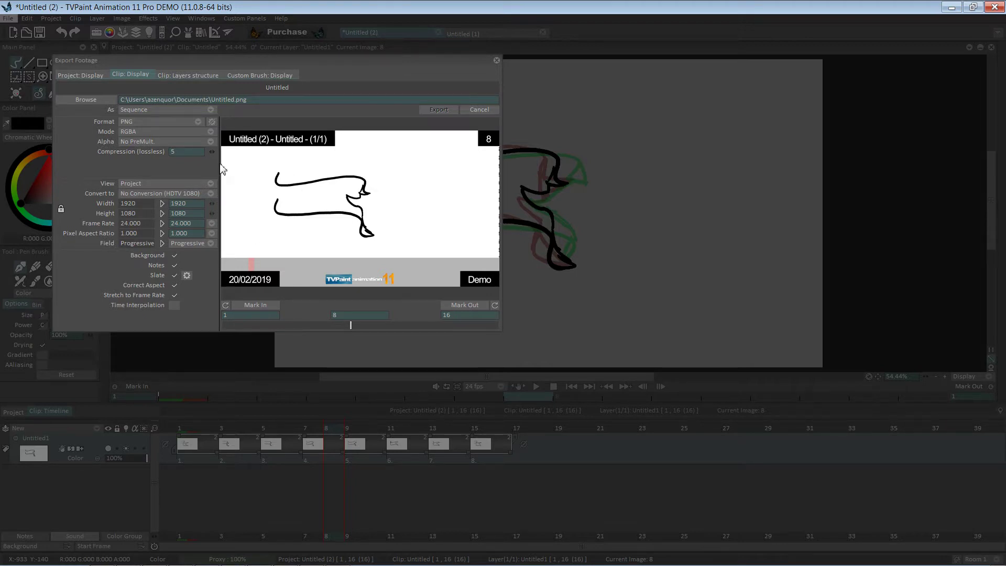
pyautogui.click(496, 60)
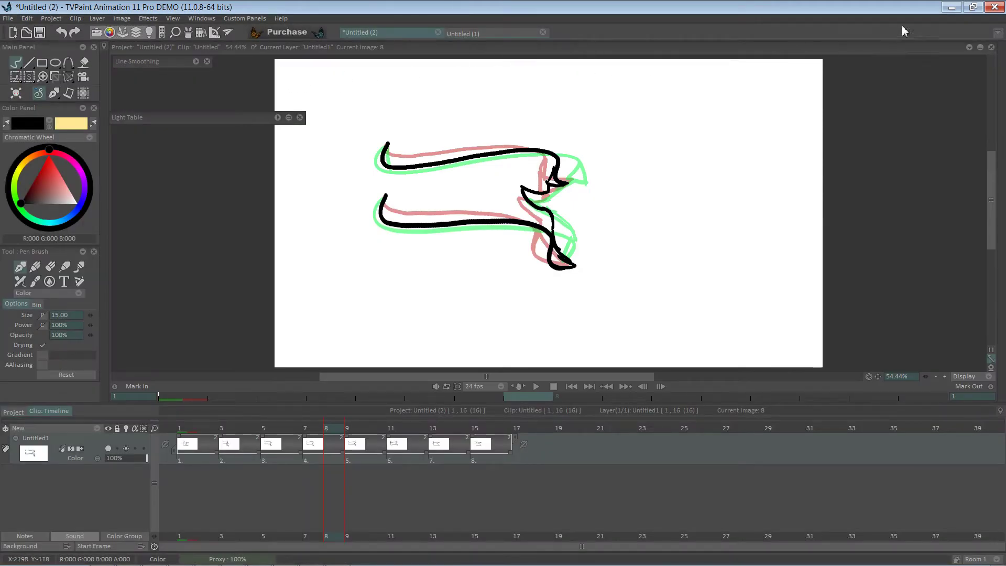
# Minimize TVPaint and launch Krita.
pyautogui.click(950, 7)
pyautogui.moveTo(74, 564)
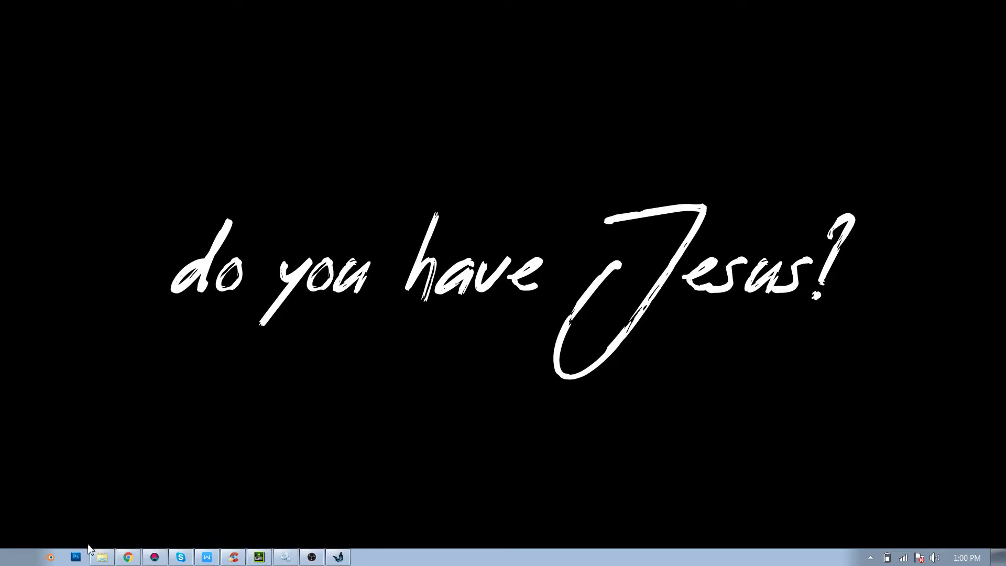
pyautogui.click(25, 558)
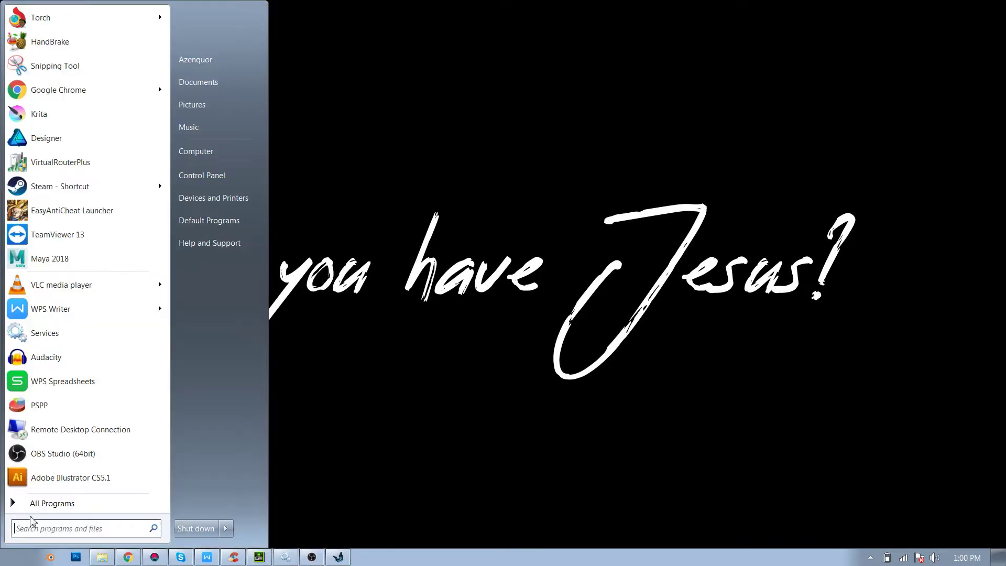
pyautogui.click(113, 114)
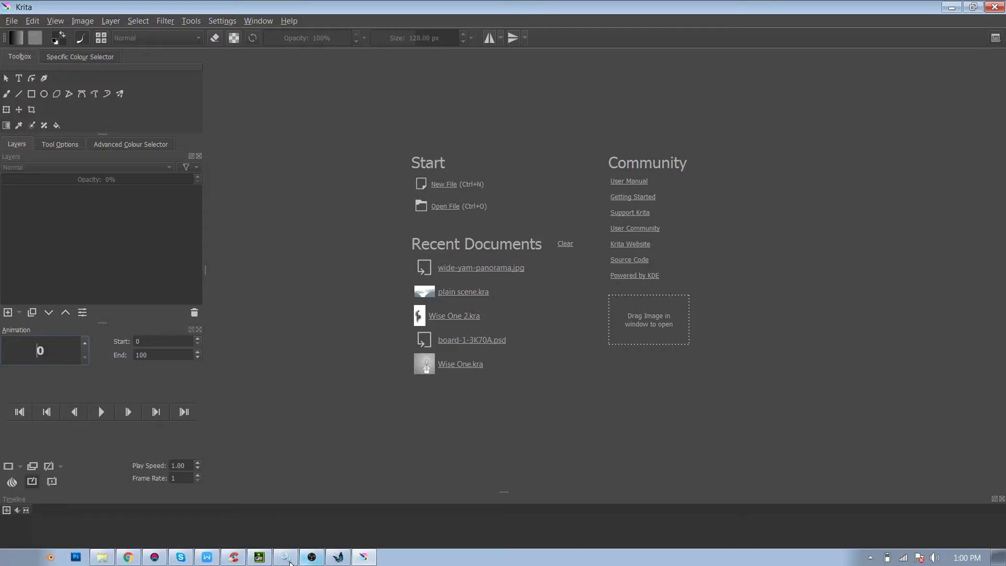
# Switch to WPS Writer and examine the camera movement and Character Action requirements with their scene illustrations in Assignment List Animation Tools 2.docx.
pyautogui.click(207, 557)
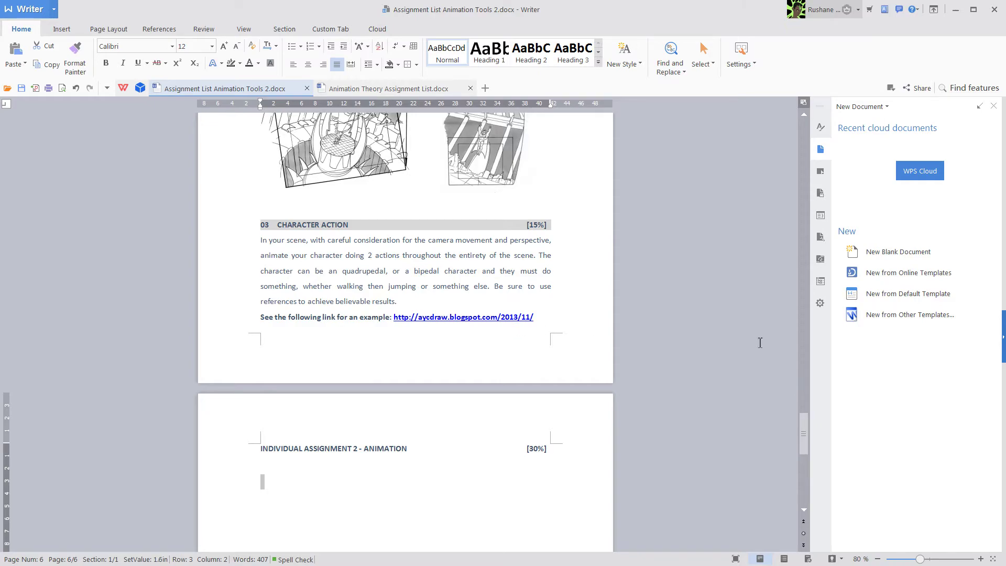
pyautogui.scroll(10, 776, 355)
pyautogui.scroll(-10, 777, 355)
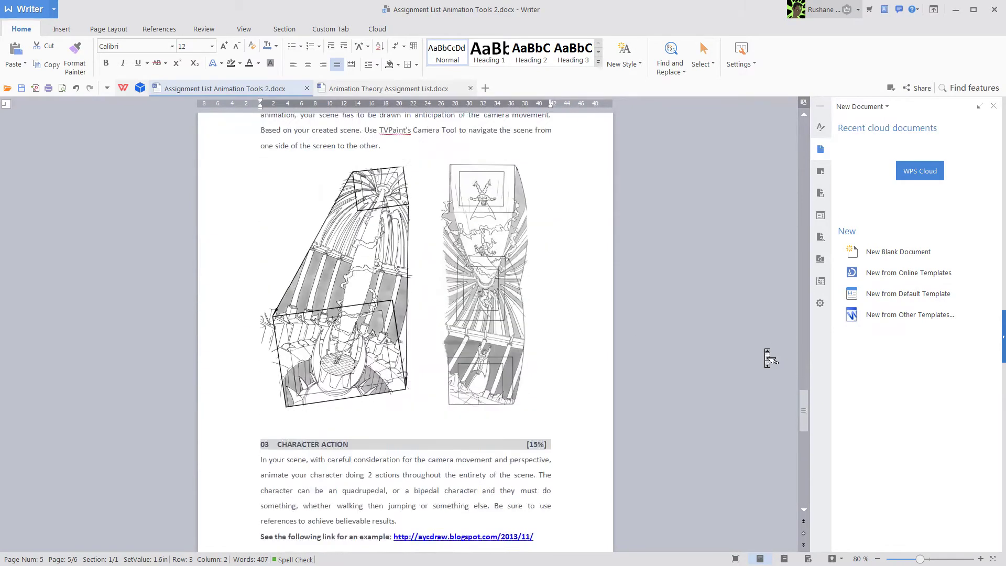
pyautogui.scroll(5, 770, 358)
pyautogui.scroll(5, 768, 359)
pyautogui.scroll(-10, 768, 355)
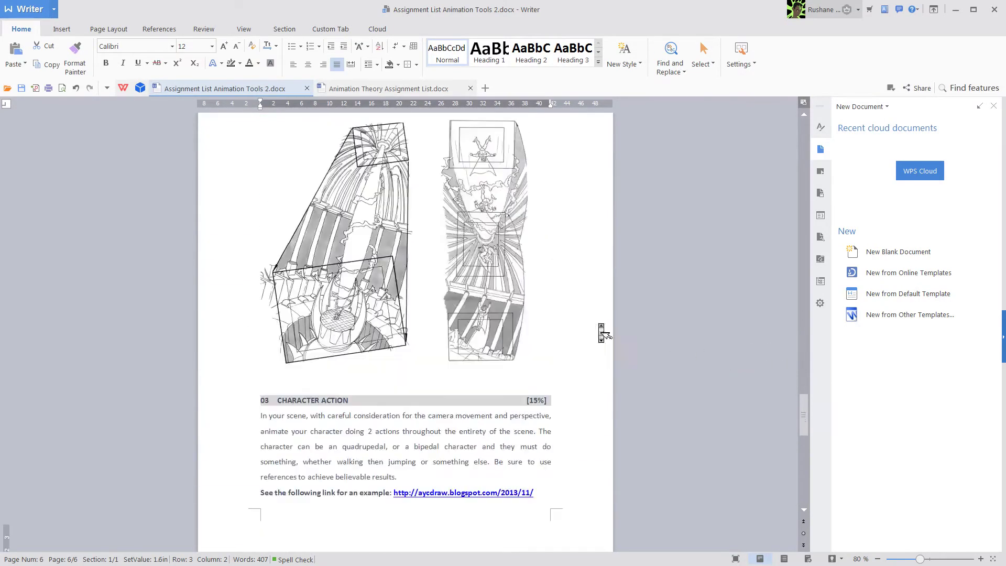
pyautogui.scroll(1, 523, 315)
pyautogui.click(416, 299)
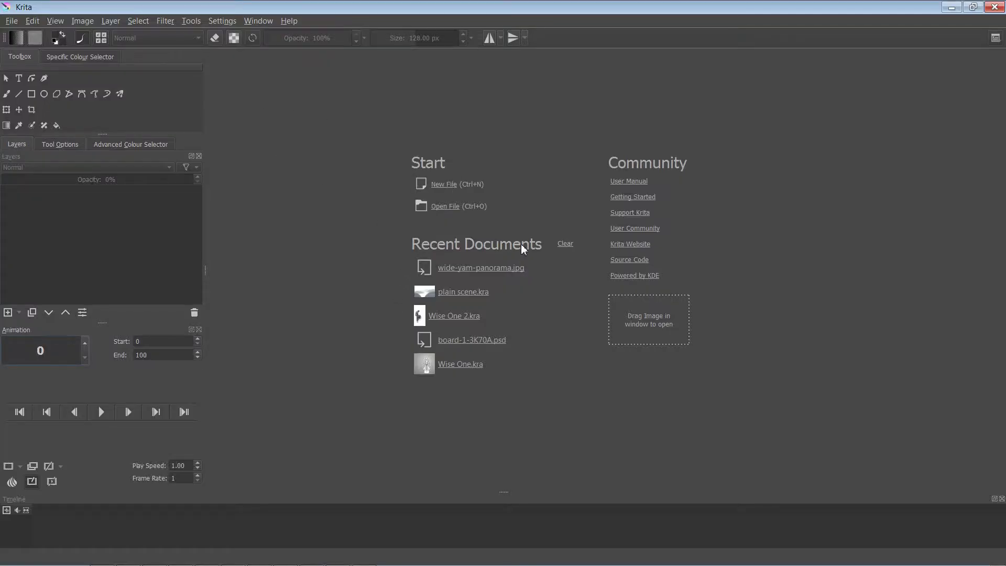
# Create a new Krita document 7680 pixels wide and 1920 pixels high, with a resolution of 72 ppi.
pyautogui.hotkey('ctrl', 'n')
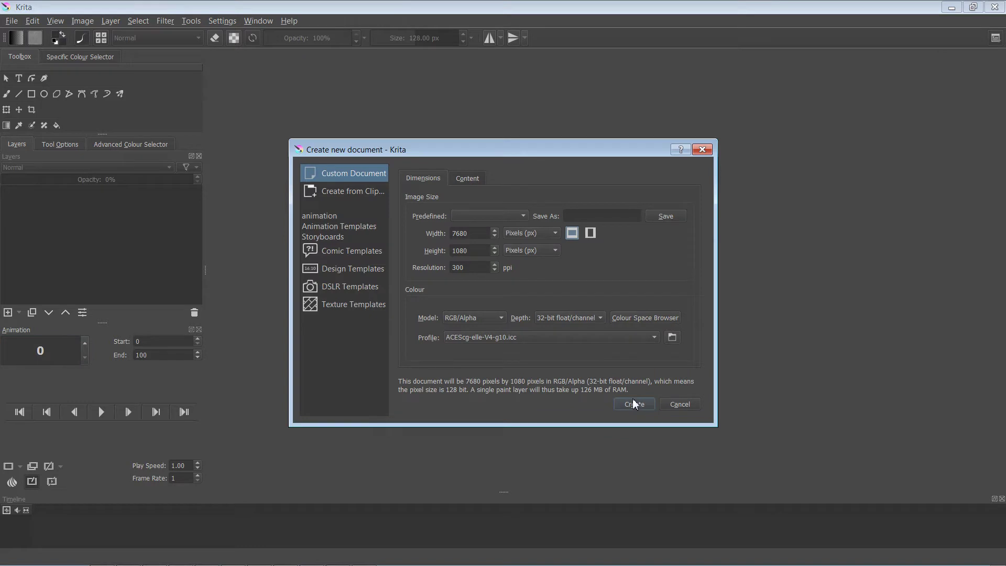
pyautogui.doubleClick(469, 234)
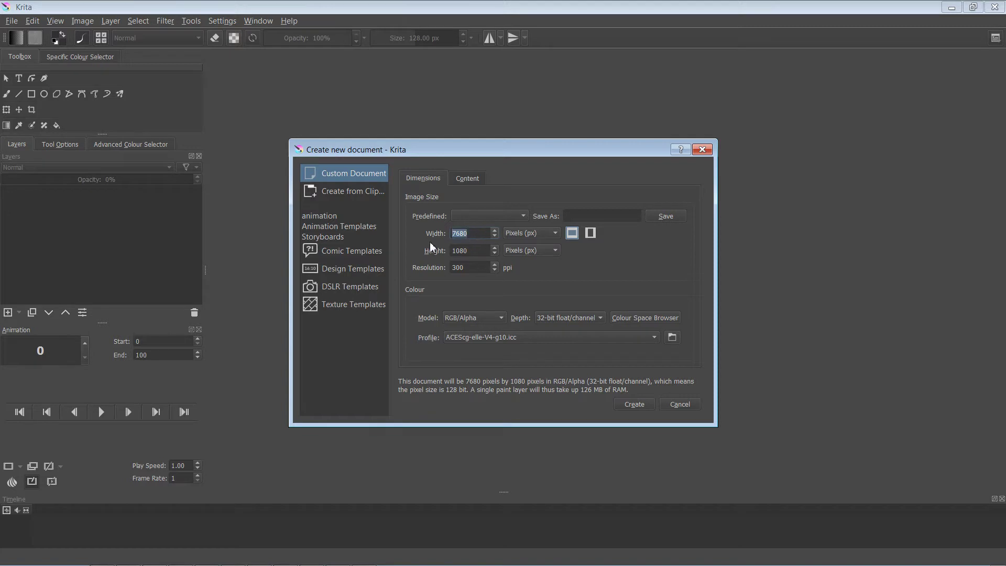
pyautogui.click(476, 233)
pyautogui.press('Tab')
pyautogui.write('7')
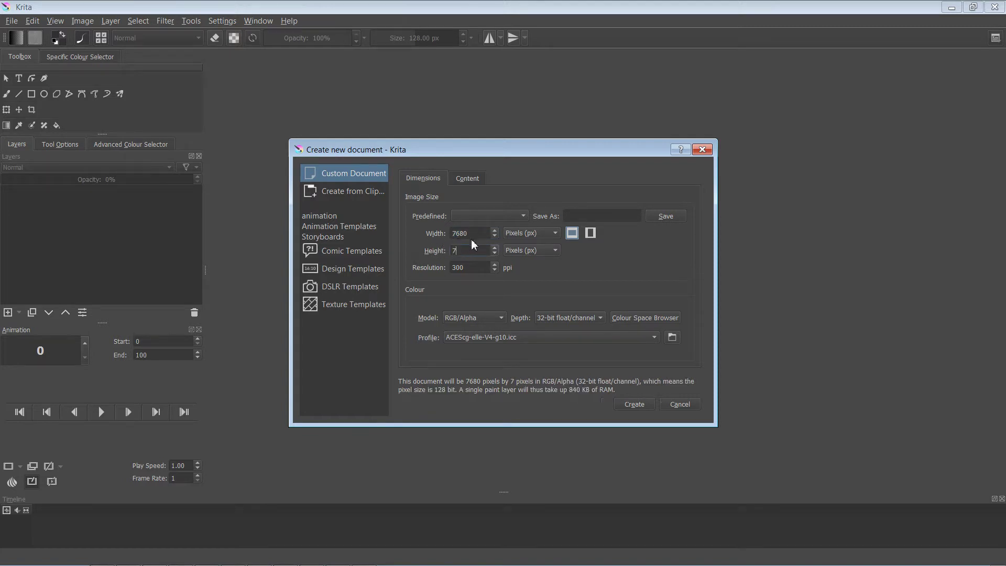
pyautogui.write('680')
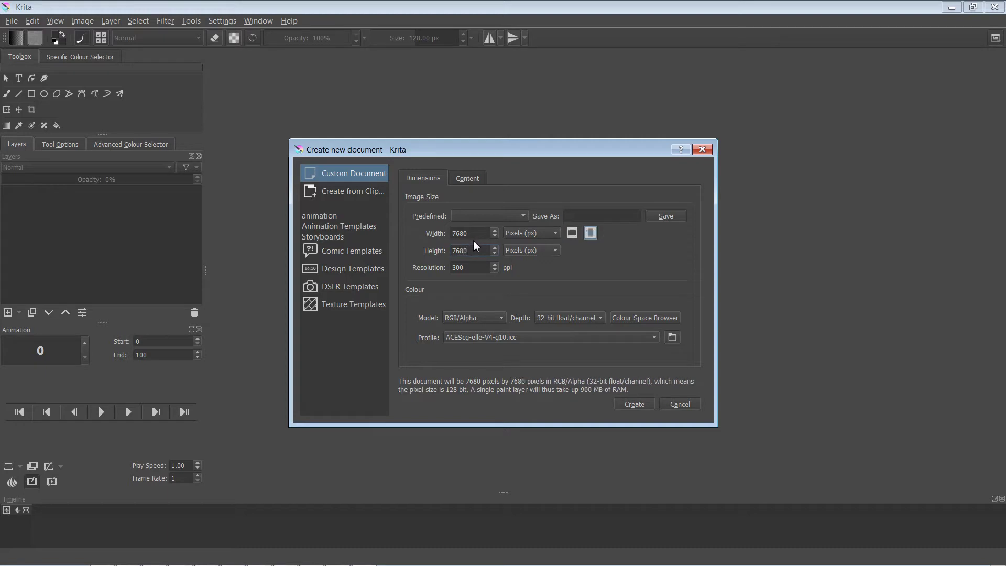
pyautogui.press('Tab')
pyautogui.write('72')
pyautogui.doubleClick(477, 251)
pyautogui.write('1920')
pyautogui.click(633, 407)
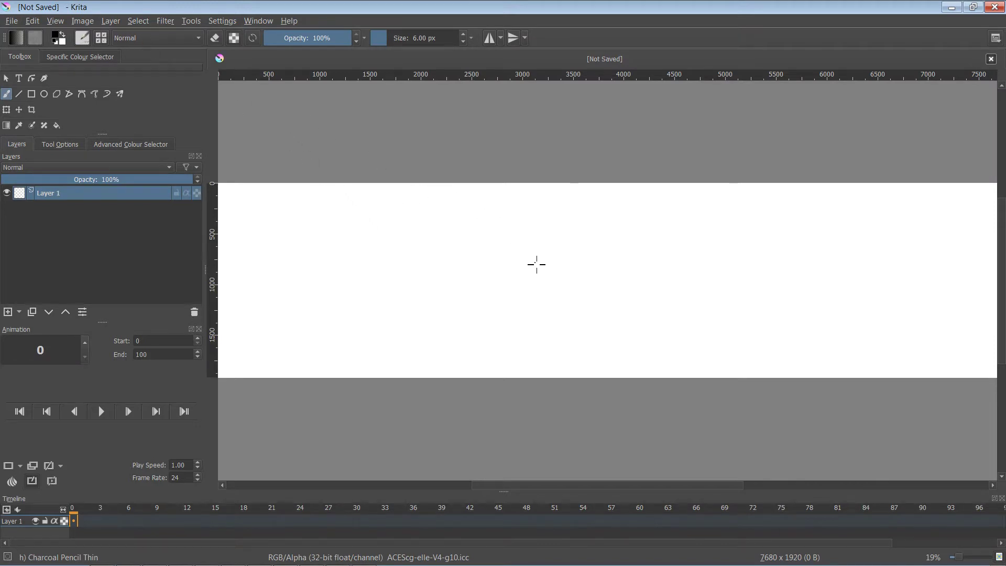
pyautogui.scroll(-2, 537, 264)
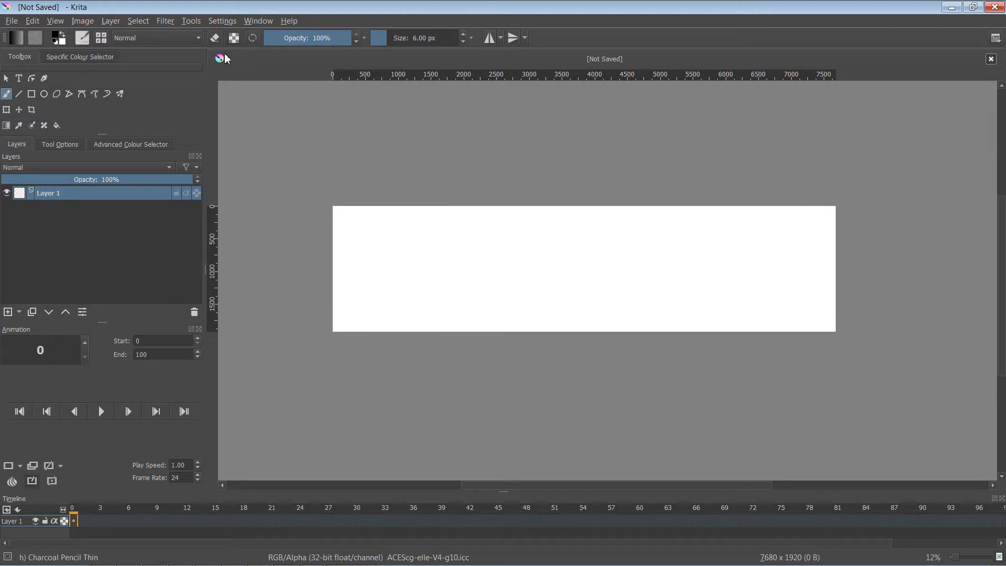
pyautogui.doubleClick(105, 11)
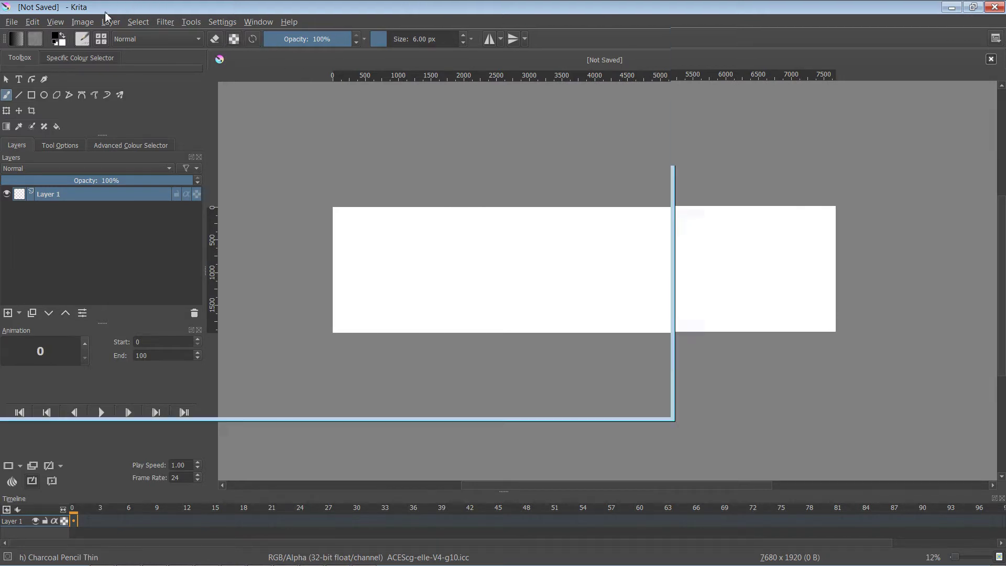
pyautogui.click(89, 26)
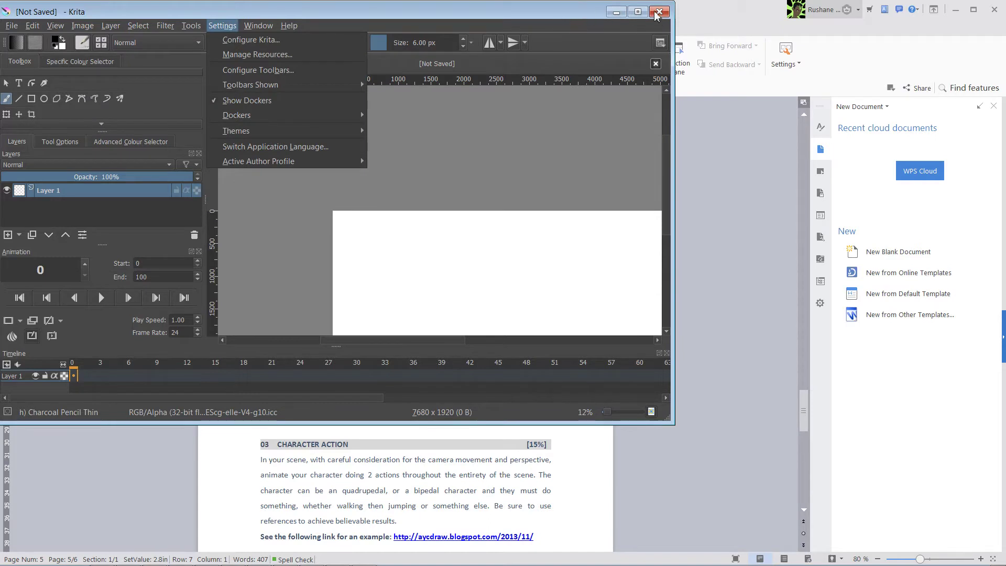
pyautogui.click(637, 13)
pyautogui.click(638, 11)
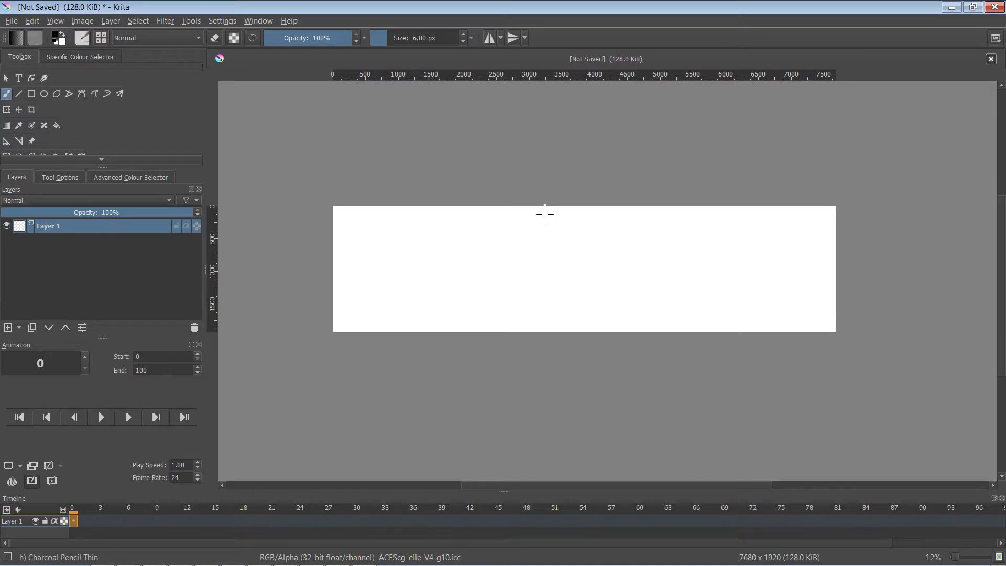
# Rotate the whole image 90° to the right so the canvas stands upright.
pyautogui.click(77, 24)
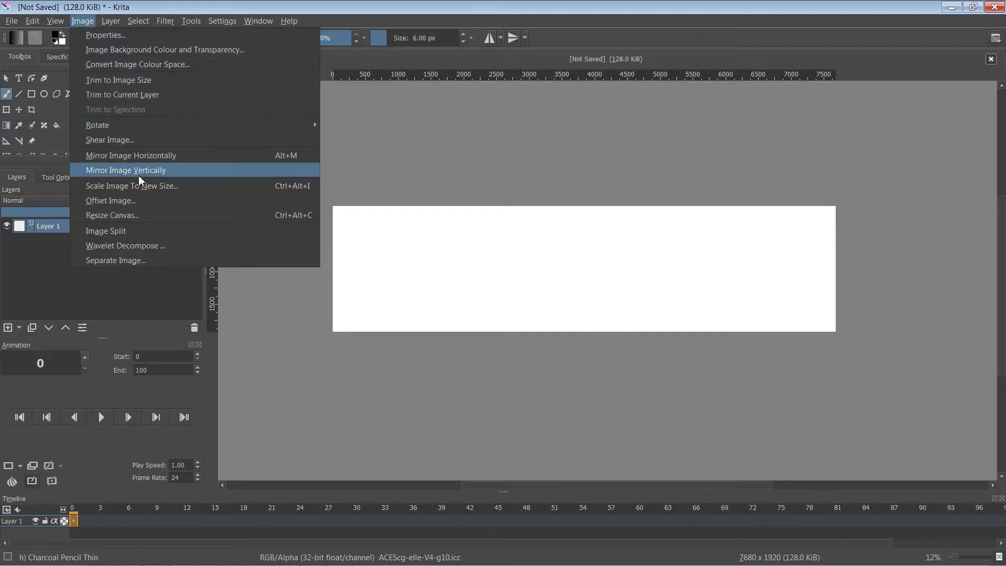
pyautogui.moveTo(258, 123)
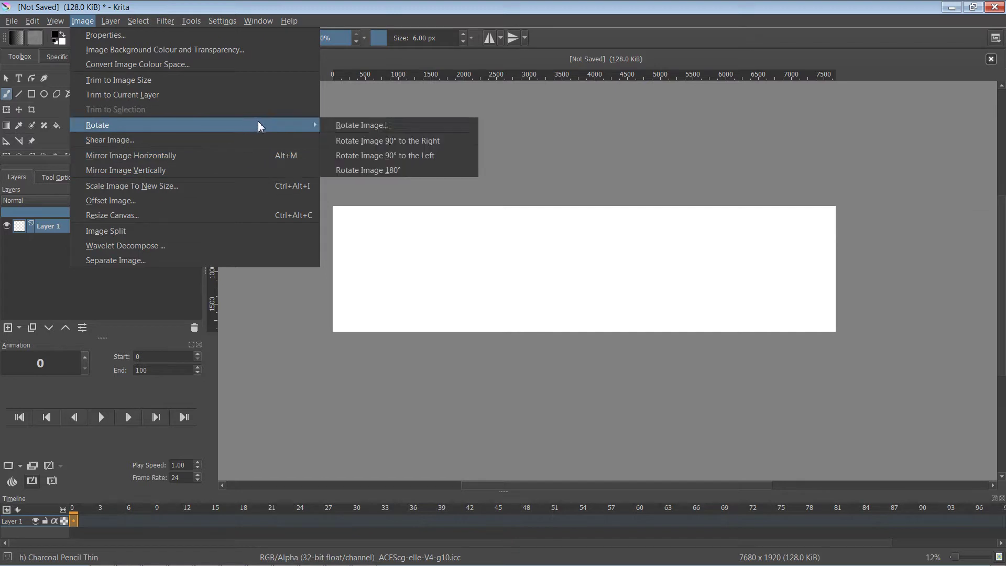
pyautogui.click(396, 139)
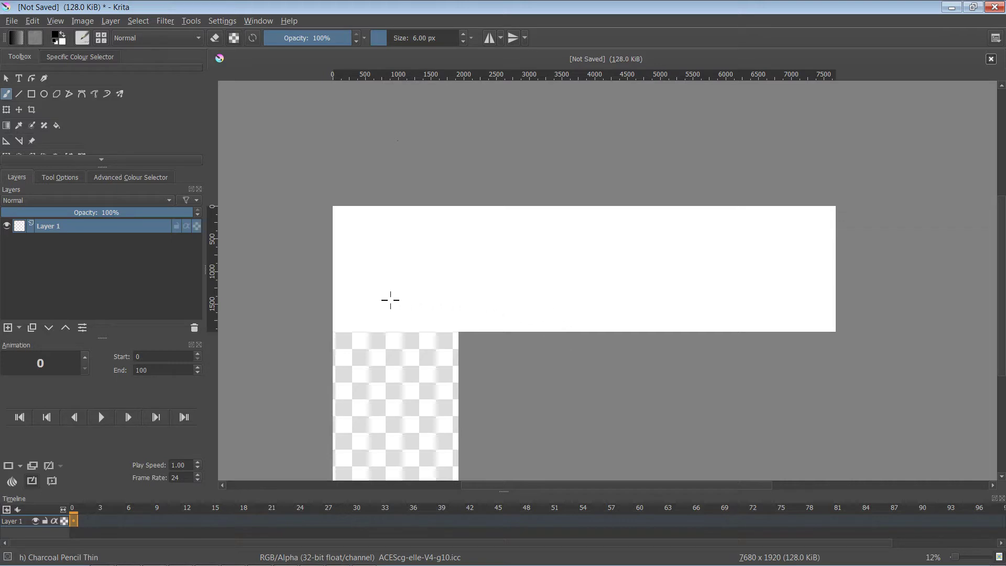
pyautogui.scroll(-2, 545, 250)
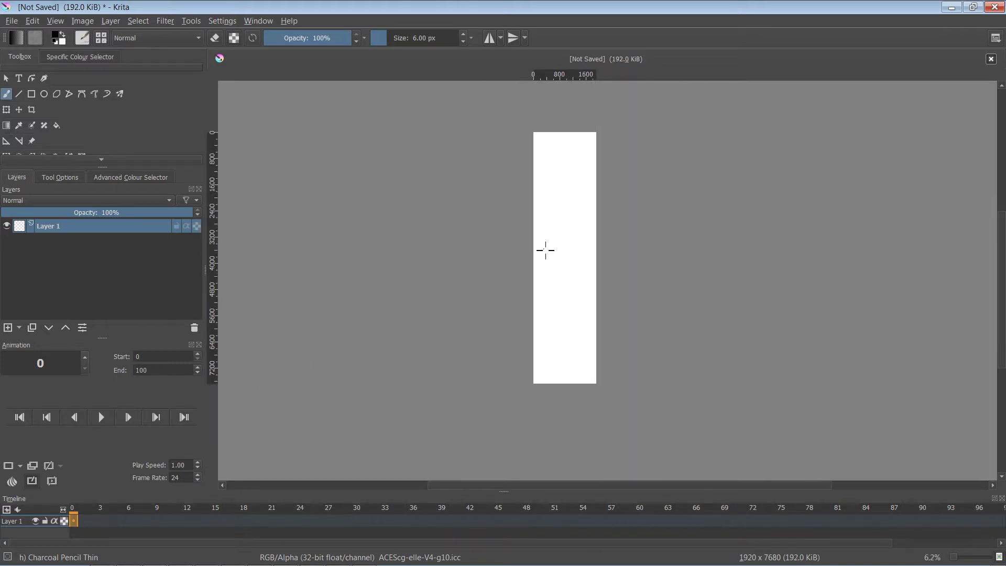
pyautogui.scroll(1, 545, 250)
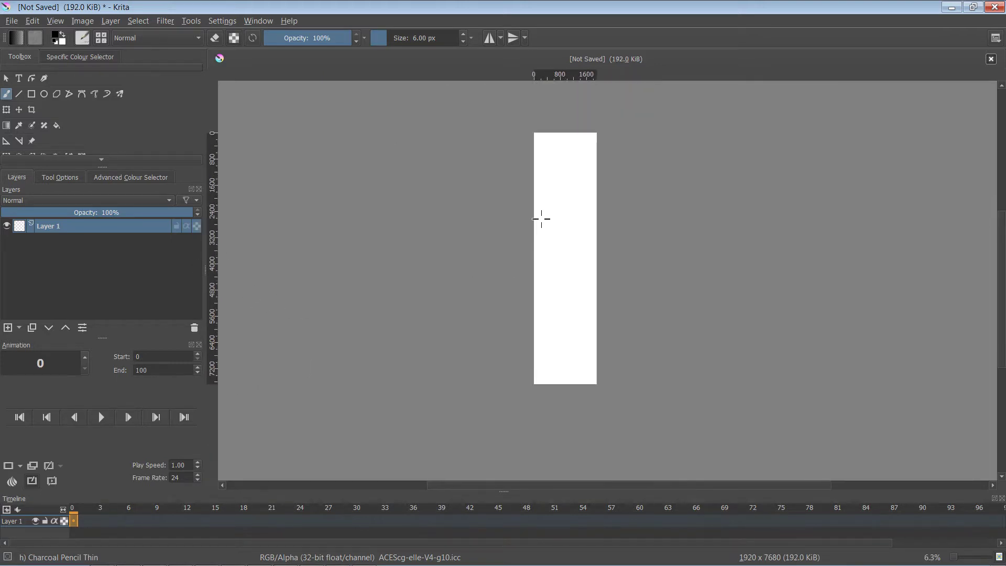
pyautogui.moveTo(508, 247); pyautogui.dragTo(505, 290)
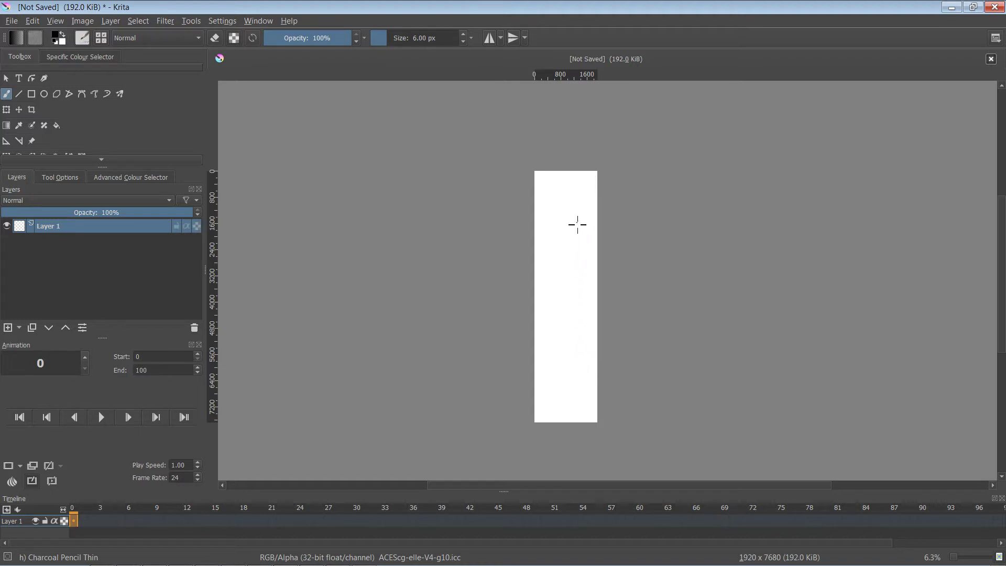
# Set the foreground colour to dark grey, #4c4c4c.
pyautogui.press('+')
pyautogui.press('+')
pyautogui.press('+')
pyautogui.press('+')
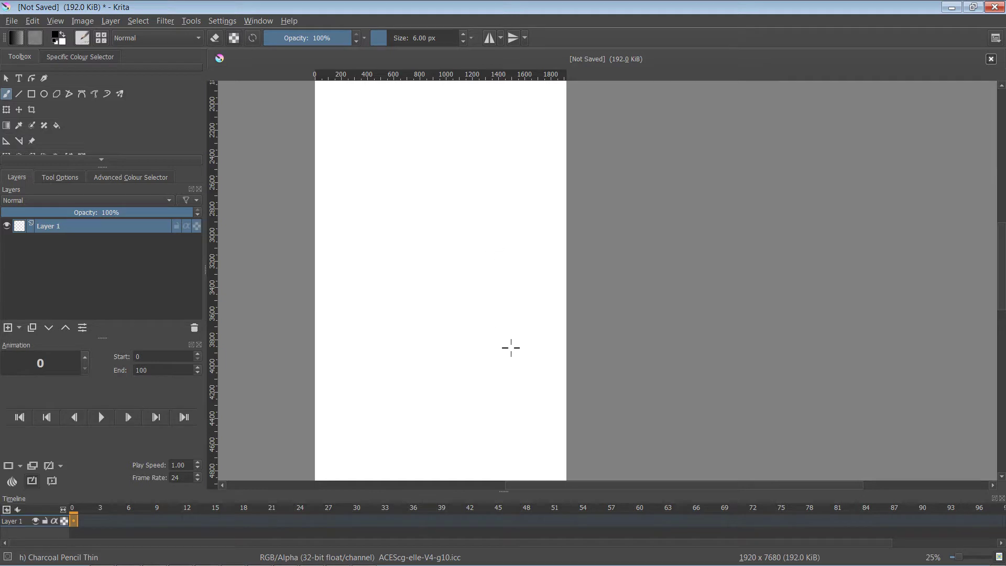
pyautogui.moveTo(487, 158); pyautogui.dragTo(501, 193)
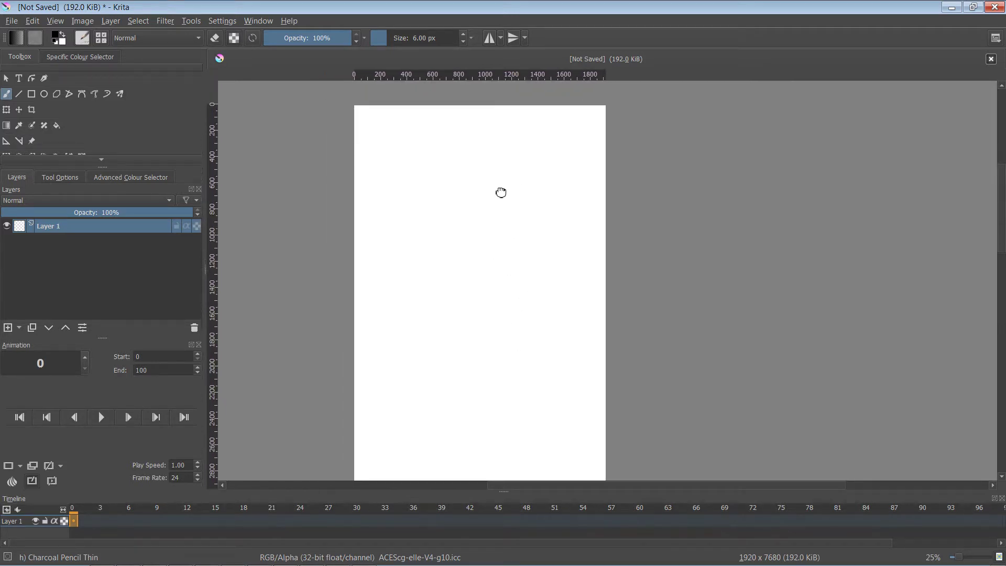
pyautogui.click(56, 38)
pyautogui.moveTo(434, 209)
pyautogui.mouseDown()
pyautogui.moveTo(435, 200)
pyautogui.moveTo(418, 206)
pyautogui.moveTo(428, 191)
pyautogui.mouseUp()
pyautogui.click(428, 201)
pyautogui.click(429, 195)
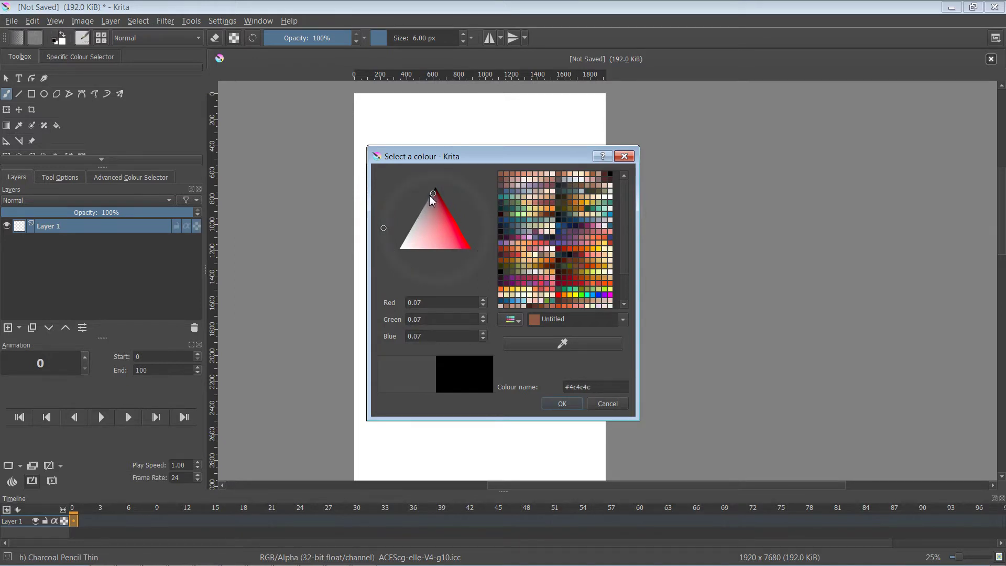
pyautogui.press('Return')
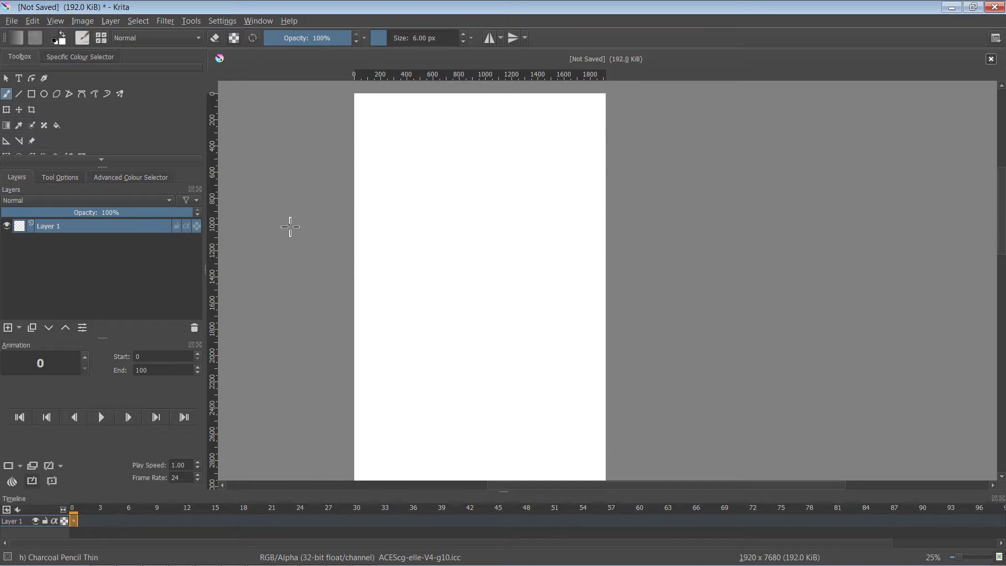
# Choose the Charcoal pencil large brush preset, test it with a short scribble and undo the scribble.
pyautogui.rightClick(313, 220)
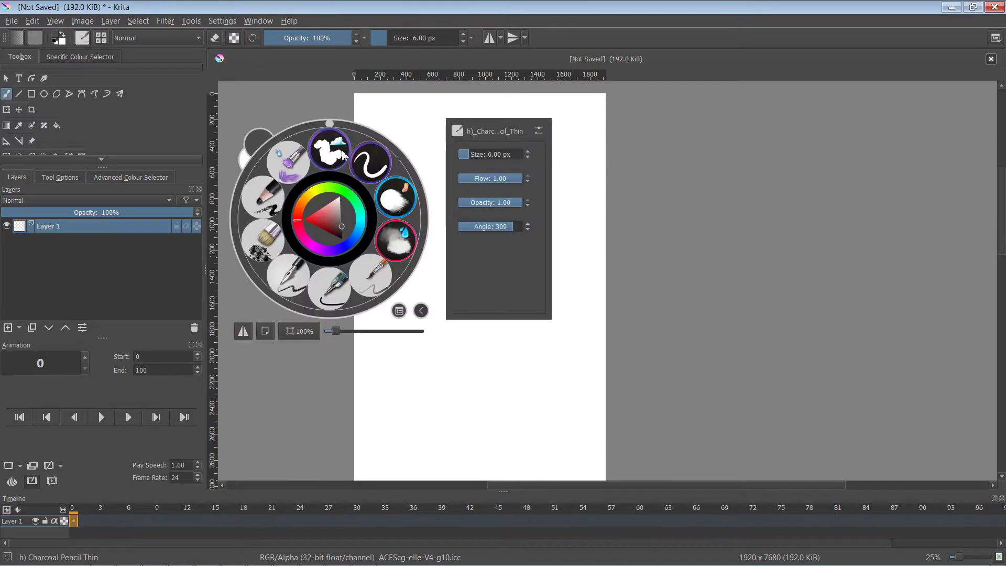
pyautogui.click(263, 198)
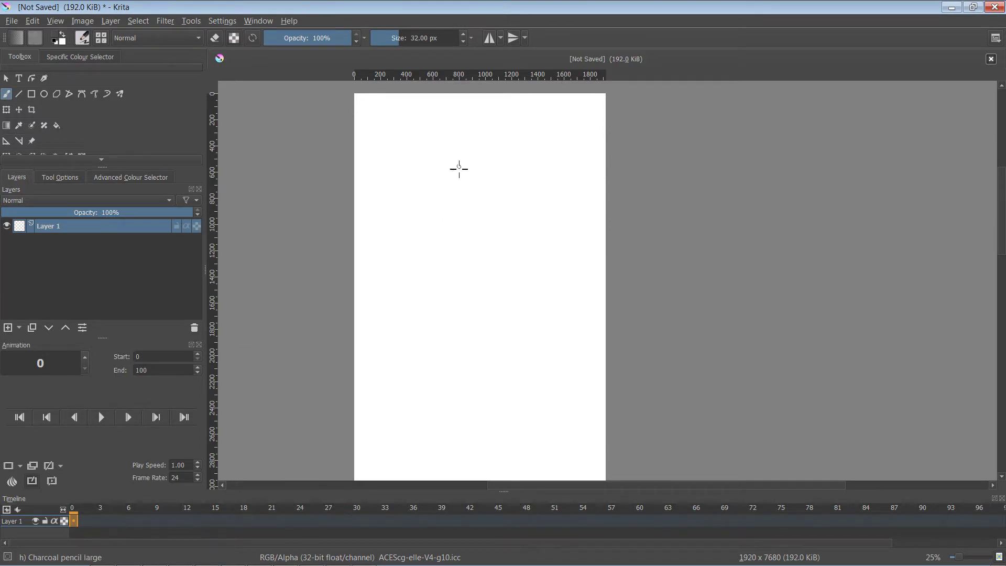
pyautogui.moveTo(459, 168)
pyautogui.mouseDown()
pyautogui.moveTo(469, 178)
pyautogui.moveTo(523, 173)
pyautogui.mouseUp()
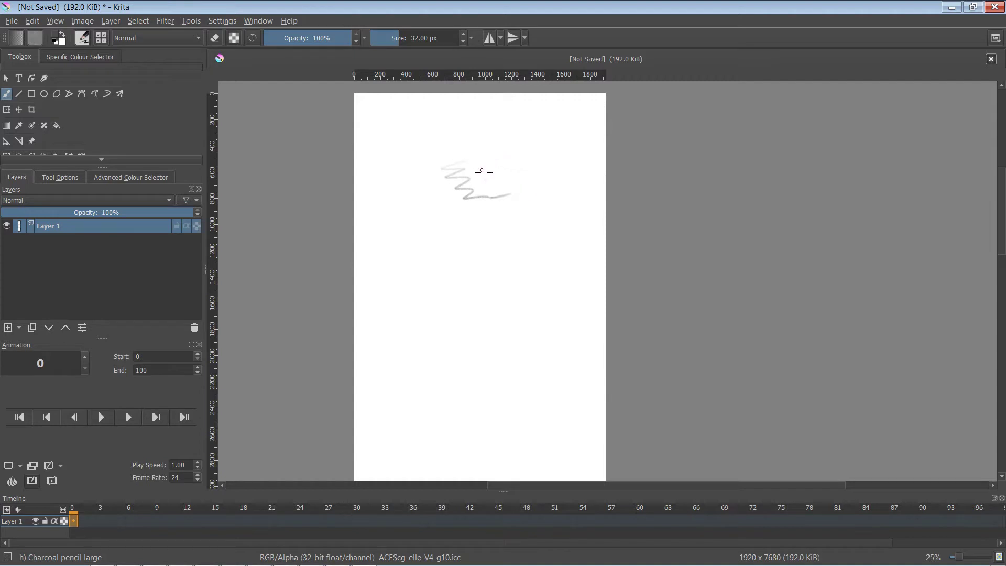
pyautogui.hotkey('ctrl', 'z')
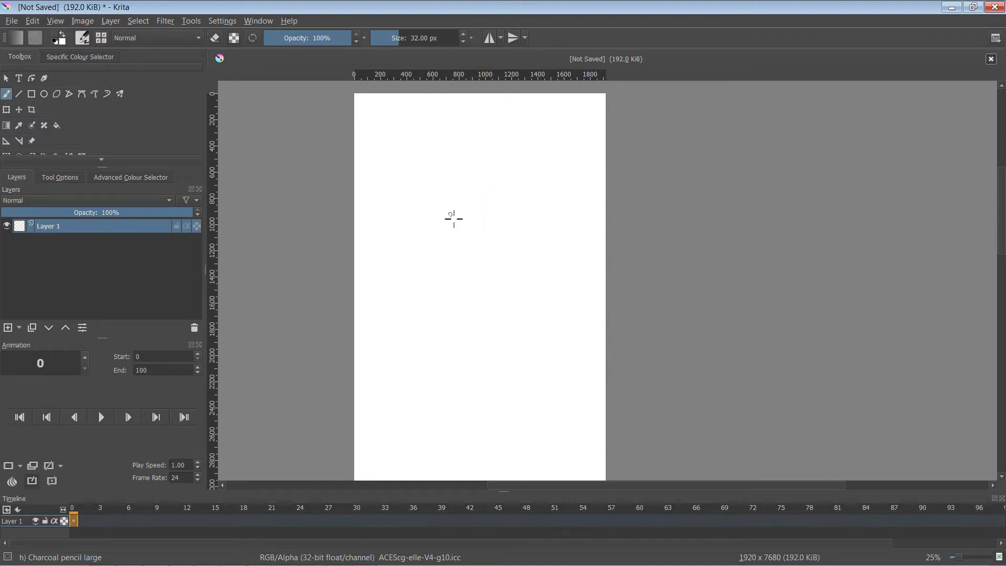
# Sketch a loose circle about 500 px wide in the upper part of the canvas and move it closer to the top edge.
pyautogui.moveTo(465, 185); pyautogui.dragTo(475, 236)
pyautogui.moveTo(459, 191)
pyautogui.mouseDown()
pyautogui.moveTo(512, 200)
pyautogui.moveTo(498, 237)
pyautogui.mouseUp()
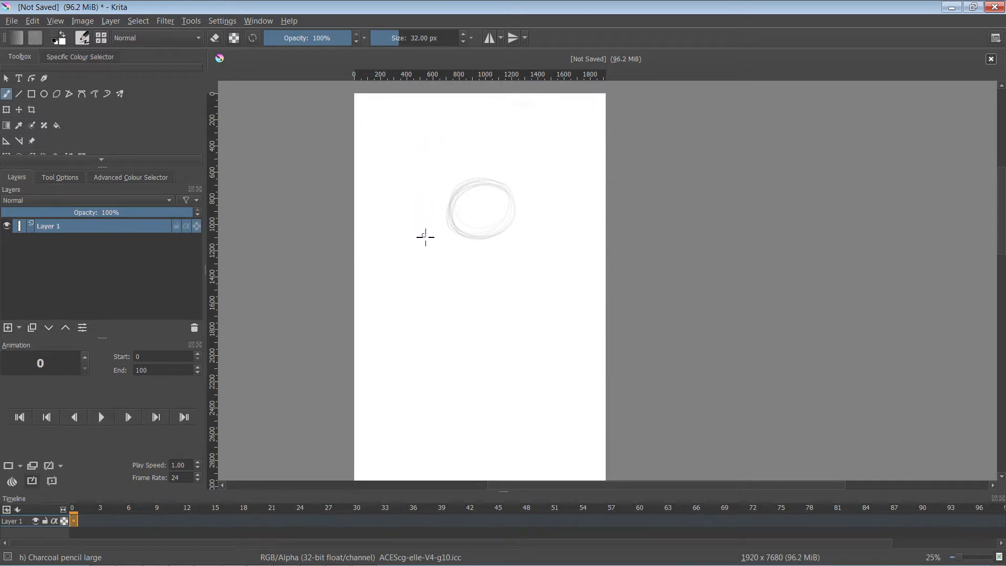
pyautogui.click(19, 109)
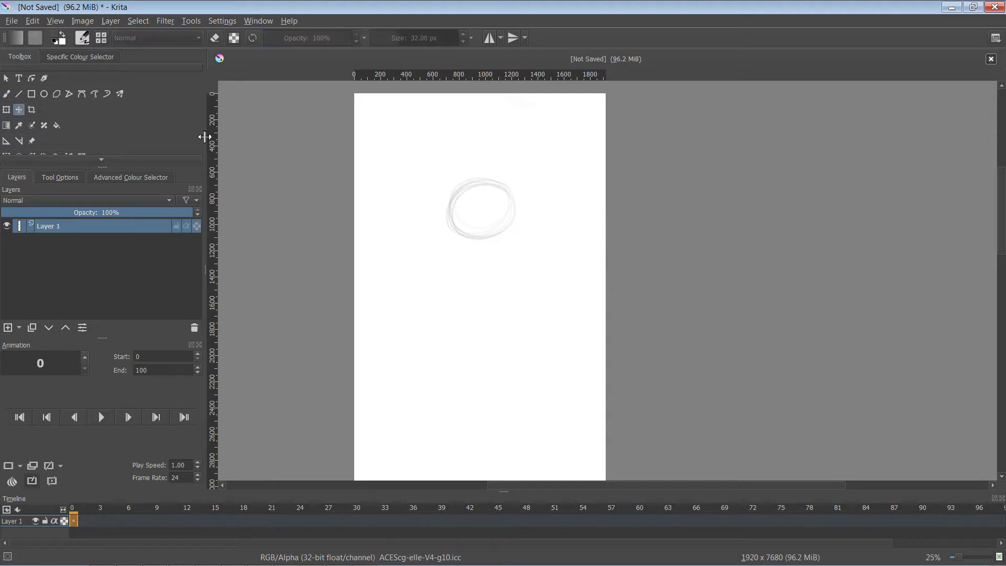
pyautogui.moveTo(476, 204); pyautogui.dragTo(473, 148)
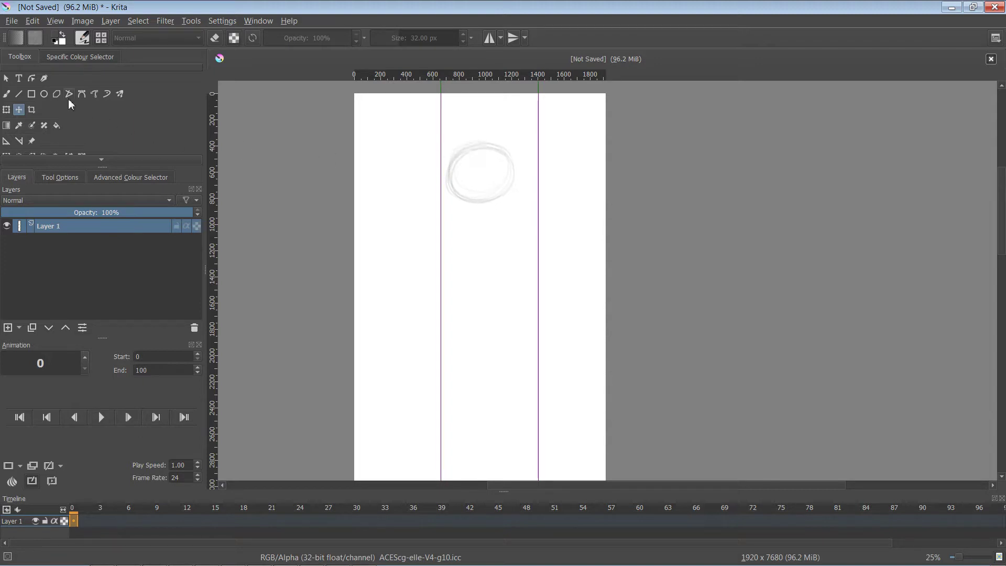
pyautogui.click(6, 94)
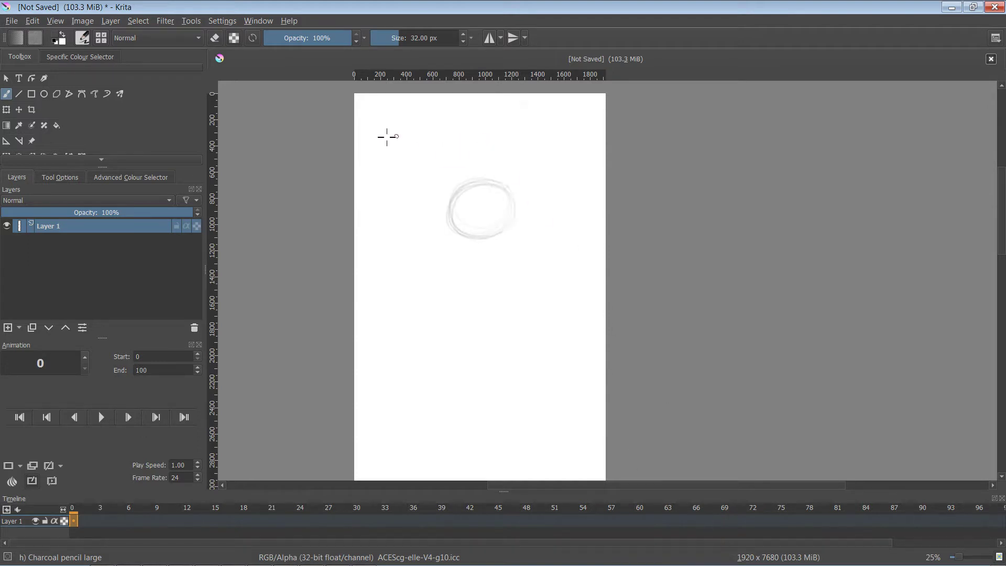
pyautogui.click(19, 109)
pyautogui.moveTo(528, 227)
pyautogui.mouseDown()
pyautogui.moveTo(494, 229)
pyautogui.moveTo(506, 182)
pyautogui.mouseUp()
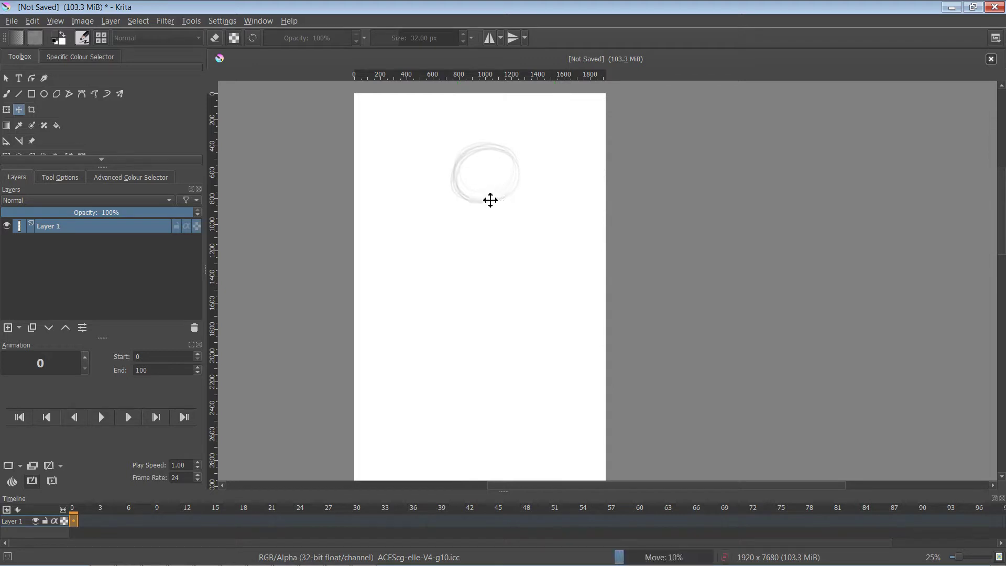
# Sketch a large, jagged cloud-like outline around the circle with the brush, spanning the full canvas width.
pyautogui.click(7, 93)
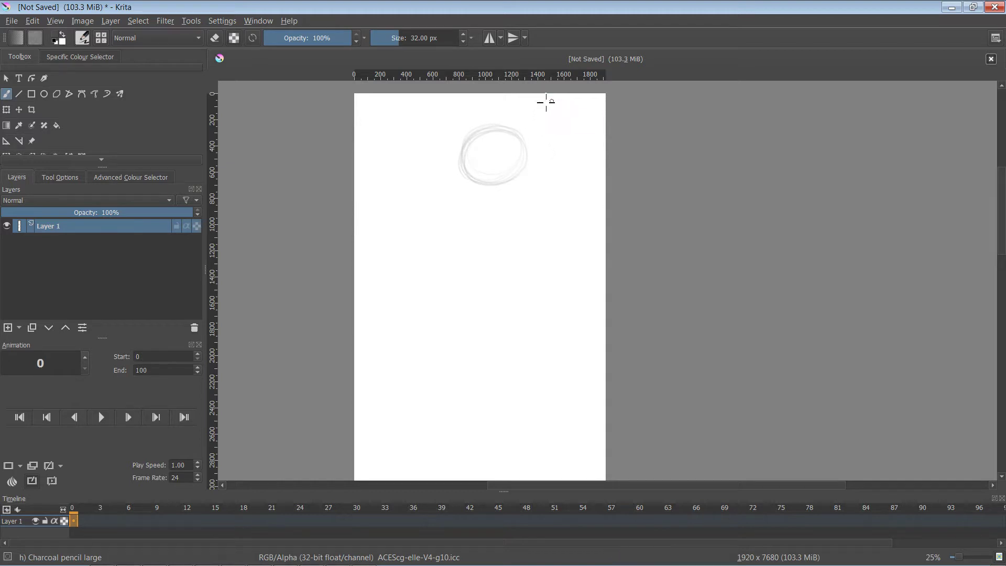
pyautogui.moveTo(574, 130); pyautogui.dragTo(522, 97)
pyautogui.moveTo(577, 114)
pyautogui.mouseDown()
pyautogui.moveTo(590, 141)
pyautogui.moveTo(572, 135)
pyautogui.moveTo(588, 134)
pyautogui.moveTo(604, 161)
pyautogui.moveTo(596, 177)
pyautogui.moveTo(606, 161)
pyautogui.moveTo(598, 199)
pyautogui.mouseUp()
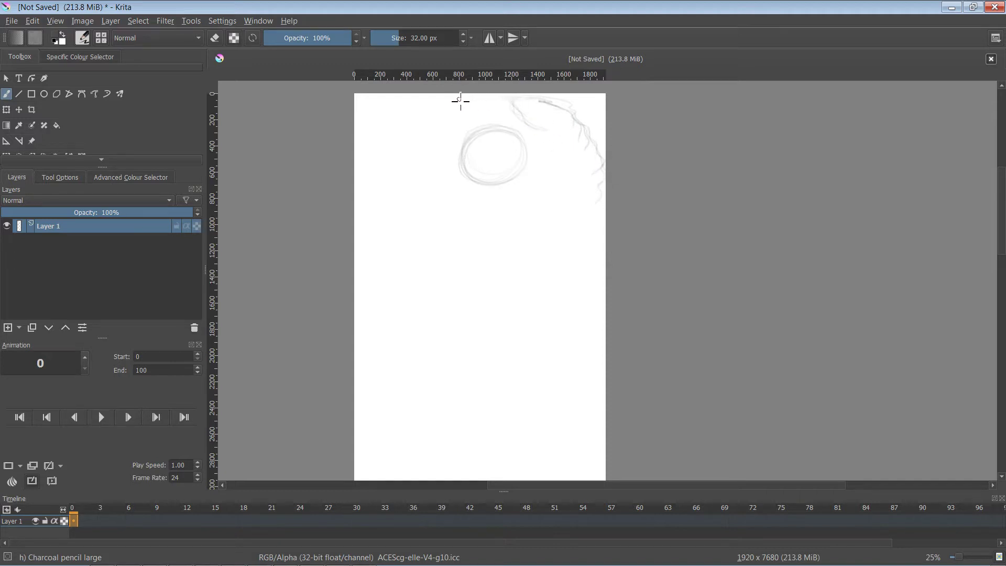
pyautogui.moveTo(463, 114)
pyautogui.mouseDown()
pyautogui.moveTo(506, 105)
pyautogui.moveTo(468, 116)
pyautogui.moveTo(500, 111)
pyautogui.moveTo(427, 148)
pyautogui.moveTo(431, 183)
pyautogui.moveTo(434, 155)
pyautogui.moveTo(424, 184)
pyautogui.moveTo(423, 162)
pyautogui.moveTo(409, 182)
pyautogui.mouseUp()
pyautogui.moveTo(409, 105)
pyautogui.mouseDown()
pyautogui.moveTo(382, 117)
pyautogui.moveTo(362, 143)
pyautogui.mouseUp()
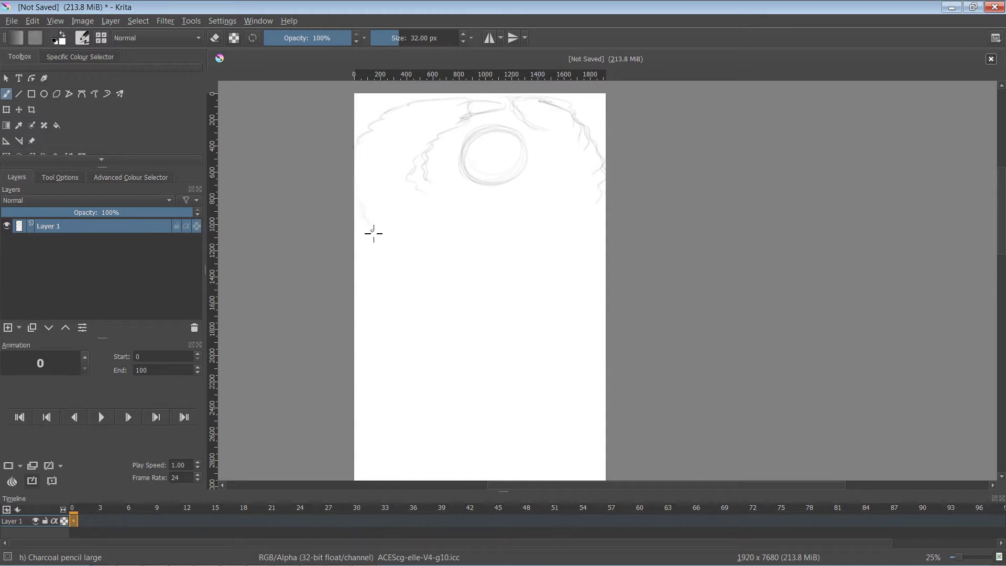
pyautogui.moveTo(386, 245)
pyautogui.mouseDown()
pyautogui.moveTo(436, 274)
pyautogui.moveTo(567, 236)
pyautogui.moveTo(605, 183)
pyautogui.moveTo(588, 247)
pyautogui.moveTo(576, 255)
pyautogui.mouseUp()
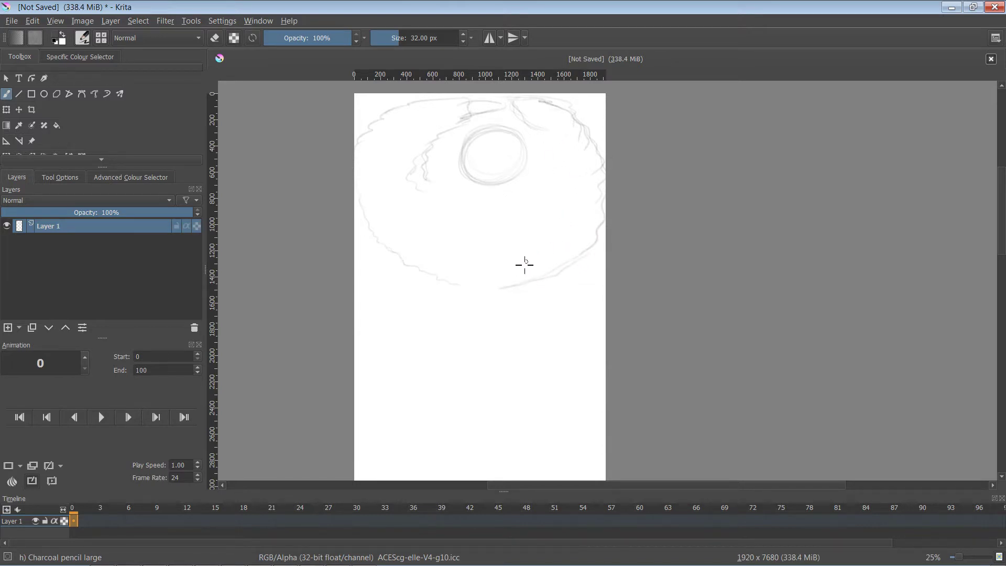
# Sketch an irregular inner ring between the circle and the outer outline, and add light contour strokes between the two outlines.
pyautogui.moveTo(502, 269)
pyautogui.mouseDown()
pyautogui.moveTo(531, 222)
pyautogui.moveTo(561, 209)
pyautogui.mouseUp()
pyautogui.moveTo(548, 137); pyautogui.dragTo(557, 197)
pyautogui.moveTo(470, 110)
pyautogui.mouseDown()
pyautogui.moveTo(405, 191)
pyautogui.moveTo(417, 179)
pyautogui.moveTo(416, 216)
pyautogui.moveTo(448, 256)
pyautogui.moveTo(515, 259)
pyautogui.moveTo(449, 254)
pyautogui.moveTo(415, 226)
pyautogui.moveTo(401, 194)
pyautogui.moveTo(422, 154)
pyautogui.moveTo(486, 112)
pyautogui.moveTo(511, 109)
pyautogui.moveTo(467, 124)
pyautogui.moveTo(424, 158)
pyautogui.mouseUp()
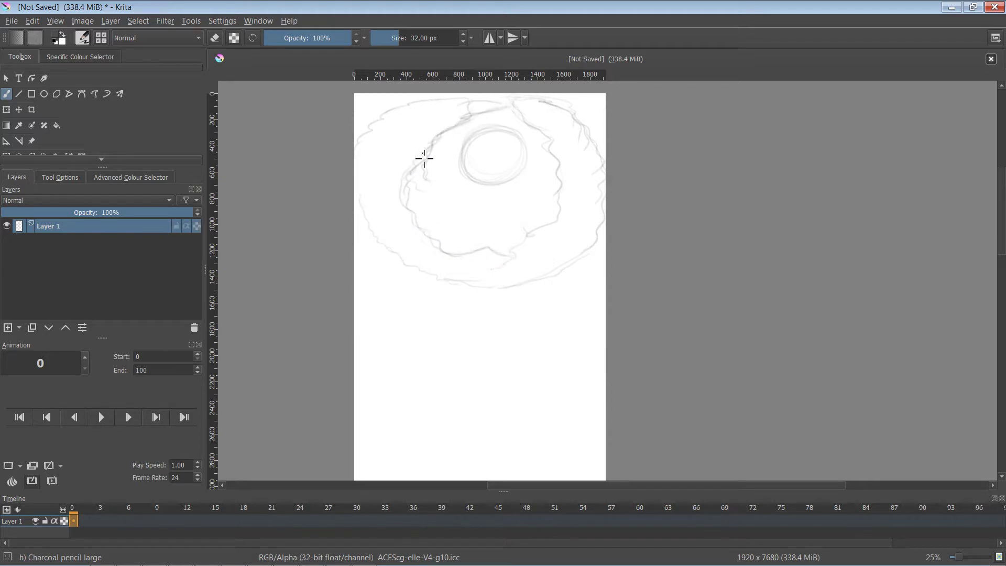
pyautogui.moveTo(402, 191)
pyautogui.mouseDown()
pyautogui.moveTo(424, 241)
pyautogui.moveTo(474, 254)
pyautogui.moveTo(556, 223)
pyautogui.moveTo(514, 255)
pyautogui.moveTo(555, 223)
pyautogui.moveTo(557, 155)
pyautogui.moveTo(547, 134)
pyautogui.moveTo(557, 104)
pyautogui.moveTo(564, 128)
pyautogui.moveTo(585, 141)
pyautogui.mouseUp()
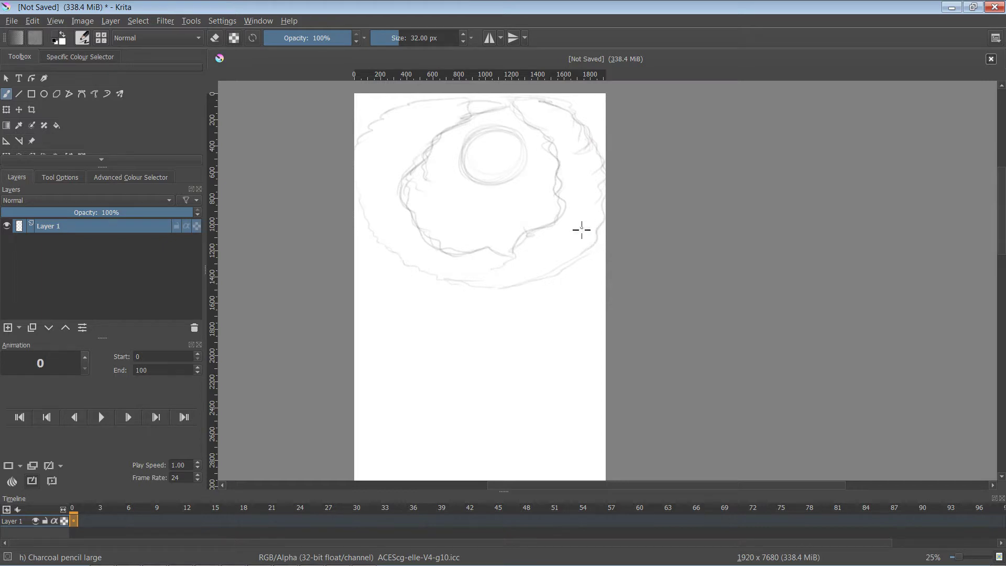
pyautogui.moveTo(582, 229); pyautogui.dragTo(557, 226)
# Sketch a curved horizon below the ringed circle, with a mountain ridge above it and a puffy cloud line above the ridge.
pyautogui.moveTo(621, 307); pyautogui.dragTo(624, 220)
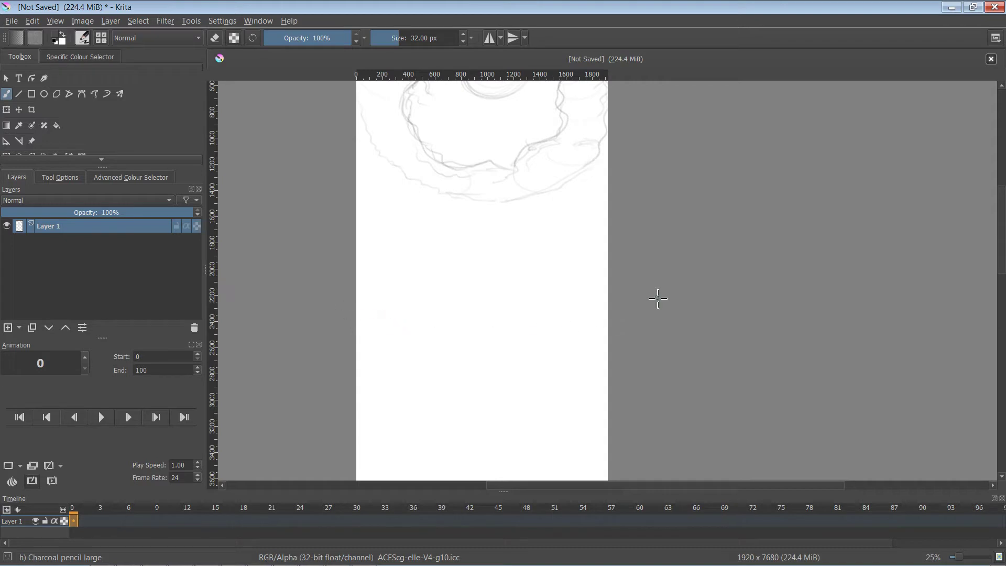
pyautogui.moveTo(394, 321)
pyautogui.mouseDown()
pyautogui.moveTo(519, 329)
pyautogui.moveTo(407, 328)
pyautogui.mouseUp()
pyautogui.moveTo(459, 325); pyautogui.dragTo(569, 314)
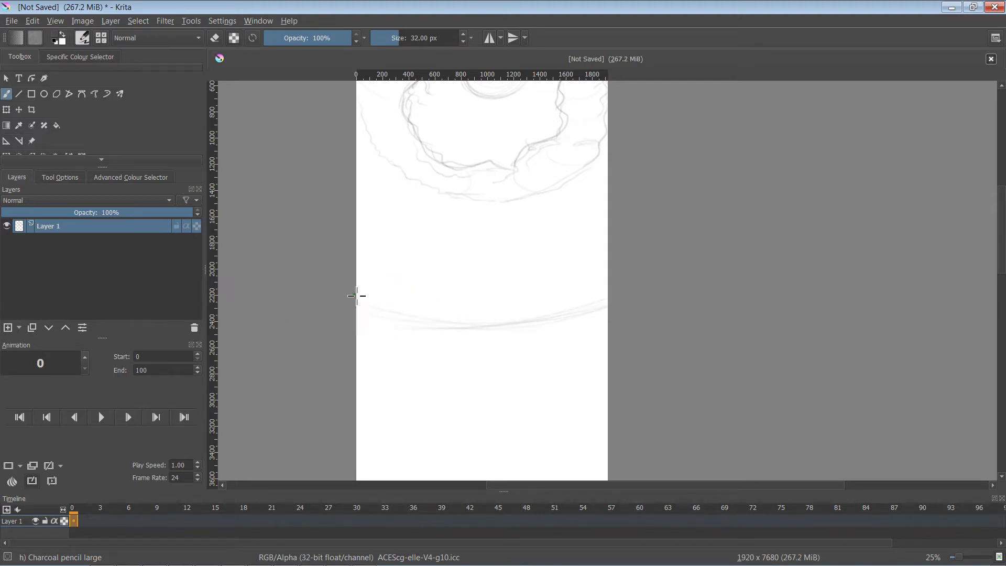
pyautogui.moveTo(418, 292)
pyautogui.mouseDown()
pyautogui.moveTo(354, 290)
pyautogui.moveTo(397, 283)
pyautogui.moveTo(464, 308)
pyautogui.moveTo(452, 298)
pyautogui.moveTo(444, 310)
pyautogui.moveTo(510, 286)
pyautogui.moveTo(496, 297)
pyautogui.moveTo(529, 270)
pyautogui.moveTo(582, 286)
pyautogui.moveTo(610, 275)
pyautogui.moveTo(600, 286)
pyautogui.moveTo(529, 270)
pyautogui.moveTo(487, 301)
pyautogui.moveTo(450, 310)
pyautogui.moveTo(402, 282)
pyautogui.moveTo(354, 284)
pyautogui.mouseUp()
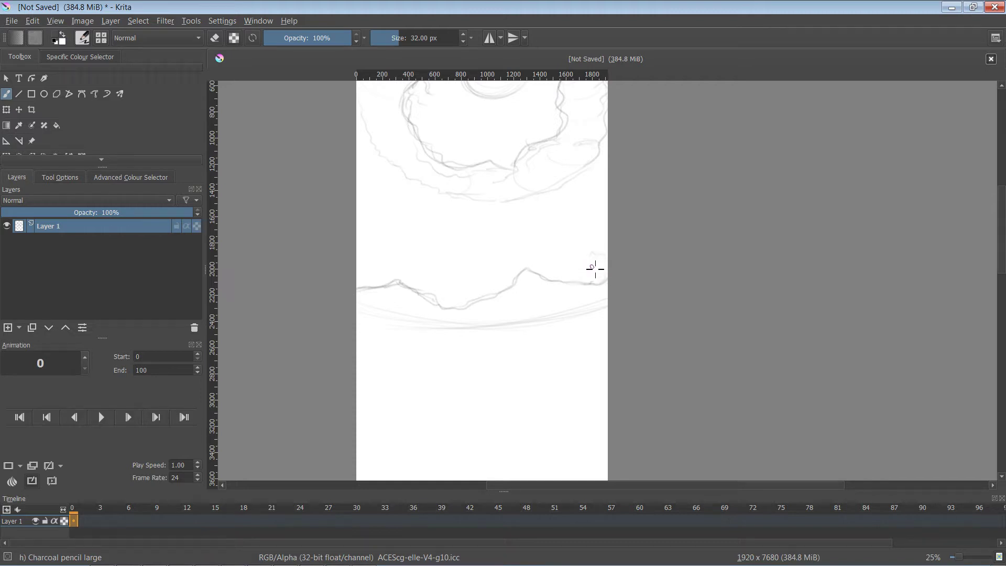
pyautogui.moveTo(595, 269)
pyautogui.mouseDown()
pyautogui.moveTo(551, 259)
pyautogui.moveTo(520, 239)
pyautogui.moveTo(513, 256)
pyautogui.moveTo(474, 262)
pyautogui.moveTo(477, 270)
pyautogui.moveTo(464, 246)
pyautogui.moveTo(437, 244)
pyautogui.moveTo(426, 263)
pyautogui.moveTo(386, 246)
pyautogui.moveTo(368, 265)
pyautogui.mouseUp()
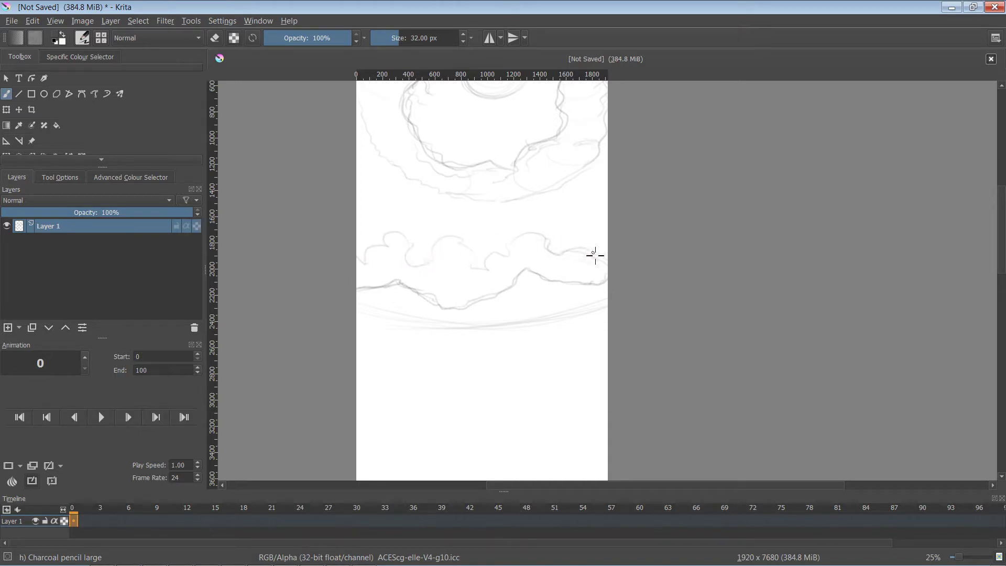
pyautogui.moveTo(597, 262)
pyautogui.mouseDown()
pyautogui.moveTo(511, 240)
pyautogui.moveTo(508, 259)
pyautogui.moveTo(480, 268)
pyautogui.moveTo(456, 240)
pyautogui.mouseUp()
# Draw a winding line from the horizon down through the middle of the canvas towards the lower left.
pyautogui.moveTo(634, 300); pyautogui.dragTo(625, 239)
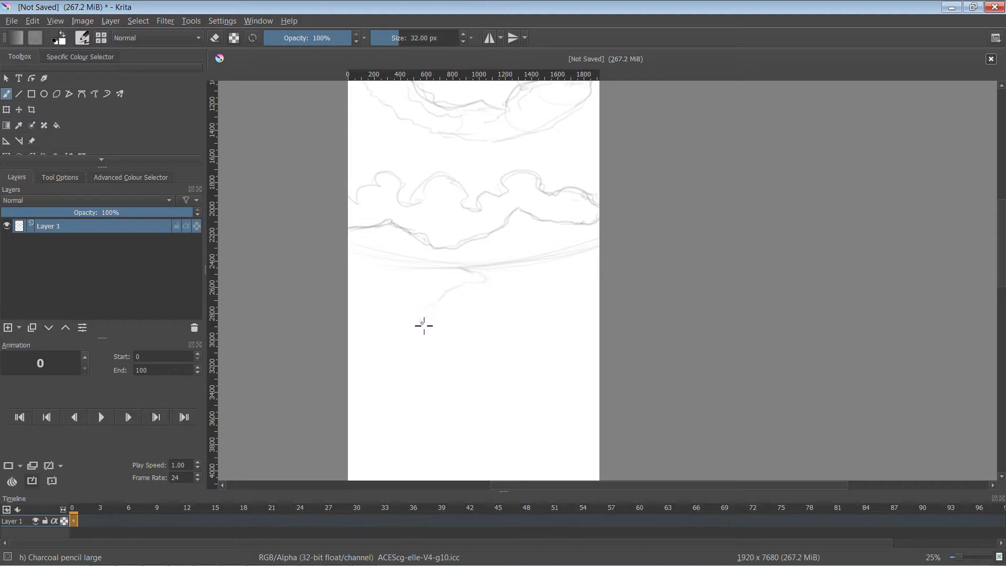
pyautogui.moveTo(424, 326)
pyautogui.mouseDown()
pyautogui.moveTo(491, 343)
pyautogui.moveTo(512, 319)
pyautogui.moveTo(488, 245)
pyautogui.moveTo(494, 235)
pyautogui.moveTo(454, 231)
pyautogui.moveTo(491, 283)
pyautogui.moveTo(496, 330)
pyautogui.mouseUp()
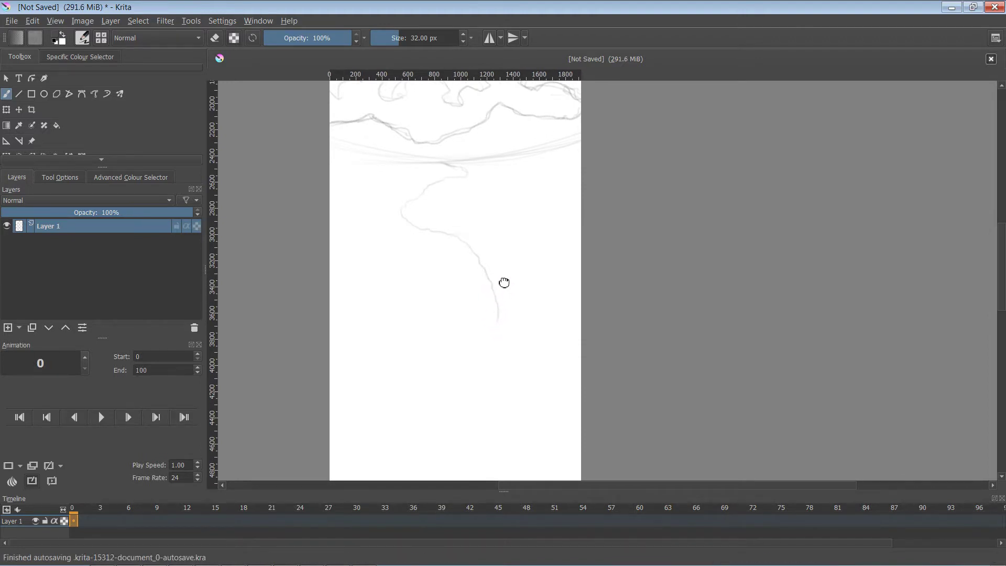
pyautogui.moveTo(505, 281)
pyautogui.mouseDown()
pyautogui.moveTo(503, 200)
pyautogui.moveTo(501, 242)
pyautogui.moveTo(404, 325)
pyautogui.moveTo(381, 414)
pyautogui.mouseUp()
pyautogui.moveTo(434, 379); pyautogui.dragTo(401, 258)
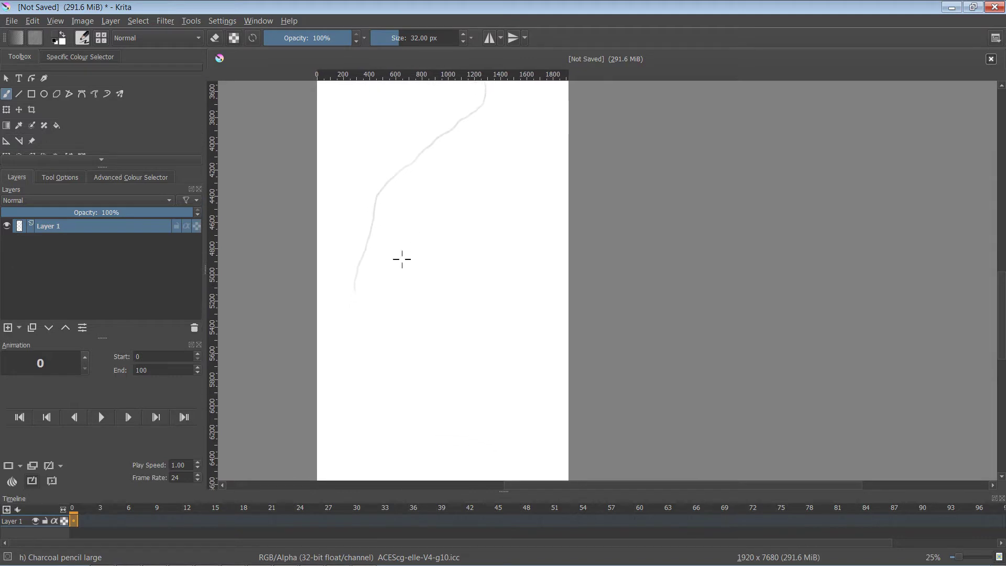
# Sketch two converging diagonal edges below the winding line, with two rounded rock shapes between them.
pyautogui.moveTo(355, 308)
pyautogui.mouseDown()
pyautogui.moveTo(358, 339)
pyautogui.moveTo(341, 356)
pyautogui.moveTo(407, 288)
pyautogui.moveTo(409, 269)
pyautogui.moveTo(328, 280)
pyautogui.moveTo(349, 295)
pyautogui.moveTo(361, 280)
pyautogui.moveTo(369, 289)
pyautogui.moveTo(365, 263)
pyautogui.moveTo(392, 323)
pyautogui.mouseUp()
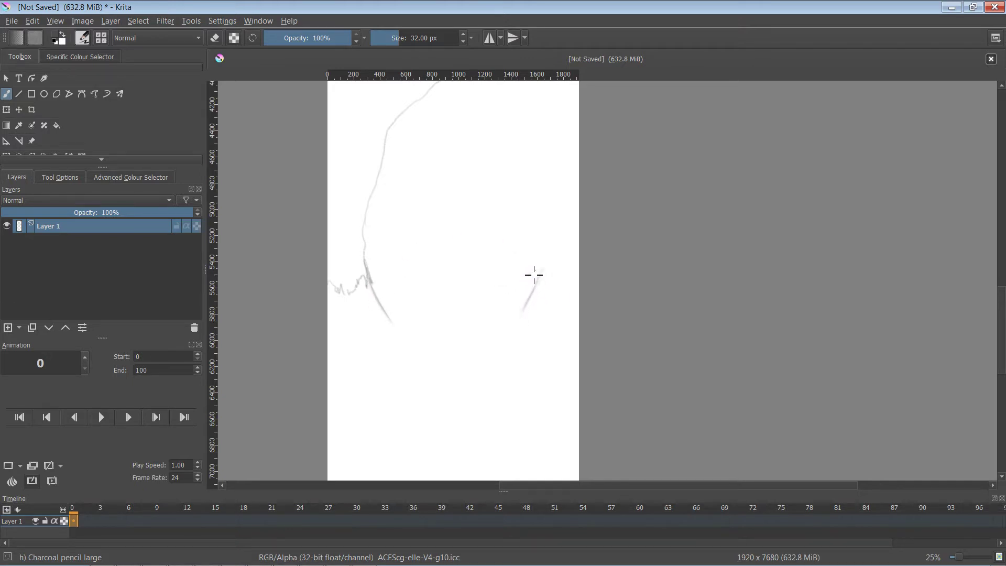
pyautogui.moveTo(518, 278)
pyautogui.mouseDown()
pyautogui.moveTo(505, 294)
pyautogui.moveTo(482, 271)
pyautogui.moveTo(505, 275)
pyautogui.moveTo(501, 262)
pyautogui.moveTo(481, 265)
pyautogui.moveTo(476, 281)
pyautogui.moveTo(500, 269)
pyautogui.moveTo(501, 293)
pyautogui.mouseUp()
pyautogui.moveTo(504, 273)
pyautogui.mouseDown()
pyautogui.moveTo(476, 279)
pyautogui.moveTo(492, 282)
pyautogui.moveTo(478, 277)
pyautogui.moveTo(491, 258)
pyautogui.moveTo(498, 264)
pyautogui.moveTo(428, 271)
pyautogui.moveTo(456, 273)
pyautogui.moveTo(449, 260)
pyautogui.moveTo(432, 266)
pyautogui.moveTo(460, 270)
pyautogui.mouseUp()
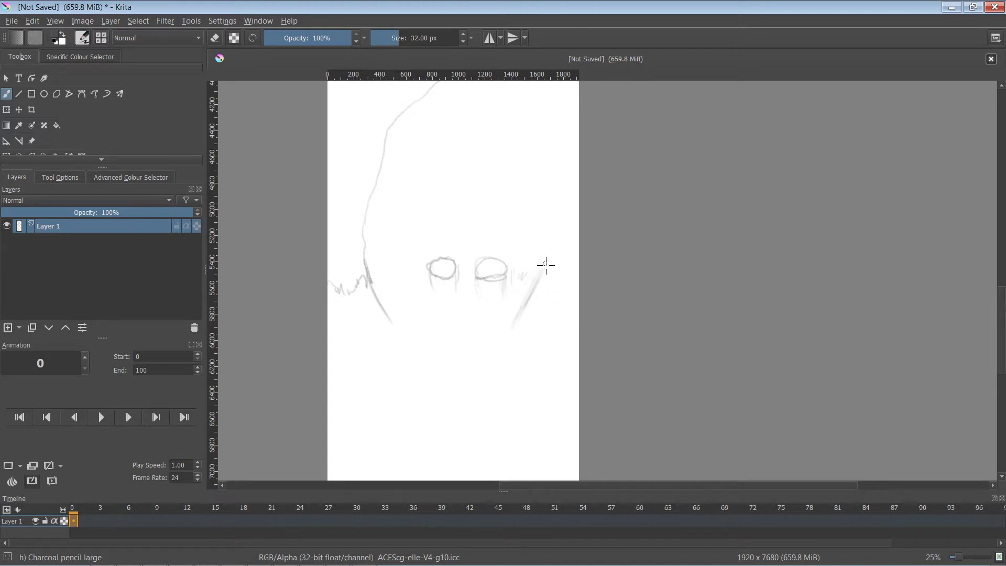
# Darken both converging edges below the winding line and add an outer diagonal line on each side, reaching the canvas borders.
pyautogui.moveTo(545, 265); pyautogui.dragTo(526, 296)
pyautogui.moveTo(369, 277); pyautogui.dragTo(399, 330)
pyautogui.moveTo(338, 301)
pyautogui.mouseDown()
pyautogui.moveTo(308, 244)
pyautogui.moveTo(366, 339)
pyautogui.mouseUp()
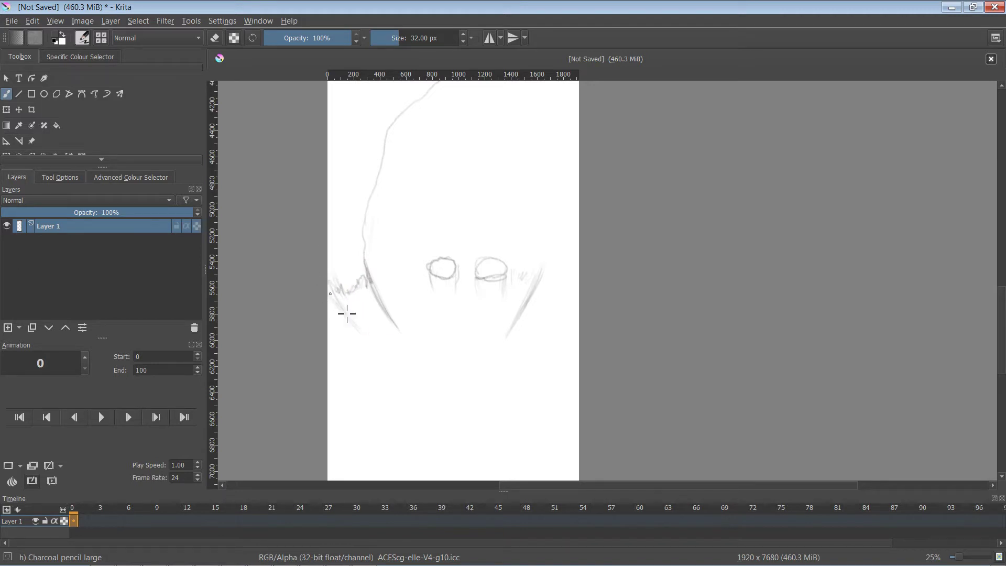
pyautogui.moveTo(335, 287); pyautogui.dragTo(374, 333)
pyautogui.moveTo(524, 330); pyautogui.dragTo(584, 281)
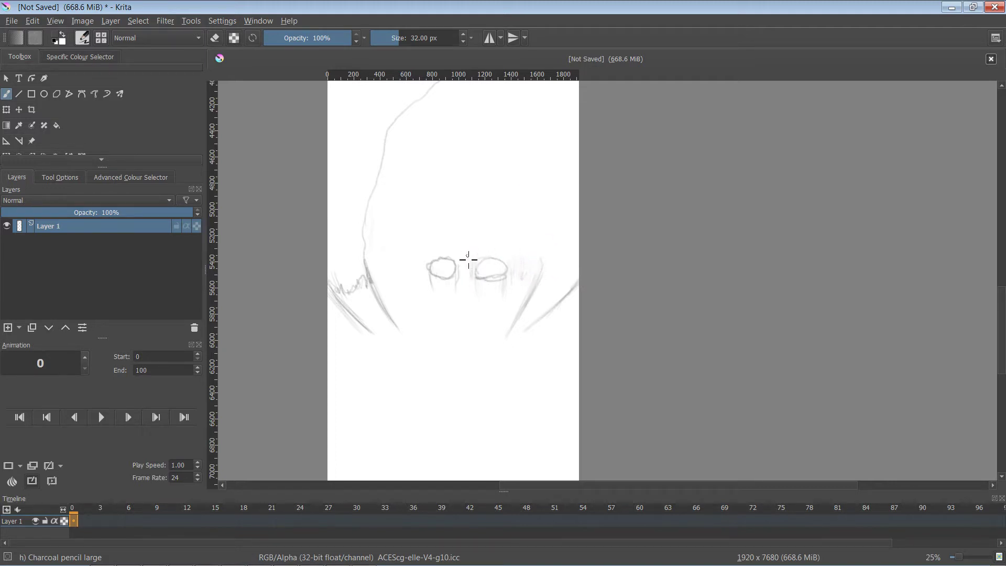
# Shade the area around the two rounded shapes with vertical strokes and extend the surrounding diagonal edges downward.
pyautogui.moveTo(468, 259)
pyautogui.mouseDown()
pyautogui.moveTo(422, 253)
pyautogui.moveTo(422, 275)
pyautogui.mouseUp()
pyautogui.moveTo(458, 281)
pyautogui.mouseDown()
pyautogui.moveTo(457, 321)
pyautogui.moveTo(454, 307)
pyautogui.moveTo(417, 306)
pyautogui.moveTo(424, 301)
pyautogui.moveTo(415, 305)
pyautogui.moveTo(412, 295)
pyautogui.moveTo(412, 311)
pyautogui.moveTo(397, 288)
pyautogui.moveTo(393, 315)
pyautogui.mouseUp()
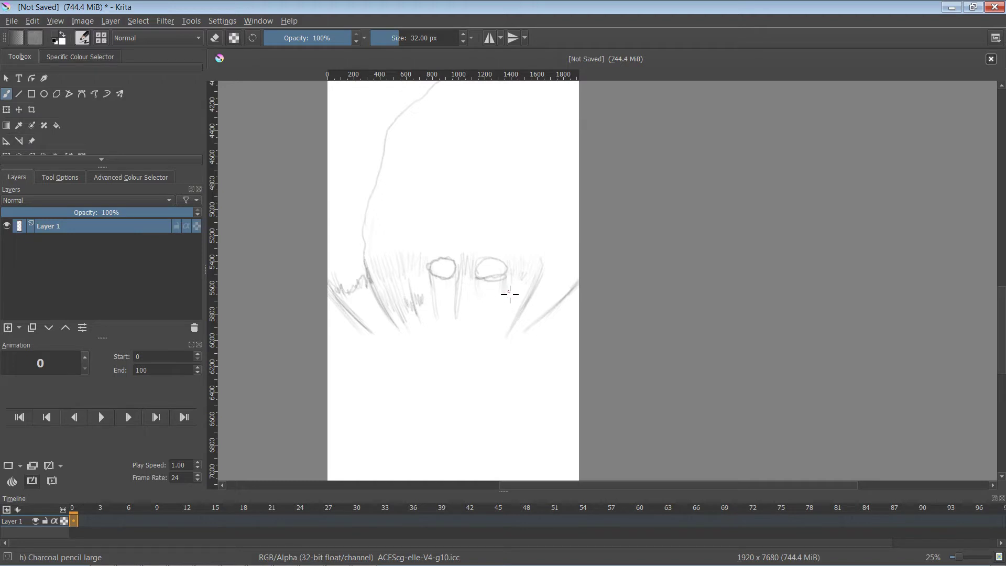
pyautogui.moveTo(496, 297); pyautogui.dragTo(489, 299)
pyautogui.moveTo(526, 289); pyautogui.dragTo(490, 358)
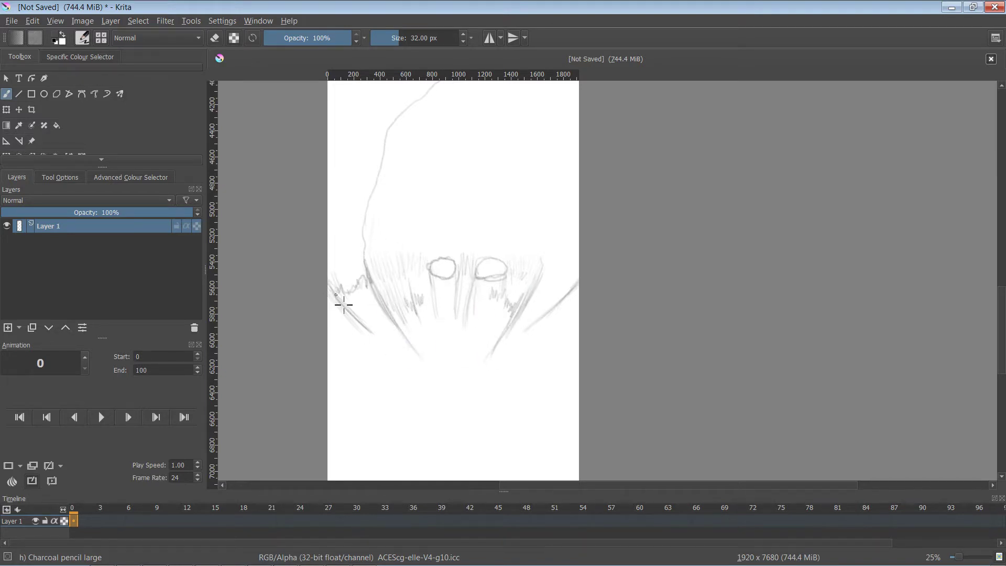
pyautogui.moveTo(341, 292); pyautogui.dragTo(399, 360)
# Draw the river's winding right bank from the right converging edge up to the horizon, completing the channel shape.
pyautogui.moveTo(537, 235)
pyautogui.mouseDown()
pyautogui.moveTo(521, 194)
pyautogui.moveTo(525, 158)
pyautogui.moveTo(551, 230)
pyautogui.moveTo(525, 313)
pyautogui.mouseUp()
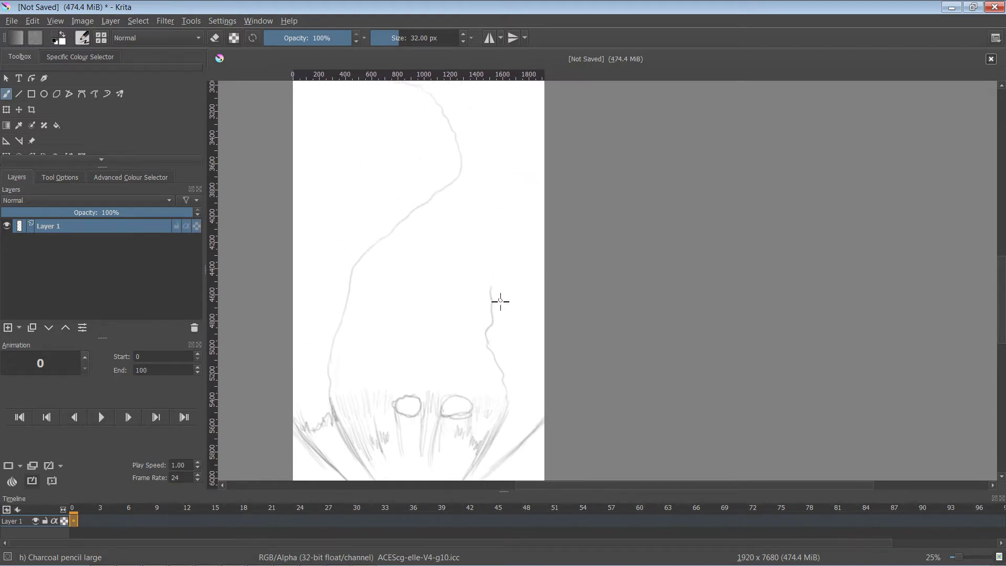
pyautogui.moveTo(550, 157)
pyautogui.mouseDown()
pyautogui.moveTo(579, 183)
pyautogui.moveTo(570, 257)
pyautogui.moveTo(545, 292)
pyautogui.moveTo(515, 298)
pyautogui.moveTo(500, 244)
pyautogui.moveTo(469, 211)
pyautogui.mouseUp()
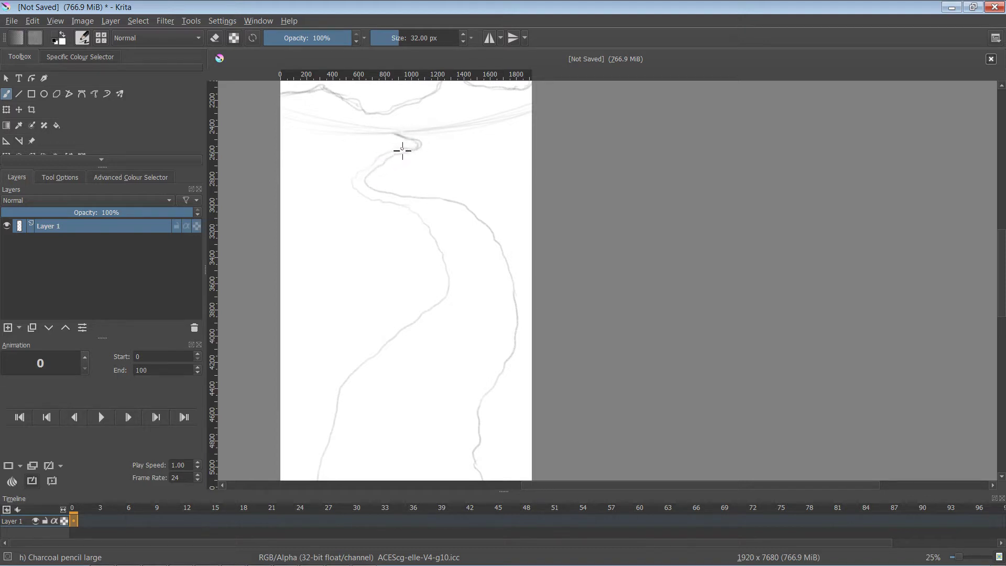
pyautogui.moveTo(459, 215)
pyautogui.mouseDown()
pyautogui.moveTo(474, 209)
pyautogui.moveTo(454, 249)
pyautogui.moveTo(469, 225)
pyautogui.mouseUp()
# Sketch a short curved line from each outer diagonal to the nearest canvas border, beside the converging edges.
pyautogui.scroll(10, 454, 243)
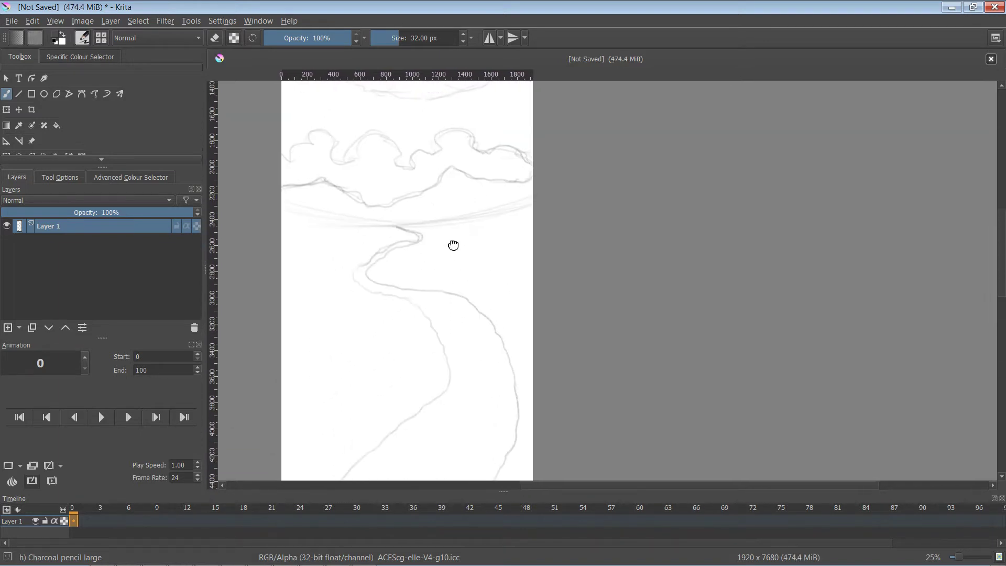
pyautogui.moveTo(453, 393); pyautogui.dragTo(457, 328)
pyautogui.scroll(-8, 457, 328)
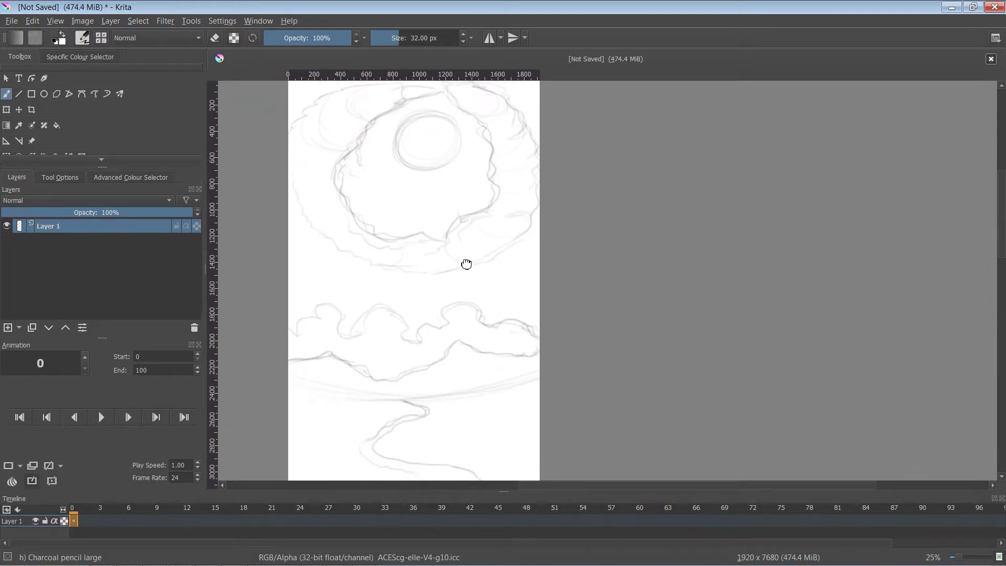
pyautogui.scroll(-10, 458, 313)
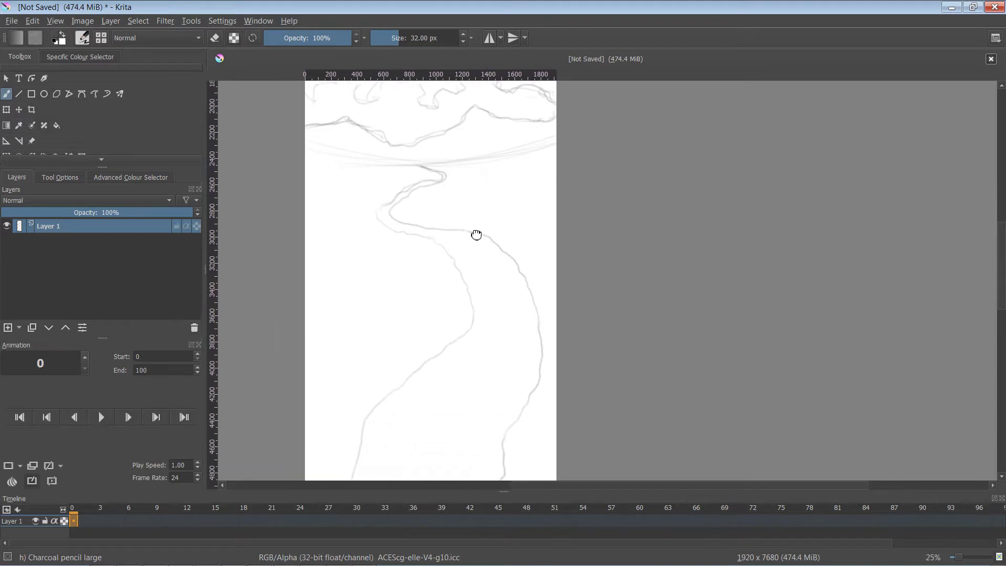
pyautogui.moveTo(461, 253); pyautogui.dragTo(467, 195)
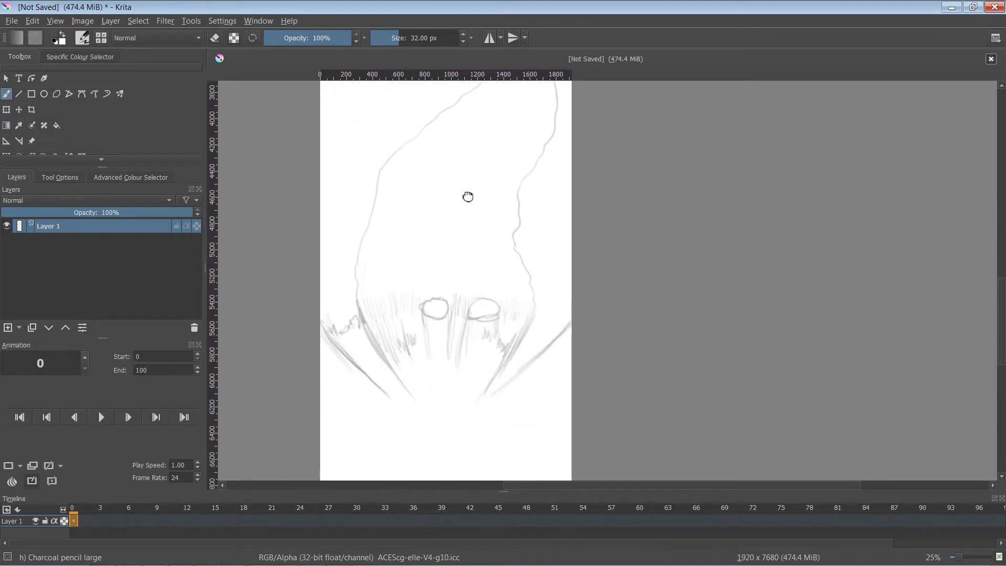
pyautogui.moveTo(462, 259); pyautogui.dragTo(470, 196)
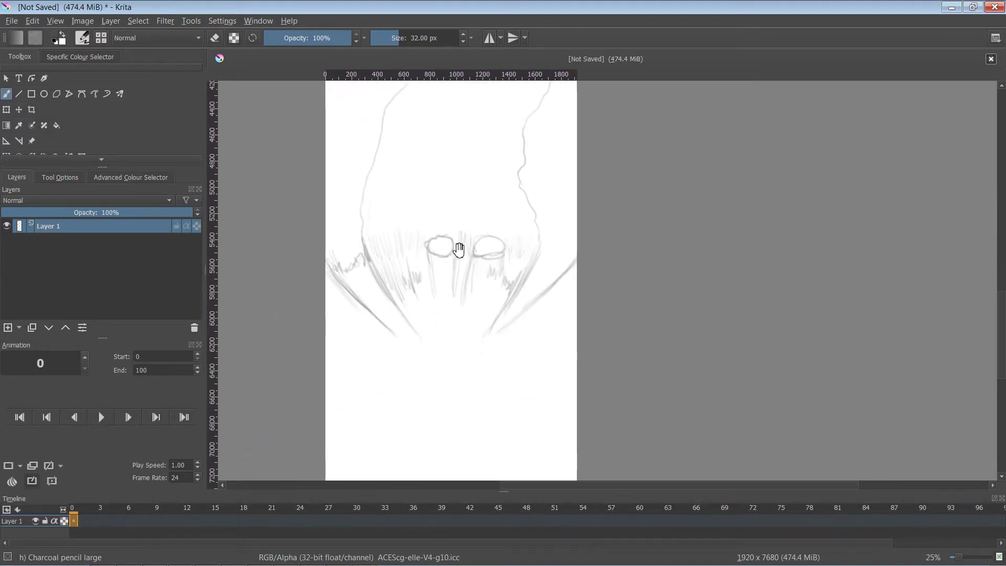
pyautogui.scroll(-2, 456, 241)
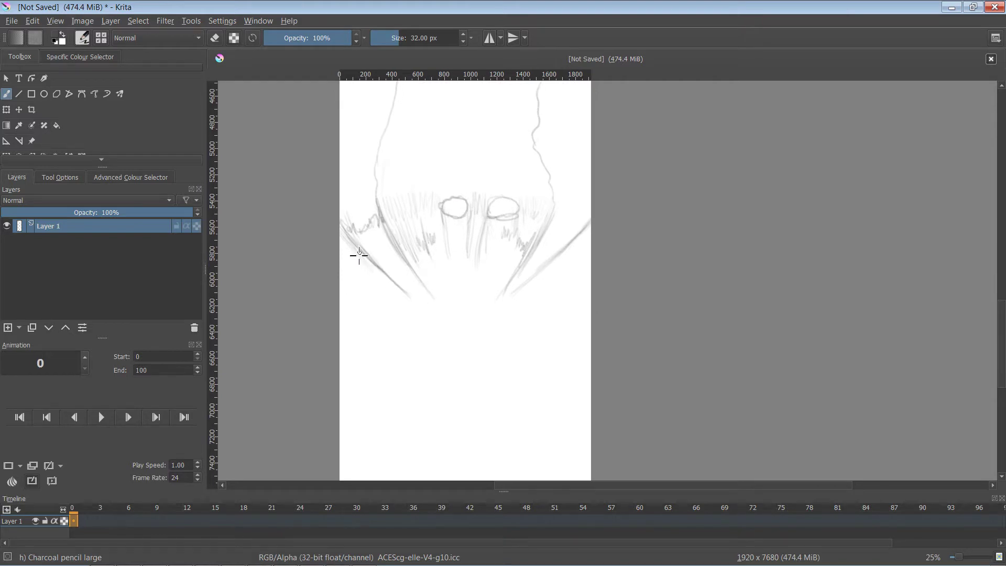
pyautogui.moveTo(348, 271); pyautogui.dragTo(337, 284)
pyautogui.moveTo(565, 259); pyautogui.dragTo(592, 274)
pyautogui.scroll(15, 436, 292)
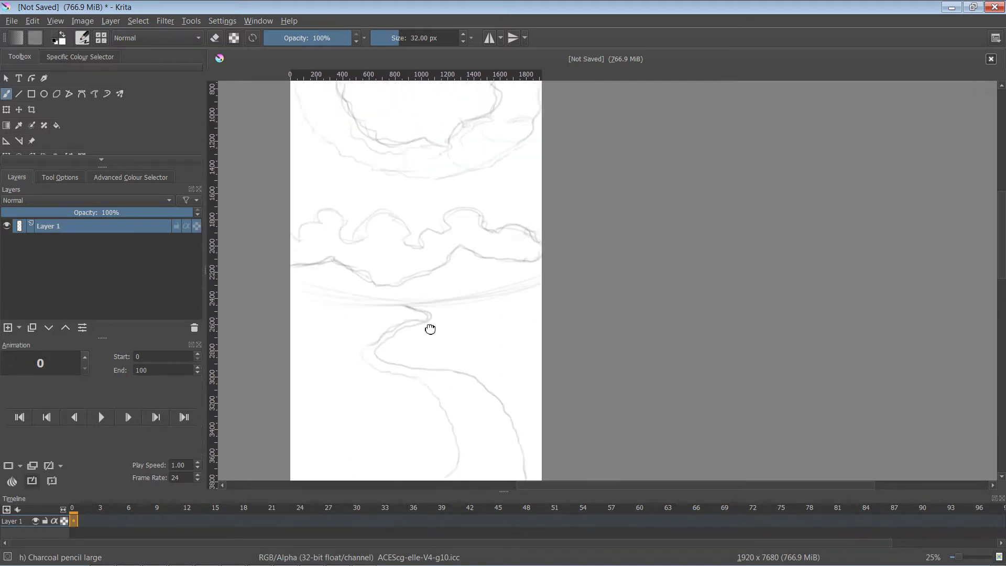
pyautogui.scroll(8, 430, 329)
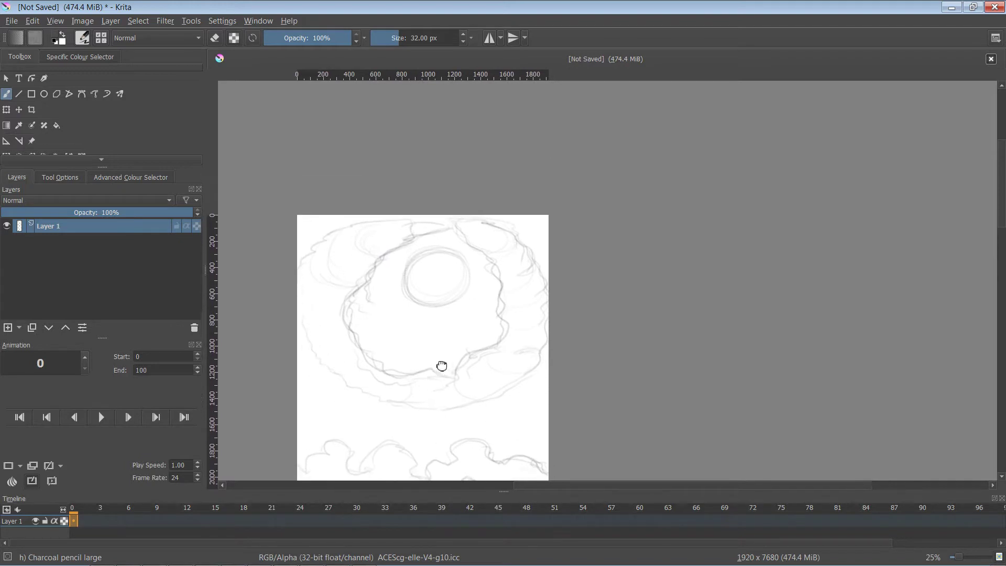
pyautogui.scroll(-3, 441, 366)
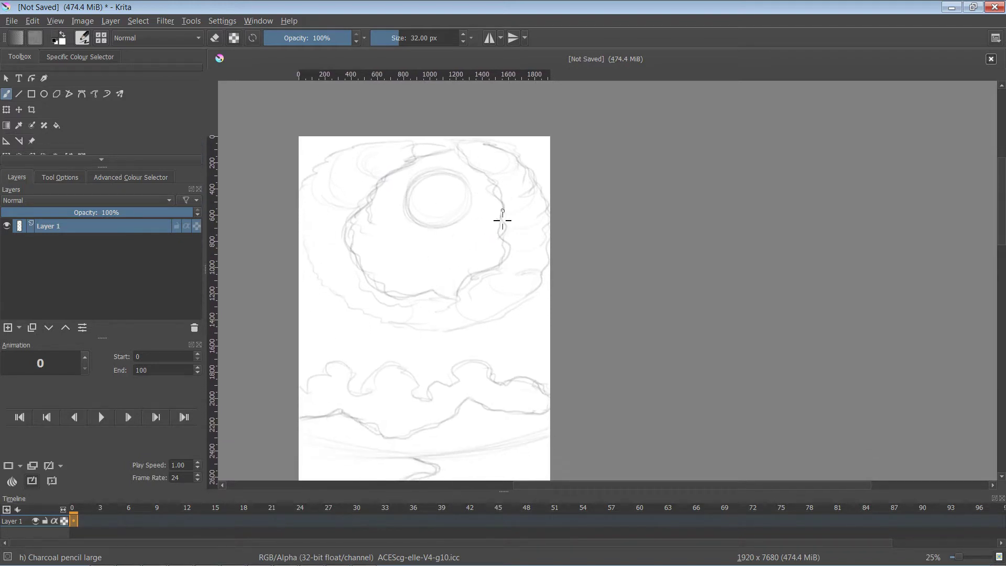
pyautogui.press('e')
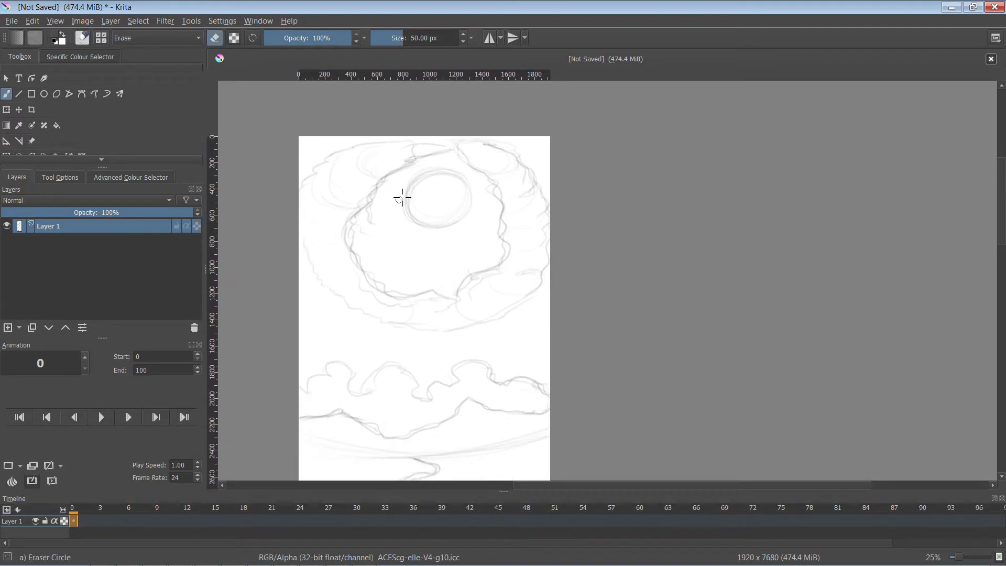
pyautogui.moveTo(436, 172)
pyautogui.mouseDown()
pyautogui.moveTo(442, 143)
pyautogui.moveTo(326, 169)
pyautogui.moveTo(404, 132)
pyautogui.moveTo(304, 179)
pyautogui.moveTo(448, 139)
pyautogui.moveTo(420, 150)
pyautogui.mouseUp()
pyautogui.hotkey('ctrl', 'z')
pyautogui.press('e')
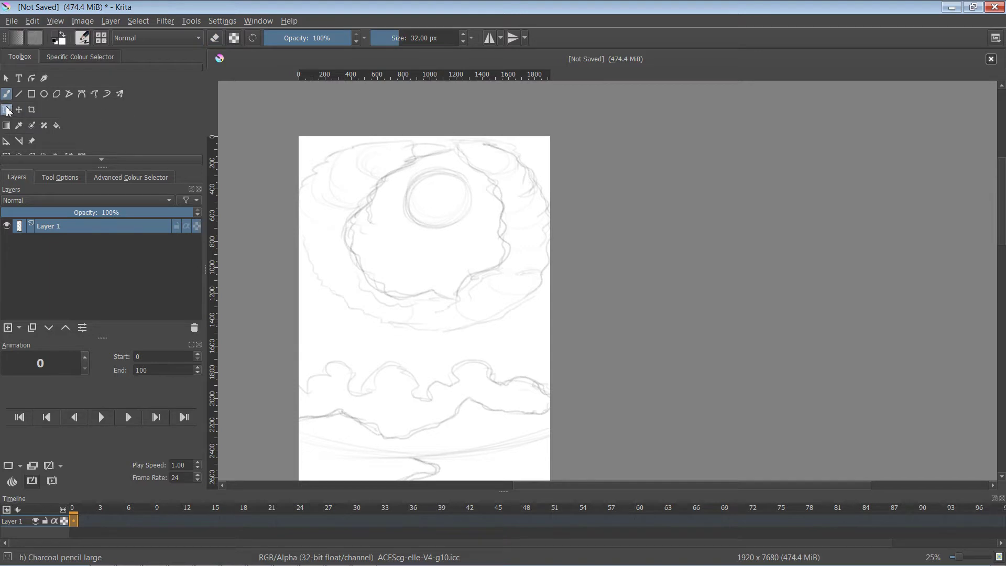
# Select the ringed circle with a rectangular selection, scale it to about half size, centre it near the canvas's upper edge and deselect.
pyautogui.moveTo(102, 166); pyautogui.dragTo(102, 241)
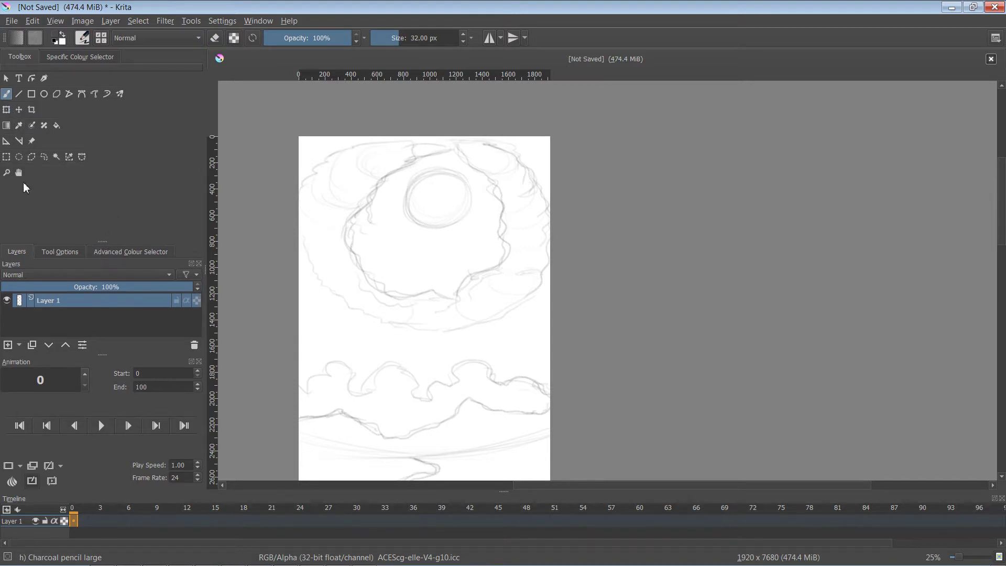
pyautogui.click(7, 158)
pyautogui.moveTo(263, 111); pyautogui.dragTo(575, 339)
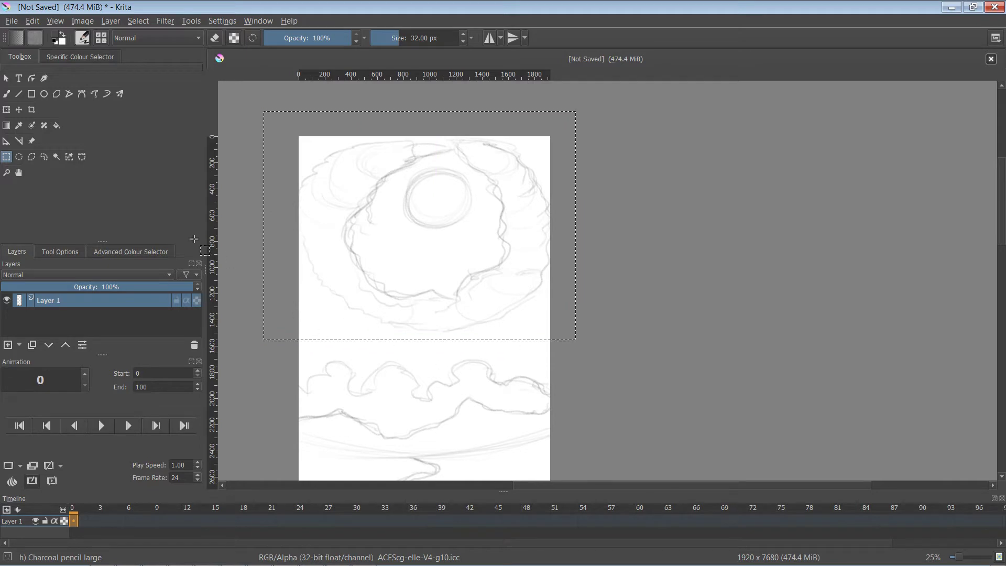
pyautogui.click(7, 110)
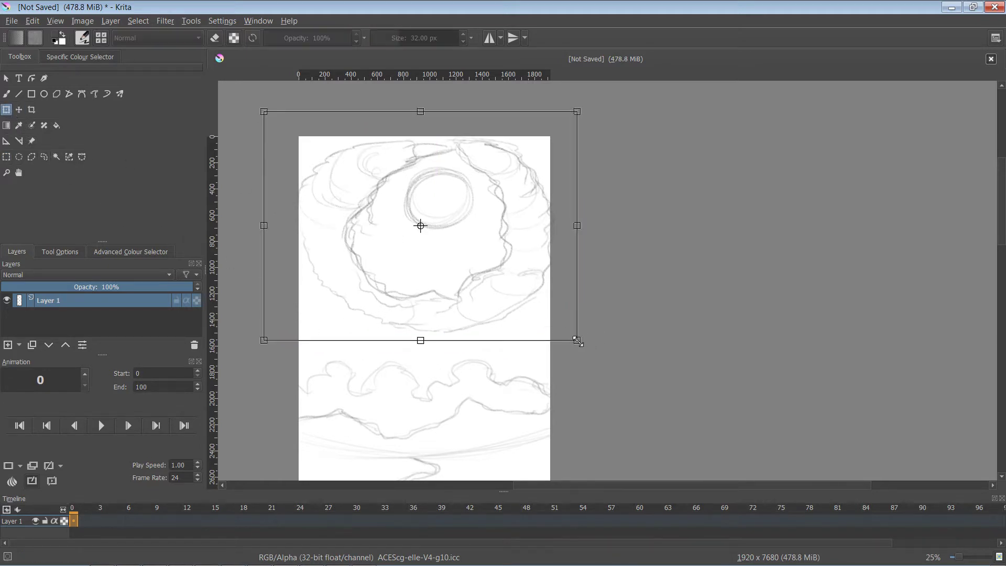
pyautogui.moveTo(576, 340)
pyautogui.mouseDown()
pyautogui.moveTo(505, 290)
pyautogui.moveTo(468, 280)
pyautogui.mouseUp()
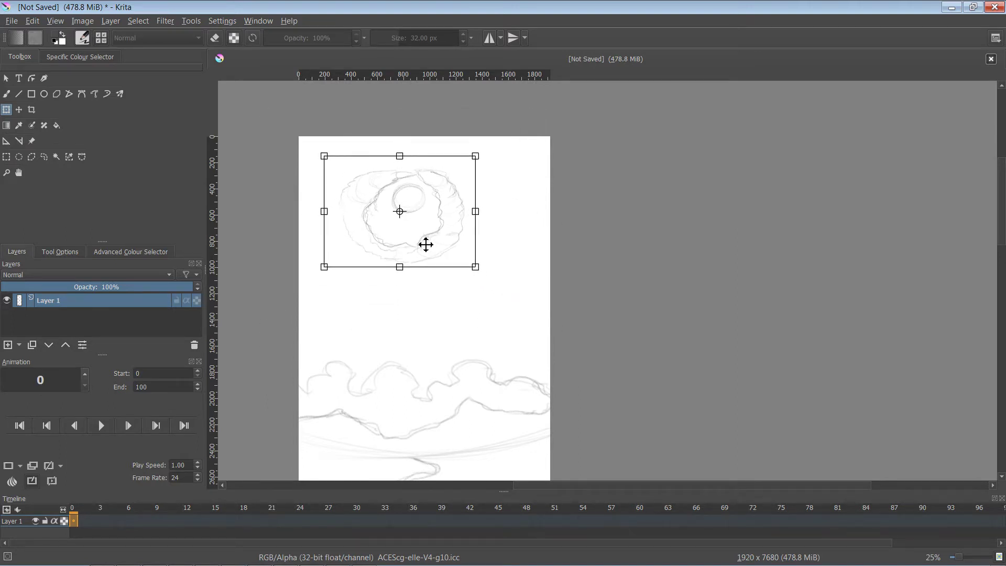
pyautogui.moveTo(424, 242); pyautogui.dragTo(451, 241)
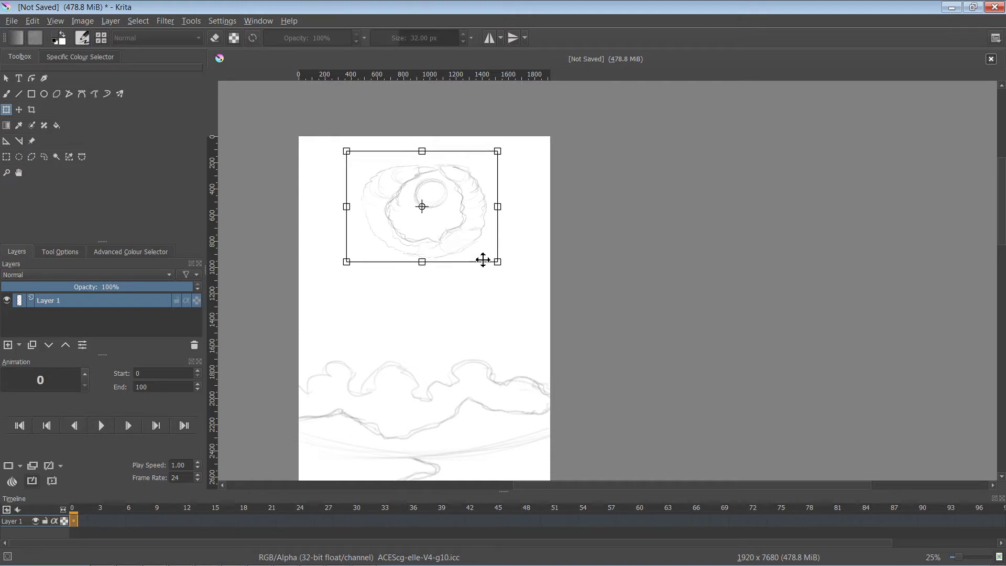
pyautogui.press('Return')
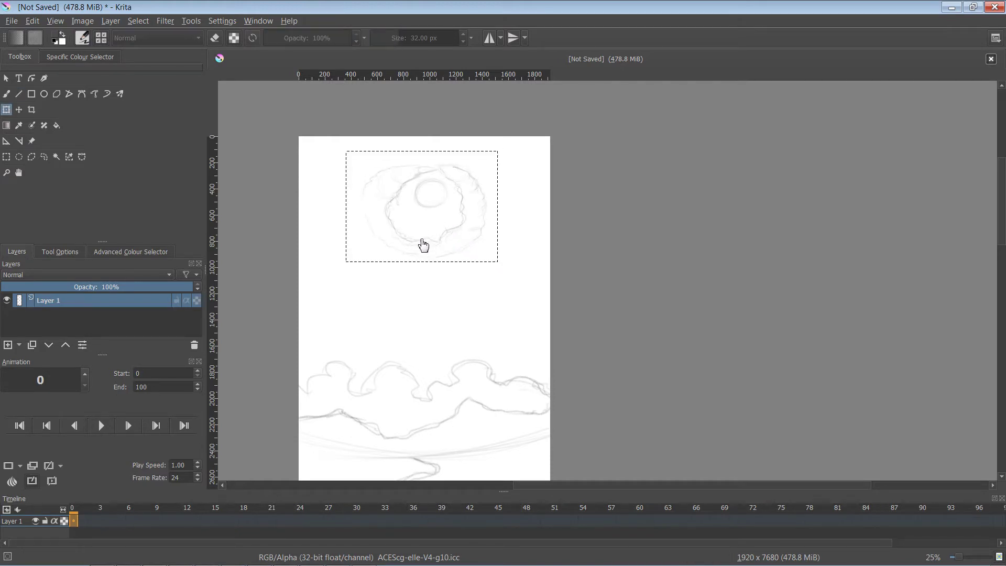
pyautogui.press('b')
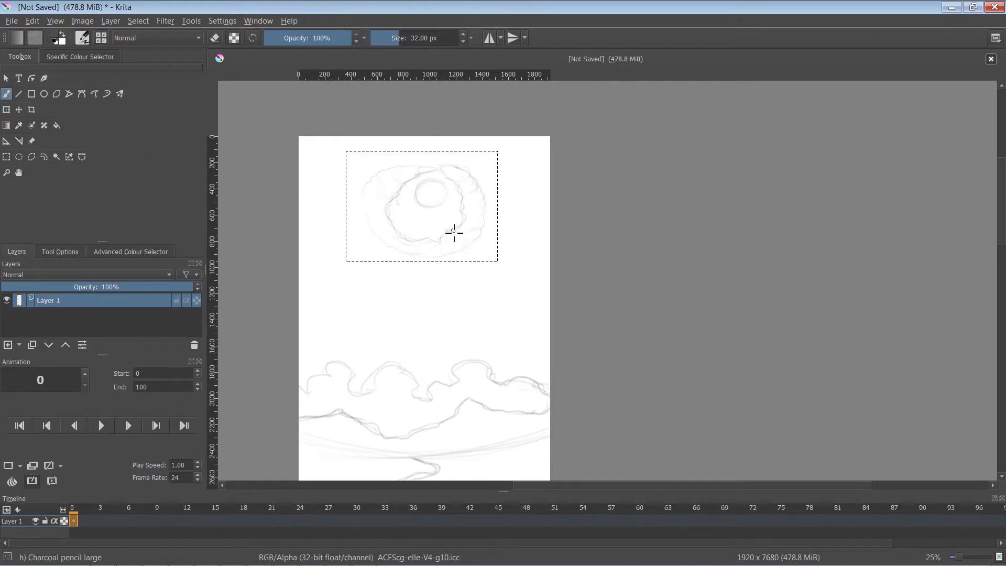
pyautogui.click(7, 157)
pyautogui.click(248, 166)
# Sketch a jagged, sagging cloud edge beneath the ringed circle across the full canvas width, with a second, flatter edge below it.
pyautogui.press('b')
pyautogui.moveTo(549, 181)
pyautogui.mouseDown()
pyautogui.moveTo(547, 222)
pyautogui.moveTo(520, 259)
pyautogui.moveTo(415, 278)
pyautogui.mouseUp()
pyautogui.moveTo(345, 257); pyautogui.dragTo(289, 199)
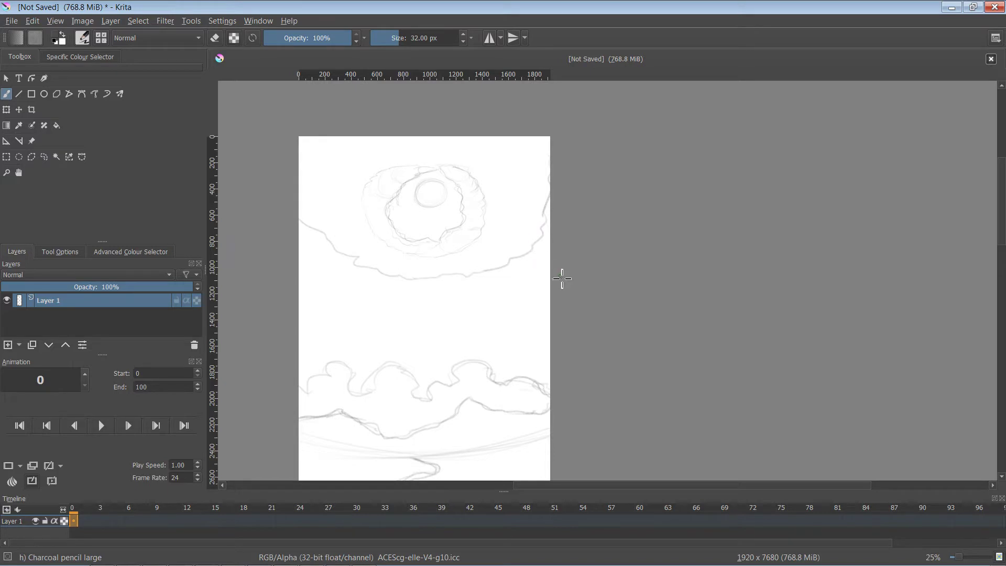
pyautogui.moveTo(561, 278)
pyautogui.mouseDown()
pyautogui.moveTo(498, 304)
pyautogui.moveTo(390, 306)
pyautogui.moveTo(341, 293)
pyautogui.moveTo(293, 239)
pyautogui.mouseUp()
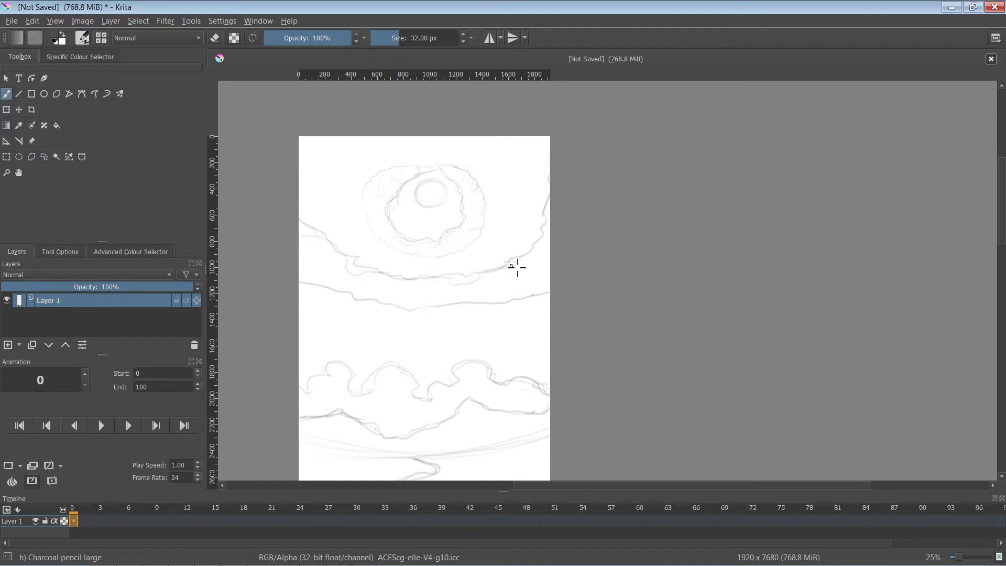
pyautogui.moveTo(517, 268)
pyautogui.mouseDown()
pyautogui.moveTo(540, 255)
pyautogui.moveTo(554, 217)
pyautogui.mouseUp()
# Add thin, nearly horizontal streaks on both sides of the sky, just above the puffy cloud line.
pyautogui.scroll(-2, 591, 315)
pyautogui.moveTo(579, 273)
pyautogui.mouseDown()
pyautogui.moveTo(452, 292)
pyautogui.moveTo(491, 295)
pyautogui.moveTo(322, 281)
pyautogui.mouseUp()
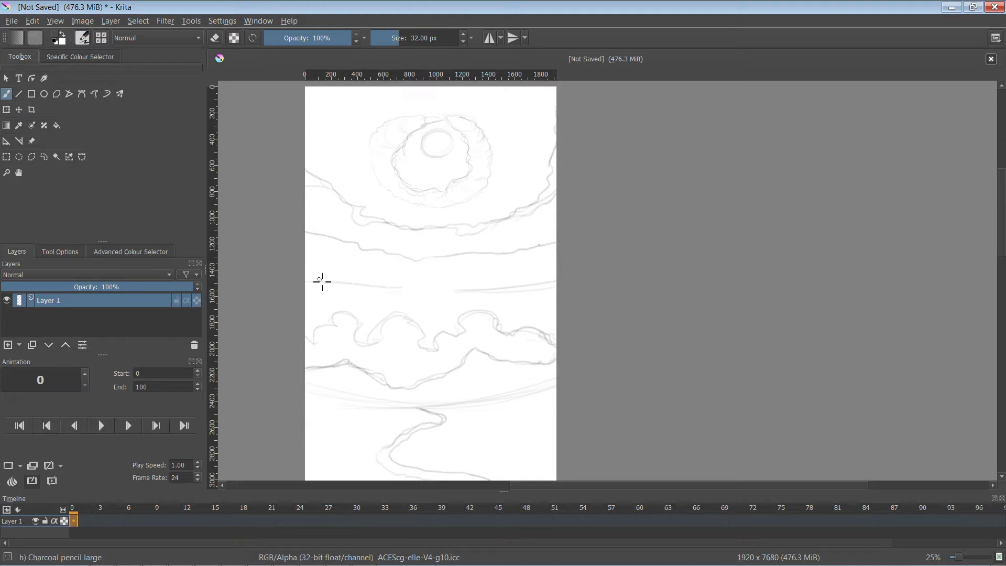
pyautogui.moveTo(394, 290); pyautogui.dragTo(321, 289)
# Reinforce the short curved lines running from the outer diagonals to both canvas borders with additional strokes.
pyautogui.scroll(-12, 605, 298)
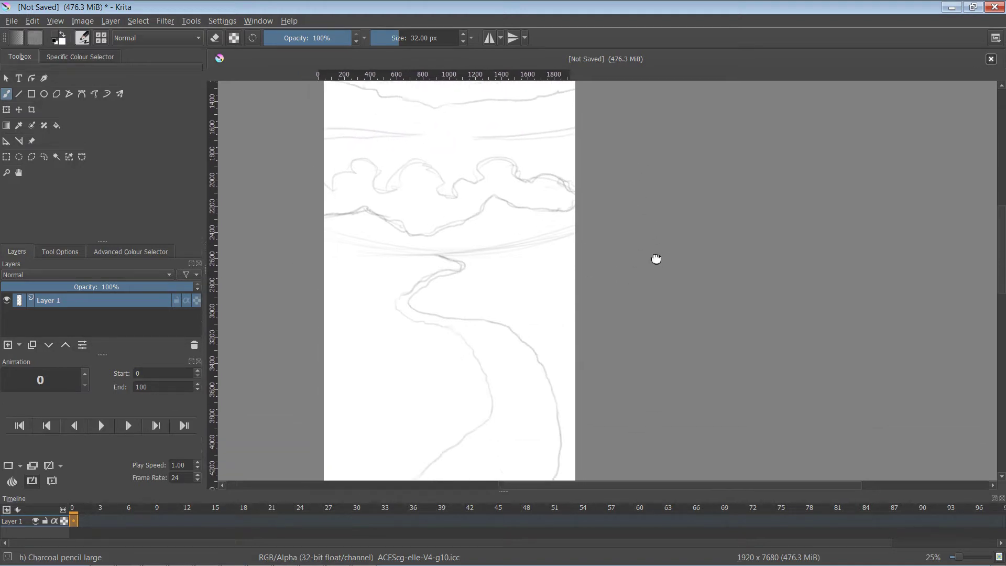
pyautogui.scroll(-6, 628, 252)
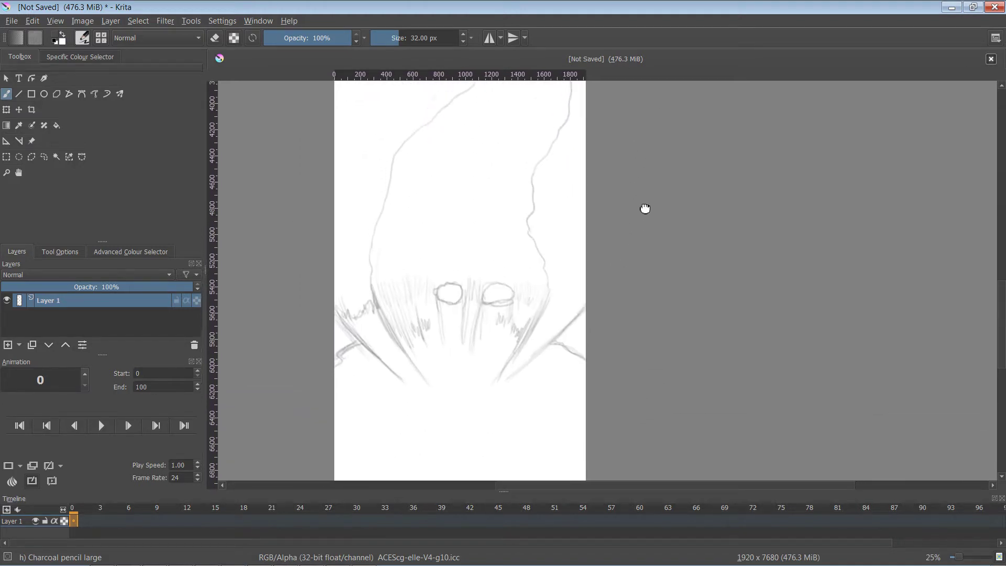
pyautogui.scroll(1, 645, 225)
pyautogui.scroll(-8, 643, 251)
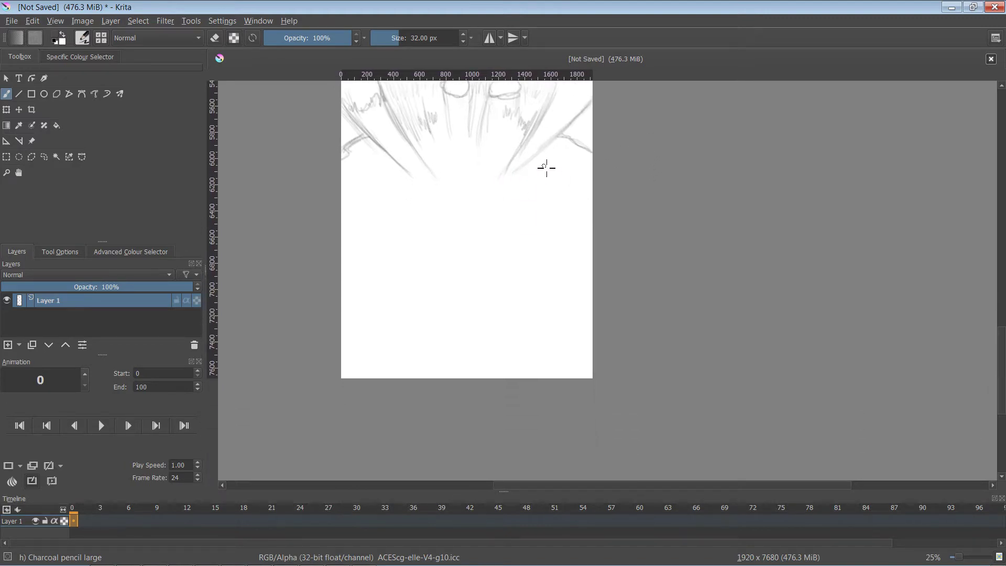
pyautogui.moveTo(548, 137); pyautogui.dragTo(591, 157)
pyautogui.moveTo(368, 136); pyautogui.dragTo(342, 150)
# Sketch an irregular ledge line across the base of the converging edges, with rough curls hanging from both ends.
pyautogui.moveTo(550, 184)
pyautogui.mouseDown()
pyautogui.moveTo(487, 169)
pyautogui.moveTo(401, 175)
pyautogui.mouseUp()
pyautogui.moveTo(404, 211)
pyautogui.mouseDown()
pyautogui.moveTo(386, 204)
pyautogui.moveTo(406, 186)
pyautogui.mouseUp()
pyautogui.moveTo(523, 175)
pyautogui.mouseDown()
pyautogui.moveTo(557, 192)
pyautogui.moveTo(532, 209)
pyautogui.moveTo(540, 183)
pyautogui.mouseUp()
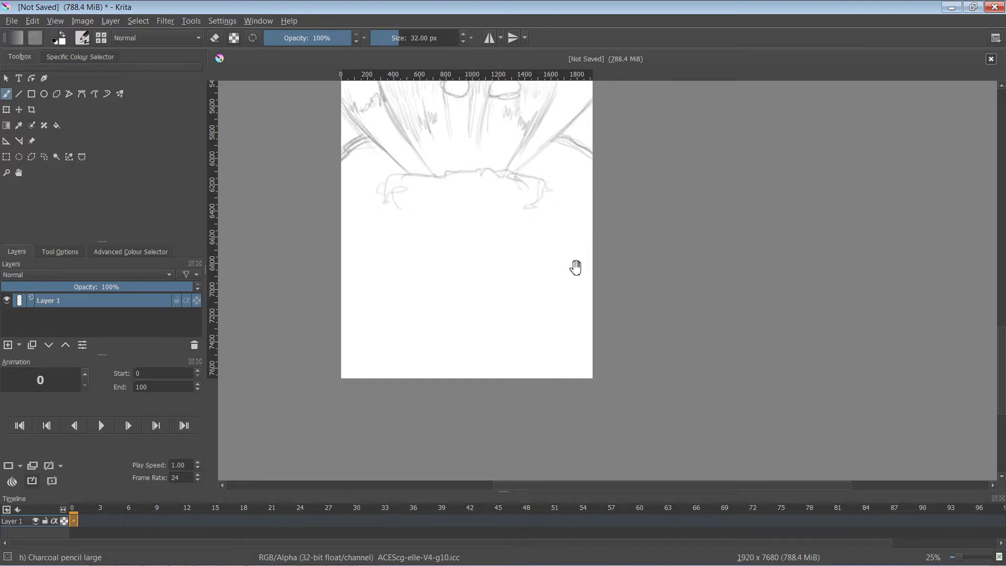
pyautogui.moveTo(575, 267)
pyautogui.mouseDown()
pyautogui.moveTo(579, 182)
pyautogui.moveTo(579, 355)
pyautogui.moveTo(568, 355)
pyautogui.mouseUp()
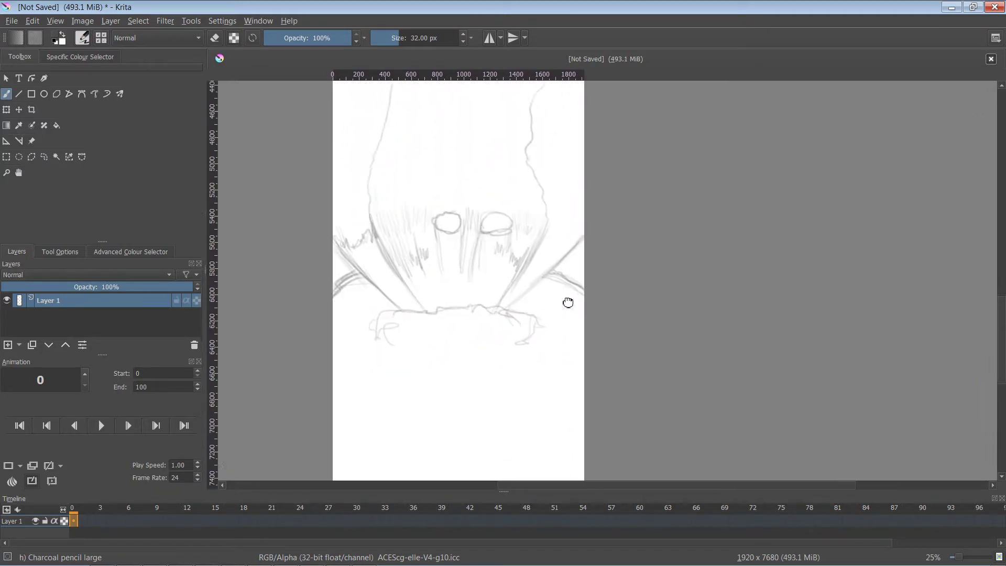
pyautogui.moveTo(568, 302)
pyautogui.mouseDown()
pyautogui.moveTo(552, 283)
pyautogui.moveTo(557, 215)
pyautogui.mouseUp()
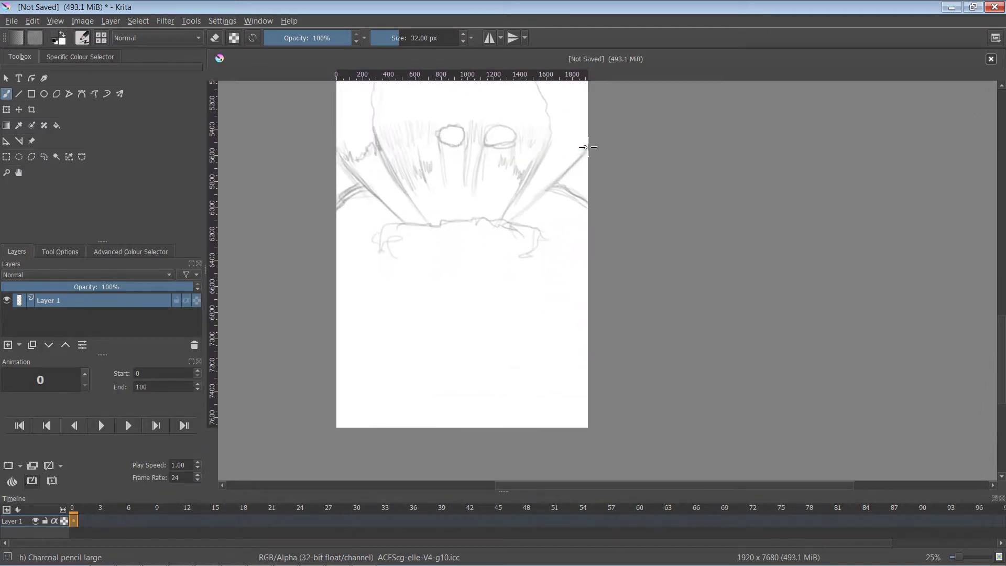
# Darken the right outer diagonal and erase the ledge line with its hanging curls at the base of the converging edges.
pyautogui.moveTo(587, 147)
pyautogui.mouseDown()
pyautogui.moveTo(532, 231)
pyautogui.moveTo(586, 146)
pyautogui.moveTo(516, 233)
pyautogui.moveTo(594, 144)
pyautogui.moveTo(547, 189)
pyautogui.mouseUp()
pyautogui.moveTo(478, 269)
pyautogui.mouseDown()
pyautogui.moveTo(498, 224)
pyautogui.moveTo(488, 374)
pyautogui.mouseUp()
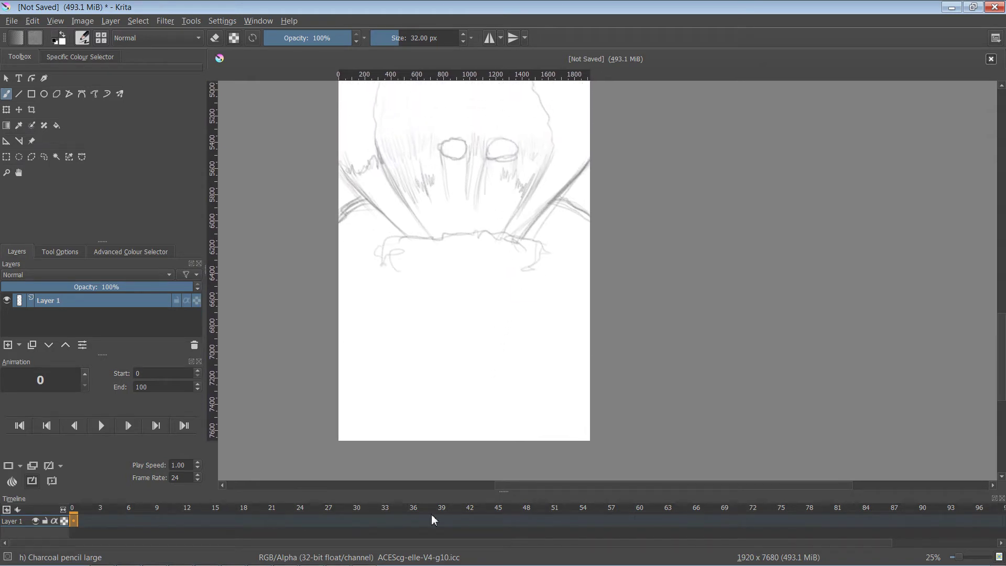
pyautogui.press('e')
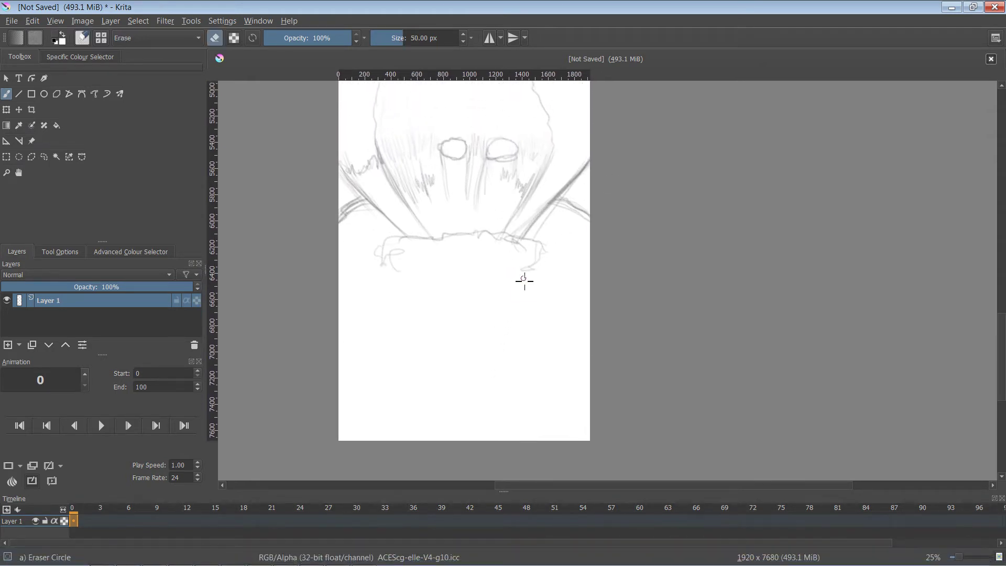
pyautogui.moveTo(524, 281)
pyautogui.mouseDown()
pyautogui.moveTo(544, 252)
pyautogui.moveTo(520, 268)
pyautogui.moveTo(550, 239)
pyautogui.moveTo(503, 255)
pyautogui.moveTo(525, 233)
pyautogui.moveTo(493, 254)
pyautogui.moveTo(500, 225)
pyautogui.moveTo(490, 254)
pyautogui.moveTo(490, 224)
pyautogui.moveTo(475, 251)
pyautogui.moveTo(493, 228)
pyautogui.moveTo(486, 239)
pyautogui.moveTo(476, 231)
pyautogui.moveTo(449, 243)
pyautogui.moveTo(453, 227)
pyautogui.moveTo(413, 256)
pyautogui.moveTo(413, 239)
pyautogui.moveTo(436, 259)
pyautogui.moveTo(424, 237)
pyautogui.moveTo(431, 261)
pyautogui.moveTo(390, 239)
pyautogui.moveTo(413, 250)
pyautogui.moveTo(400, 238)
pyautogui.moveTo(389, 266)
pyautogui.moveTo(382, 245)
pyautogui.moveTo(379, 267)
pyautogui.moveTo(388, 232)
pyautogui.moveTo(414, 293)
pyautogui.mouseUp()
pyautogui.press('e')
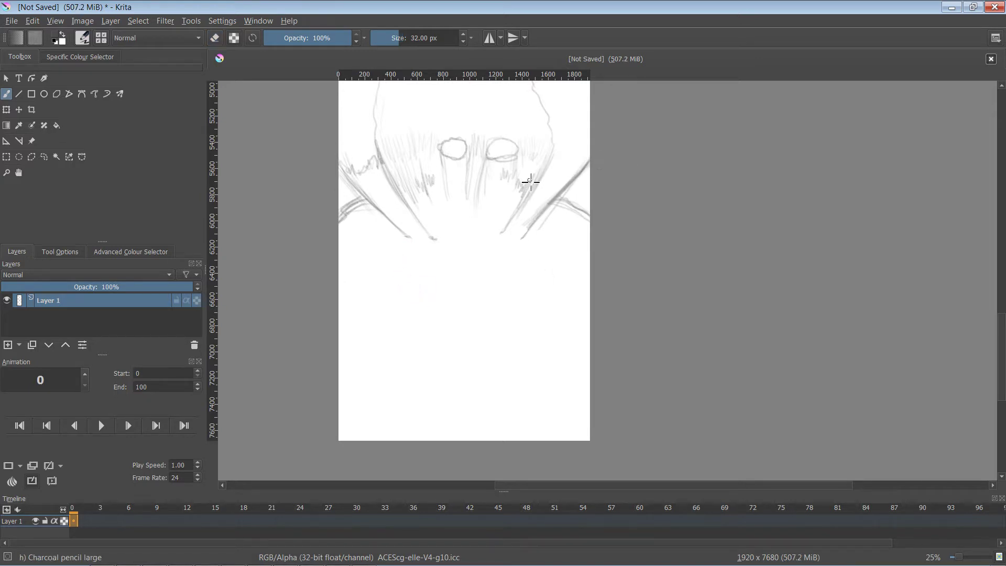
# Erase the lower end of the right outer diagonal and extend both pairs of diagonals further down towards the centre.
pyautogui.press('e')
pyautogui.moveTo(547, 209); pyautogui.dragTo(521, 229)
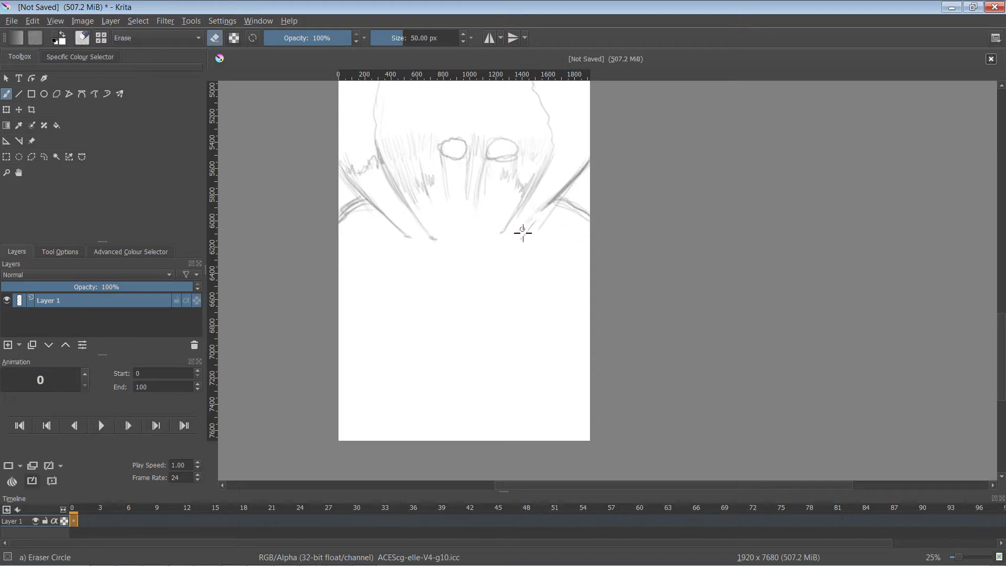
pyautogui.press('e')
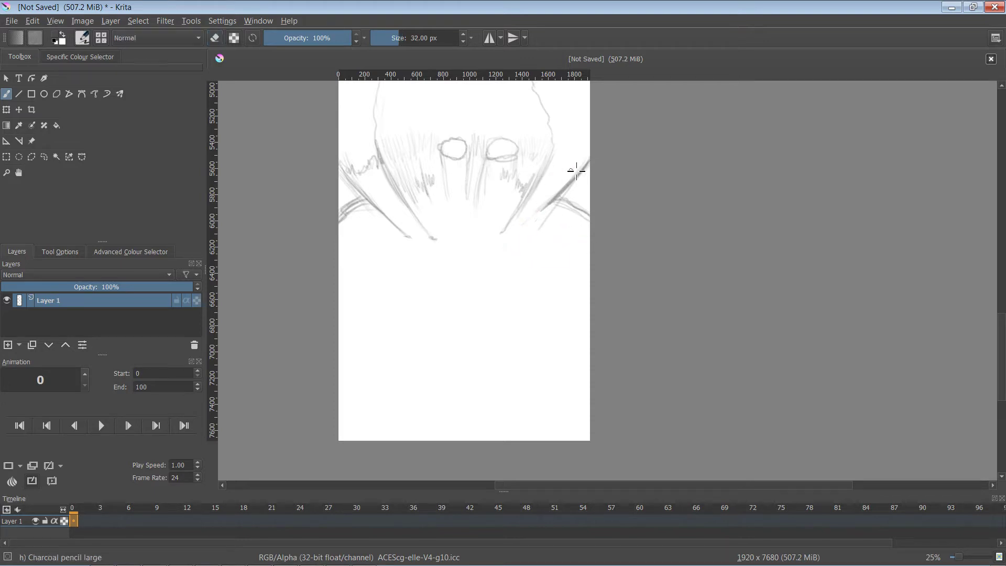
pyautogui.moveTo(590, 165); pyautogui.dragTo(501, 253)
pyautogui.moveTo(554, 152)
pyautogui.mouseDown()
pyautogui.moveTo(503, 249)
pyautogui.moveTo(556, 156)
pyautogui.moveTo(489, 254)
pyautogui.moveTo(539, 184)
pyautogui.moveTo(505, 228)
pyautogui.mouseUp()
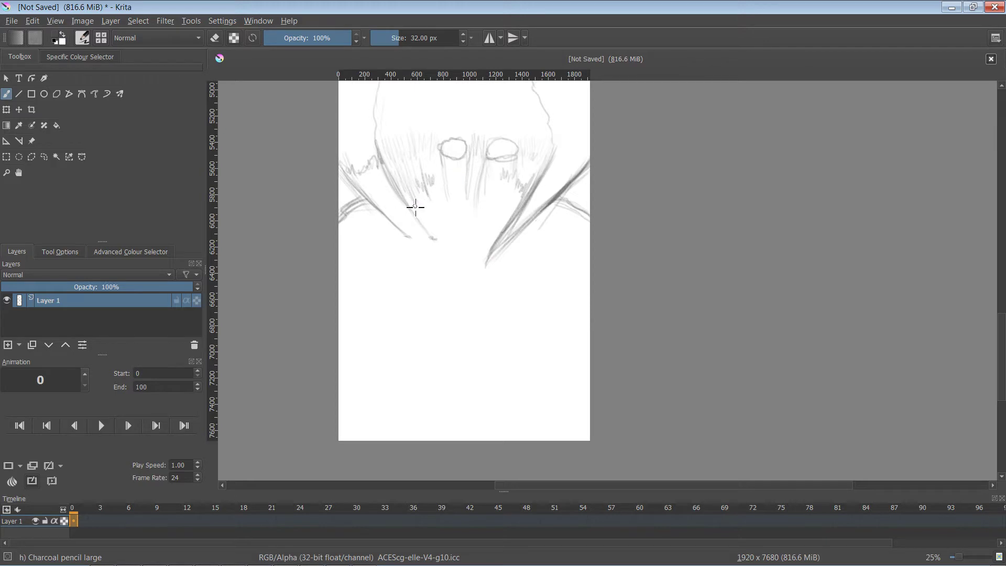
pyautogui.moveTo(406, 205); pyautogui.dragTo(429, 233)
pyautogui.moveTo(395, 181)
pyautogui.mouseDown()
pyautogui.moveTo(446, 255)
pyautogui.moveTo(392, 202)
pyautogui.mouseUp()
pyautogui.moveTo(407, 240)
pyautogui.mouseDown()
pyautogui.moveTo(393, 225)
pyautogui.moveTo(438, 262)
pyautogui.moveTo(410, 212)
pyautogui.moveTo(453, 264)
pyautogui.mouseUp()
# Sketch a ragged oval where the diagonals meet and a wavy-sided trunk with a small oval opening, reaching the canvas's lower edge.
pyautogui.moveTo(543, 216)
pyautogui.mouseDown()
pyautogui.moveTo(491, 263)
pyautogui.moveTo(529, 202)
pyautogui.moveTo(491, 245)
pyautogui.moveTo(481, 263)
pyautogui.moveTo(491, 254)
pyautogui.moveTo(503, 268)
pyautogui.moveTo(446, 266)
pyautogui.mouseUp()
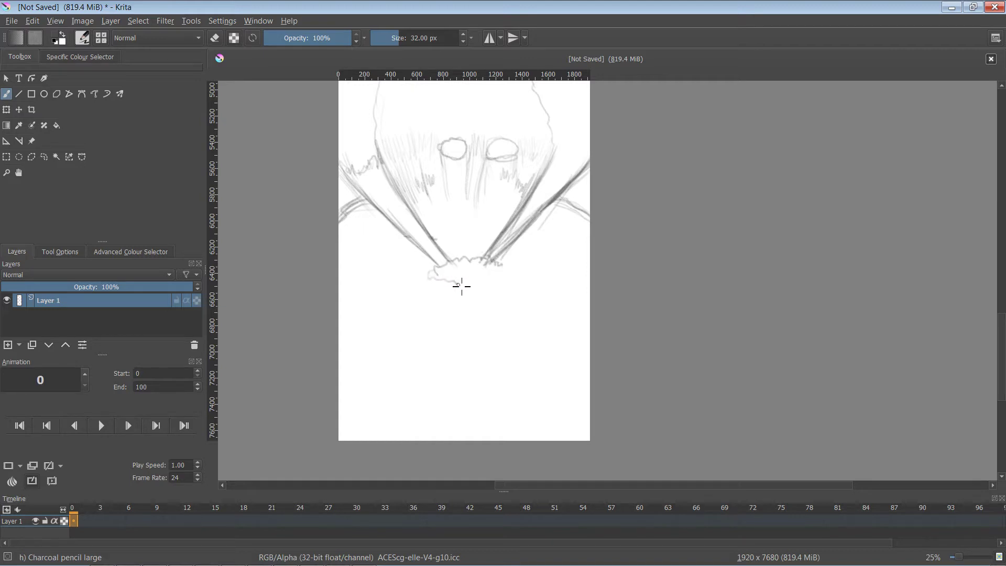
pyautogui.moveTo(507, 291)
pyautogui.mouseDown()
pyautogui.moveTo(437, 290)
pyautogui.moveTo(428, 278)
pyautogui.moveTo(496, 291)
pyautogui.moveTo(508, 264)
pyautogui.moveTo(505, 290)
pyautogui.moveTo(451, 287)
pyautogui.moveTo(420, 257)
pyautogui.mouseUp()
pyautogui.scroll(-3, 461, 304)
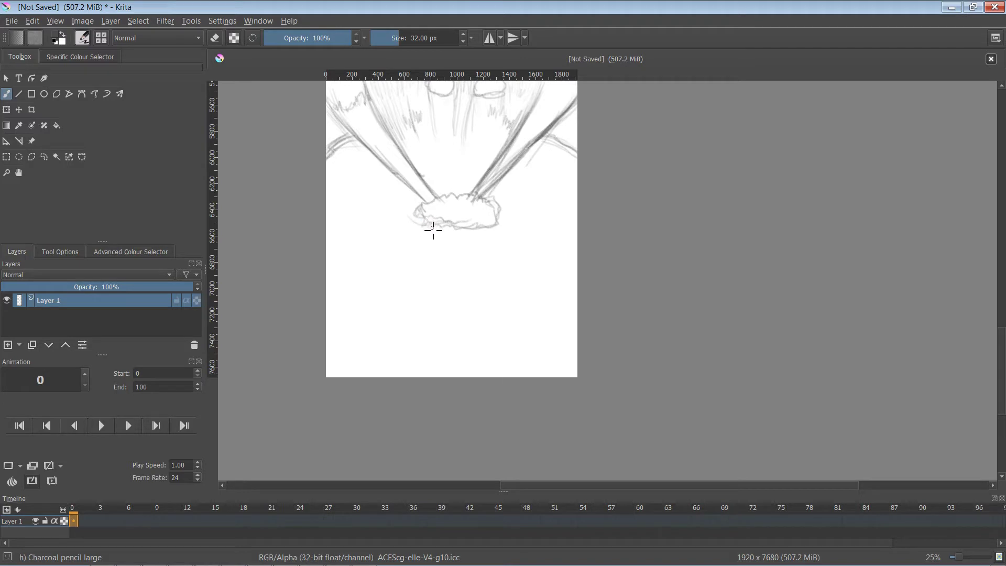
pyautogui.moveTo(436, 254)
pyautogui.mouseDown()
pyautogui.moveTo(425, 332)
pyautogui.moveTo(431, 379)
pyautogui.mouseUp()
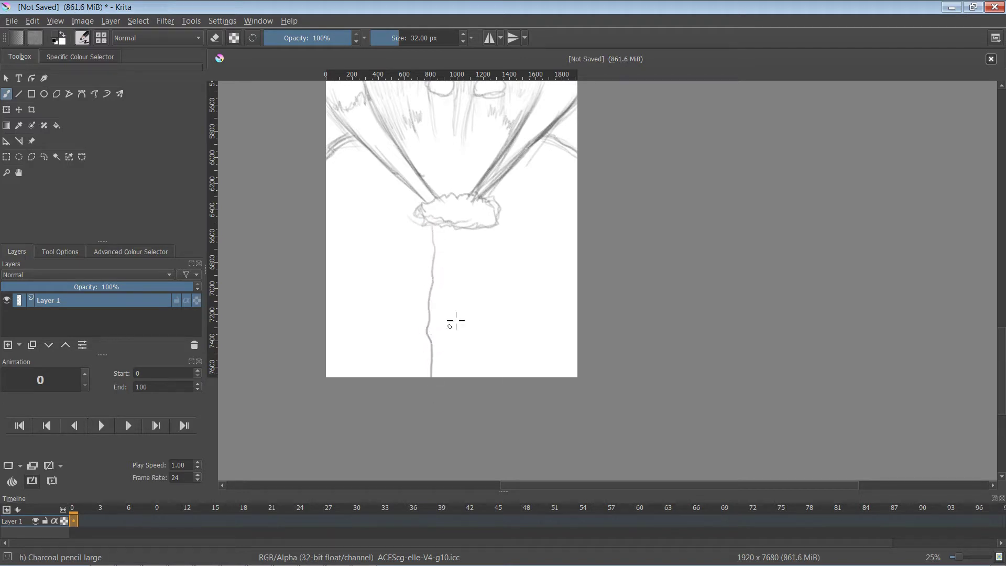
pyautogui.moveTo(491, 230); pyautogui.dragTo(507, 376)
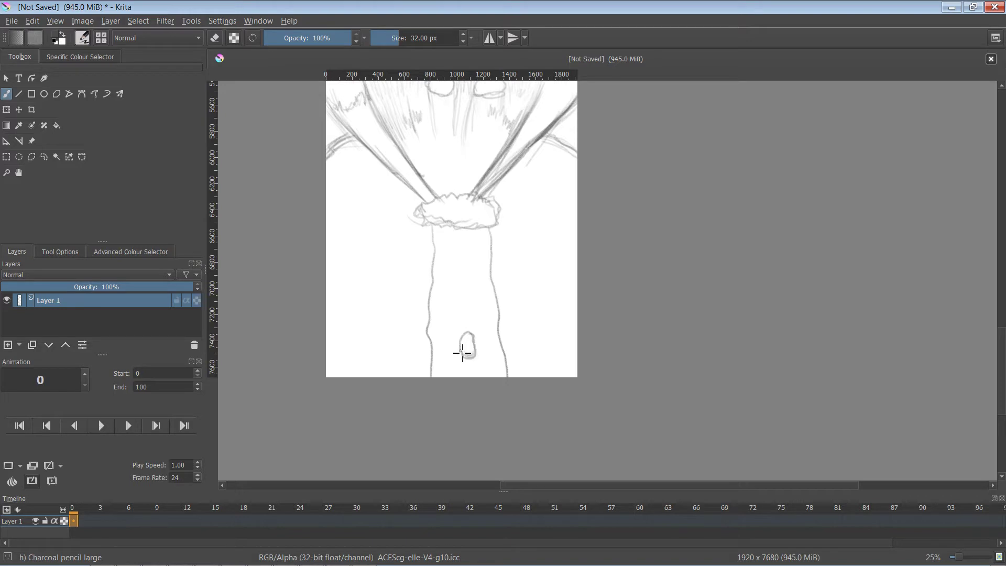
# Sketch large rounded bushes in both bottom corners and a small one beside the trunk, shading them with hatching.
pyautogui.moveTo(583, 287)
pyautogui.mouseDown()
pyautogui.moveTo(550, 282)
pyautogui.moveTo(524, 326)
pyautogui.moveTo(529, 356)
pyautogui.moveTo(560, 390)
pyautogui.mouseUp()
pyautogui.moveTo(587, 297)
pyautogui.mouseDown()
pyautogui.moveTo(512, 326)
pyautogui.moveTo(597, 369)
pyautogui.mouseUp()
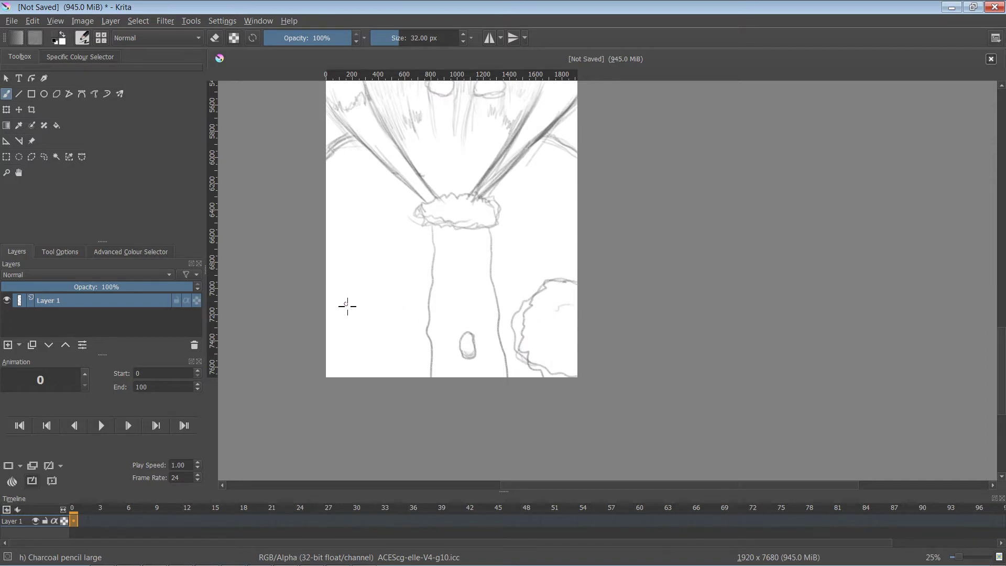
pyautogui.moveTo(321, 292)
pyautogui.mouseDown()
pyautogui.moveTo(370, 344)
pyautogui.moveTo(317, 369)
pyautogui.moveTo(380, 361)
pyautogui.moveTo(405, 343)
pyautogui.moveTo(418, 359)
pyautogui.moveTo(395, 352)
pyautogui.moveTo(403, 346)
pyautogui.moveTo(396, 367)
pyautogui.mouseUp()
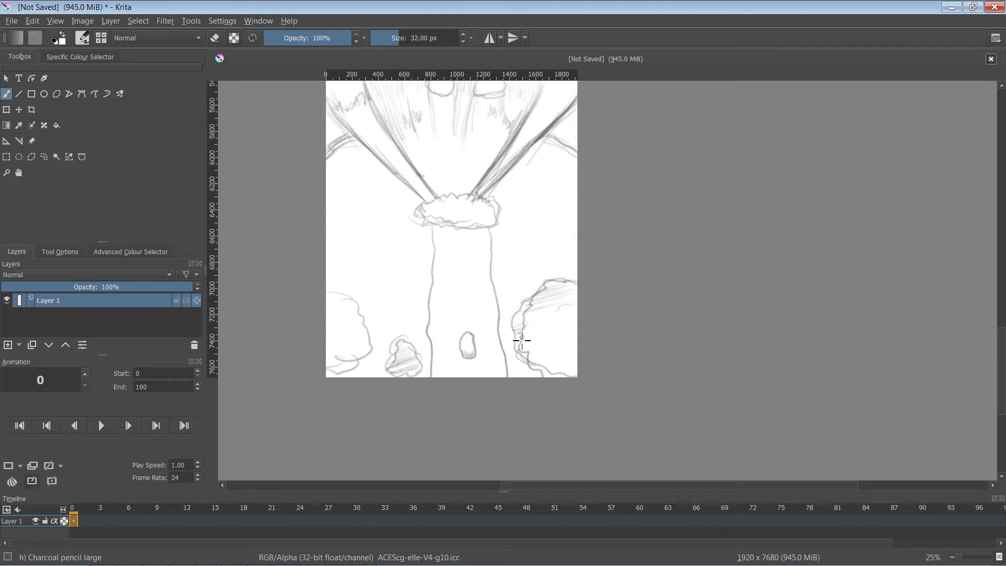
pyautogui.moveTo(530, 356); pyautogui.dragTo(534, 365)
pyautogui.moveTo(360, 356); pyautogui.dragTo(349, 368)
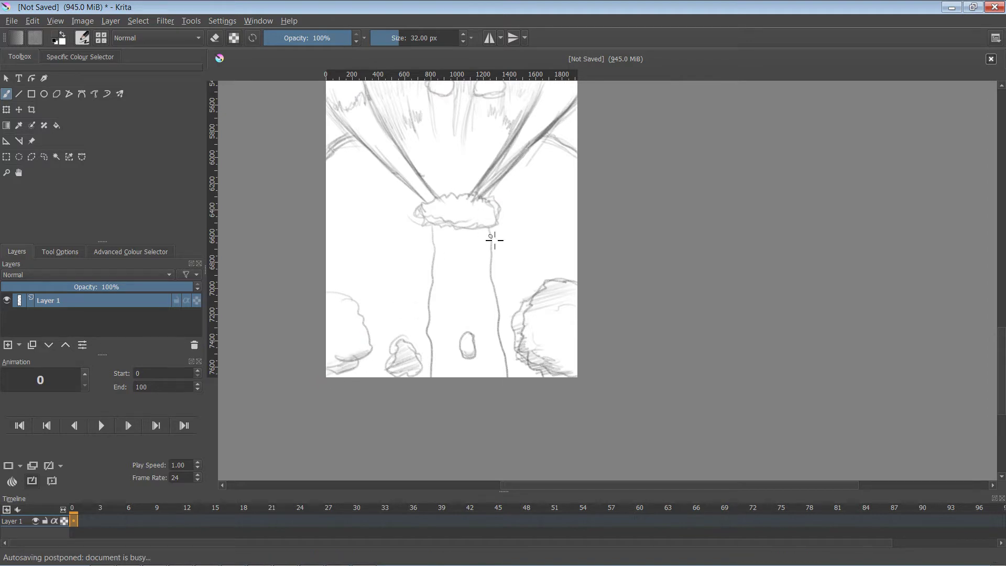
# Undo the diagonal hatching on the trunk and draw long, thin vertical grain lines down it instead.
pyautogui.moveTo(516, 268); pyautogui.dragTo(518, 245)
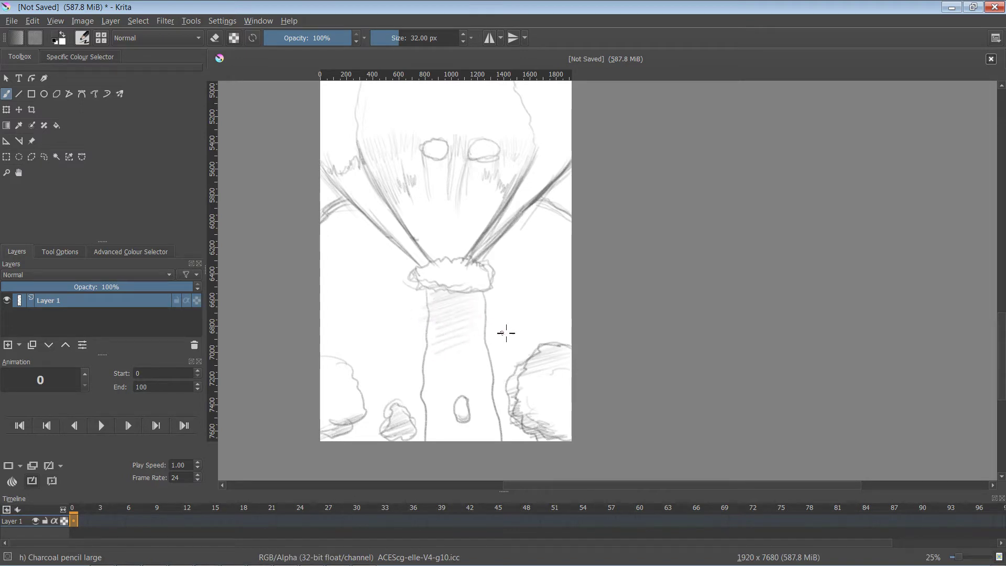
pyautogui.hotkey('ctrl', 'z')
pyautogui.moveTo(445, 294)
pyautogui.mouseDown()
pyautogui.moveTo(446, 367)
pyautogui.moveTo(463, 371)
pyautogui.mouseUp()
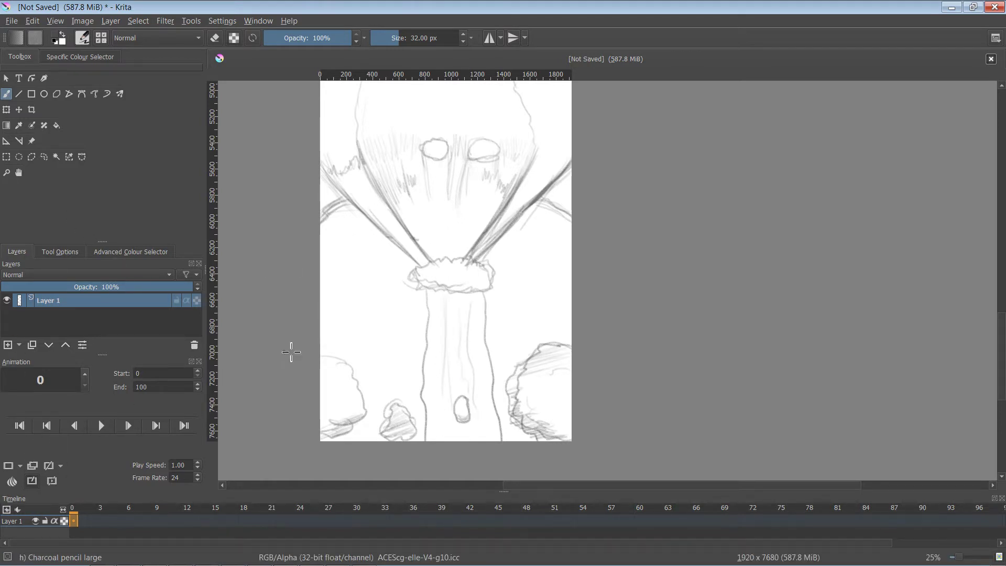
# Duplicate the sketch layer and add a new empty layer at the bottom of the layer stack.
pyautogui.hotkey('ctrl', 'j')
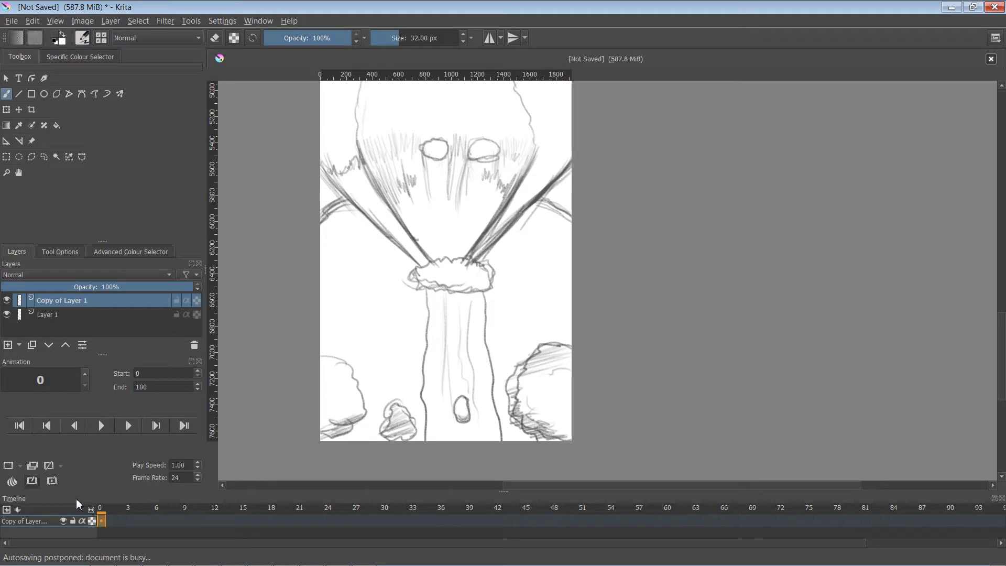
pyautogui.click(54, 320)
pyautogui.click(8, 345)
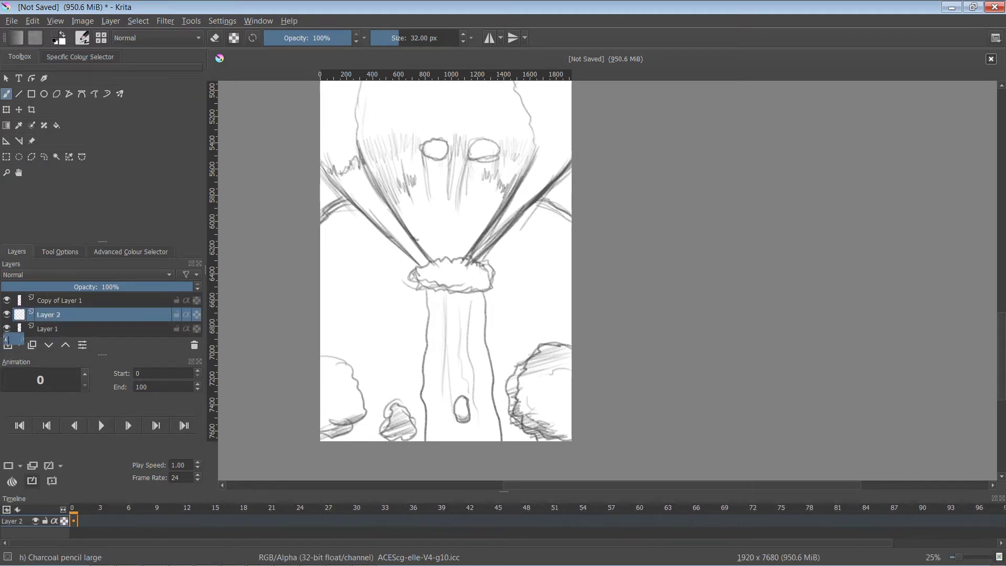
pyautogui.moveTo(7, 338); pyautogui.dragTo(86, 328)
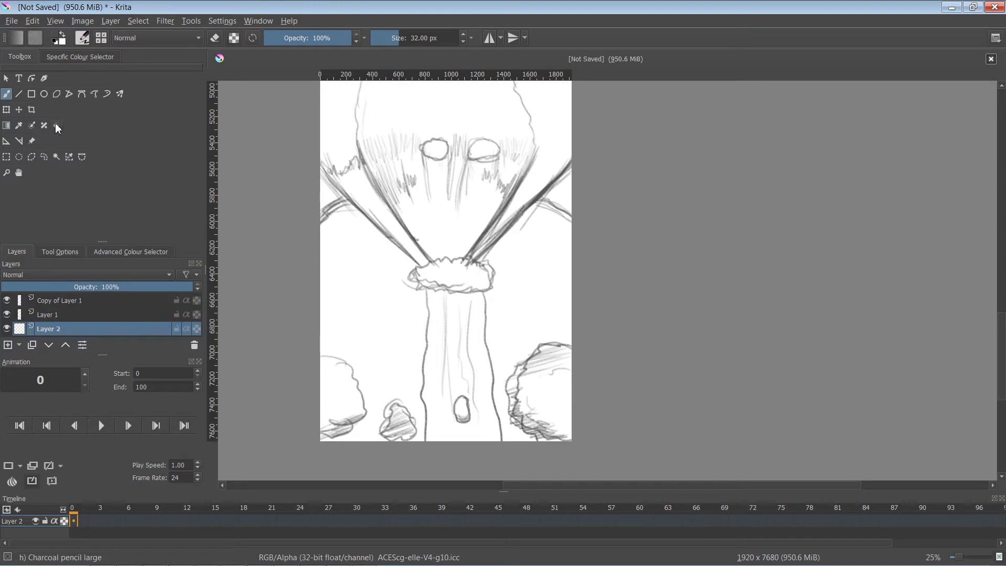
# Set the foreground colour to the neutral grey #adadad.
pyautogui.click(55, 35)
pyautogui.click(420, 208)
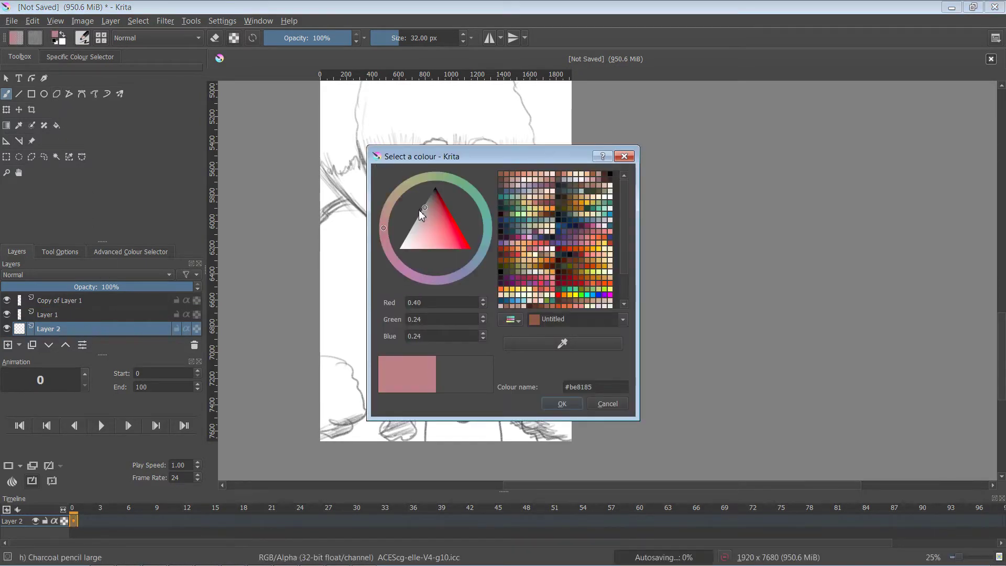
pyautogui.click(420, 215)
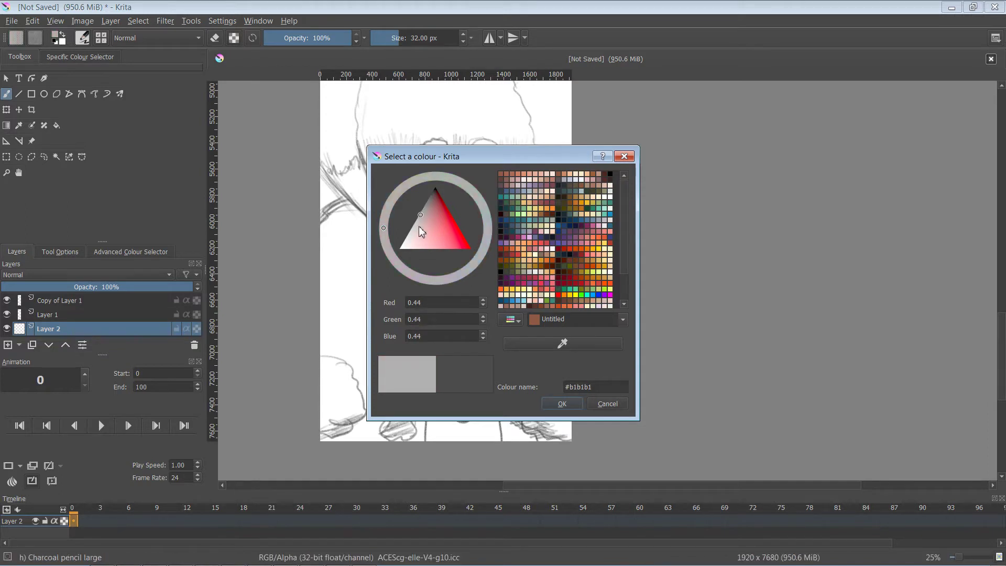
pyautogui.click(418, 224)
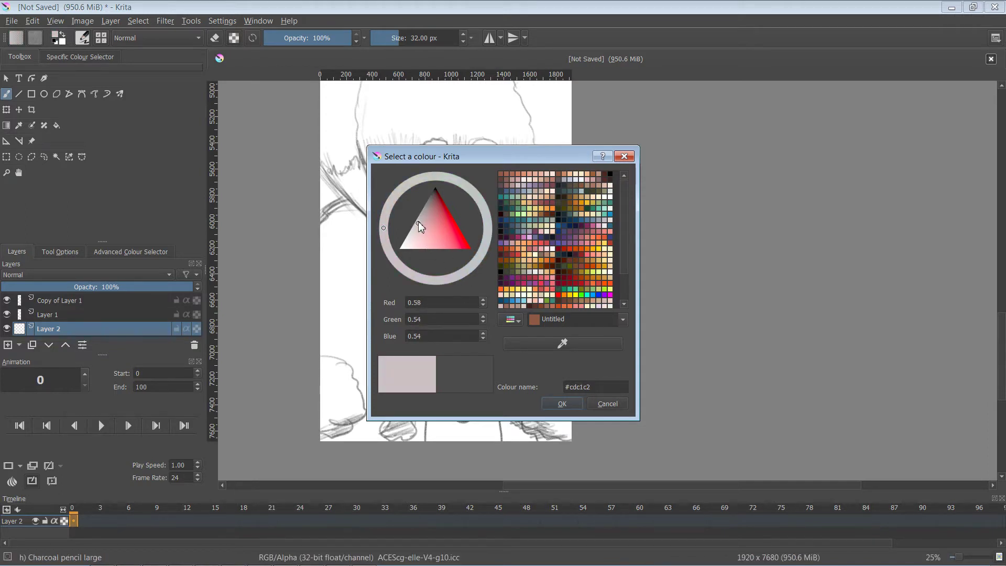
pyautogui.click(420, 217)
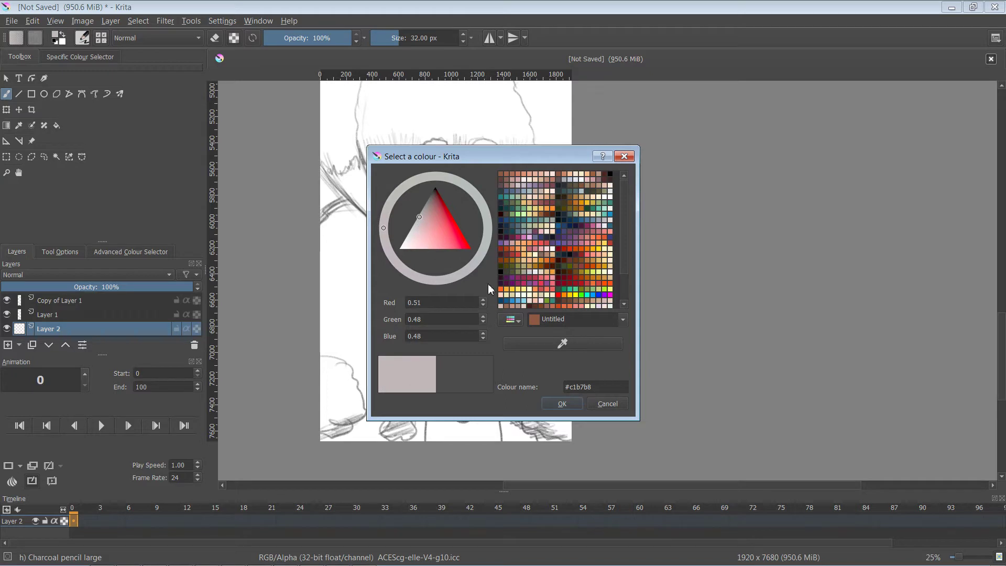
pyautogui.click(421, 214)
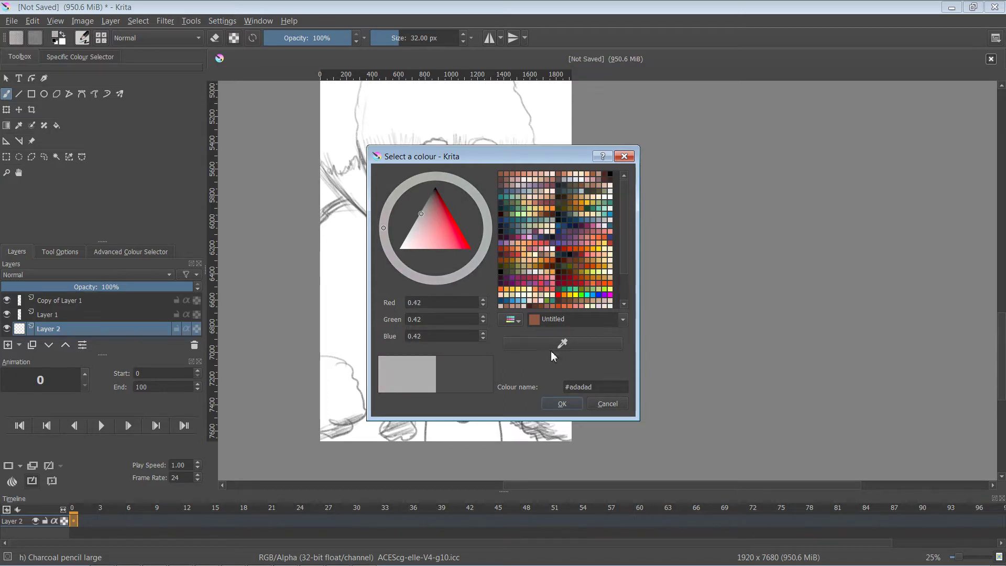
pyautogui.click(562, 404)
# Hide both sketch layers, flood-fill the empty bottom layer with the grey, and show the sketch layers again.
pyautogui.scroll(20, 620, 335)
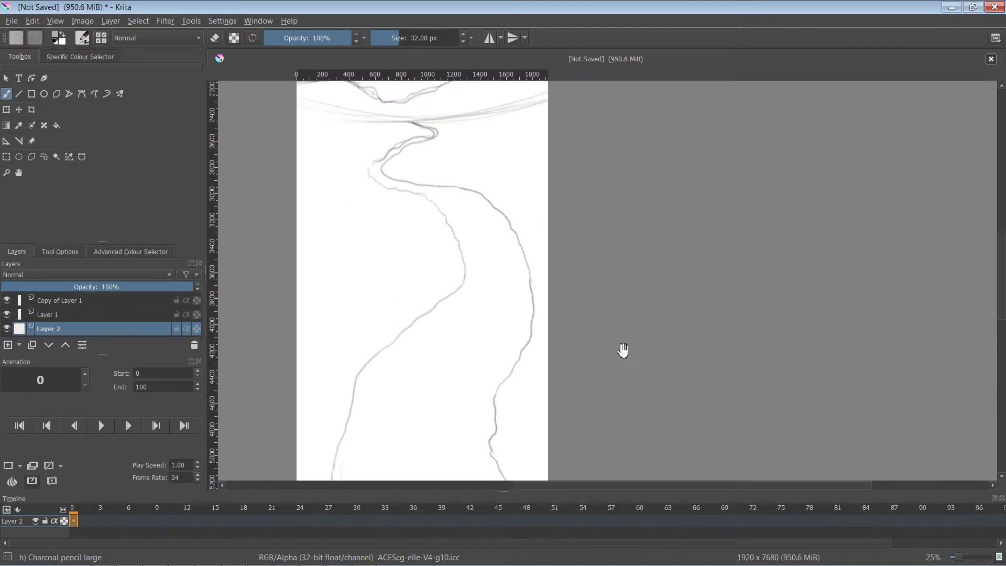
pyautogui.scroll(2, 624, 294)
pyautogui.scroll(-2, 624, 241)
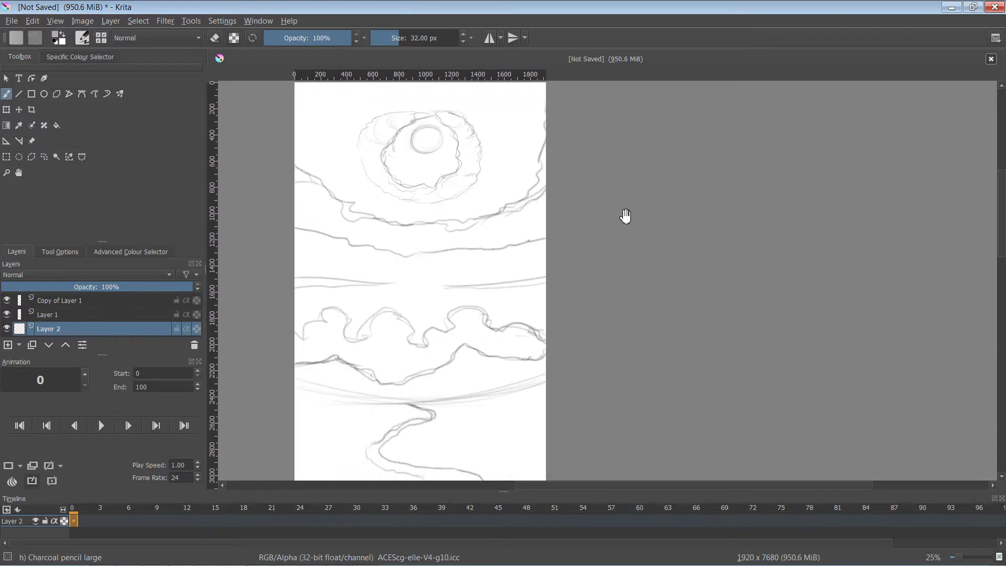
pyautogui.scroll(4, 613, 251)
pyautogui.scroll(-1, 621, 276)
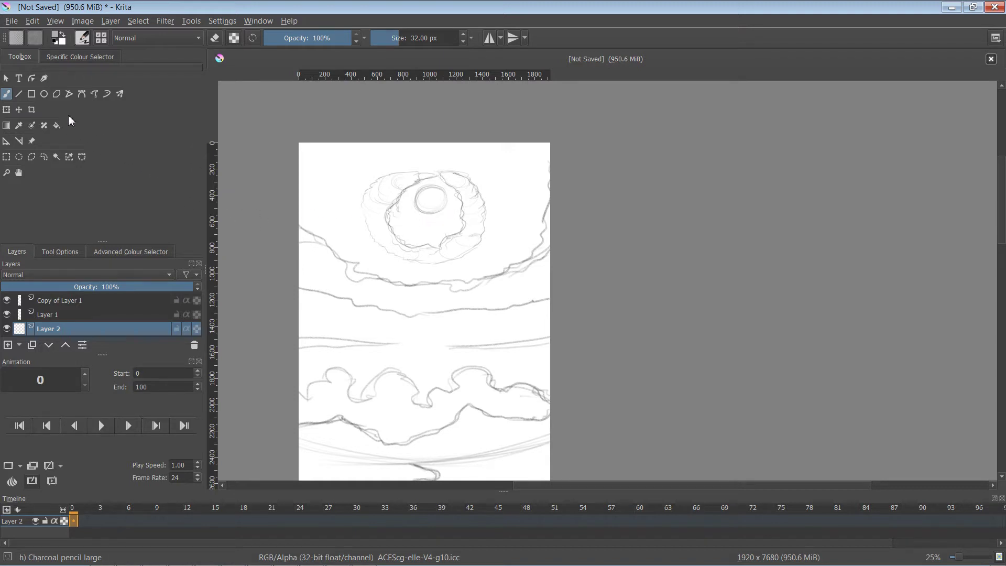
pyautogui.click(57, 125)
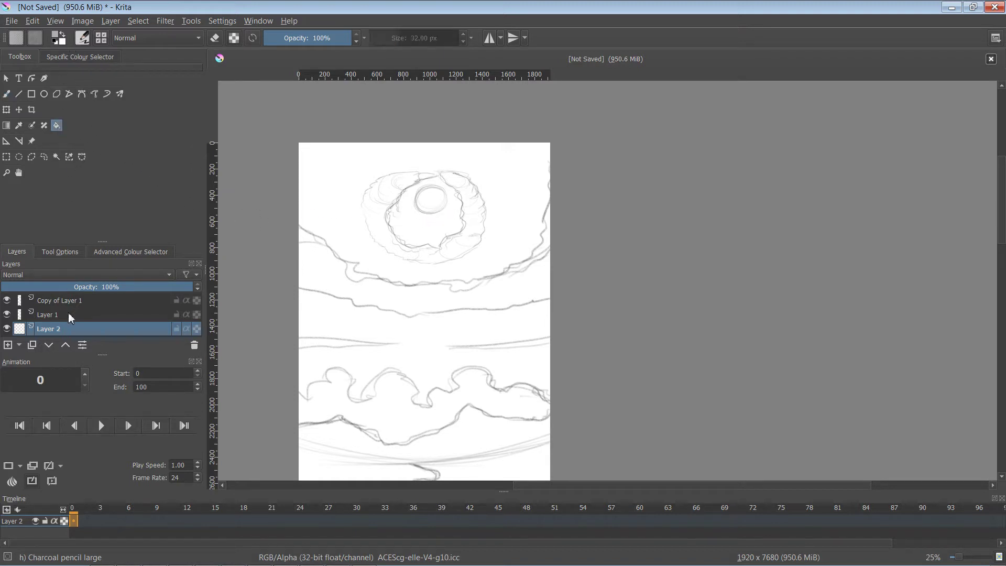
pyautogui.moveTo(7, 314); pyautogui.dragTo(11, 306)
pyautogui.click(94, 328)
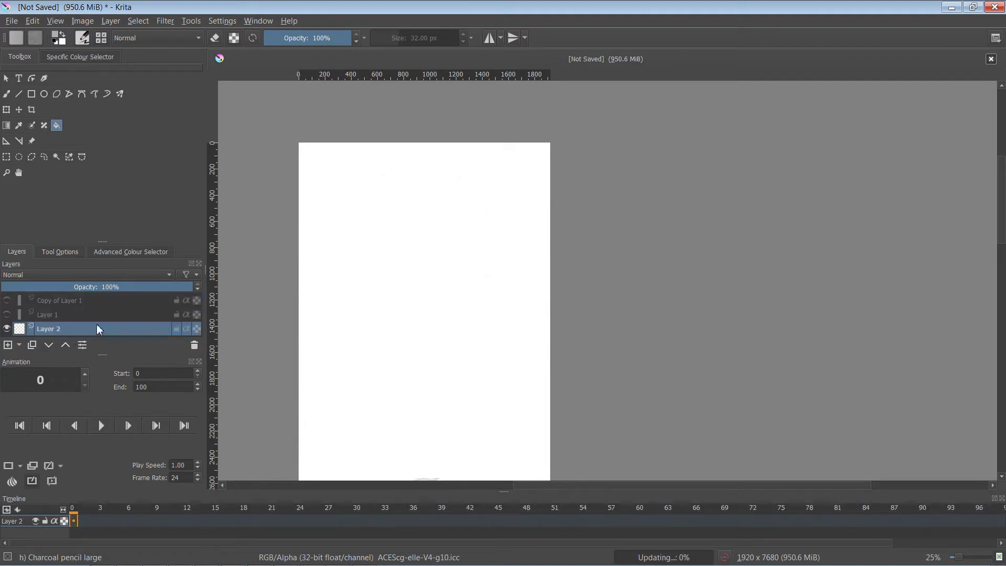
pyautogui.click(364, 241)
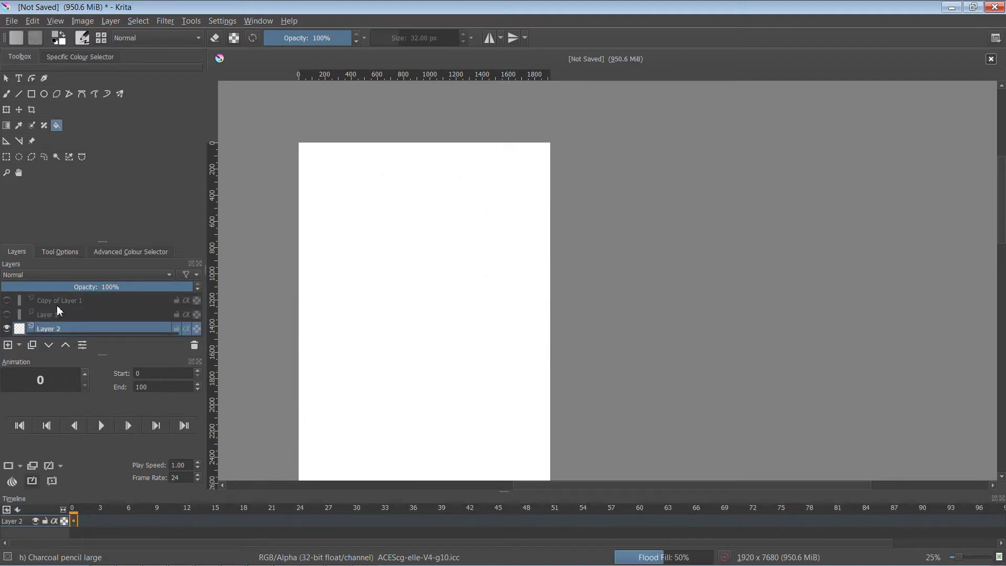
pyautogui.moveTo(56, 305)
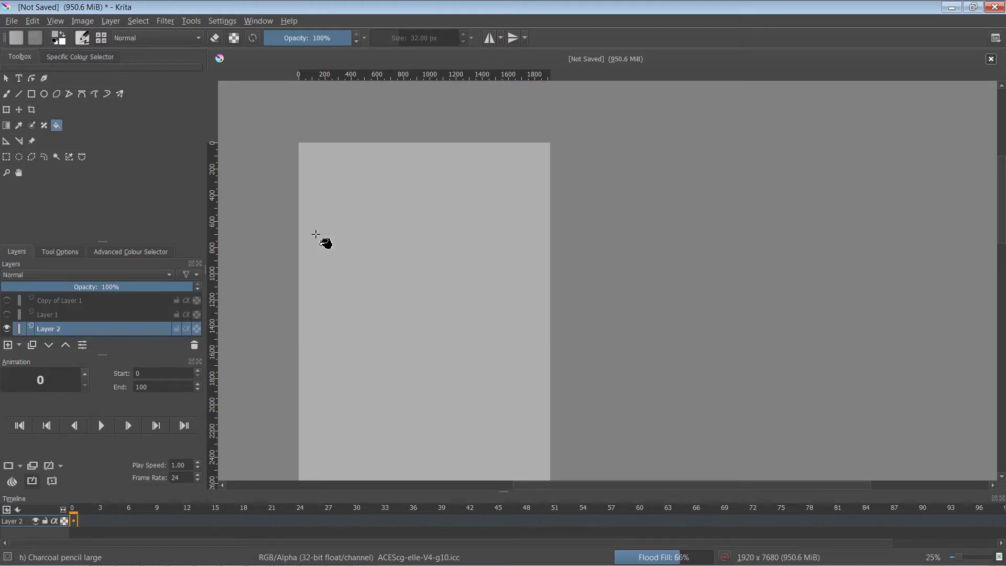
pyautogui.click(7, 314)
pyautogui.click(7, 300)
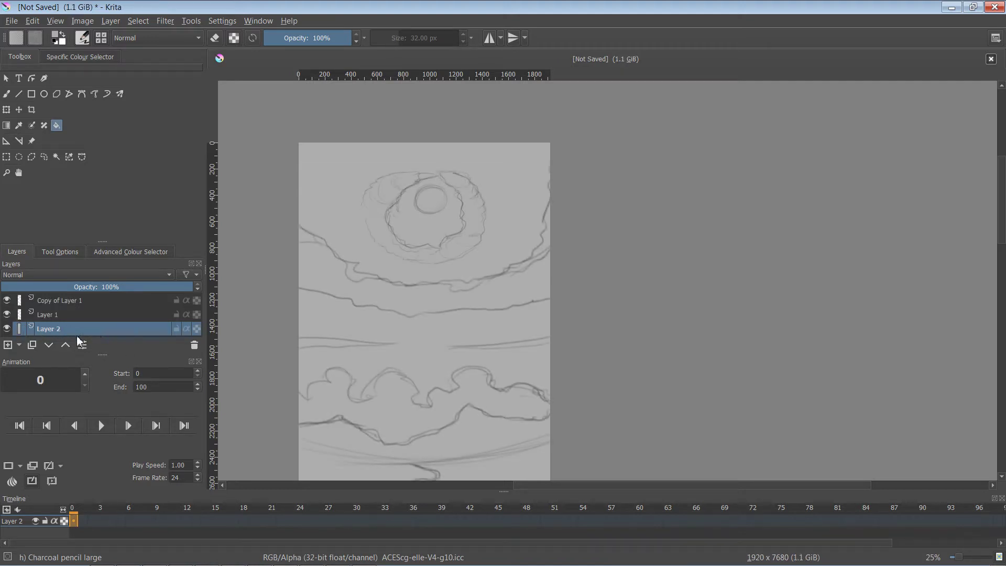
# Add a new layer directly above the grey fill and switch to the brush with white as the foreground colour.
pyautogui.click(8, 344)
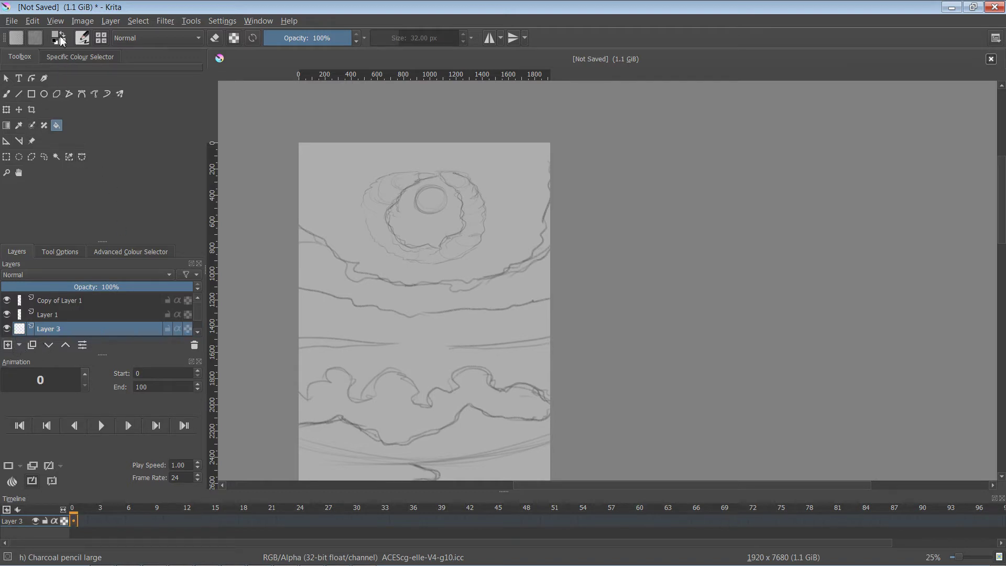
pyautogui.click(62, 35)
pyautogui.press('b')
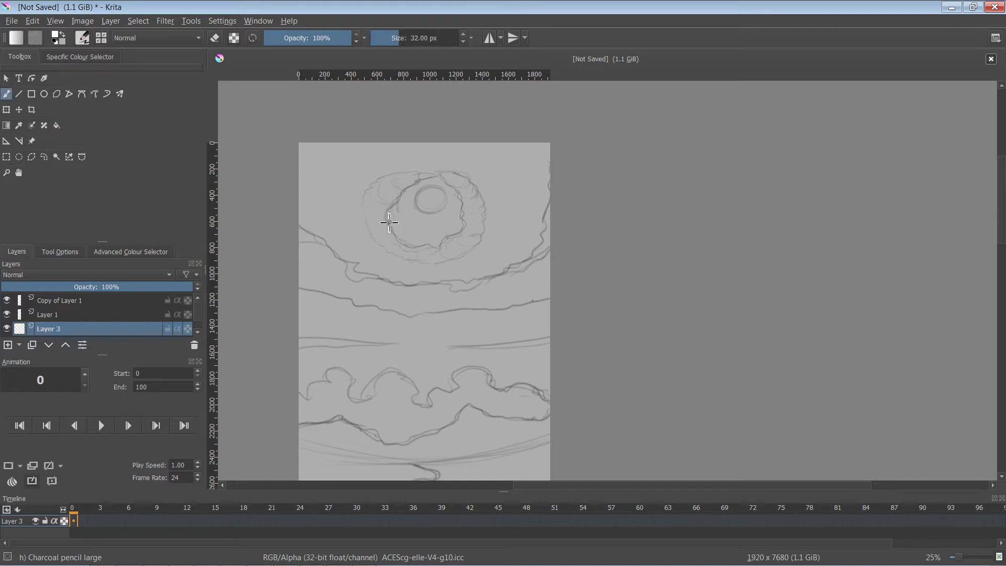
# Set the charcoal brush to a size of 144 px and an opacity of 50%.
pyautogui.press(']')
pyautogui.press(']')
pyautogui.press(']')
pyautogui.press(']')
pyautogui.press(']')
pyautogui.press(']')
pyautogui.press(']')
pyautogui.press(']')
pyautogui.press('[')
pyautogui.press('[')
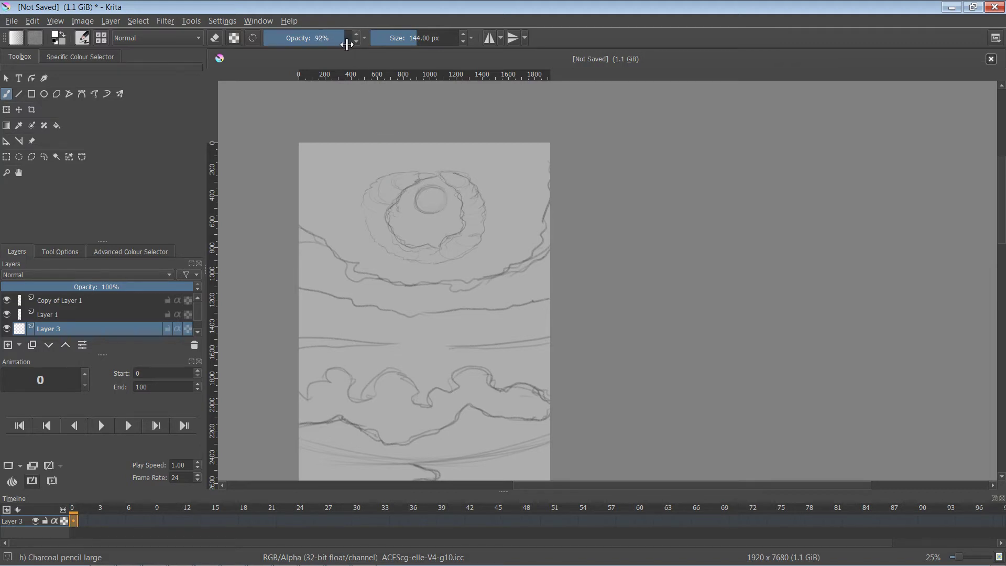
pyautogui.moveTo(348, 41); pyautogui.dragTo(310, 44)
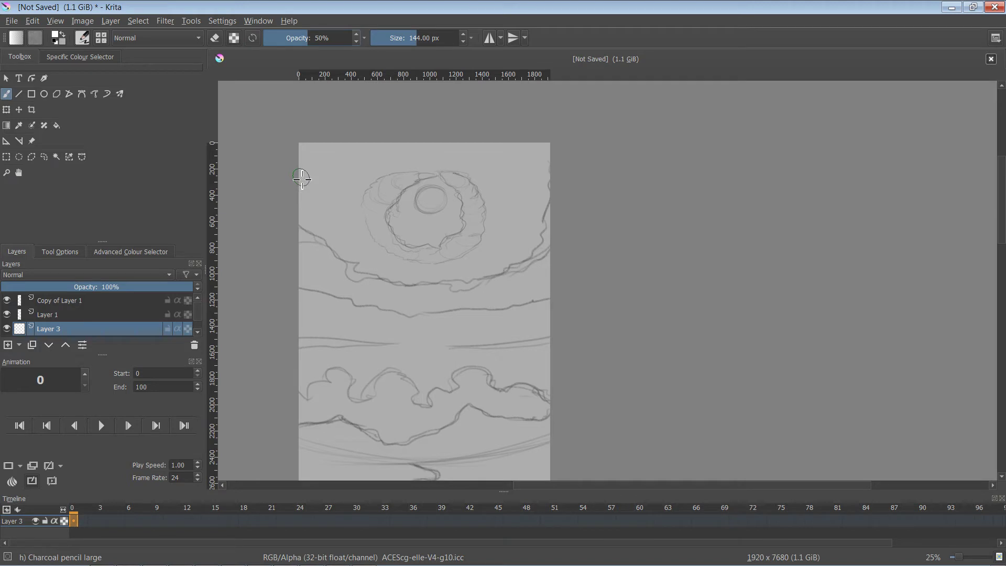
# Paint white over the sun, the cloud ring around it and the broad curved cloud band below.
pyautogui.moveTo(421, 202)
pyautogui.mouseDown()
pyautogui.moveTo(418, 179)
pyautogui.moveTo(430, 177)
pyautogui.moveTo(386, 188)
pyautogui.moveTo(374, 216)
pyautogui.moveTo(383, 202)
pyautogui.moveTo(372, 207)
pyautogui.moveTo(382, 239)
pyautogui.moveTo(380, 222)
pyautogui.moveTo(394, 248)
pyautogui.moveTo(436, 260)
pyautogui.moveTo(468, 247)
pyautogui.moveTo(481, 204)
pyautogui.moveTo(449, 175)
pyautogui.moveTo(469, 210)
pyautogui.moveTo(466, 238)
pyautogui.moveTo(449, 244)
pyautogui.moveTo(481, 229)
pyautogui.moveTo(476, 240)
pyautogui.moveTo(479, 197)
pyautogui.moveTo(467, 184)
pyautogui.moveTo(475, 207)
pyautogui.mouseUp()
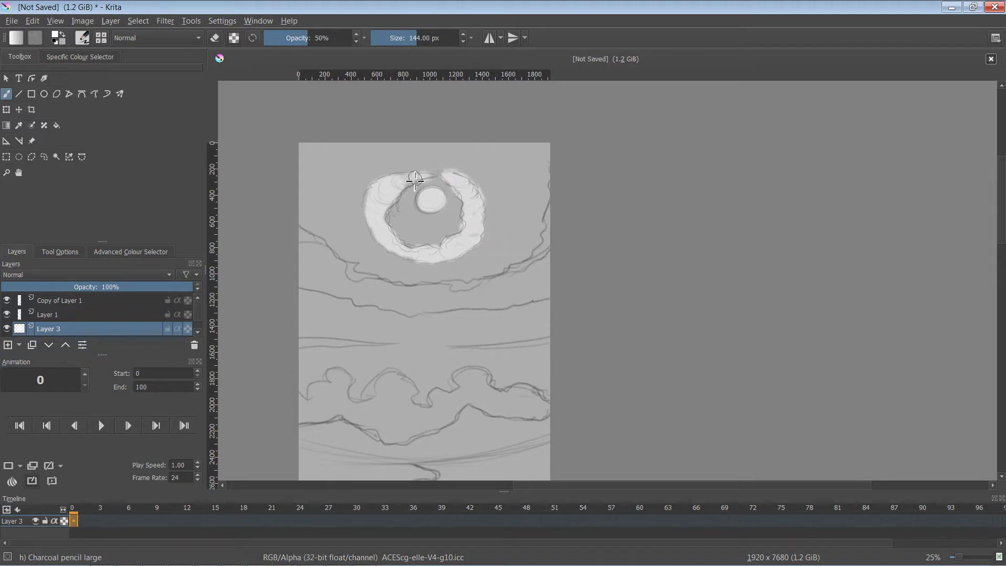
pyautogui.moveTo(402, 189)
pyautogui.mouseDown()
pyautogui.moveTo(386, 218)
pyautogui.moveTo(399, 242)
pyautogui.moveTo(442, 241)
pyautogui.moveTo(468, 223)
pyautogui.mouseUp()
pyautogui.moveTo(541, 204)
pyautogui.mouseDown()
pyautogui.moveTo(557, 181)
pyautogui.moveTo(537, 266)
pyautogui.moveTo(548, 256)
pyautogui.moveTo(501, 285)
pyautogui.moveTo(518, 273)
pyautogui.moveTo(469, 288)
pyautogui.moveTo(384, 291)
pyautogui.moveTo(296, 232)
pyautogui.moveTo(326, 244)
pyautogui.moveTo(301, 232)
pyautogui.moveTo(354, 283)
pyautogui.moveTo(448, 291)
pyautogui.mouseUp()
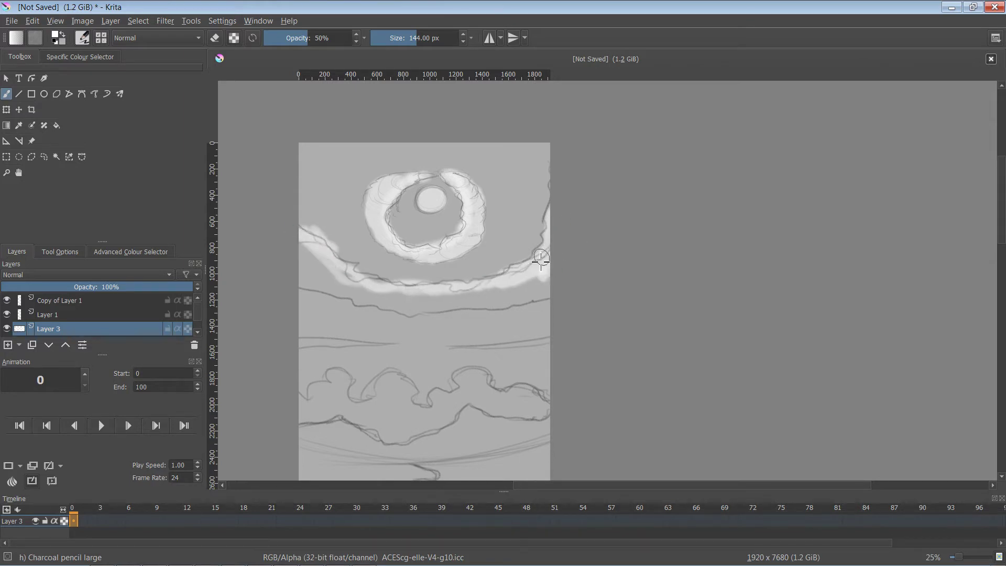
pyautogui.moveTo(543, 255)
pyautogui.mouseDown()
pyautogui.moveTo(518, 281)
pyautogui.moveTo(416, 292)
pyautogui.moveTo(337, 276)
pyautogui.moveTo(297, 239)
pyautogui.moveTo(336, 284)
pyautogui.moveTo(315, 261)
pyautogui.moveTo(312, 282)
pyautogui.moveTo(328, 283)
pyautogui.moveTo(305, 267)
pyautogui.moveTo(303, 281)
pyautogui.moveTo(317, 288)
pyautogui.moveTo(301, 283)
pyautogui.moveTo(372, 297)
pyautogui.moveTo(333, 292)
pyautogui.moveTo(359, 300)
pyautogui.moveTo(431, 301)
pyautogui.moveTo(380, 300)
pyautogui.moveTo(392, 311)
pyautogui.moveTo(494, 304)
pyautogui.moveTo(549, 274)
pyautogui.moveTo(521, 288)
pyautogui.mouseUp()
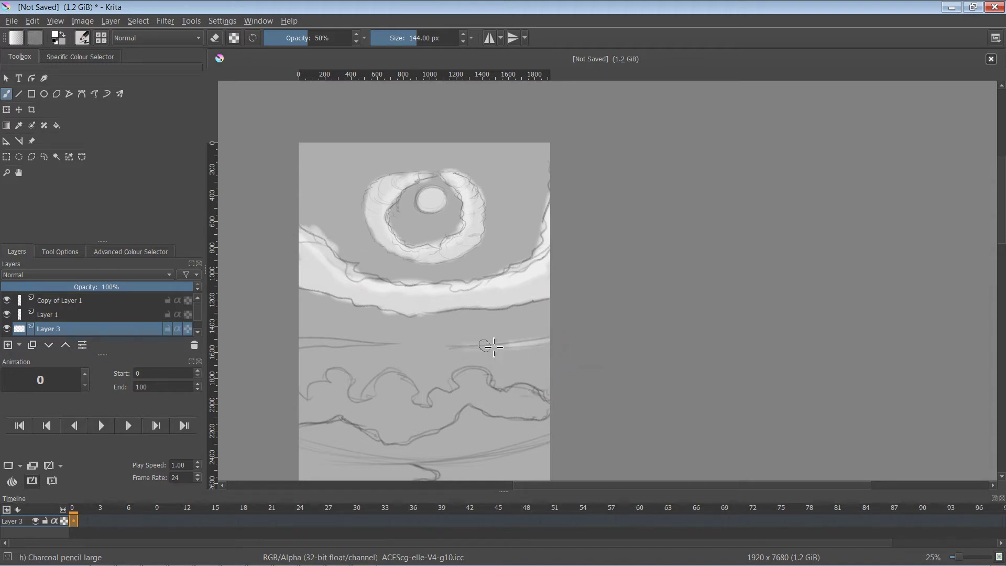
# Reduce the brush to 68 px and paint the two thin cloud streaks below the band white.
pyautogui.press('[')
pyautogui.press('[')
pyautogui.press('[')
pyautogui.press('[')
pyautogui.moveTo(544, 343)
pyautogui.mouseDown()
pyautogui.moveTo(305, 341)
pyautogui.moveTo(357, 341)
pyautogui.mouseUp()
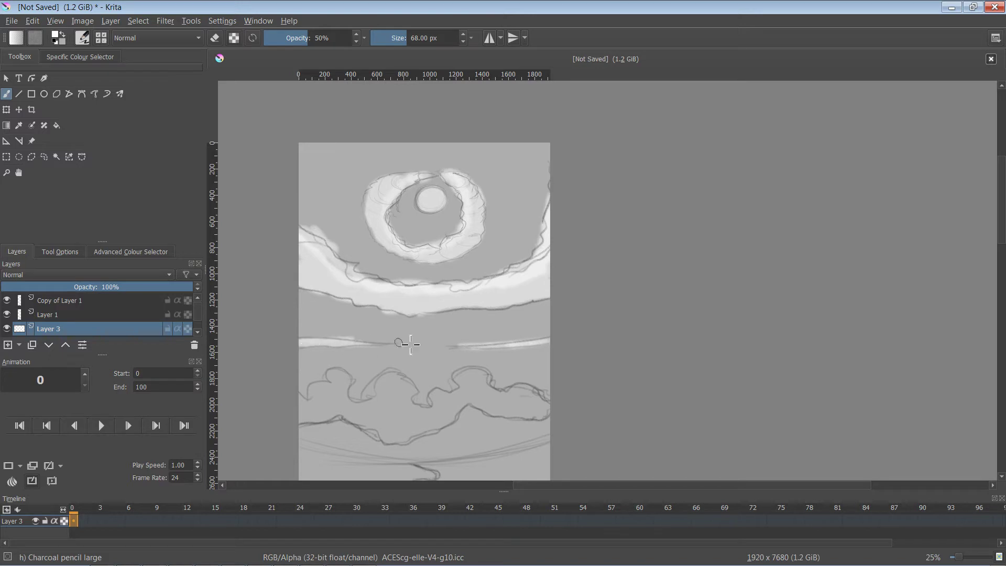
# Fill the puffy cloud bank above the horizon with white using a 103 px brush, building up its brighter crests.
pyautogui.moveTo(583, 341); pyautogui.dragTo(620, 220)
pyautogui.moveTo(464, 254); pyautogui.dragTo(443, 267)
pyautogui.moveTo(377, 247)
pyautogui.mouseDown()
pyautogui.moveTo(368, 233)
pyautogui.moveTo(383, 235)
pyautogui.moveTo(348, 255)
pyautogui.moveTo(380, 262)
pyautogui.moveTo(343, 270)
pyautogui.moveTo(340, 280)
pyautogui.moveTo(404, 269)
pyautogui.moveTo(421, 238)
pyautogui.moveTo(448, 252)
pyautogui.moveTo(410, 275)
pyautogui.moveTo(388, 266)
pyautogui.moveTo(417, 284)
pyautogui.moveTo(433, 247)
pyautogui.mouseUp()
pyautogui.moveTo(420, 284)
pyautogui.mouseDown()
pyautogui.moveTo(446, 265)
pyautogui.moveTo(422, 296)
pyautogui.moveTo(449, 288)
pyautogui.moveTo(430, 302)
pyautogui.moveTo(450, 295)
pyautogui.moveTo(467, 275)
pyautogui.moveTo(445, 274)
pyautogui.moveTo(472, 256)
pyautogui.moveTo(485, 273)
pyautogui.moveTo(479, 284)
pyautogui.moveTo(460, 293)
pyautogui.moveTo(488, 277)
pyautogui.moveTo(484, 259)
pyautogui.moveTo(515, 231)
pyautogui.moveTo(523, 237)
pyautogui.moveTo(510, 264)
pyautogui.moveTo(581, 278)
pyautogui.moveTo(525, 272)
pyautogui.moveTo(574, 270)
pyautogui.moveTo(527, 261)
pyautogui.moveTo(573, 256)
pyautogui.mouseUp()
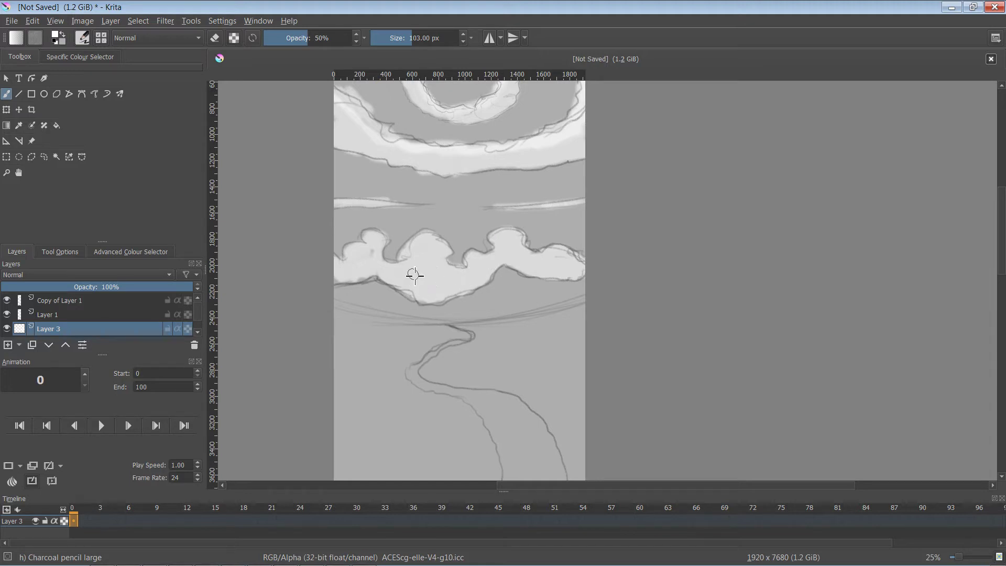
pyautogui.moveTo(385, 239); pyautogui.dragTo(347, 253)
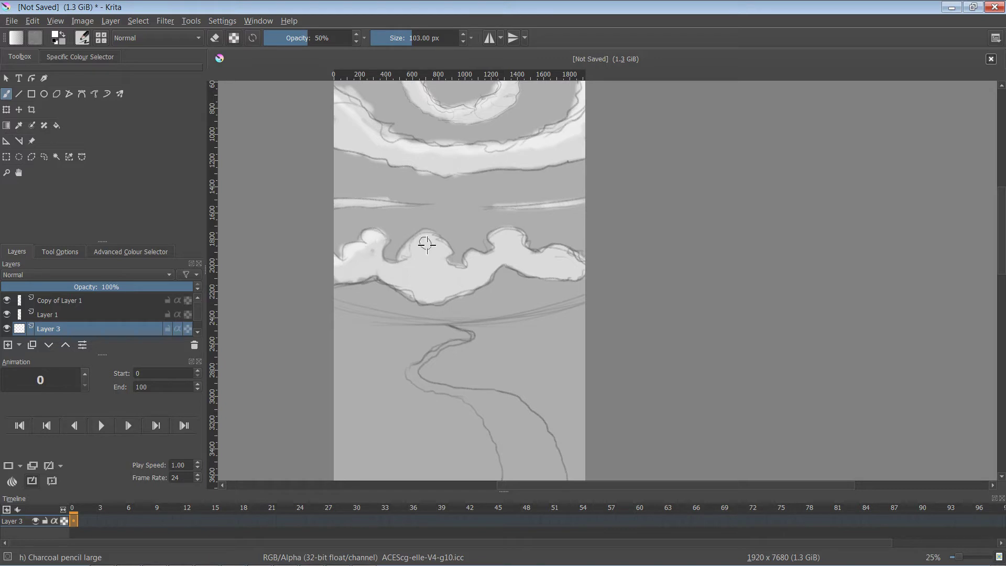
pyautogui.moveTo(412, 251)
pyautogui.mouseDown()
pyautogui.moveTo(438, 239)
pyautogui.moveTo(450, 256)
pyautogui.moveTo(441, 243)
pyautogui.moveTo(411, 246)
pyautogui.moveTo(390, 267)
pyautogui.moveTo(430, 248)
pyautogui.moveTo(453, 268)
pyautogui.moveTo(470, 265)
pyautogui.moveTo(498, 257)
pyautogui.moveTo(493, 241)
pyautogui.moveTo(522, 235)
pyautogui.moveTo(512, 239)
pyautogui.moveTo(555, 250)
pyautogui.moveTo(605, 290)
pyautogui.moveTo(615, 209)
pyautogui.moveTo(629, 188)
pyautogui.moveTo(608, 348)
pyautogui.mouseUp()
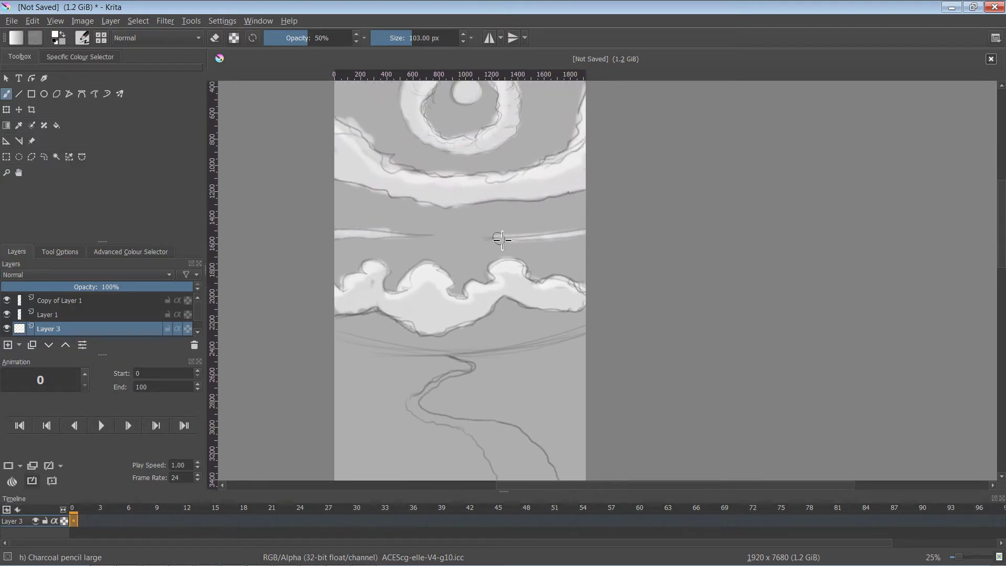
# Fill the foam cloud where the converging cliff lines meet the lower column with white.
pyautogui.moveTo(668, 259)
pyautogui.mouseDown()
pyautogui.moveTo(686, 330)
pyautogui.moveTo(678, 372)
pyautogui.moveTo(680, 240)
pyautogui.moveTo(692, 254)
pyautogui.moveTo(708, 224)
pyautogui.mouseUp()
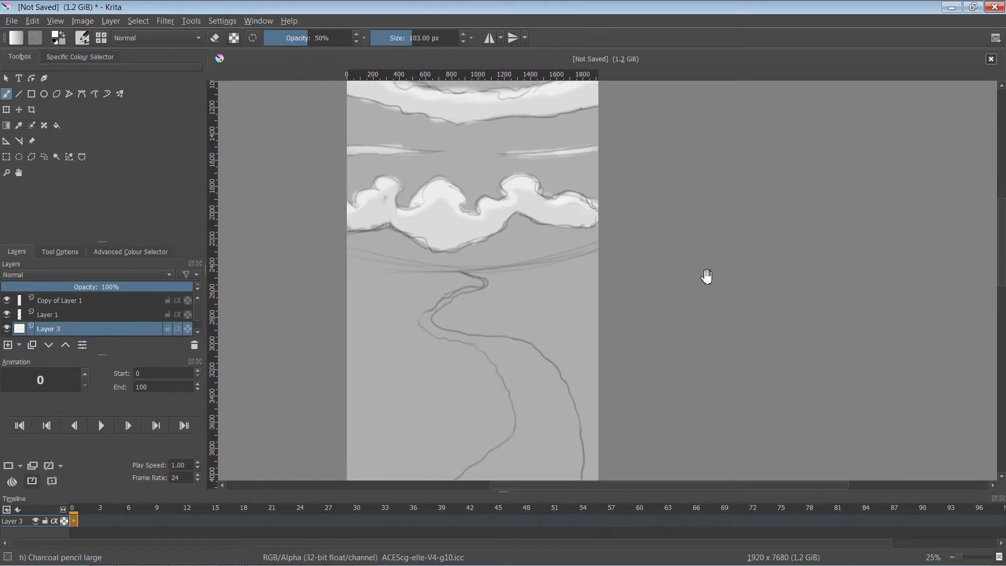
pyautogui.moveTo(706, 276)
pyautogui.mouseDown()
pyautogui.moveTo(707, 225)
pyautogui.moveTo(692, 251)
pyautogui.moveTo(723, 124)
pyautogui.moveTo(736, 146)
pyautogui.moveTo(740, 122)
pyautogui.mouseUp()
pyautogui.moveTo(543, 253)
pyautogui.mouseDown()
pyautogui.moveTo(591, 246)
pyautogui.moveTo(600, 260)
pyautogui.moveTo(562, 260)
pyautogui.moveTo(568, 266)
pyautogui.moveTo(593, 268)
pyautogui.moveTo(577, 260)
pyautogui.moveTo(589, 251)
pyautogui.moveTo(537, 254)
pyautogui.moveTo(581, 261)
pyautogui.moveTo(541, 262)
pyautogui.moveTo(599, 256)
pyautogui.mouseUp()
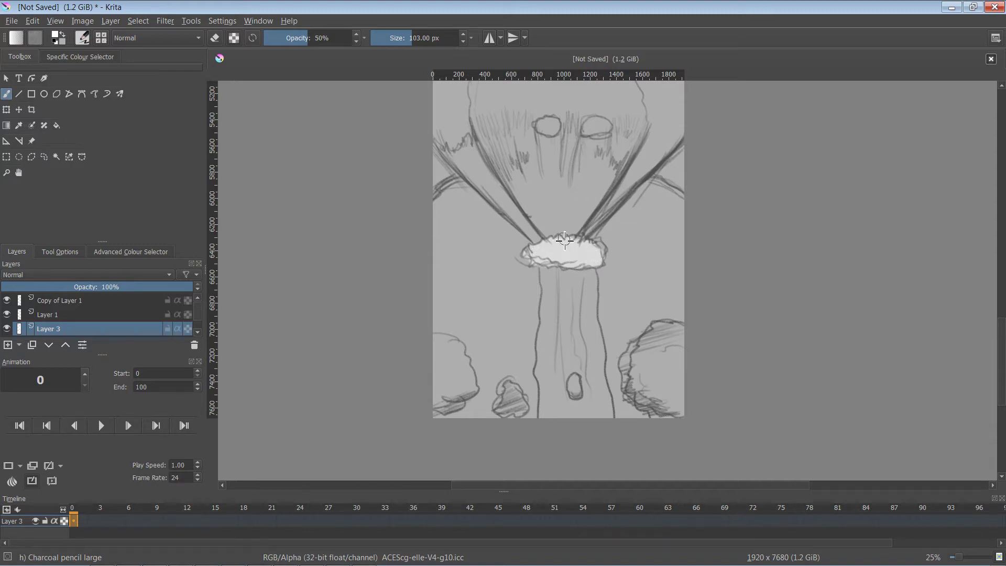
# Set the brush to 506 px and 18% opacity, and paint a soft white glow around the foam cloud.
pyautogui.press(']')
pyautogui.press(']')
pyautogui.press(']')
pyautogui.press(']')
pyautogui.press(']')
pyautogui.moveTo(314, 46); pyautogui.dragTo(284, 47)
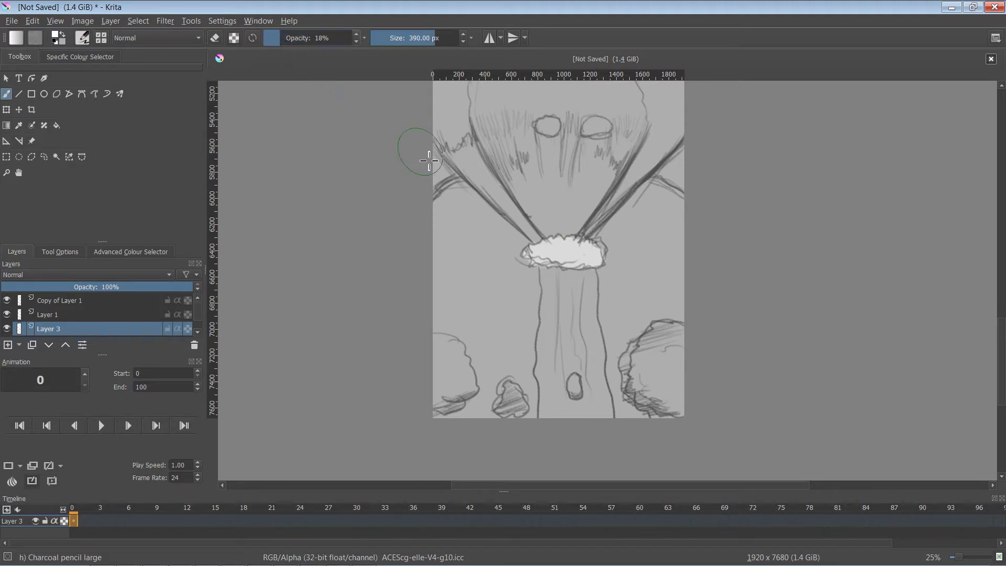
pyautogui.press(']')
pyautogui.press(']')
pyautogui.moveTo(565, 257); pyautogui.dragTo(651, 265)
pyautogui.moveTo(515, 260)
pyautogui.mouseDown()
pyautogui.moveTo(545, 246)
pyautogui.moveTo(607, 251)
pyautogui.moveTo(498, 265)
pyautogui.moveTo(607, 248)
pyautogui.moveTo(579, 261)
pyautogui.moveTo(499, 262)
pyautogui.moveTo(606, 269)
pyautogui.moveTo(637, 257)
pyautogui.moveTo(507, 263)
pyautogui.moveTo(606, 246)
pyautogui.moveTo(492, 249)
pyautogui.moveTo(518, 225)
pyautogui.moveTo(488, 241)
pyautogui.moveTo(554, 267)
pyautogui.moveTo(643, 251)
pyautogui.moveTo(623, 233)
pyautogui.moveTo(573, 275)
pyautogui.mouseUp()
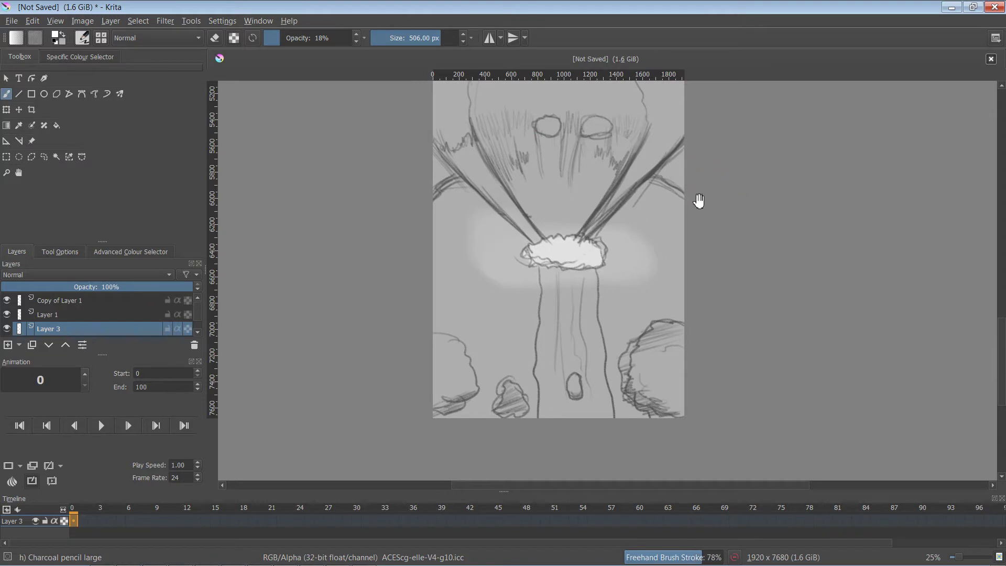
# Set the foreground colour to the near-black grey #242424.
pyautogui.moveTo(664, 240); pyautogui.dragTo(631, 387)
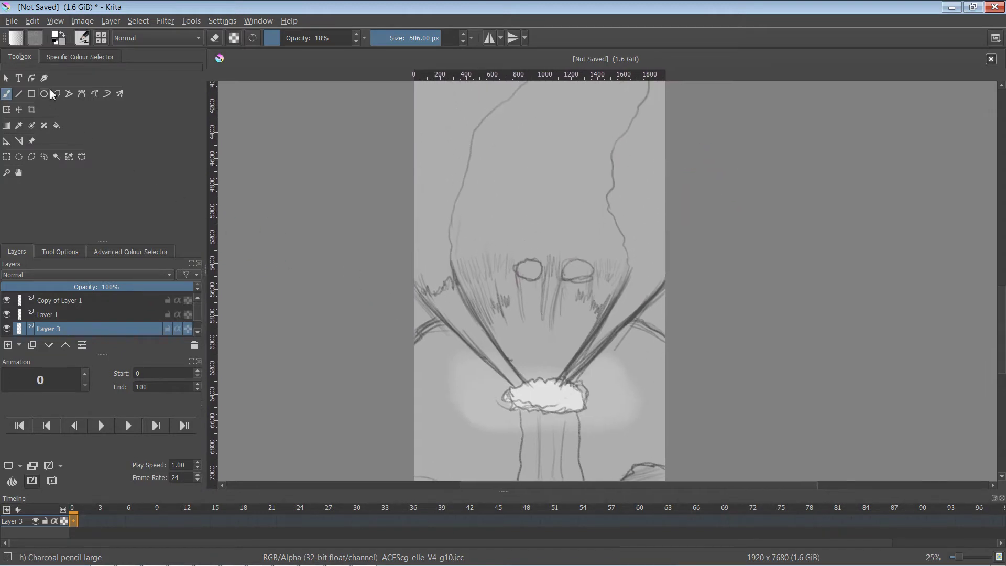
pyautogui.click(56, 35)
pyautogui.click(422, 227)
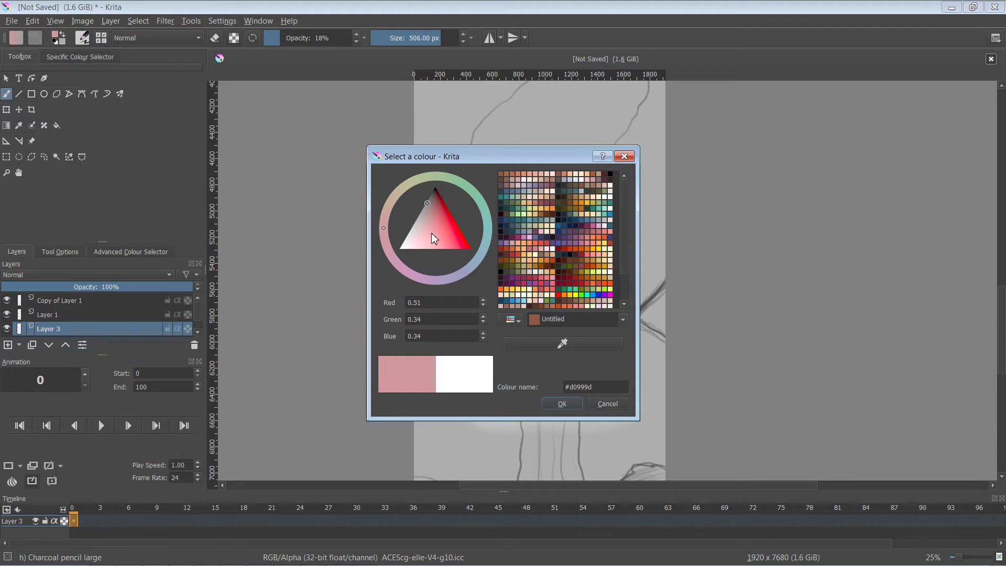
pyautogui.moveTo(448, 217); pyautogui.dragTo(433, 193)
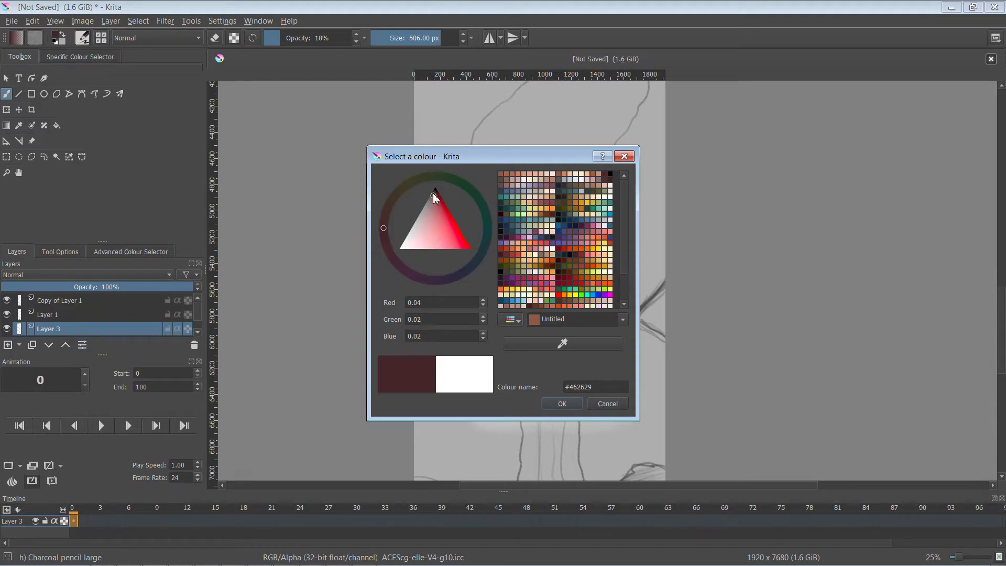
pyautogui.click(561, 403)
# Set the brush to 78 px and 27% opacity, and shade the two rocks on the river's edge and the boulders at the scene's base.
pyautogui.moveTo(681, 276); pyautogui.dragTo(714, 303)
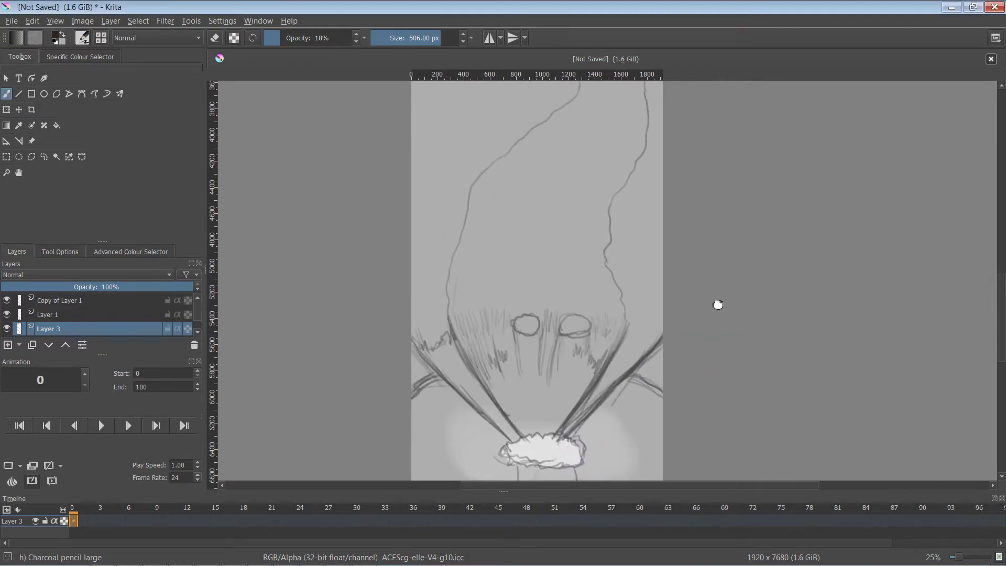
pyautogui.click(295, 37)
pyautogui.moveTo(295, 38); pyautogui.dragTo(312, 37)
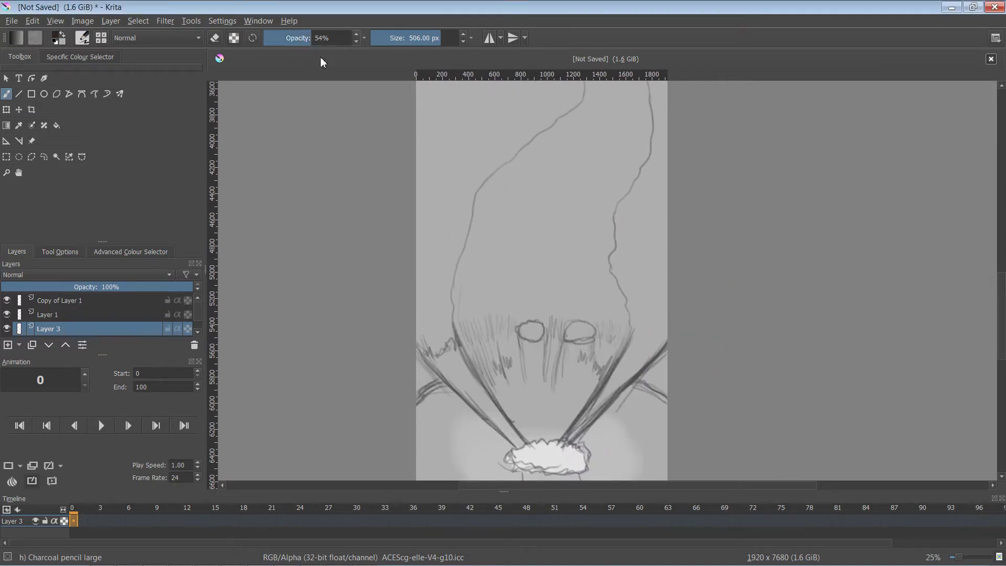
pyautogui.press('[')
pyautogui.press('[')
pyautogui.press('[')
pyautogui.press('[')
pyautogui.press('[')
pyautogui.press('[')
pyautogui.press('[')
pyautogui.press('[')
pyautogui.press('[')
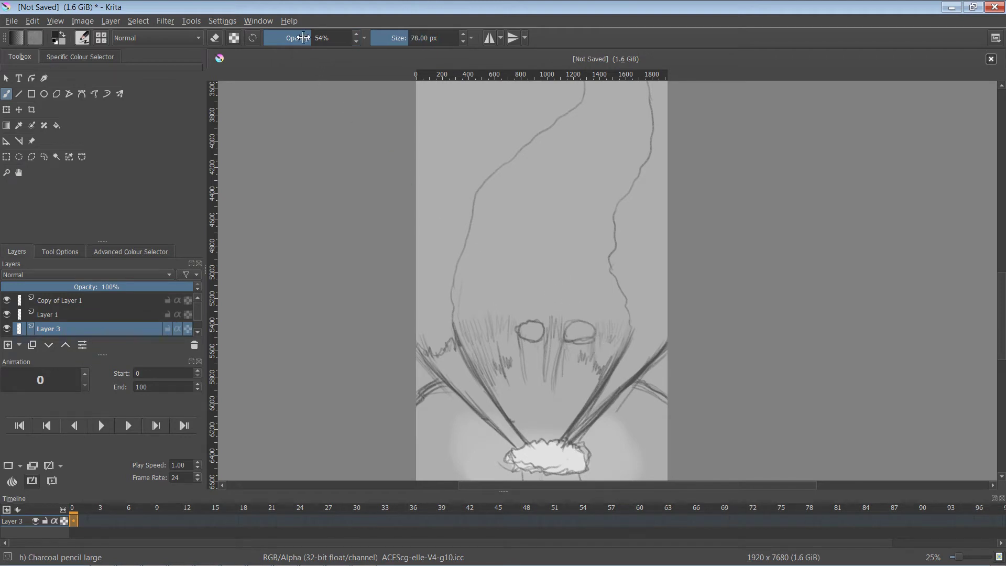
pyautogui.moveTo(303, 38); pyautogui.dragTo(289, 41)
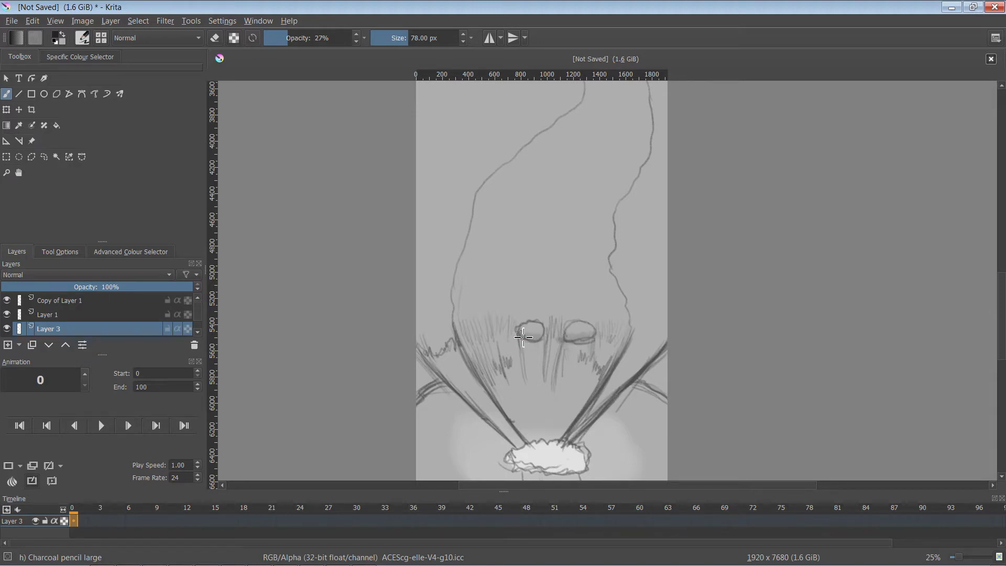
pyautogui.scroll(-5, 596, 365)
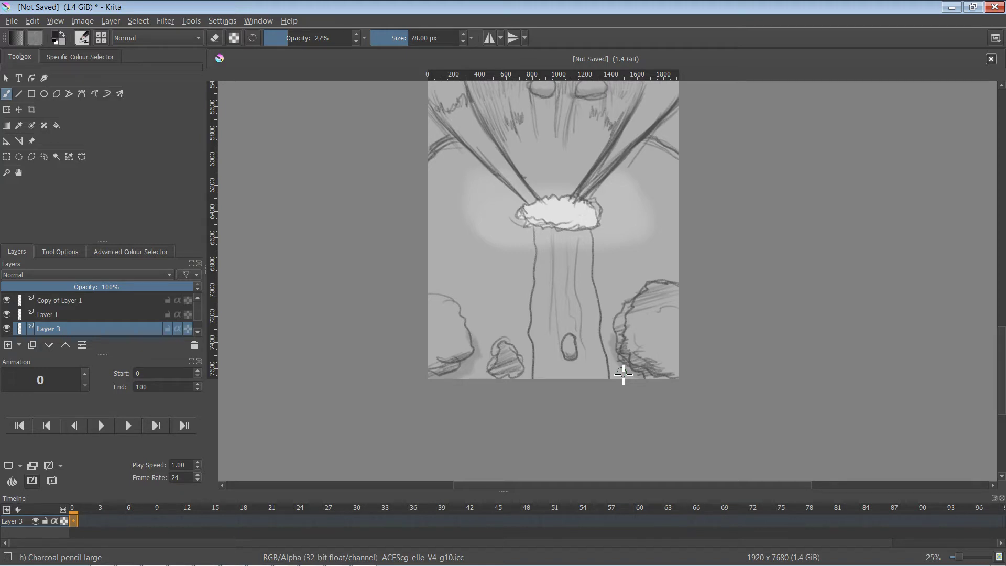
# Set the foreground colour to the light grey #a7a7a7 and the brush size to 165 px for the winding river area.
pyautogui.moveTo(506, 223); pyautogui.dragTo(547, 389)
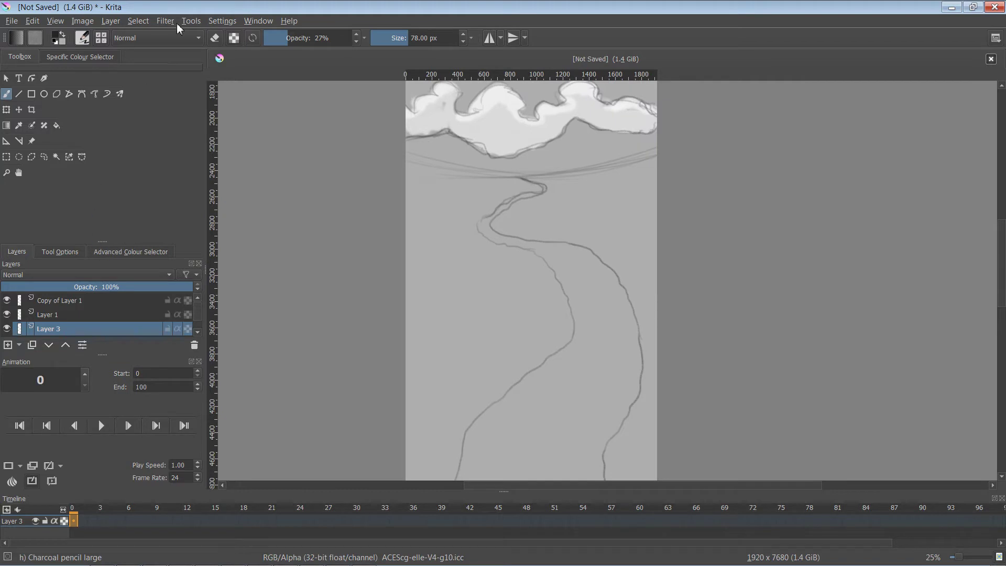
pyautogui.click(60, 36)
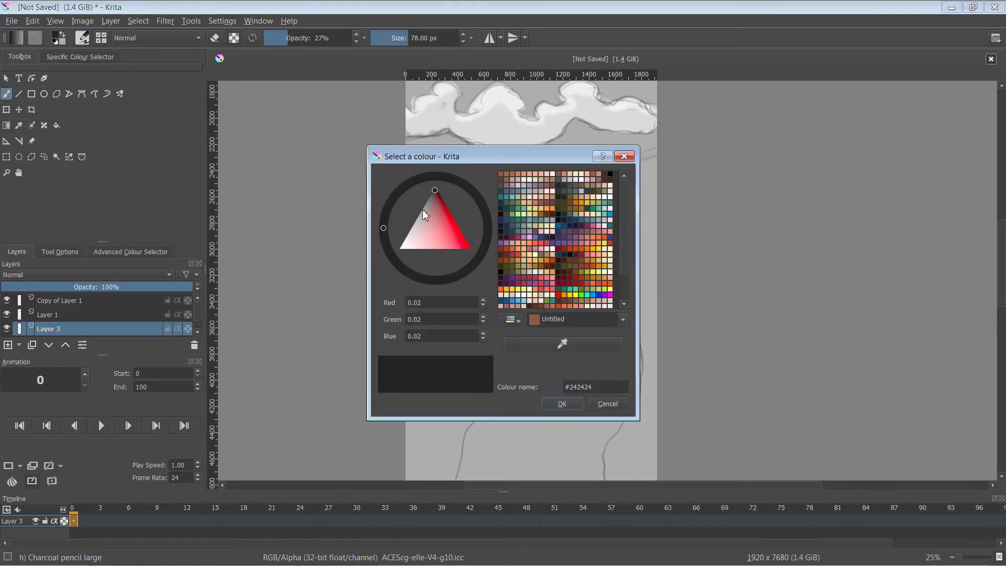
pyautogui.moveTo(423, 209); pyautogui.dragTo(414, 220)
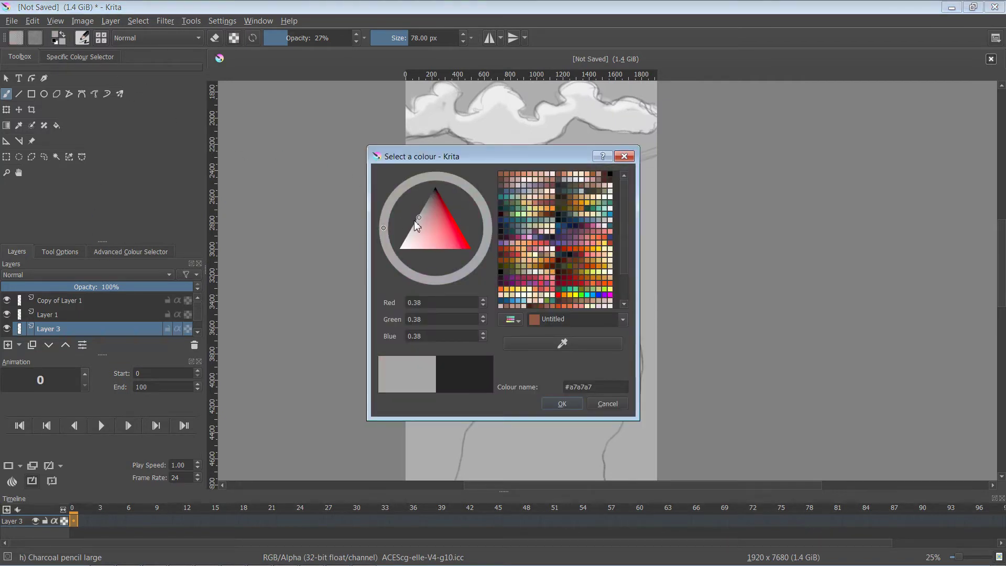
pyautogui.click(562, 404)
pyautogui.moveTo(550, 227)
pyautogui.mouseDown()
pyautogui.moveTo(577, 218)
pyautogui.moveTo(613, 284)
pyautogui.moveTo(642, 377)
pyautogui.moveTo(633, 386)
pyautogui.moveTo(708, 203)
pyautogui.mouseUp()
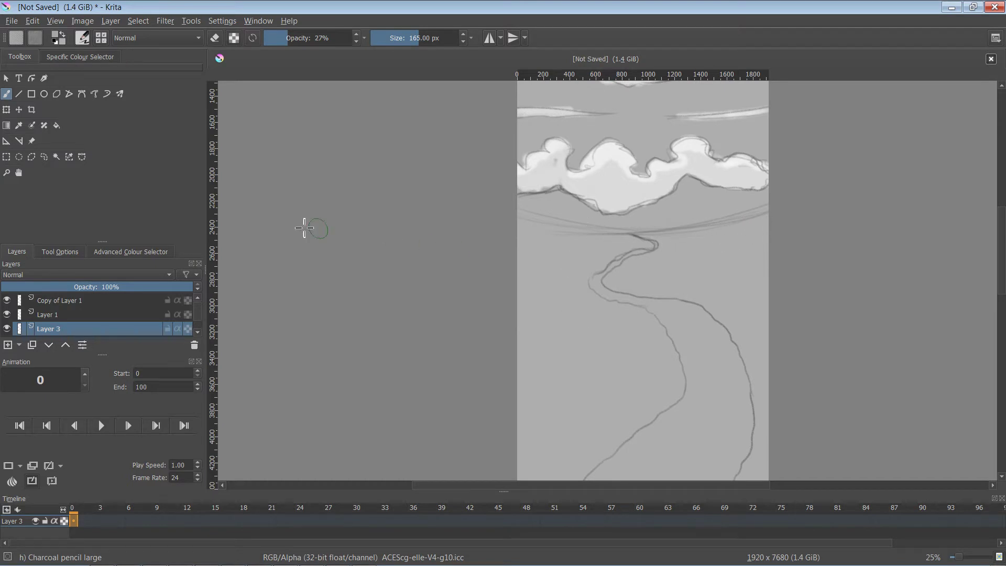
# Set the foreground colour to a mid grey of about #707070.
pyautogui.click(55, 36)
pyautogui.click(428, 200)
pyautogui.moveTo(428, 200); pyautogui.dragTo(425, 201)
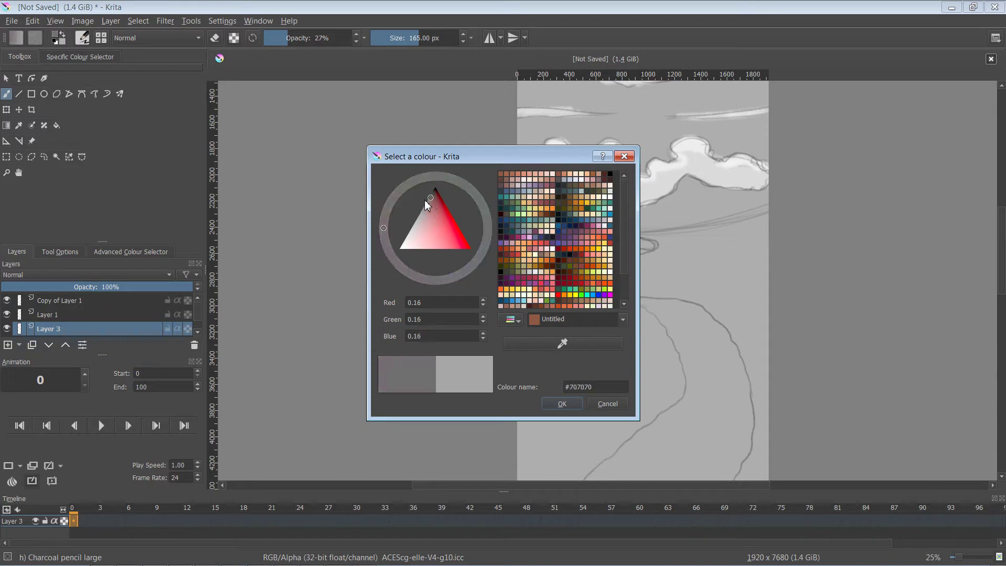
pyautogui.click(563, 403)
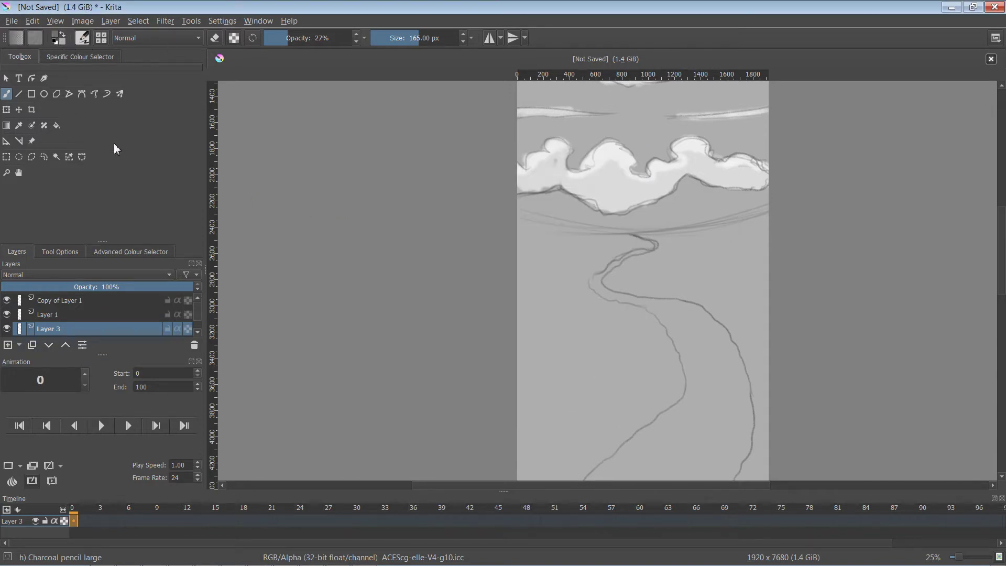
# Shade the land right of the winding river grey, from the horizon down to the cliff edge.
pyautogui.moveTo(768, 218)
pyautogui.mouseDown()
pyautogui.moveTo(661, 241)
pyautogui.moveTo(772, 240)
pyautogui.moveTo(653, 265)
pyautogui.moveTo(666, 252)
pyautogui.moveTo(616, 284)
pyautogui.moveTo(696, 256)
pyautogui.moveTo(718, 267)
pyautogui.moveTo(670, 275)
pyautogui.moveTo(776, 234)
pyautogui.moveTo(708, 262)
pyautogui.moveTo(719, 274)
pyautogui.moveTo(706, 284)
pyautogui.moveTo(650, 288)
pyautogui.moveTo(736, 300)
pyautogui.moveTo(720, 280)
pyautogui.moveTo(767, 275)
pyautogui.moveTo(743, 297)
pyautogui.moveTo(622, 283)
pyautogui.mouseUp()
pyautogui.moveTo(787, 302)
pyautogui.mouseDown()
pyautogui.moveTo(714, 301)
pyautogui.moveTo(759, 380)
pyautogui.moveTo(765, 369)
pyautogui.moveTo(744, 330)
pyautogui.moveTo(749, 364)
pyautogui.moveTo(709, 197)
pyautogui.mouseUp()
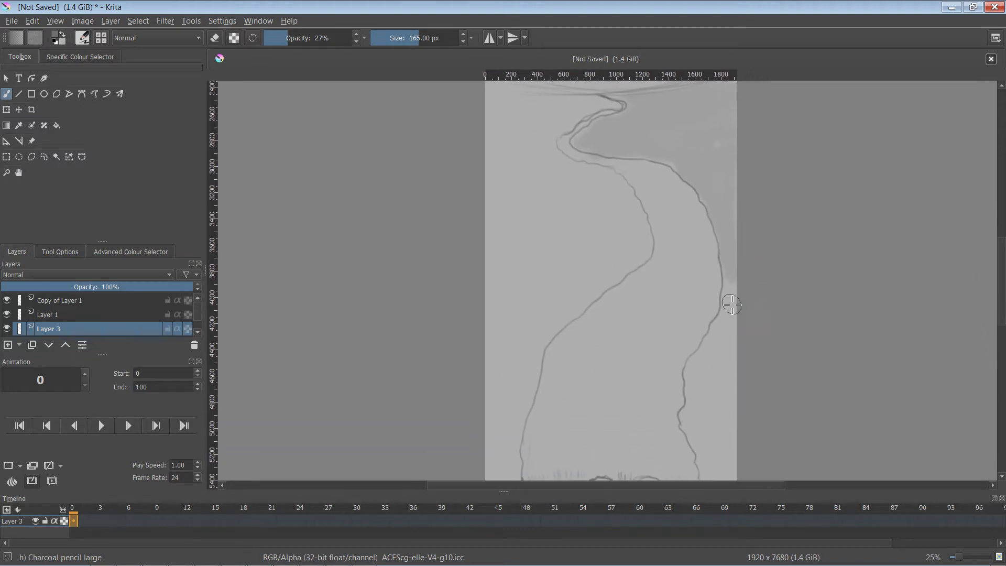
pyautogui.moveTo(731, 319)
pyautogui.mouseDown()
pyautogui.moveTo(718, 364)
pyautogui.moveTo(708, 376)
pyautogui.moveTo(702, 368)
pyautogui.moveTo(715, 330)
pyautogui.moveTo(685, 372)
pyautogui.moveTo(685, 422)
pyautogui.moveTo(695, 423)
pyautogui.moveTo(715, 412)
pyautogui.moveTo(722, 372)
pyautogui.moveTo(724, 435)
pyautogui.moveTo(739, 327)
pyautogui.moveTo(733, 383)
pyautogui.moveTo(694, 423)
pyautogui.moveTo(699, 409)
pyautogui.moveTo(710, 468)
pyautogui.moveTo(698, 392)
pyautogui.moveTo(702, 471)
pyautogui.mouseUp()
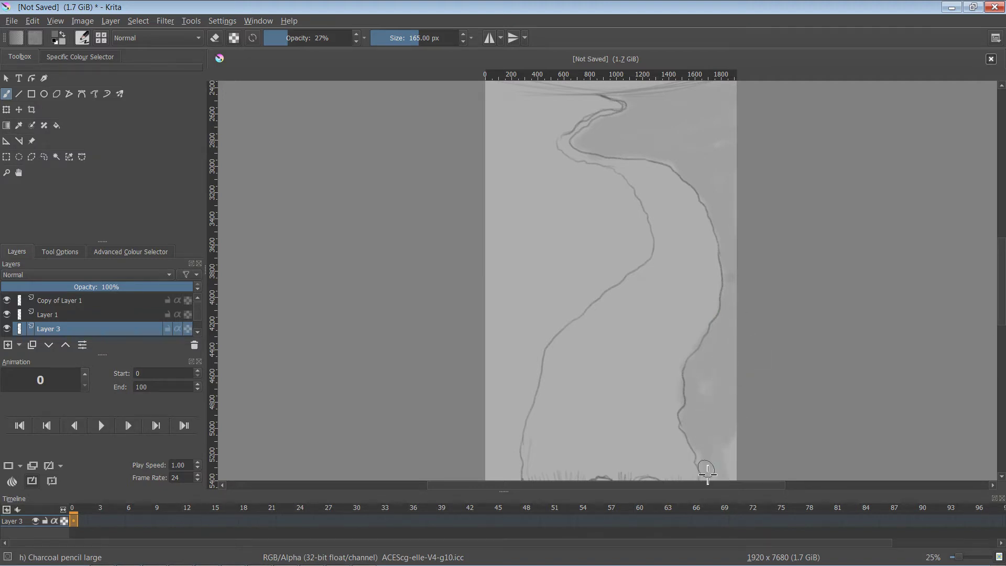
# Shade the land left of the winding river grey, from the horizon down to the cliff edge.
pyautogui.moveTo(661, 338); pyautogui.dragTo(605, 344)
pyautogui.moveTo(579, 238)
pyautogui.mouseDown()
pyautogui.moveTo(601, 238)
pyautogui.moveTo(559, 235)
pyautogui.moveTo(504, 219)
pyautogui.moveTo(591, 234)
pyautogui.moveTo(497, 209)
pyautogui.moveTo(507, 221)
pyautogui.moveTo(624, 240)
pyautogui.moveTo(578, 239)
pyautogui.moveTo(548, 263)
pyautogui.moveTo(588, 255)
pyautogui.moveTo(525, 267)
pyautogui.moveTo(518, 239)
pyautogui.moveTo(482, 237)
pyautogui.moveTo(523, 233)
pyautogui.moveTo(546, 255)
pyautogui.moveTo(489, 282)
pyautogui.moveTo(563, 261)
pyautogui.moveTo(486, 297)
pyautogui.mouseUp()
pyautogui.moveTo(488, 376)
pyautogui.mouseDown()
pyautogui.moveTo(521, 278)
pyautogui.moveTo(535, 276)
pyautogui.moveTo(532, 351)
pyautogui.moveTo(541, 362)
pyautogui.moveTo(529, 319)
pyautogui.moveTo(511, 344)
pyautogui.moveTo(505, 316)
pyautogui.moveTo(563, 319)
pyautogui.moveTo(566, 348)
pyautogui.moveTo(570, 289)
pyautogui.moveTo(631, 318)
pyautogui.moveTo(648, 361)
pyautogui.moveTo(647, 347)
pyautogui.moveTo(655, 355)
pyautogui.moveTo(653, 389)
pyautogui.moveTo(606, 431)
pyautogui.moveTo(640, 388)
pyautogui.moveTo(586, 417)
pyautogui.moveTo(641, 358)
pyautogui.moveTo(599, 383)
pyautogui.moveTo(595, 373)
pyautogui.moveTo(643, 343)
pyautogui.moveTo(599, 343)
pyautogui.moveTo(578, 357)
pyautogui.moveTo(604, 329)
pyautogui.moveTo(575, 345)
pyautogui.moveTo(580, 317)
pyautogui.moveTo(561, 339)
pyautogui.moveTo(545, 398)
pyautogui.moveTo(521, 419)
pyautogui.moveTo(526, 392)
pyautogui.moveTo(505, 424)
pyautogui.moveTo(505, 445)
pyautogui.moveTo(558, 390)
pyautogui.mouseUp()
pyautogui.moveTo(544, 417)
pyautogui.mouseDown()
pyautogui.moveTo(494, 460)
pyautogui.moveTo(586, 413)
pyautogui.moveTo(497, 488)
pyautogui.moveTo(577, 447)
pyautogui.moveTo(559, 466)
pyautogui.mouseUp()
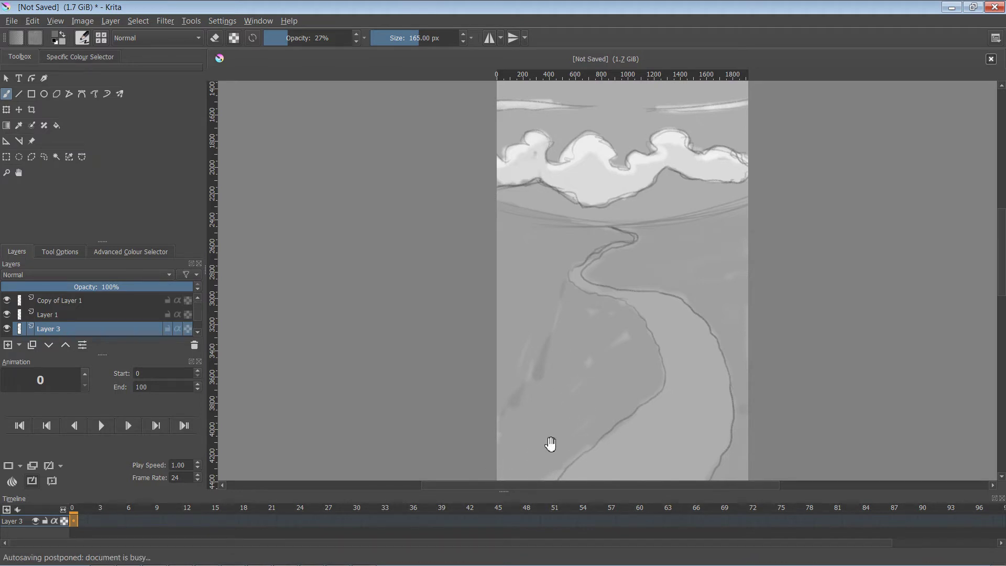
pyautogui.scroll(-5, 567, 368)
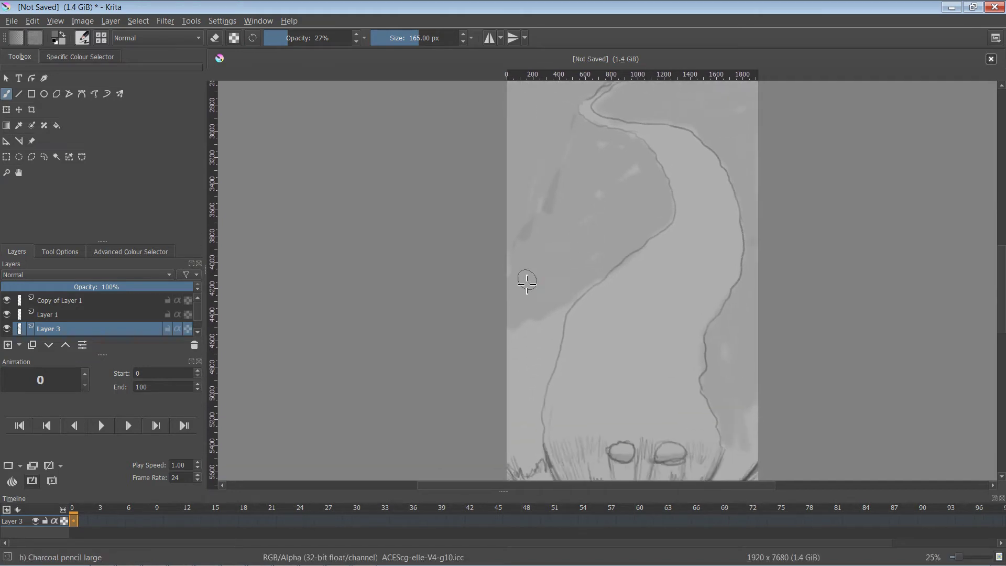
pyautogui.moveTo(562, 310)
pyautogui.mouseDown()
pyautogui.moveTo(551, 329)
pyautogui.moveTo(508, 347)
pyautogui.moveTo(515, 331)
pyautogui.moveTo(556, 328)
pyautogui.moveTo(546, 356)
pyautogui.moveTo(557, 326)
pyautogui.moveTo(552, 352)
pyautogui.mouseUp()
pyautogui.moveTo(531, 425)
pyautogui.mouseDown()
pyautogui.moveTo(532, 448)
pyautogui.moveTo(535, 415)
pyautogui.moveTo(534, 425)
pyautogui.moveTo(521, 407)
pyautogui.moveTo(512, 455)
pyautogui.mouseUp()
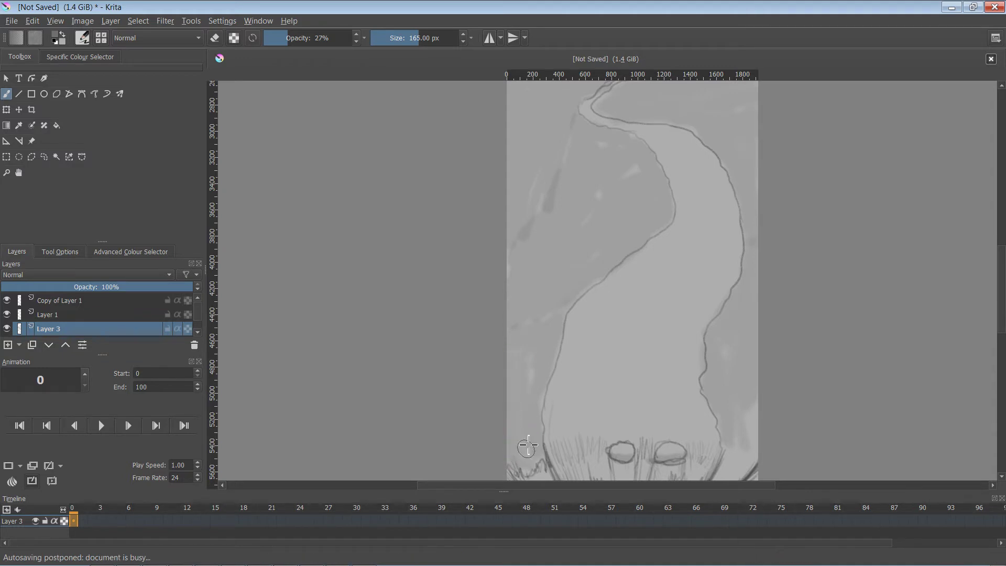
# Shade the two narrow slanting cliff faces that converge on the foam cloud in the same grey.
pyautogui.moveTo(792, 377)
pyautogui.mouseDown()
pyautogui.moveTo(758, 181)
pyautogui.moveTo(721, 260)
pyautogui.mouseUp()
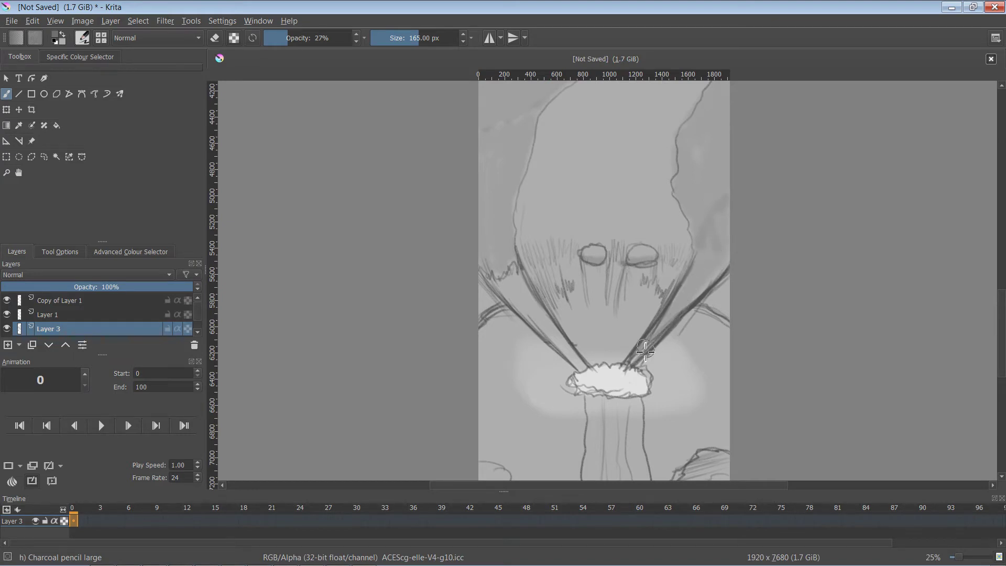
pyautogui.moveTo(535, 322)
pyautogui.mouseDown()
pyautogui.moveTo(520, 273)
pyautogui.moveTo(583, 371)
pyautogui.mouseUp()
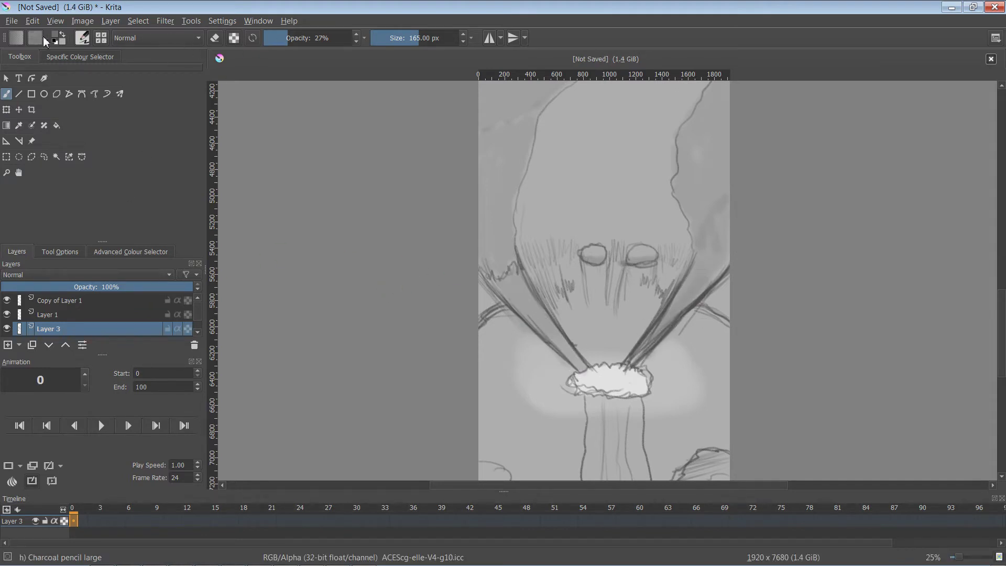
# Switch the foreground colour to black at 34% opacity and darken the outer corners between the cliff faces and the arched lines.
pyautogui.click(54, 40)
pyautogui.click(292, 38)
pyautogui.moveTo(481, 312)
pyautogui.mouseDown()
pyautogui.moveTo(478, 288)
pyautogui.moveTo(486, 316)
pyautogui.moveTo(480, 308)
pyautogui.moveTo(496, 303)
pyautogui.moveTo(482, 287)
pyautogui.moveTo(480, 311)
pyautogui.mouseUp()
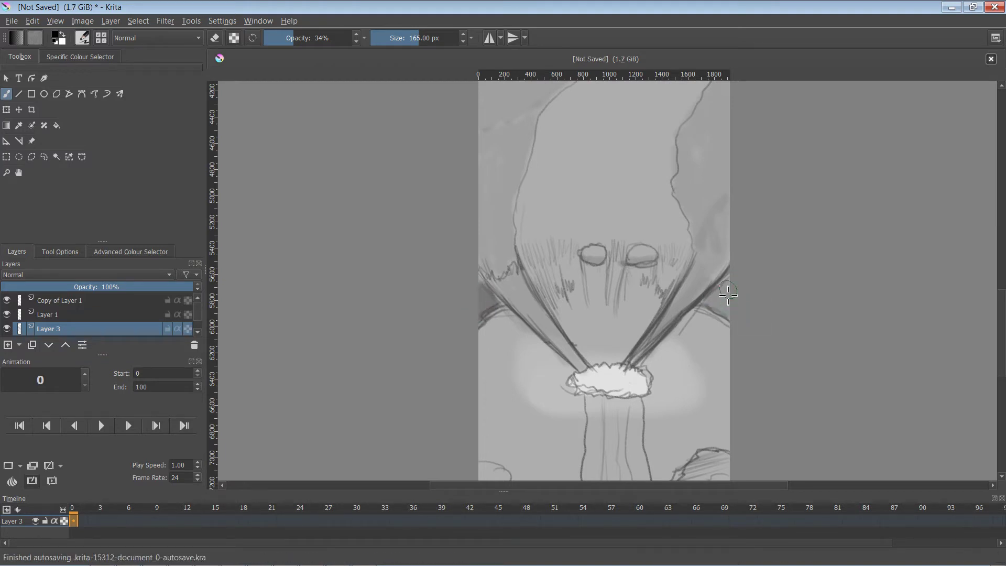
# Add a new layer and shade the areas beside the lower waterfall at 215 px, keeping a lighter mist halo around the foam cloud.
pyautogui.scroll(-5, 742, 290)
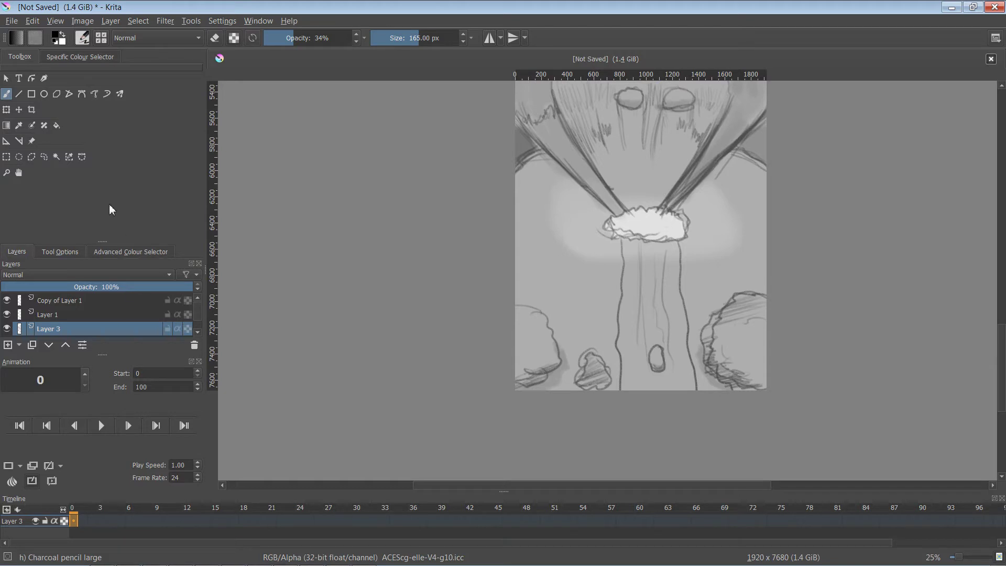
pyautogui.hotkey('ctrl', 'v')
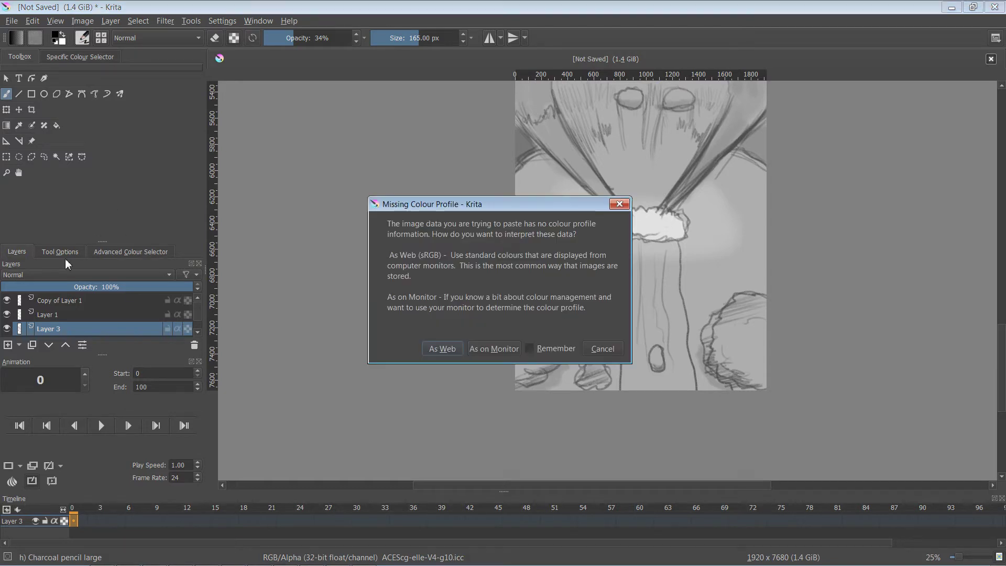
pyautogui.click(612, 205)
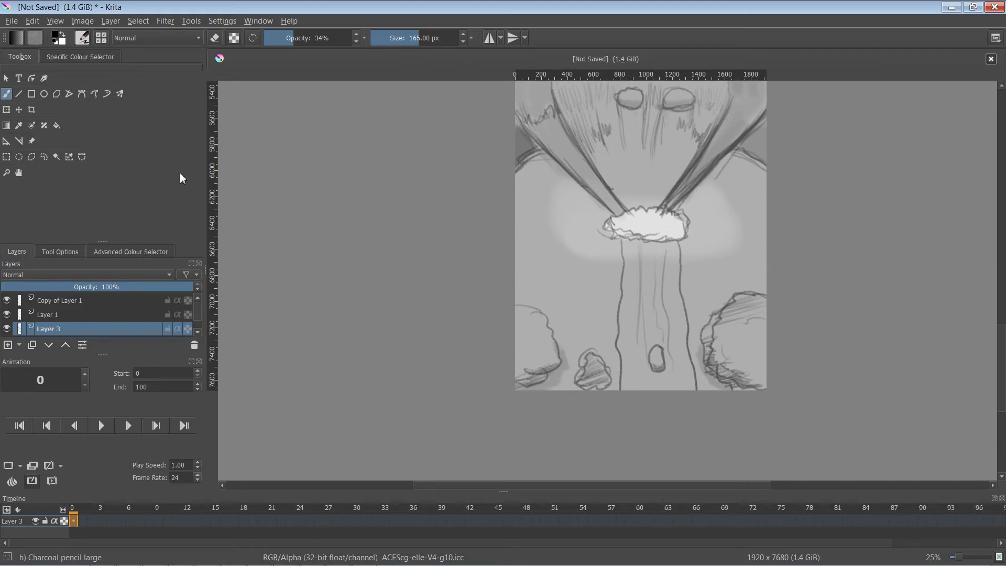
pyautogui.click(19, 346)
pyautogui.press(']')
pyautogui.press(']')
pyautogui.moveTo(541, 263)
pyautogui.mouseDown()
pyautogui.moveTo(551, 187)
pyautogui.moveTo(525, 215)
pyautogui.moveTo(533, 168)
pyautogui.moveTo(527, 196)
pyautogui.moveTo(557, 182)
pyautogui.moveTo(510, 239)
pyautogui.moveTo(548, 220)
pyautogui.moveTo(513, 263)
pyautogui.moveTo(549, 235)
pyautogui.moveTo(518, 275)
pyautogui.moveTo(551, 254)
pyautogui.moveTo(539, 279)
pyautogui.moveTo(569, 262)
pyautogui.moveTo(553, 280)
pyautogui.mouseUp()
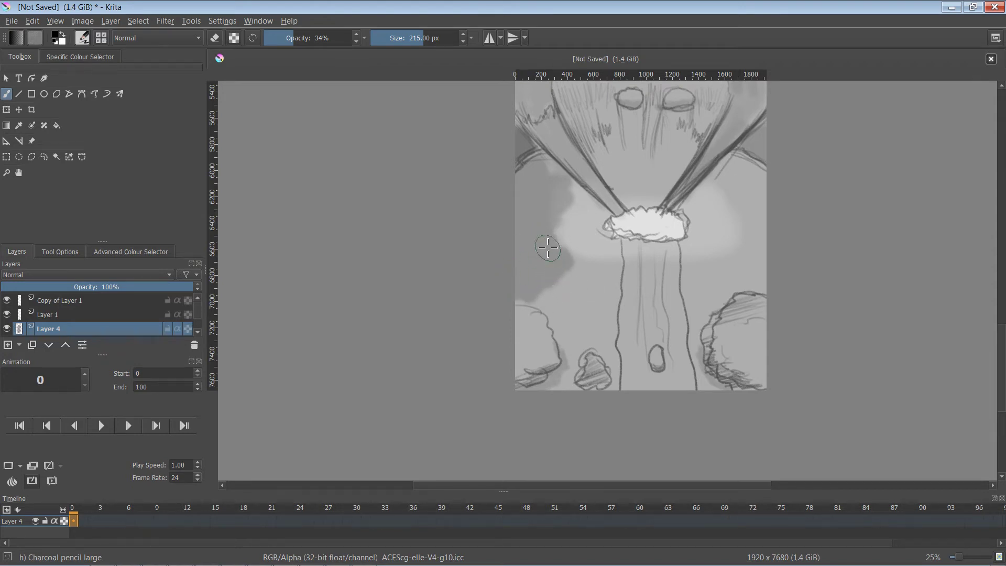
pyautogui.moveTo(555, 297)
pyautogui.mouseDown()
pyautogui.moveTo(598, 271)
pyautogui.moveTo(573, 307)
pyautogui.moveTo(611, 268)
pyautogui.moveTo(614, 387)
pyautogui.moveTo(603, 331)
pyautogui.moveTo(595, 344)
pyautogui.moveTo(586, 314)
pyautogui.moveTo(580, 343)
pyautogui.moveTo(554, 313)
pyautogui.moveTo(567, 361)
pyautogui.moveTo(547, 384)
pyautogui.moveTo(576, 352)
pyautogui.moveTo(569, 387)
pyautogui.mouseUp()
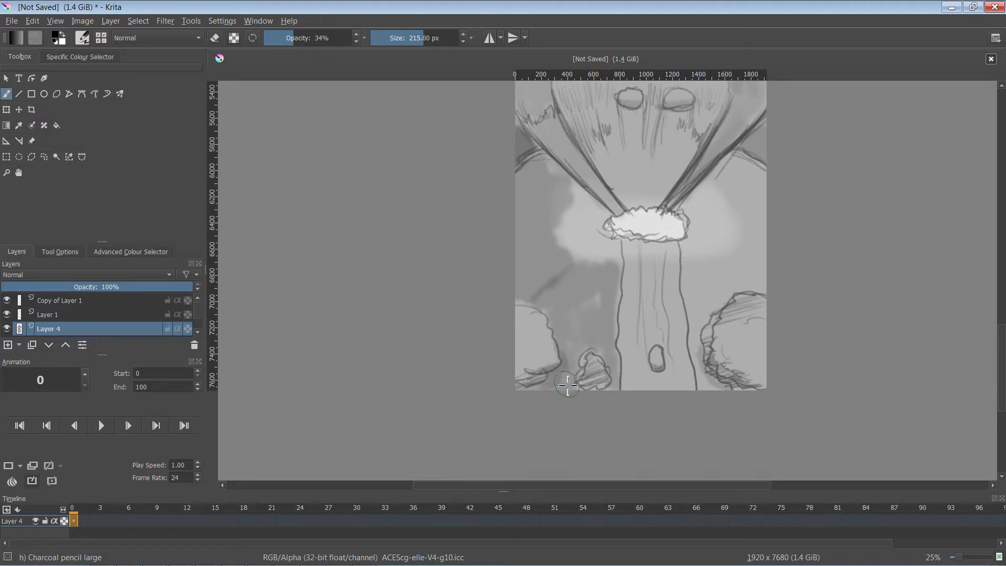
pyautogui.moveTo(682, 273)
pyautogui.mouseDown()
pyautogui.moveTo(747, 254)
pyautogui.moveTo(719, 175)
pyautogui.moveTo(731, 164)
pyautogui.moveTo(760, 178)
pyautogui.moveTo(753, 171)
pyautogui.moveTo(749, 186)
pyautogui.moveTo(730, 174)
pyautogui.moveTo(762, 192)
pyautogui.moveTo(751, 218)
pyautogui.moveTo(770, 222)
pyautogui.moveTo(756, 265)
pyautogui.moveTo(763, 289)
pyautogui.moveTo(709, 298)
pyautogui.moveTo(714, 281)
pyautogui.moveTo(690, 274)
pyautogui.moveTo(715, 392)
pyautogui.mouseUp()
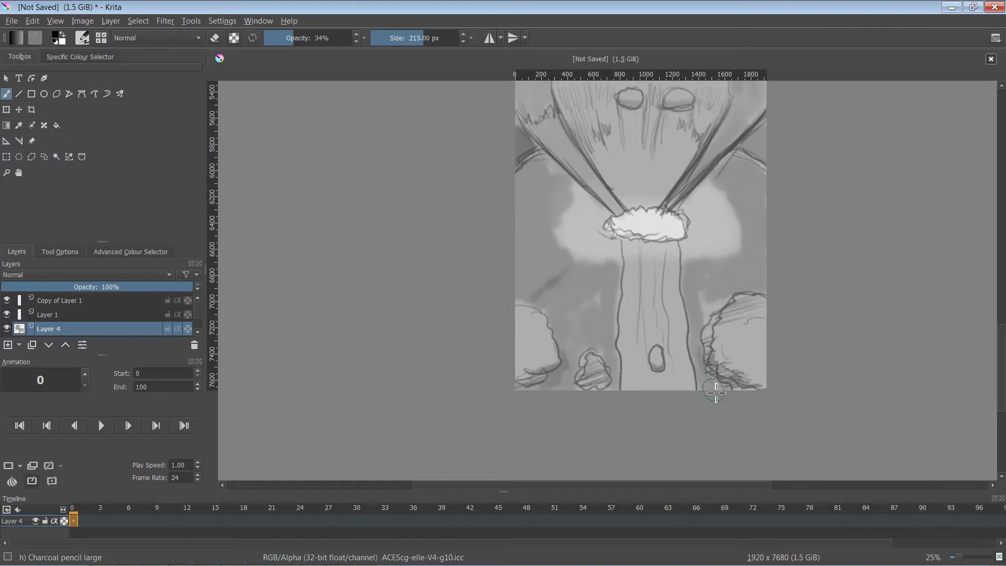
pyautogui.moveTo(709, 275)
pyautogui.mouseDown()
pyautogui.moveTo(714, 303)
pyautogui.moveTo(702, 324)
pyautogui.moveTo(719, 398)
pyautogui.moveTo(579, 398)
pyautogui.moveTo(576, 315)
pyautogui.mouseUp()
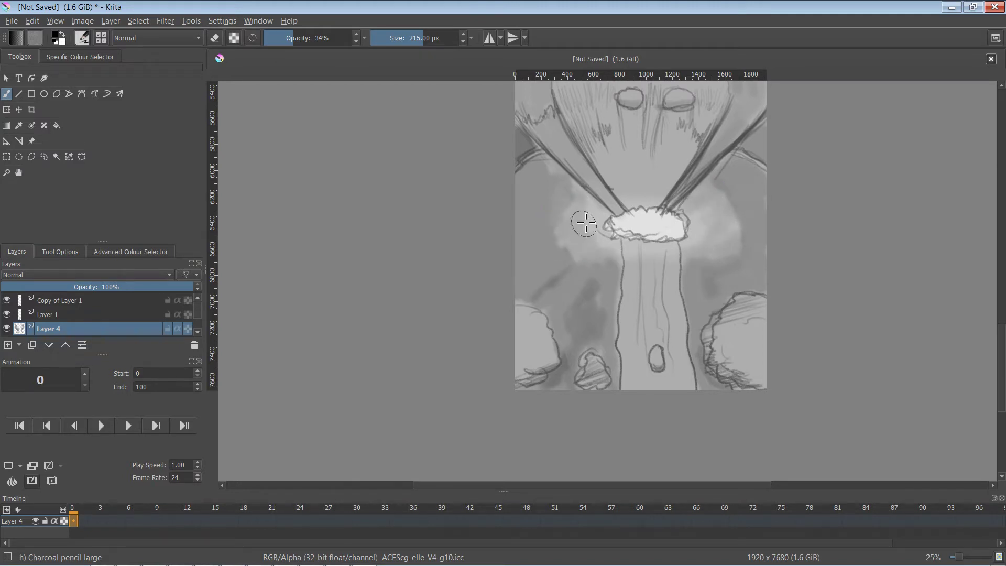
# Switch the foreground colour to white and lighten the river's narrow upper bends near the horizon with an 84 px brush.
pyautogui.moveTo(875, 183); pyautogui.dragTo(841, 329)
pyautogui.scroll(10, 841, 329)
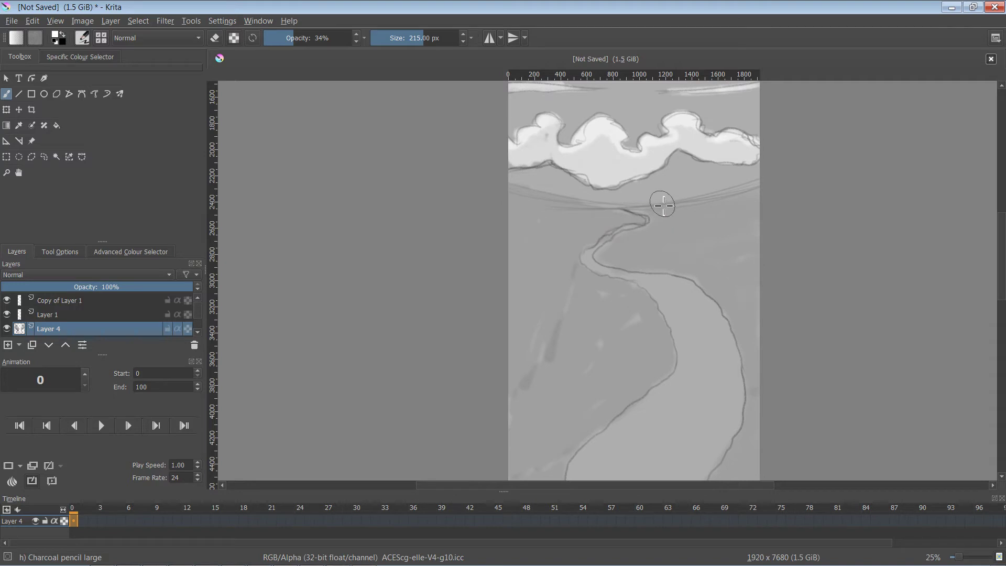
pyautogui.press('[')
pyautogui.press('[')
pyautogui.press('[')
pyautogui.press('[')
pyautogui.press('[')
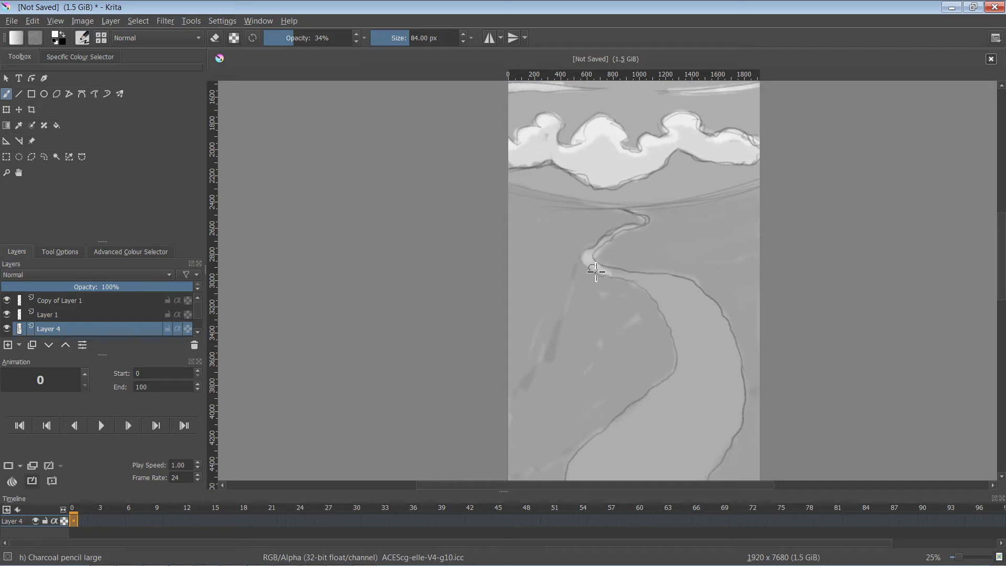
pyautogui.moveTo(595, 272); pyautogui.dragTo(641, 284)
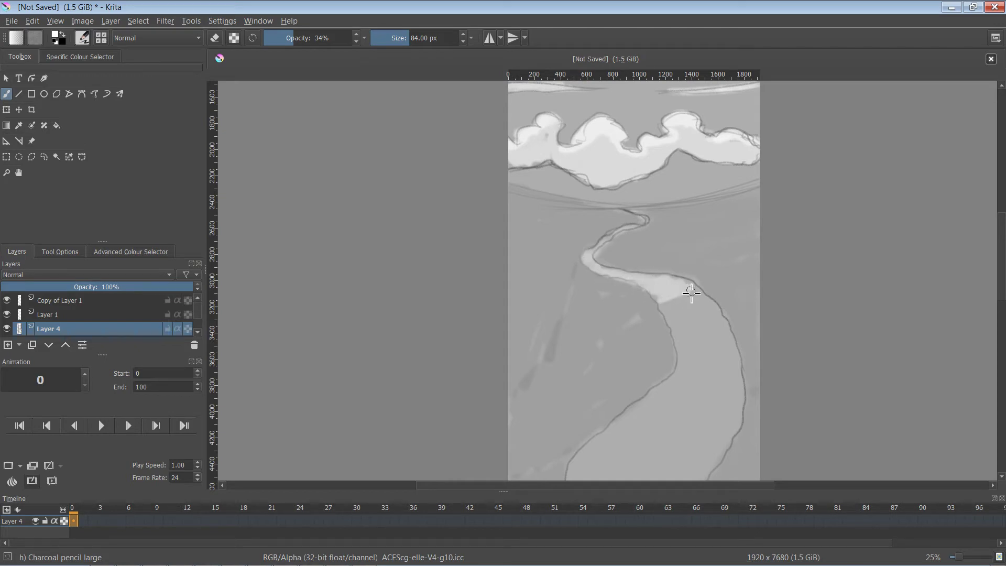
# Lighten the rest of the river down to the waterfall's edge in white with a brush enlarged to 320 px.
pyautogui.press(']')
pyautogui.press(']')
pyautogui.press(']')
pyautogui.press(']')
pyautogui.press(']')
pyautogui.moveTo(685, 326)
pyautogui.mouseDown()
pyautogui.moveTo(668, 310)
pyautogui.moveTo(696, 313)
pyautogui.moveTo(697, 302)
pyautogui.moveTo(721, 335)
pyautogui.moveTo(726, 364)
pyautogui.moveTo(707, 440)
pyautogui.moveTo(703, 401)
pyautogui.moveTo(678, 408)
pyautogui.moveTo(697, 362)
pyautogui.moveTo(693, 339)
pyautogui.moveTo(696, 378)
pyautogui.moveTo(691, 365)
pyautogui.moveTo(683, 372)
pyautogui.moveTo(684, 345)
pyautogui.moveTo(683, 384)
pyautogui.moveTo(585, 476)
pyautogui.moveTo(614, 436)
pyautogui.moveTo(651, 412)
pyautogui.moveTo(626, 467)
pyautogui.moveTo(648, 446)
pyautogui.moveTo(702, 367)
pyautogui.moveTo(706, 336)
pyautogui.moveTo(707, 396)
pyautogui.moveTo(709, 370)
pyautogui.moveTo(722, 394)
pyautogui.moveTo(727, 372)
pyautogui.moveTo(732, 406)
pyautogui.moveTo(685, 476)
pyautogui.moveTo(724, 434)
pyautogui.moveTo(690, 475)
pyautogui.moveTo(690, 343)
pyautogui.moveTo(714, 108)
pyautogui.mouseUp()
pyautogui.moveTo(626, 243)
pyautogui.mouseDown()
pyautogui.moveTo(602, 322)
pyautogui.moveTo(607, 347)
pyautogui.moveTo(629, 287)
pyautogui.moveTo(658, 314)
pyautogui.moveTo(678, 267)
pyautogui.moveTo(691, 267)
pyautogui.moveTo(712, 321)
pyautogui.moveTo(741, 256)
pyautogui.moveTo(736, 296)
pyautogui.moveTo(755, 348)
pyautogui.moveTo(716, 341)
pyautogui.moveTo(737, 339)
pyautogui.mouseUp()
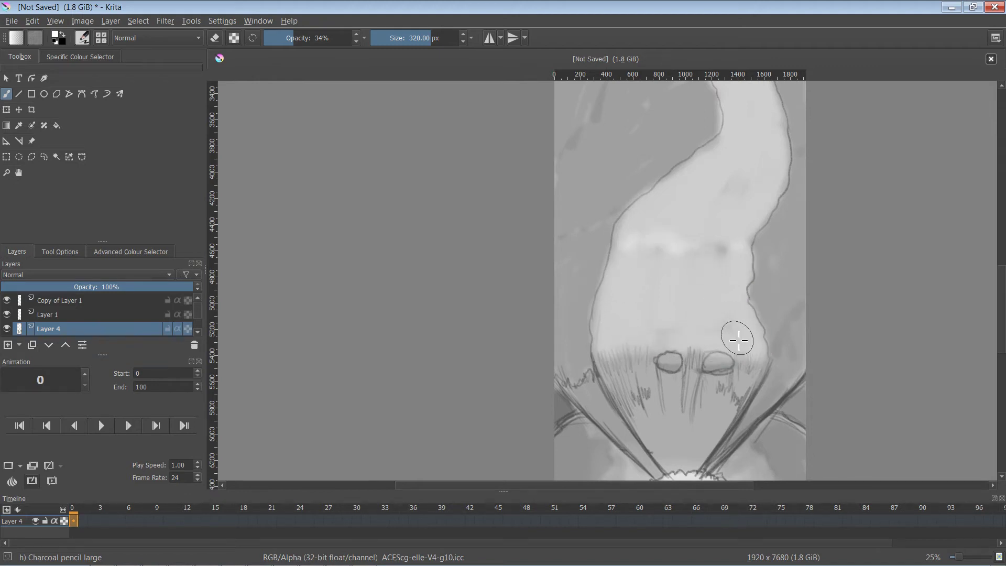
# Switch to black and darken the waterfall face below the two rocks and the adjoining right cliff at 23% opacity with a 246 px brush.
pyautogui.moveTo(666, 337); pyautogui.dragTo(642, 153)
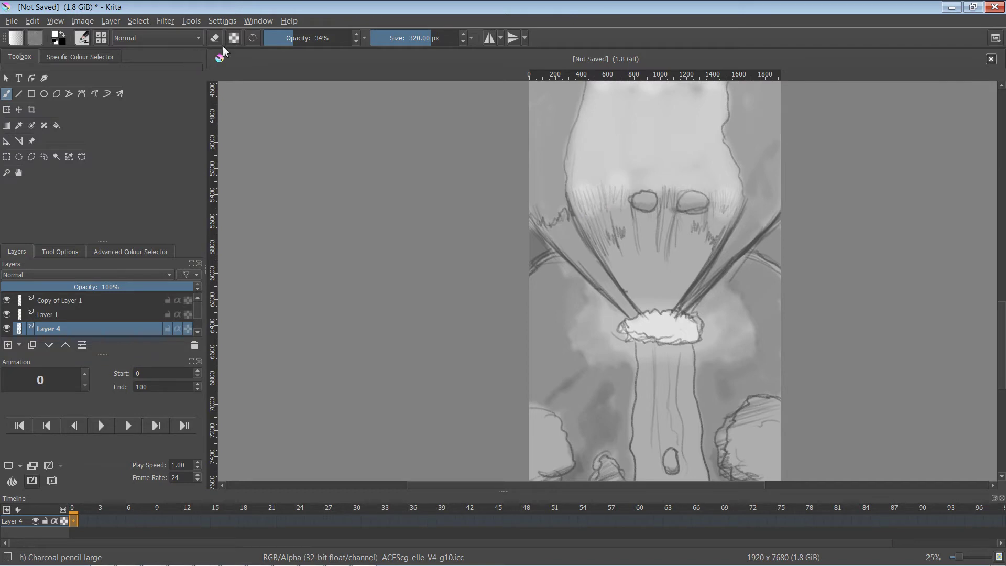
pyautogui.press('[')
pyautogui.press('[')
pyautogui.press('[')
pyautogui.press('[')
pyautogui.press('[')
pyautogui.press('[')
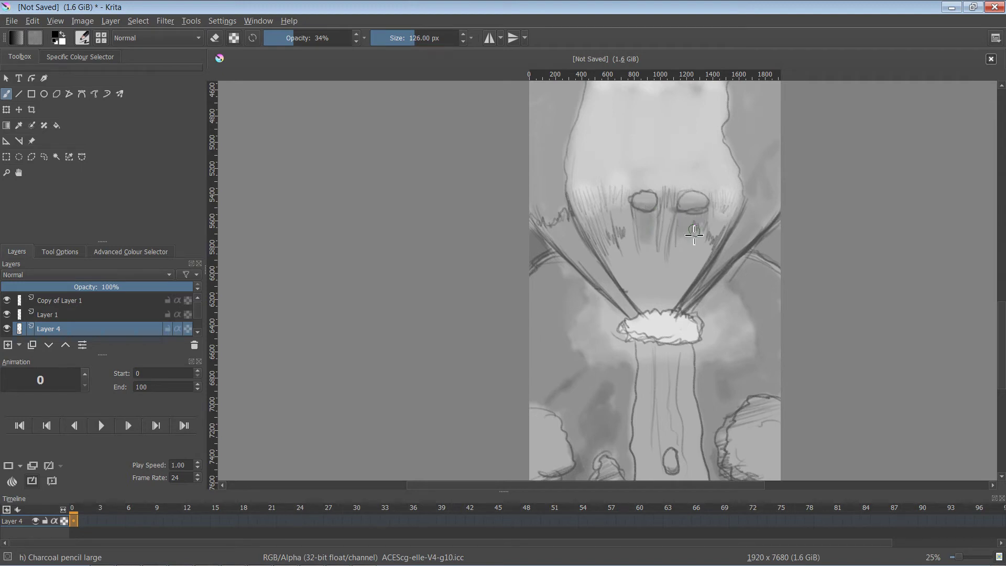
pyautogui.press(']')
pyautogui.press(']')
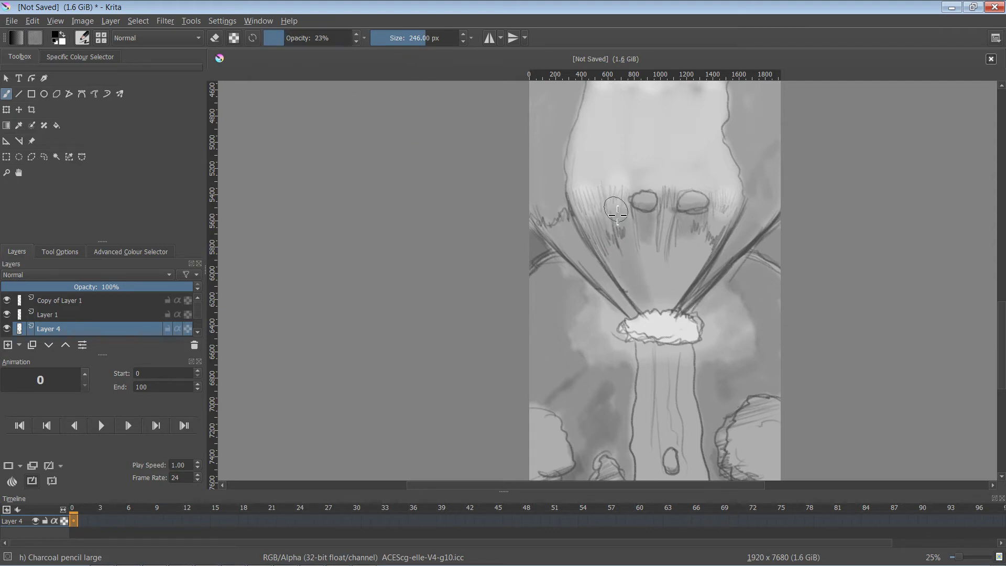
pyautogui.moveTo(660, 239)
pyautogui.mouseDown()
pyautogui.moveTo(671, 283)
pyautogui.moveTo(688, 247)
pyautogui.moveTo(698, 248)
pyautogui.moveTo(690, 272)
pyautogui.moveTo(720, 221)
pyautogui.moveTo(694, 267)
pyautogui.mouseUp()
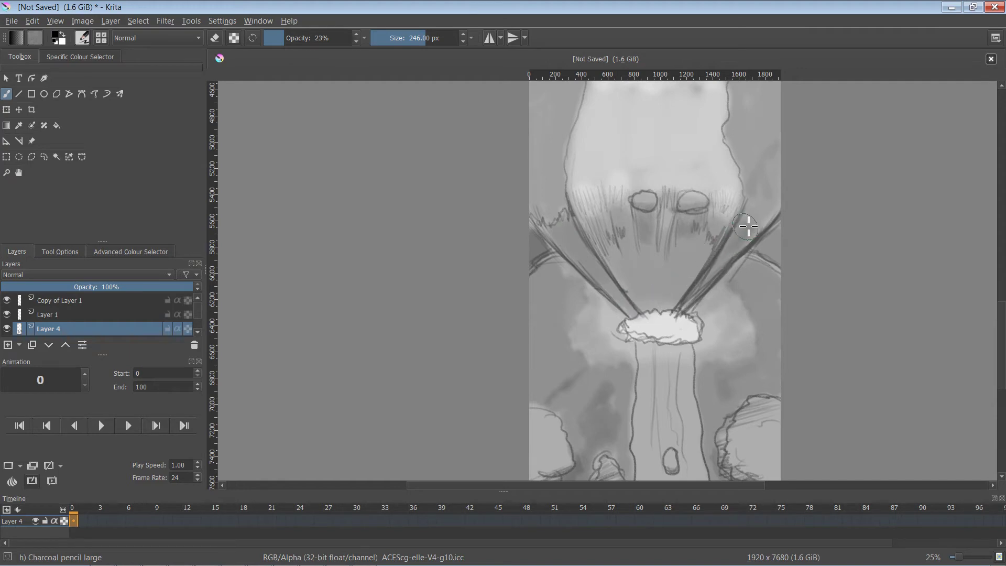
pyautogui.moveTo(760, 219)
pyautogui.mouseDown()
pyautogui.moveTo(686, 290)
pyautogui.moveTo(693, 298)
pyautogui.mouseUp()
# Switch to white at 65% opacity and 55 px and paint light flow streaks down the upper waterfall face.
pyautogui.press('[')
pyautogui.press('[')
pyautogui.press('[')
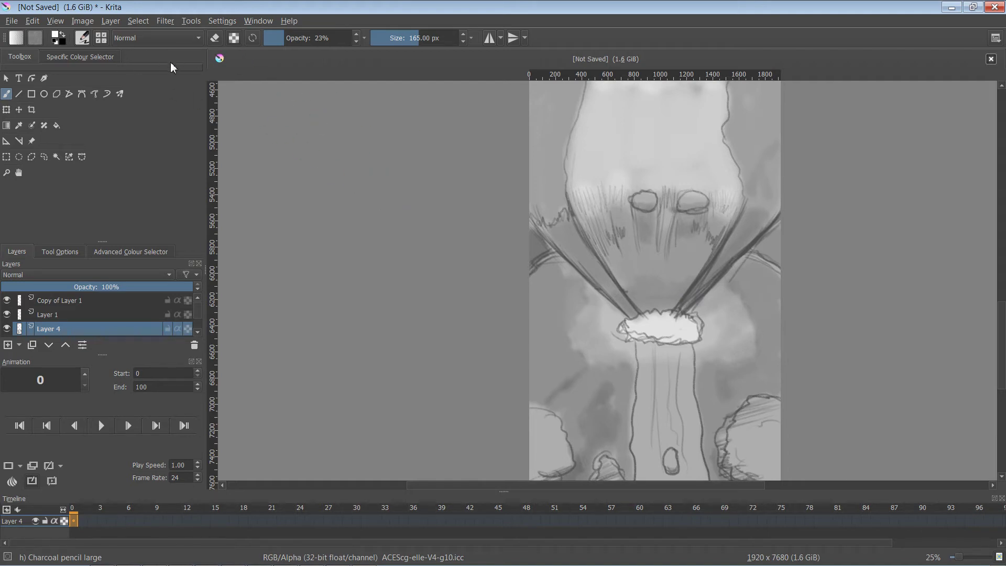
pyautogui.press('[')
pyautogui.press('[')
pyautogui.press('[')
pyautogui.press('[')
pyautogui.moveTo(287, 42); pyautogui.dragTo(314, 44)
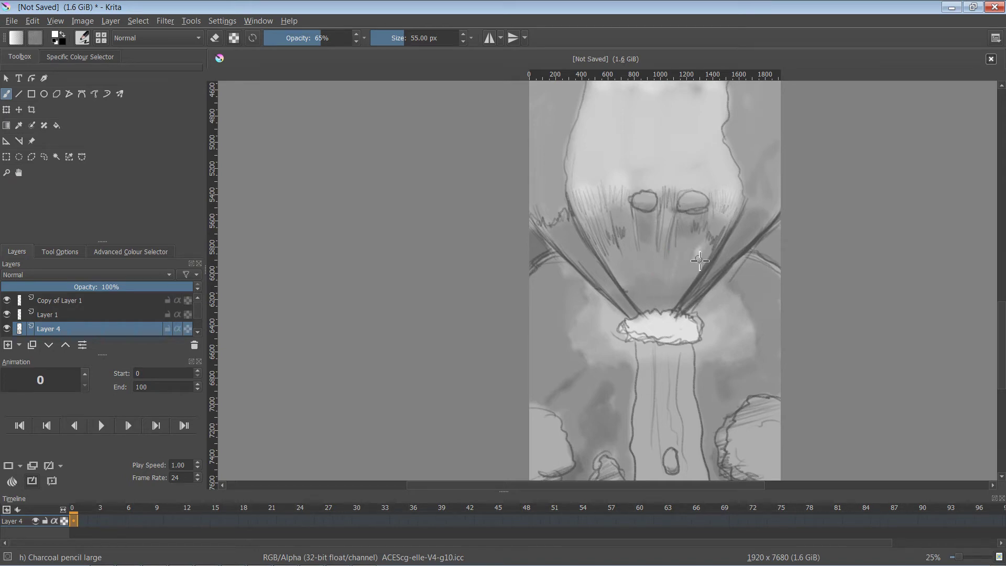
pyautogui.moveTo(683, 247)
pyautogui.mouseDown()
pyautogui.moveTo(681, 211)
pyautogui.moveTo(673, 230)
pyautogui.moveTo(671, 211)
pyautogui.moveTo(655, 232)
pyautogui.moveTo(658, 214)
pyautogui.moveTo(653, 275)
pyautogui.mouseUp()
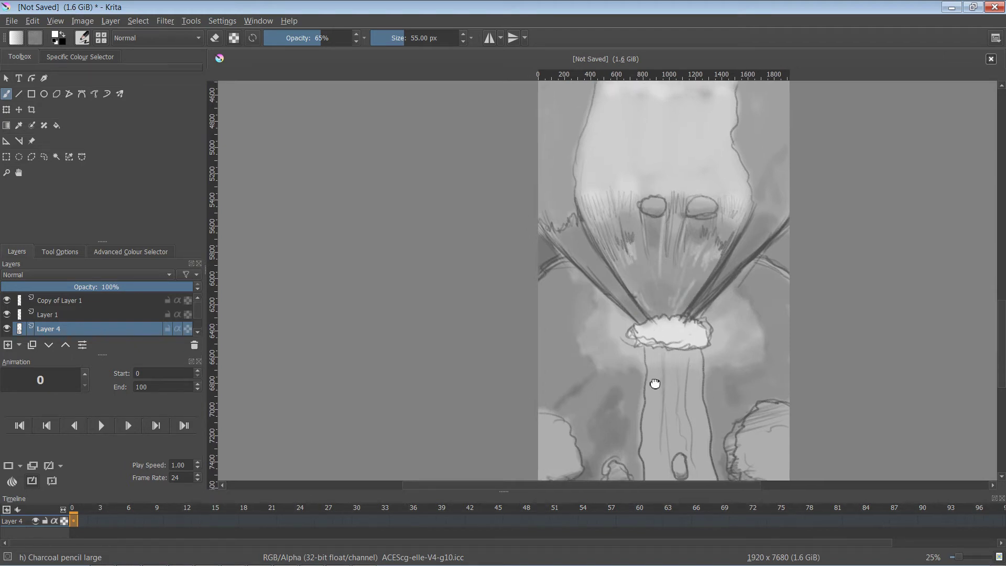
# Paint white flow streaks down the lower waterfall beneath the foam cloud and around its small rock.
pyautogui.moveTo(653, 384)
pyautogui.mouseDown()
pyautogui.moveTo(657, 252)
pyautogui.moveTo(684, 343)
pyautogui.mouseUp()
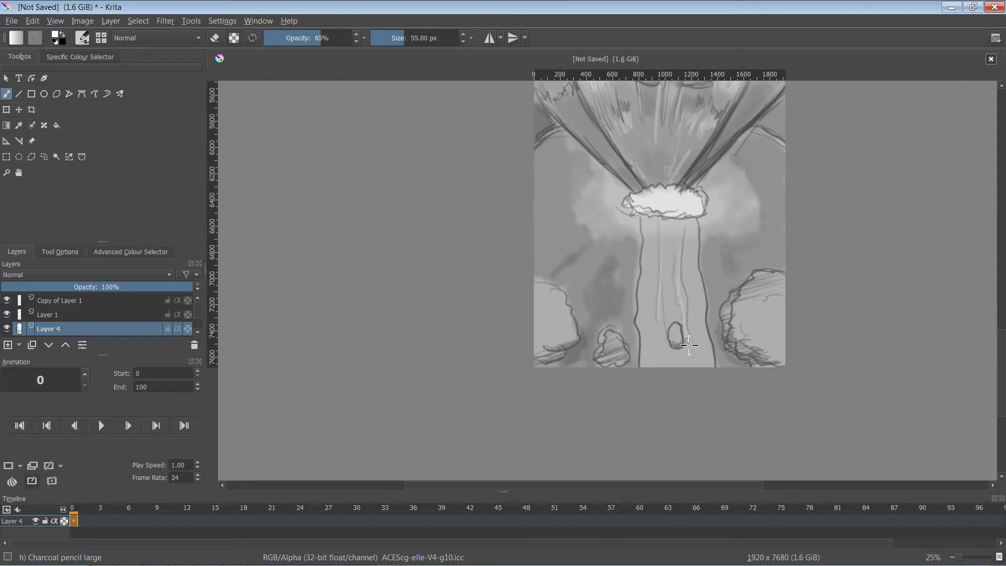
pyautogui.moveTo(691, 307); pyautogui.dragTo(701, 378)
pyautogui.moveTo(647, 329)
pyautogui.mouseDown()
pyautogui.moveTo(648, 397)
pyautogui.moveTo(642, 339)
pyautogui.moveTo(646, 382)
pyautogui.moveTo(661, 350)
pyautogui.mouseUp()
pyautogui.moveTo(670, 341); pyautogui.dragTo(676, 367)
pyautogui.moveTo(663, 251); pyautogui.dragTo(689, 231)
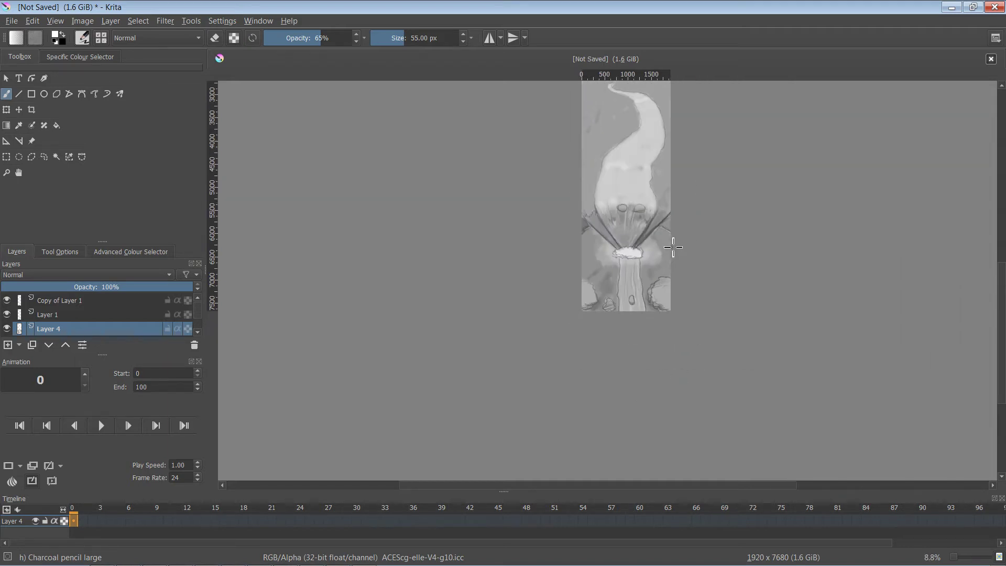
pyautogui.moveTo(630, 247)
pyautogui.mouseDown()
pyautogui.moveTo(627, 353)
pyautogui.moveTo(611, 386)
pyautogui.moveTo(618, 355)
pyautogui.moveTo(612, 370)
pyautogui.moveTo(606, 317)
pyautogui.moveTo(618, 299)
pyautogui.mouseUp()
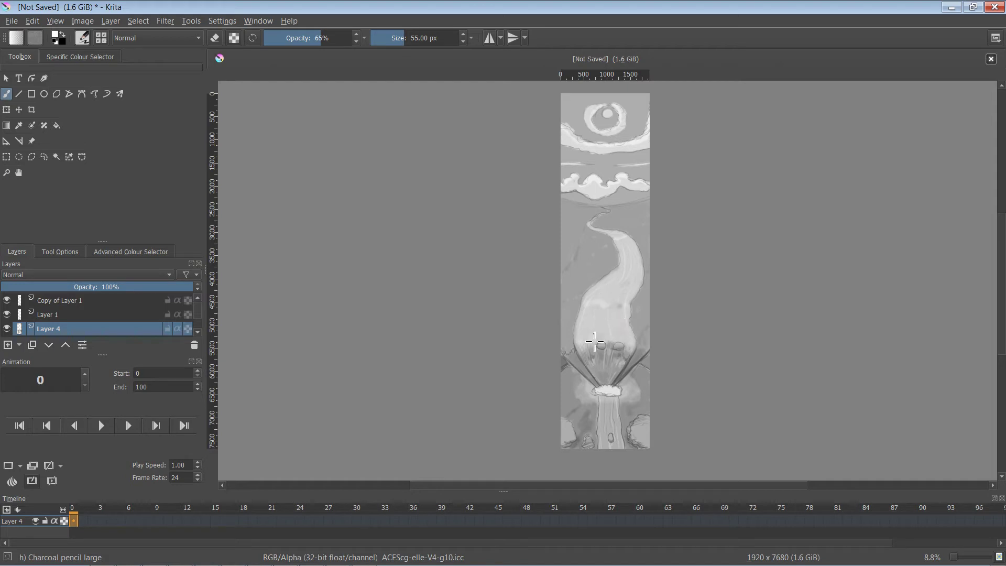
# Save the painting as a Krita document named long-shot-pan-down.
pyautogui.click(12, 21)
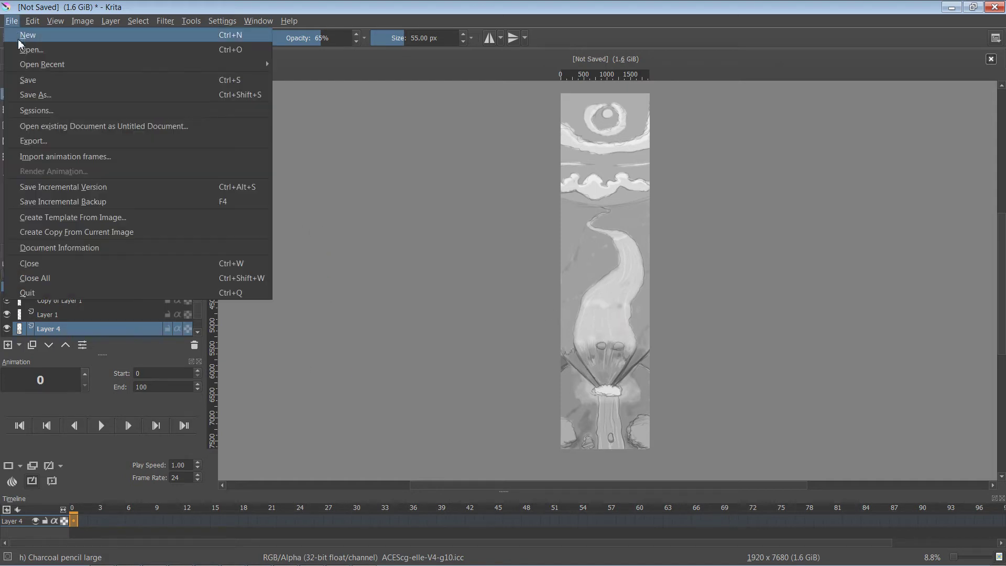
pyautogui.click(53, 98)
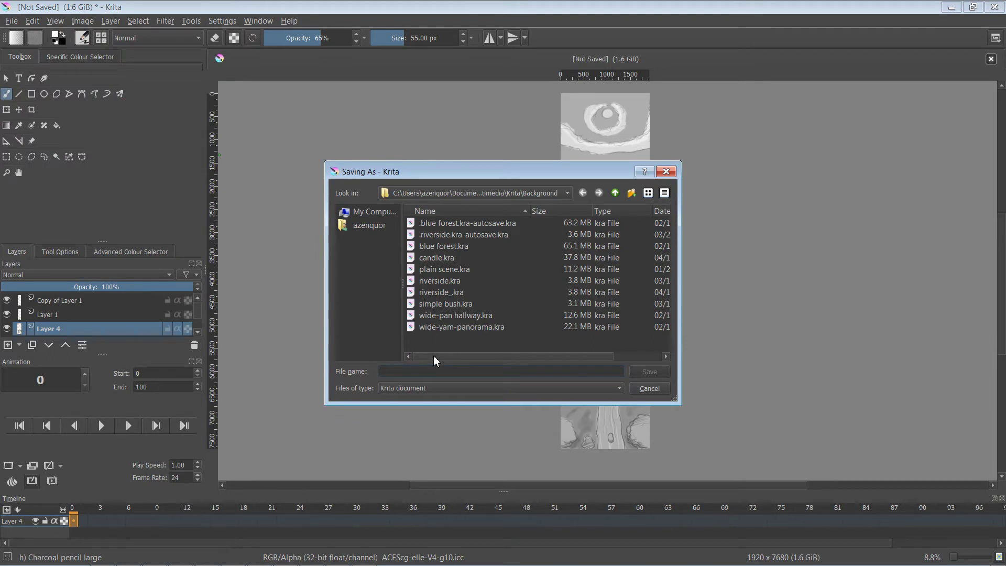
pyautogui.write('long-shot')
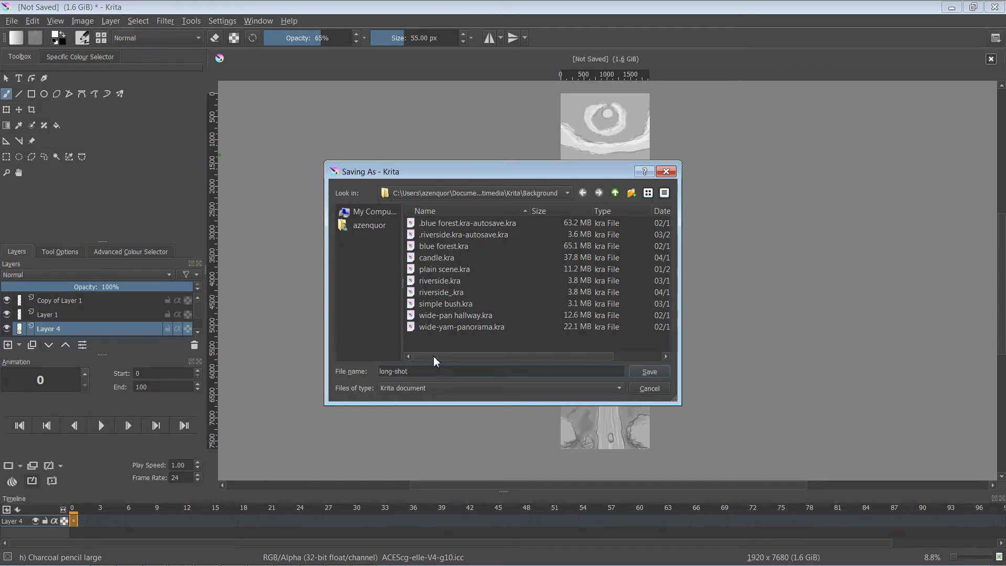
pyautogui.write('-pan-down')
pyautogui.press('Return')
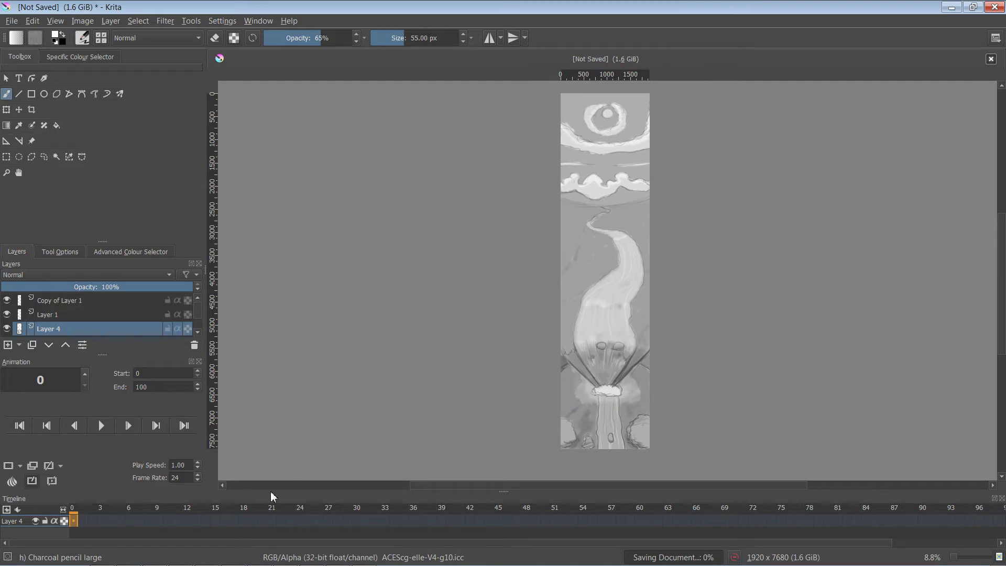
# Switch to TVPaint Animation and open the setup for a new project.
pyautogui.moveTo(272, 551)
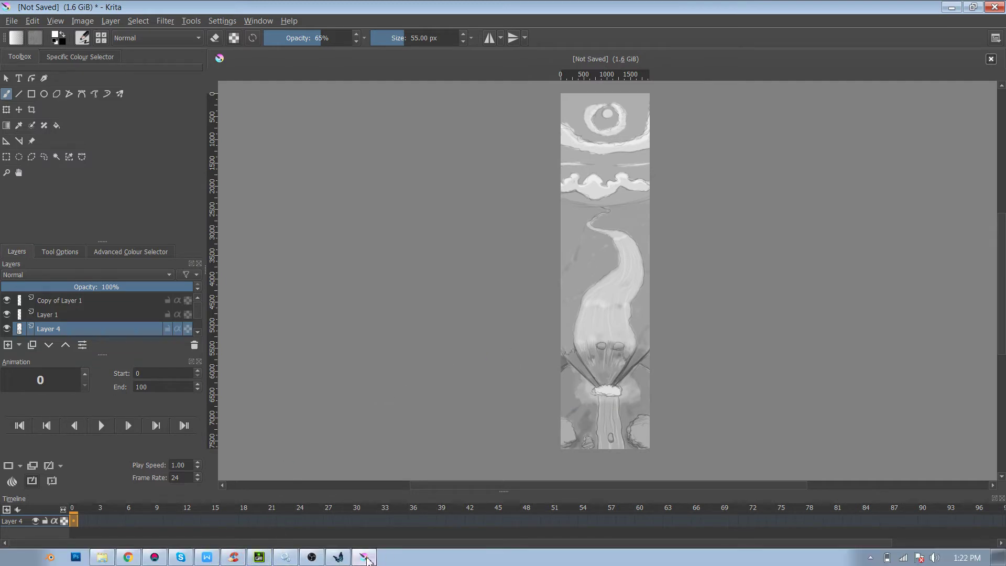
pyautogui.click(342, 553)
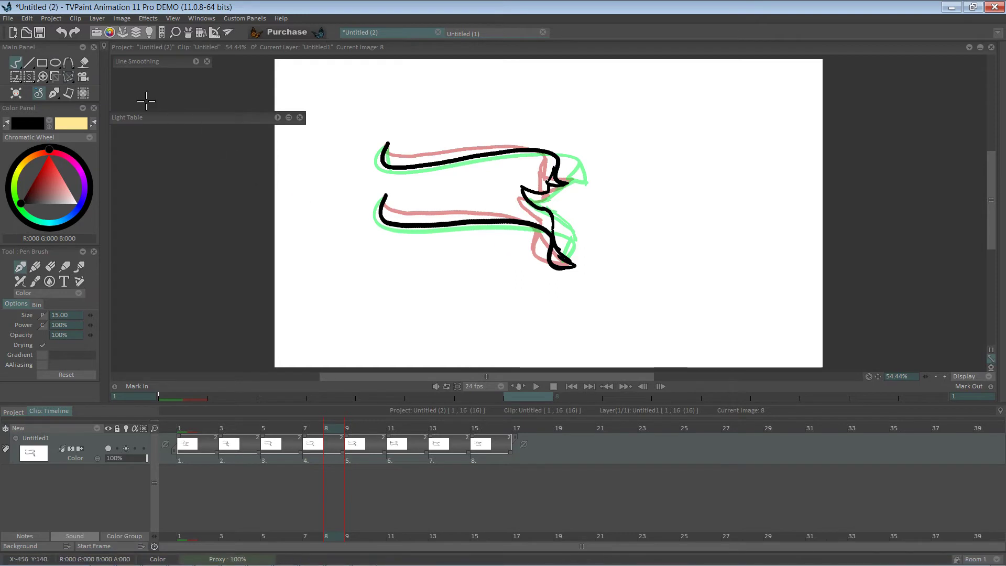
pyautogui.click(9, 18)
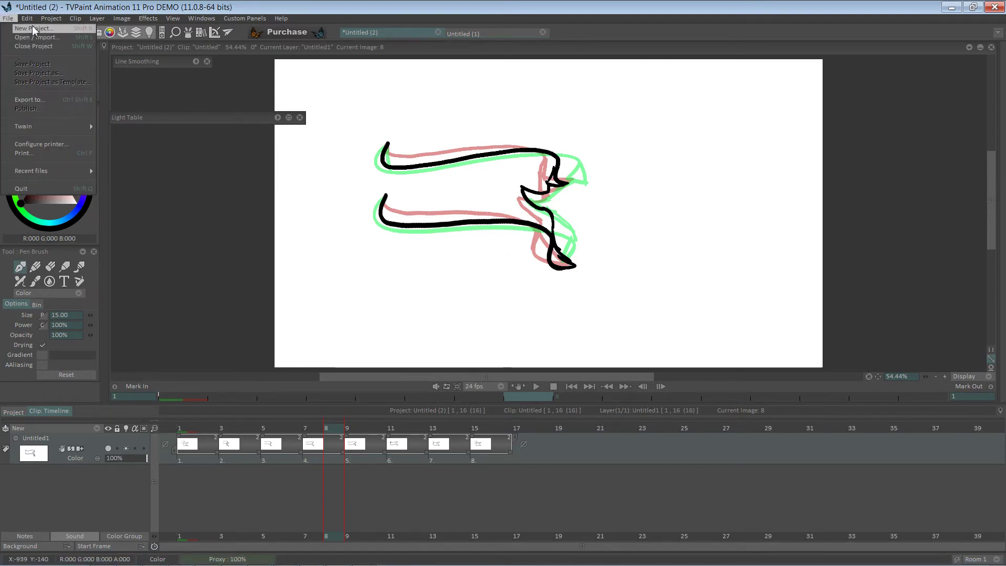
pyautogui.click(33, 29)
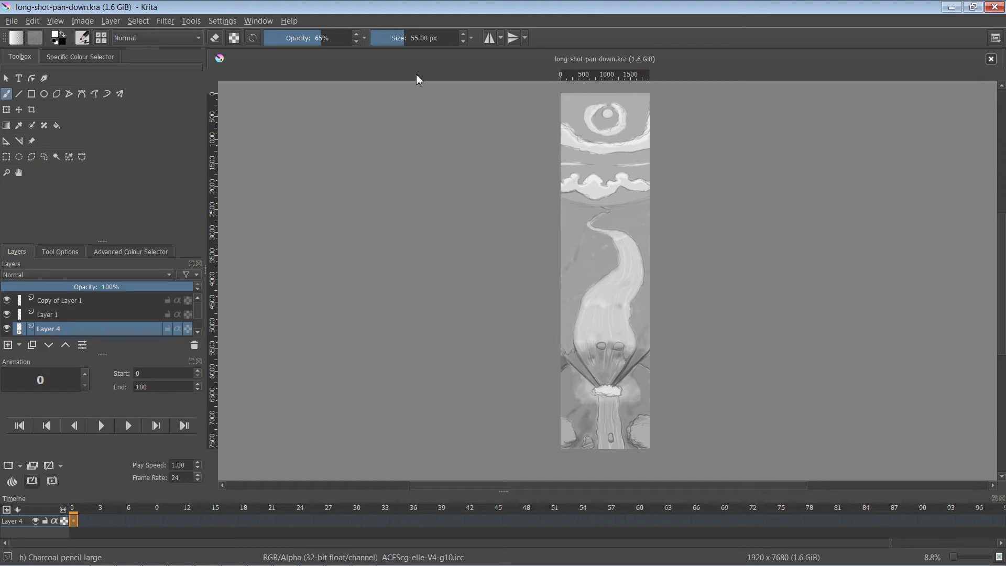
# Check the background image's width and height in Krita's image properties.
pyautogui.click(88, 22)
pyautogui.click(116, 38)
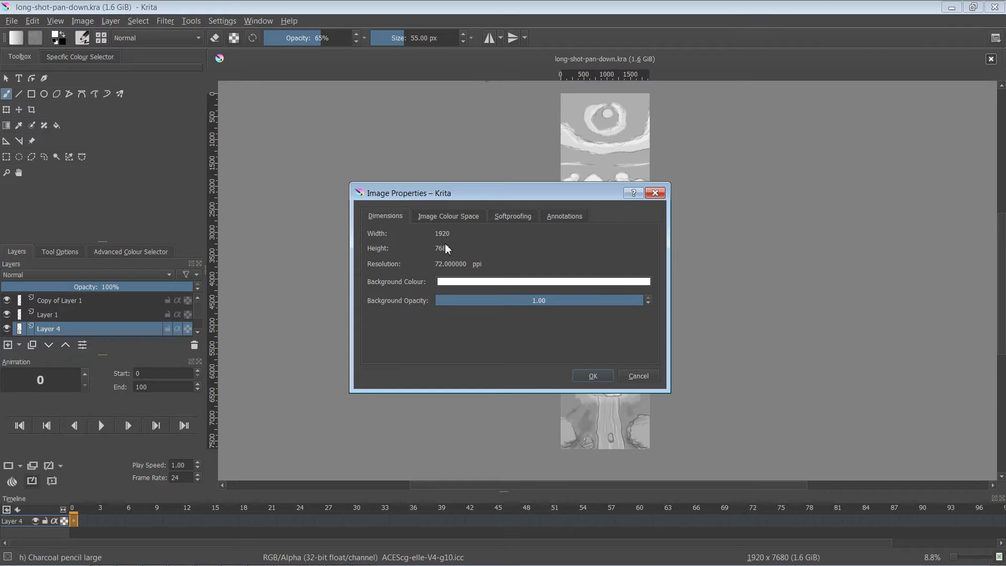
pyautogui.click(602, 374)
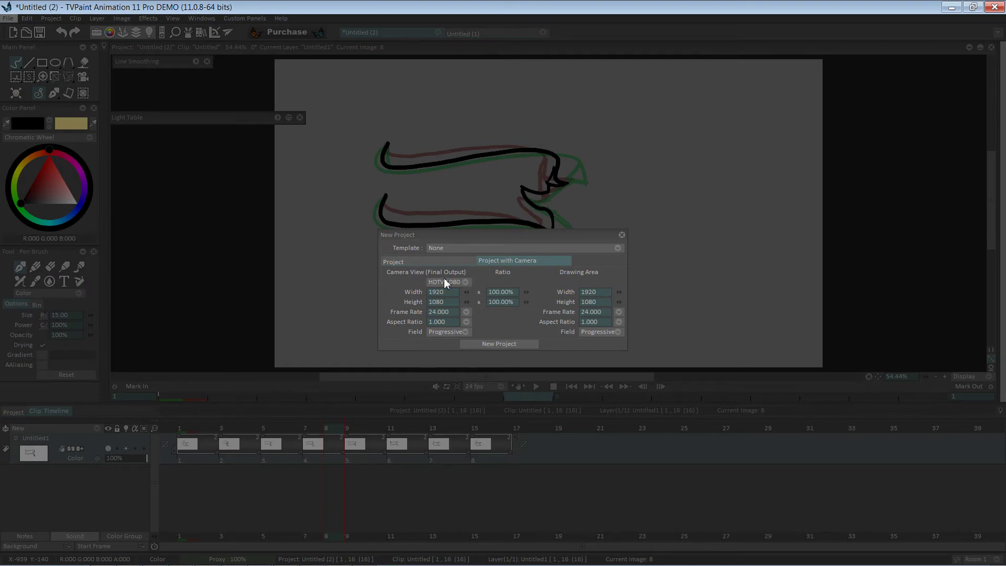
# Create the TVPaint project with camera, setting its drawing area to 1920 x 7680.
pyautogui.click(599, 292)
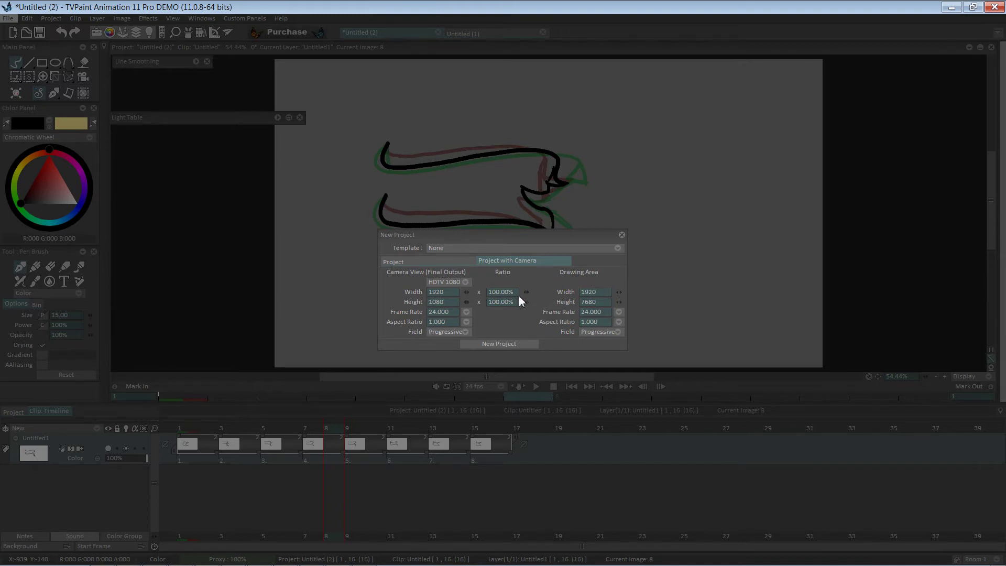
pyautogui.click(506, 345)
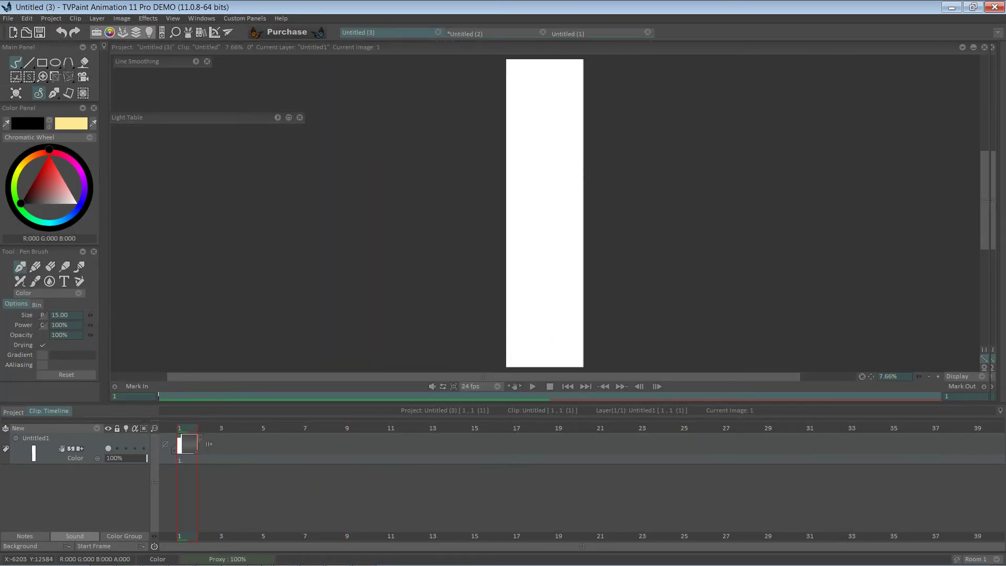
# Switch back to Krita and save a copy of the background as the JPEG image long-shot-pan-down.jpg.
pyautogui.moveTo(259, 558)
pyautogui.click(355, 557)
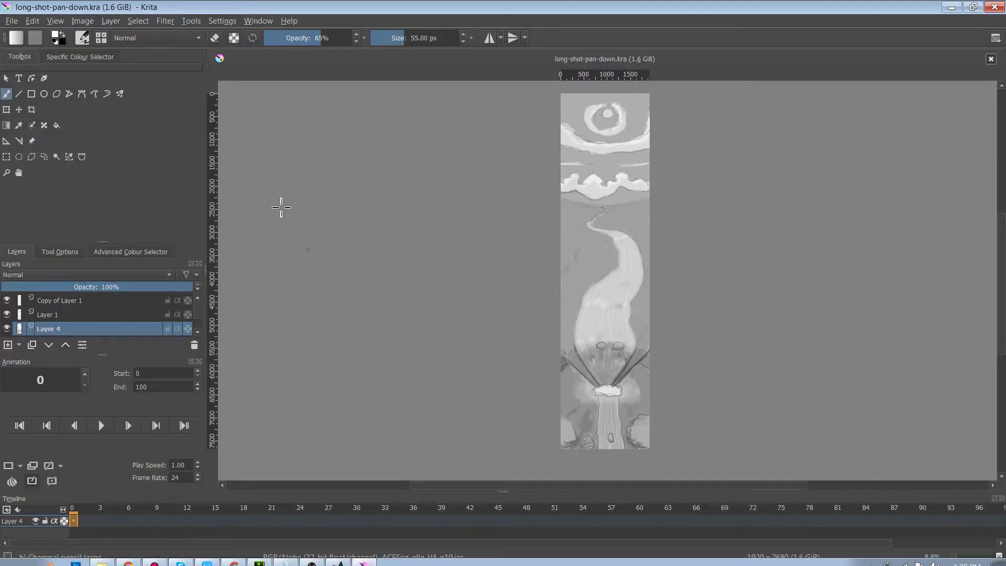
pyautogui.click(12, 21)
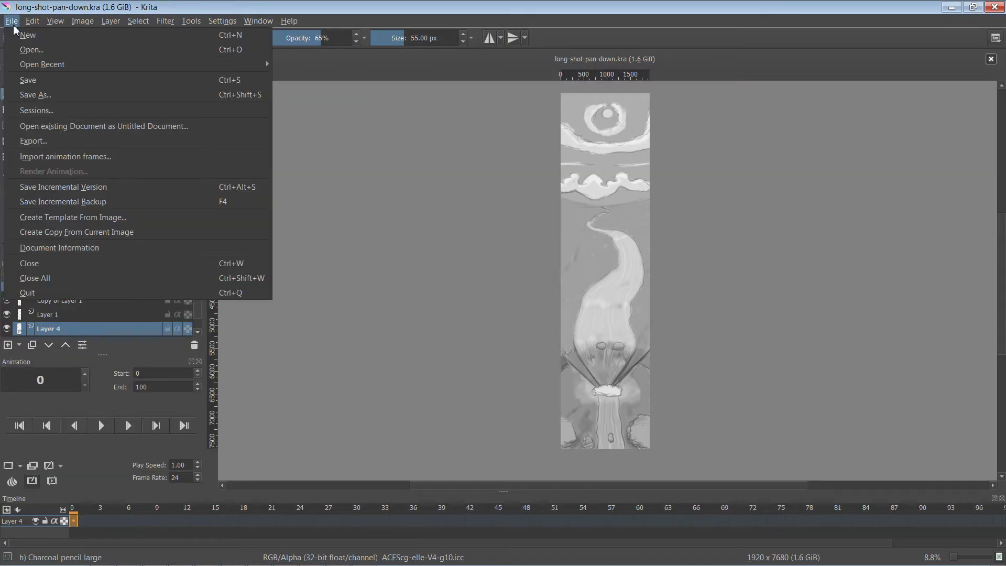
pyautogui.click(49, 95)
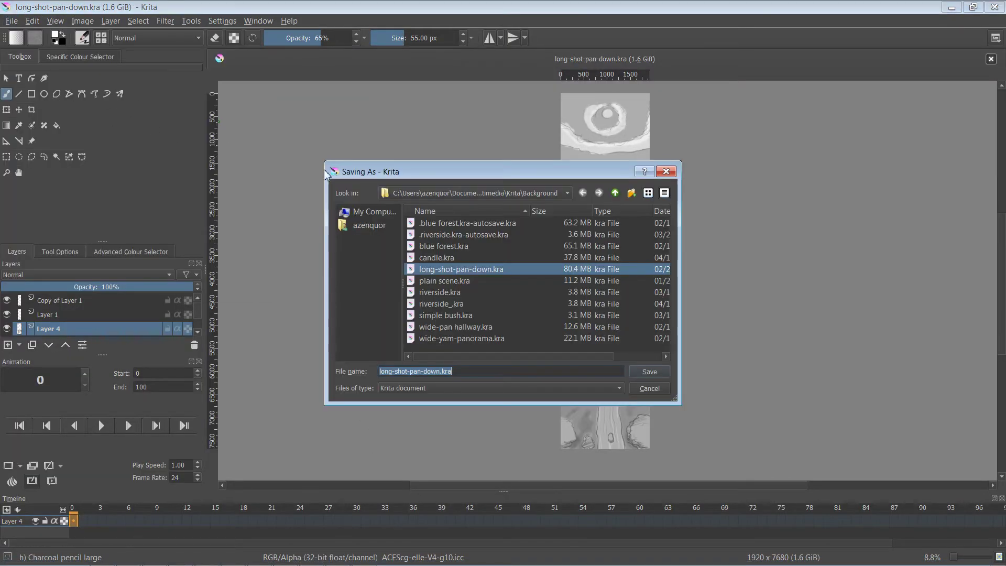
pyautogui.click(439, 388)
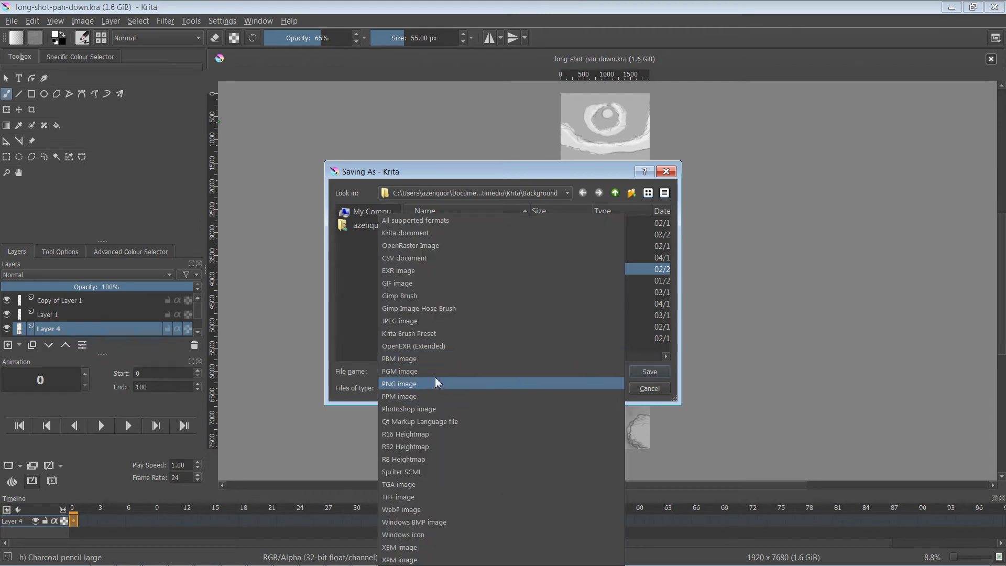
pyautogui.click(431, 321)
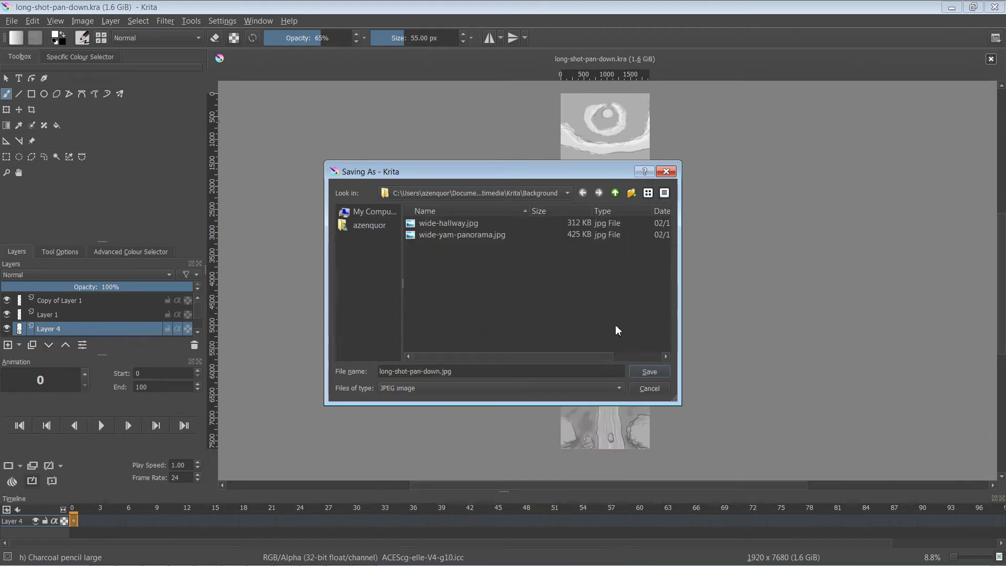
# Save the drawing as the JPEG image long-shot-pan-down.jpg at 80% quality with the ICC profile included.
pyautogui.click(652, 371)
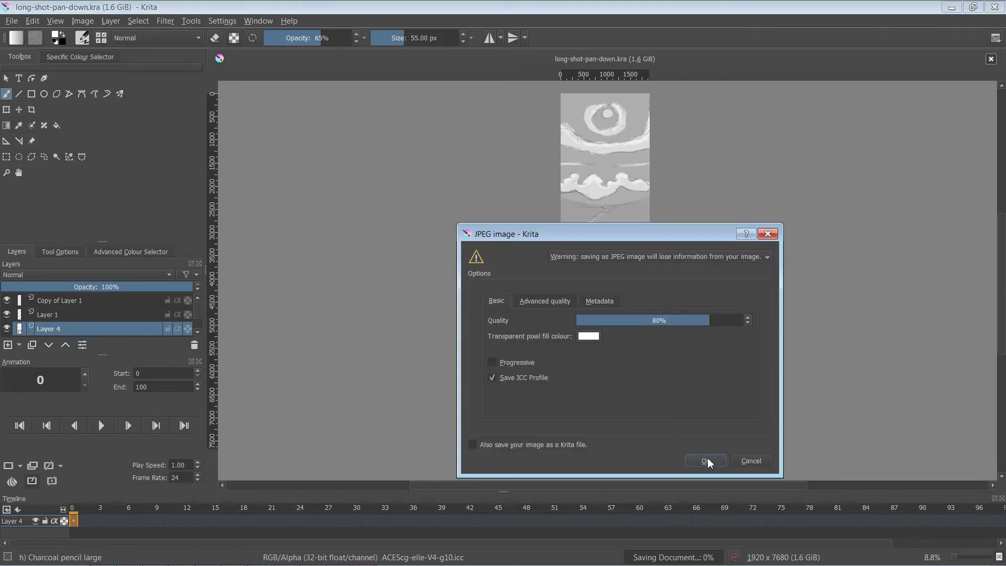
pyautogui.click(706, 460)
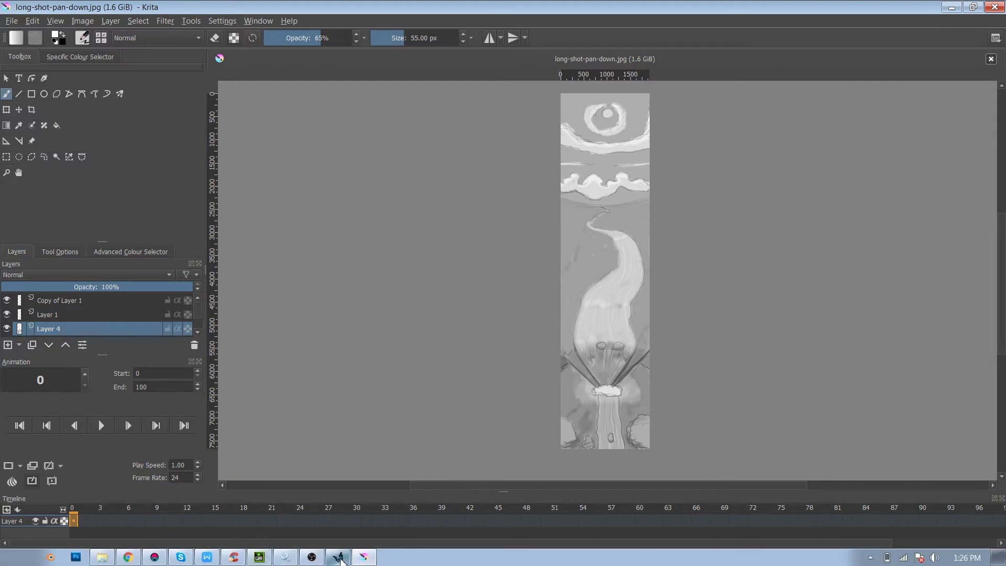
# Switch to TVPaint Animation and import long-shot-pan-down.jpg as a layer stretched to the project size.
pyautogui.click(338, 557)
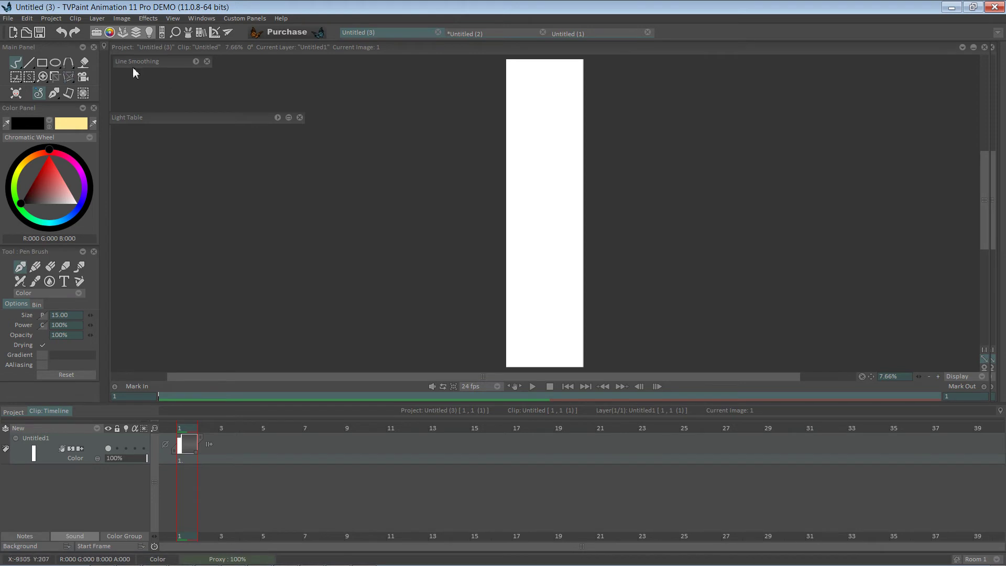
pyautogui.click(8, 18)
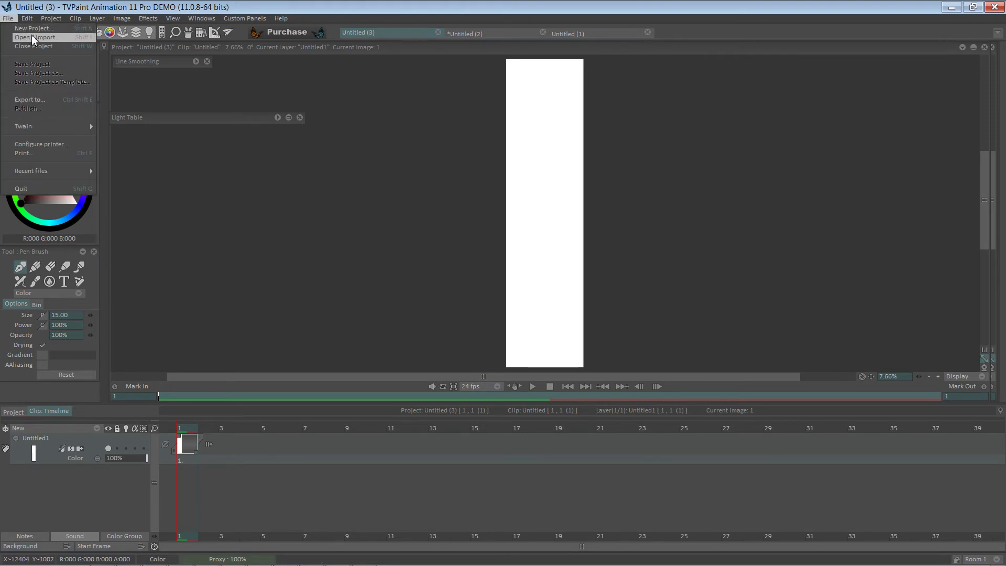
pyautogui.moveTo(52, 20)
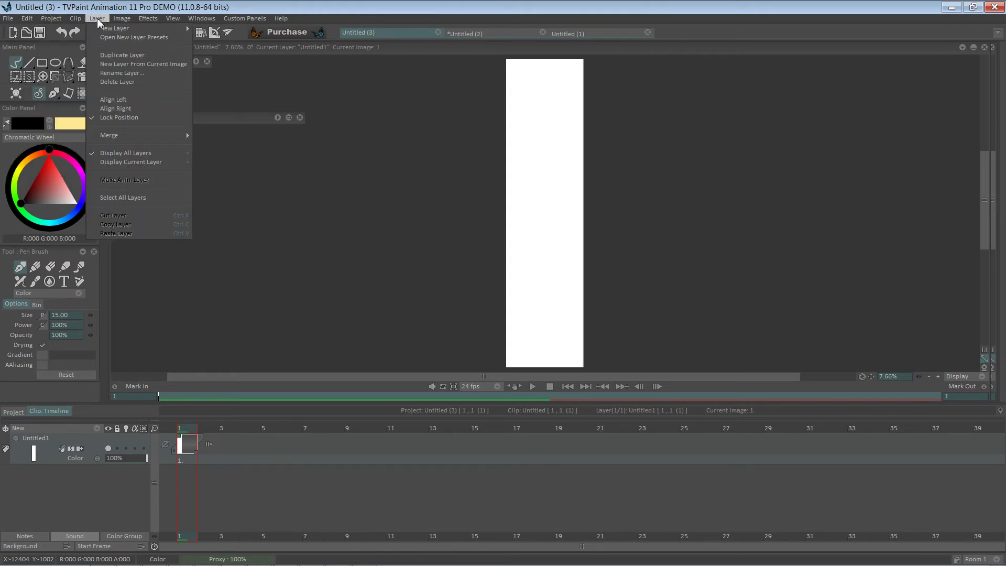
pyautogui.moveTo(119, 21)
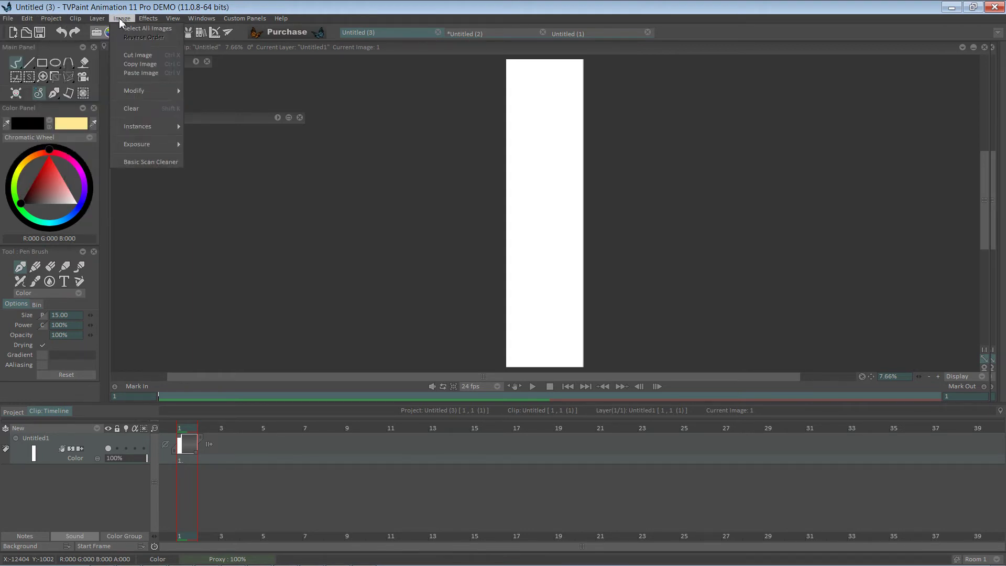
pyautogui.moveTo(16, 20)
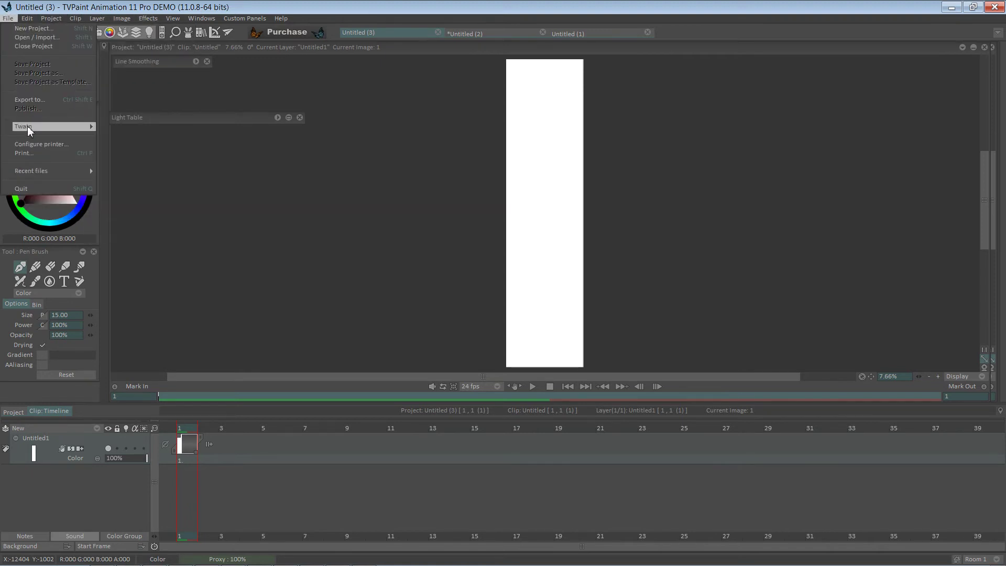
pyautogui.click(48, 42)
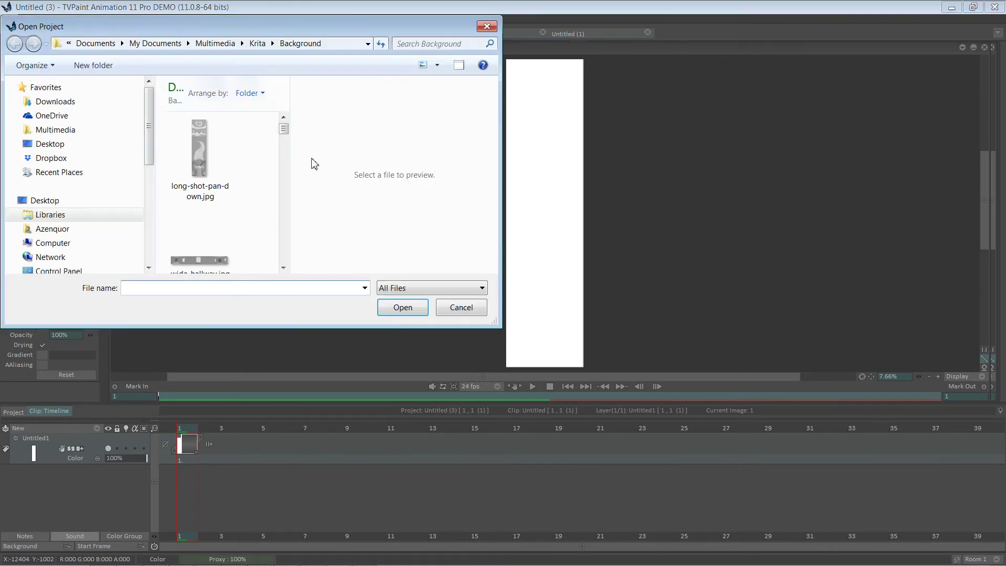
pyautogui.click(210, 154)
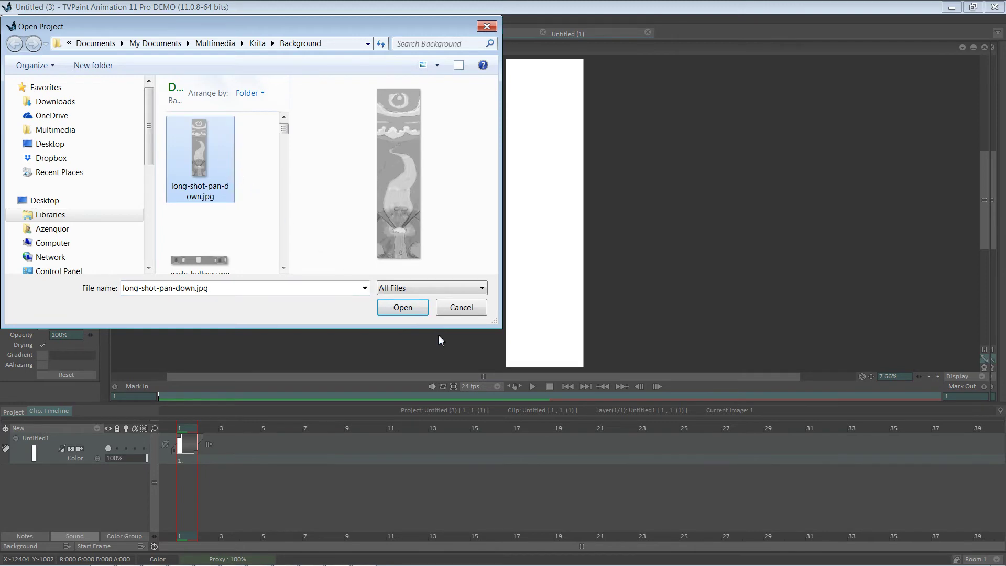
pyautogui.click(411, 309)
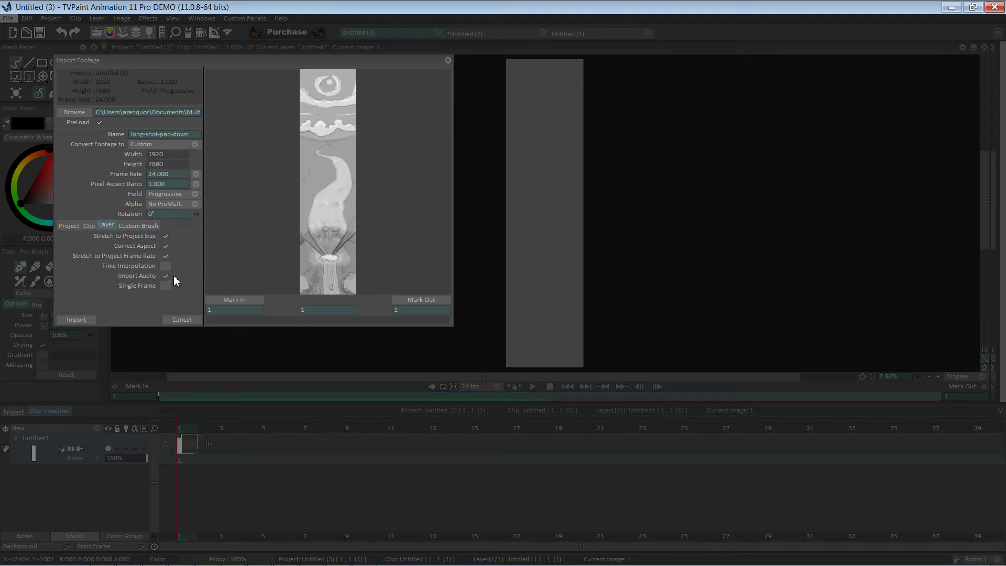
pyautogui.click(84, 319)
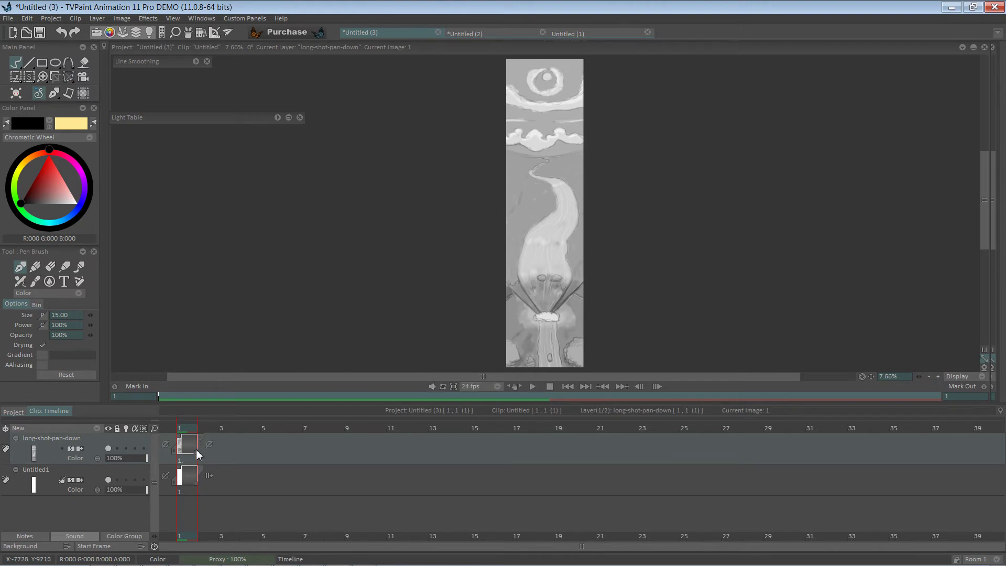
# Extend the long-shot-pan-down layer to a length of 120 frames on the timeline.
pyautogui.moveTo(196, 453); pyautogui.dragTo(976, 453)
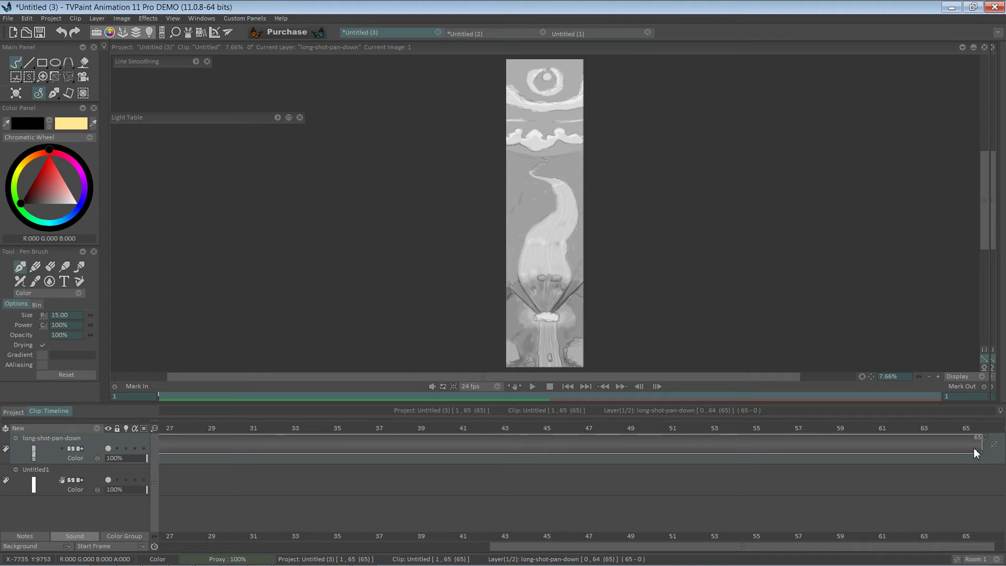
pyautogui.moveTo(975, 453); pyautogui.dragTo(699, 447)
pyautogui.moveTo(785, 545)
pyautogui.mouseDown()
pyautogui.moveTo(351, 502)
pyautogui.moveTo(166, 500)
pyautogui.moveTo(96, 514)
pyautogui.mouseUp()
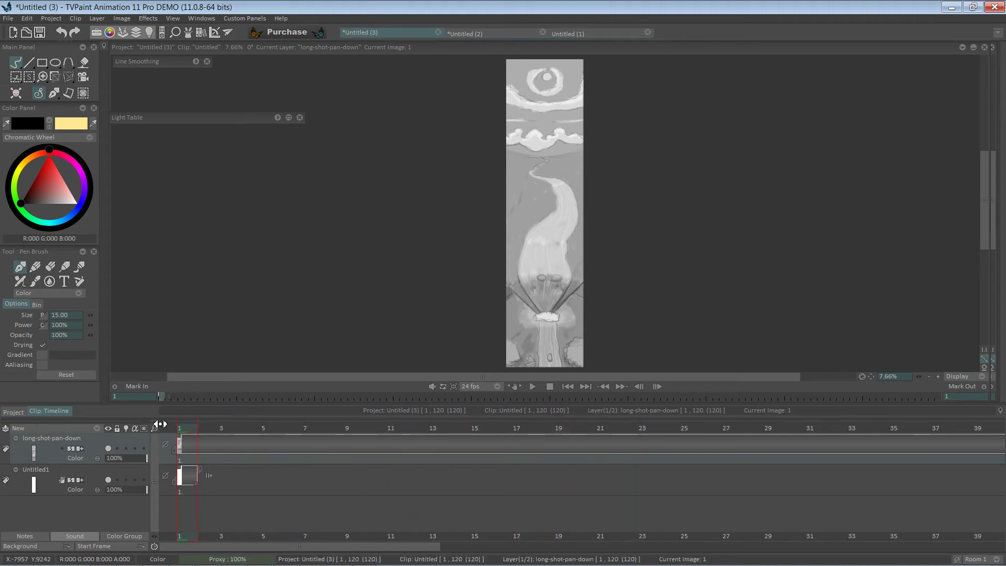
# Activate the Camera tool.
pyautogui.click(84, 79)
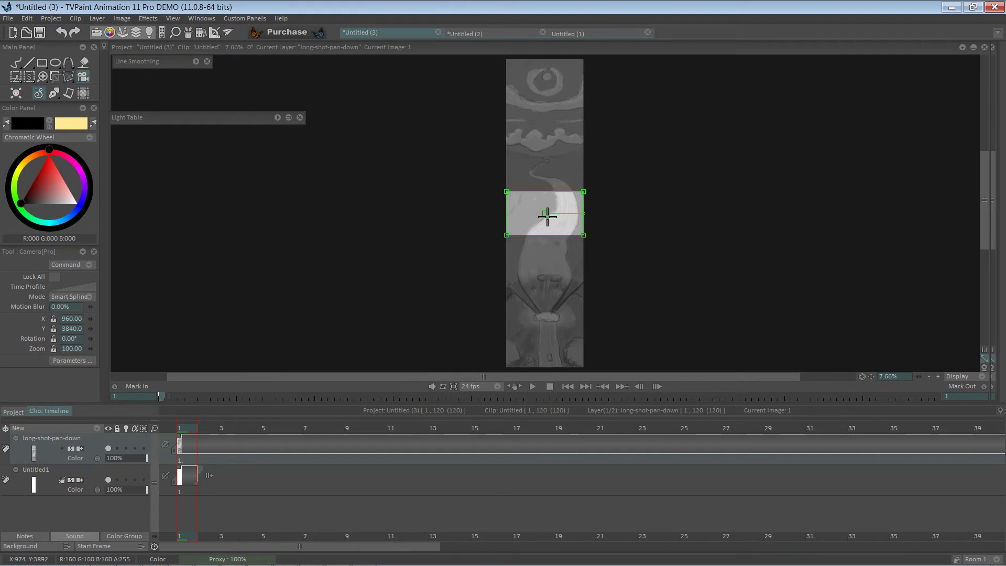
pyautogui.moveTo(547, 216)
pyautogui.mouseDown()
pyautogui.moveTo(552, 190)
pyautogui.moveTo(541, 205)
pyautogui.mouseUp()
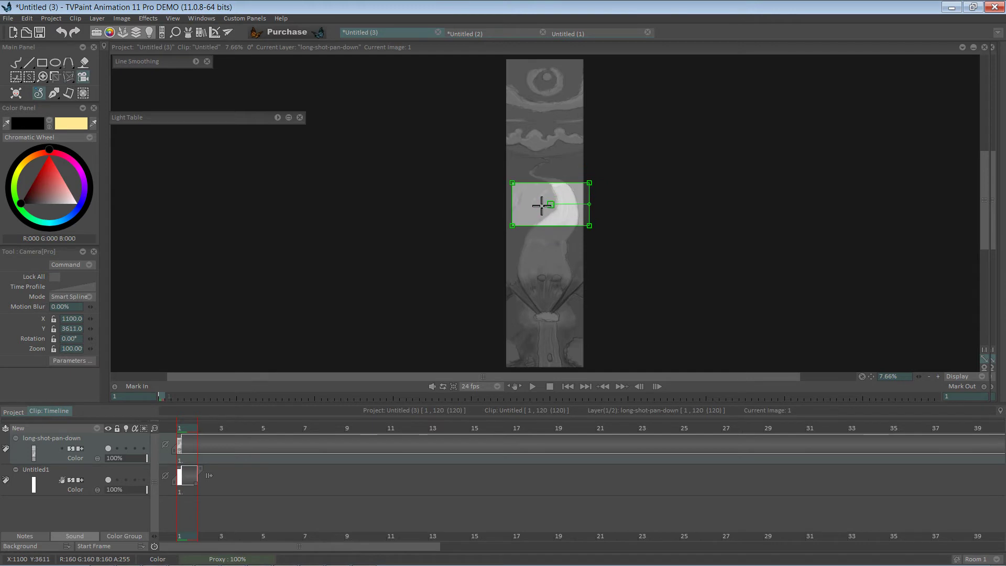
pyautogui.hotkey('ctrl', 'z')
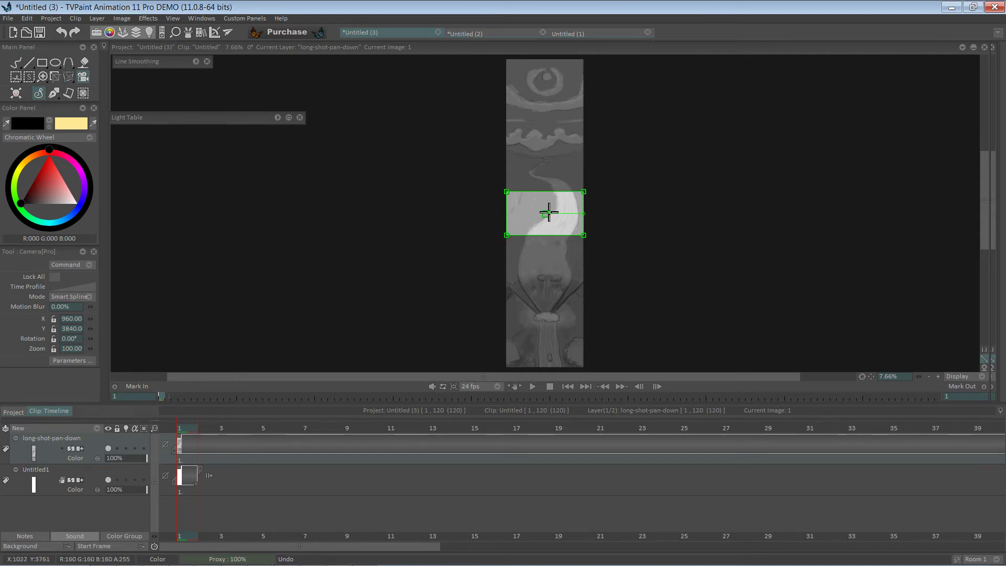
pyautogui.moveTo(545, 215); pyautogui.dragTo(544, 215)
pyautogui.hotkey('ctrl', 'z')
# Frame the camera's start on the artwork's top at about 95% zoom and add an end position at its bottom at about 99% zoom.
pyautogui.moveTo(548, 215); pyautogui.dragTo(562, 79)
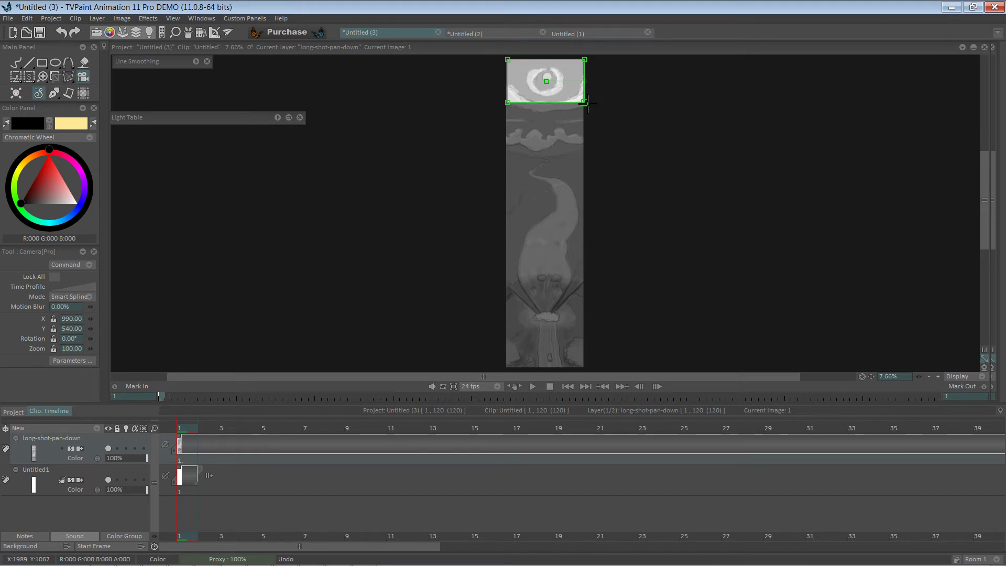
pyautogui.moveTo(588, 104); pyautogui.dragTo(546, 80)
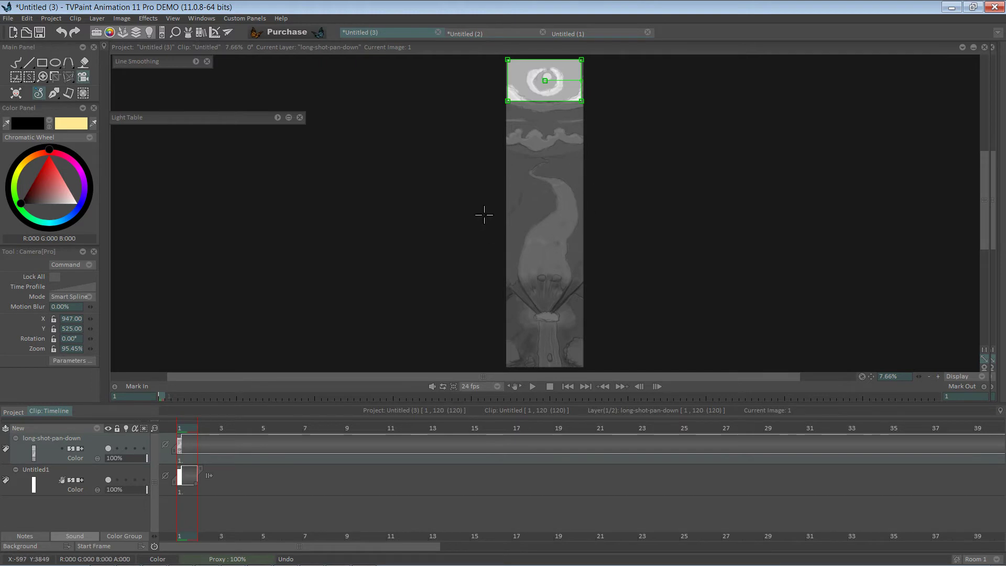
pyautogui.click(544, 255)
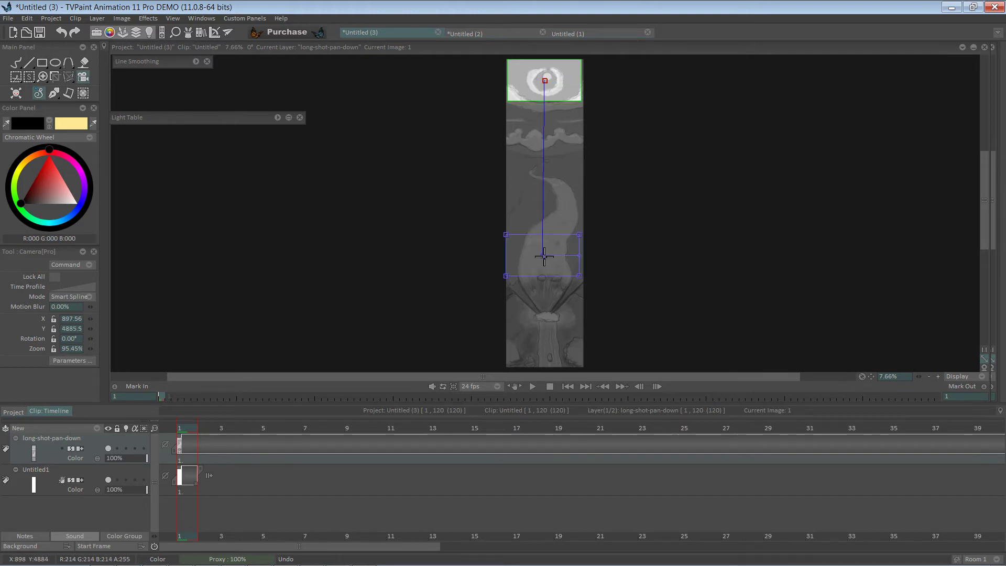
pyautogui.moveTo(543, 256); pyautogui.dragTo(551, 347)
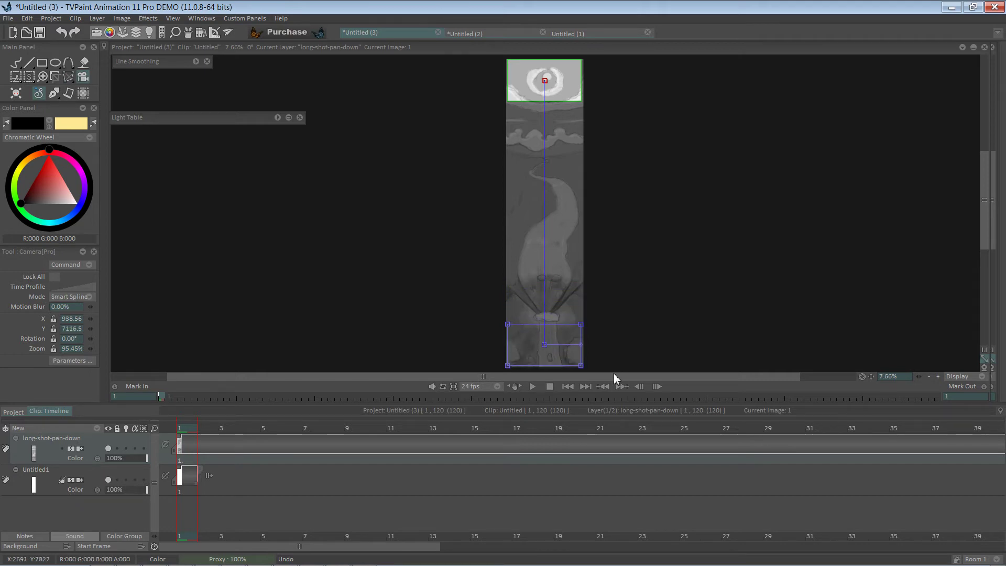
pyautogui.moveTo(581, 367); pyautogui.dragTo(584, 365)
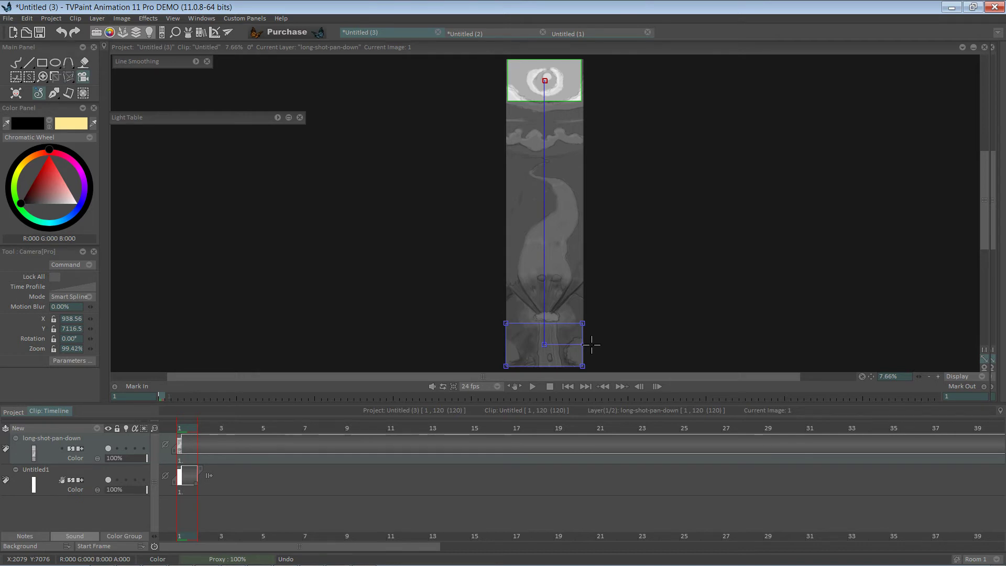
# Preview the downward pan through the camera view twice and stop the playback.
pyautogui.click(531, 386)
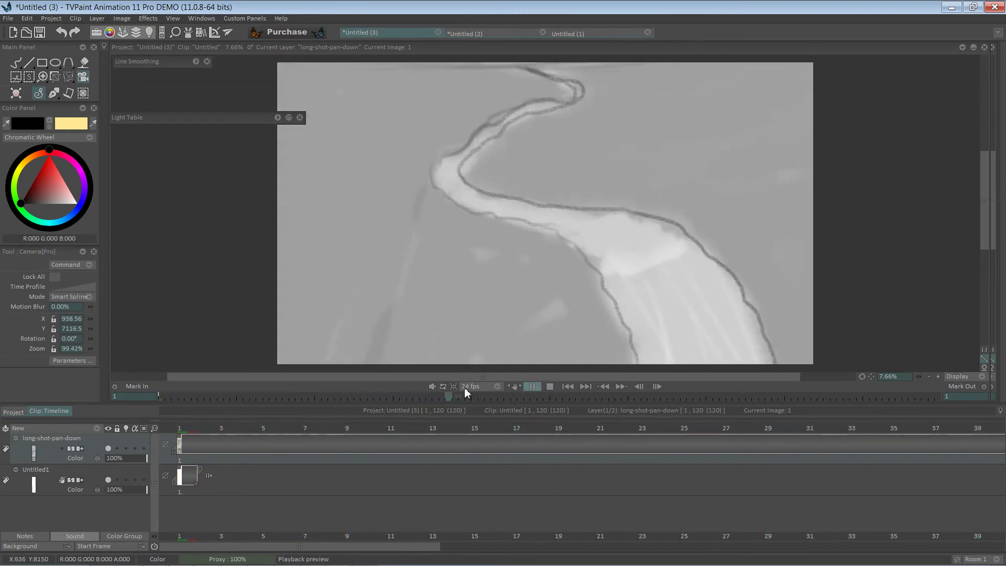
pyautogui.click(547, 388)
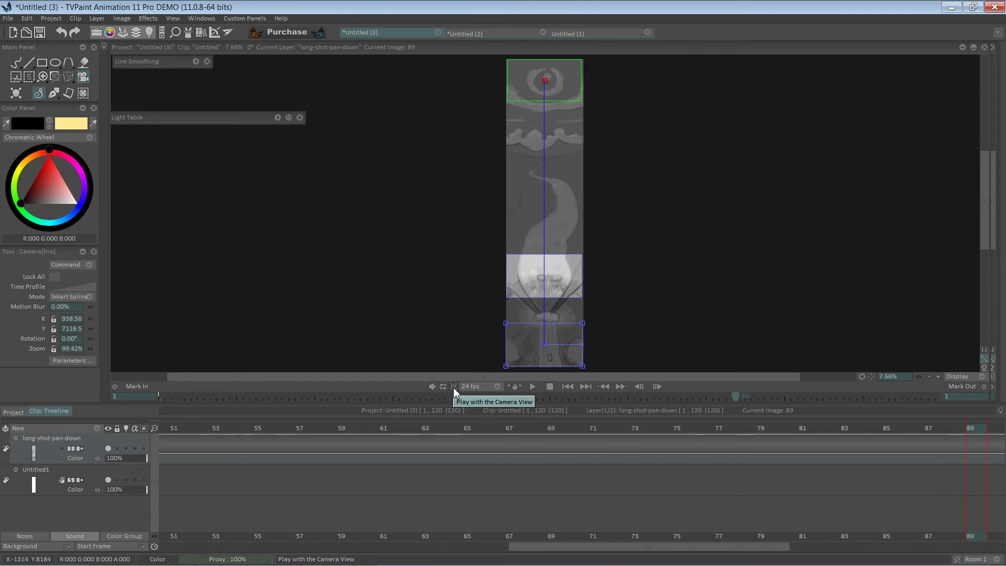
pyautogui.click(453, 386)
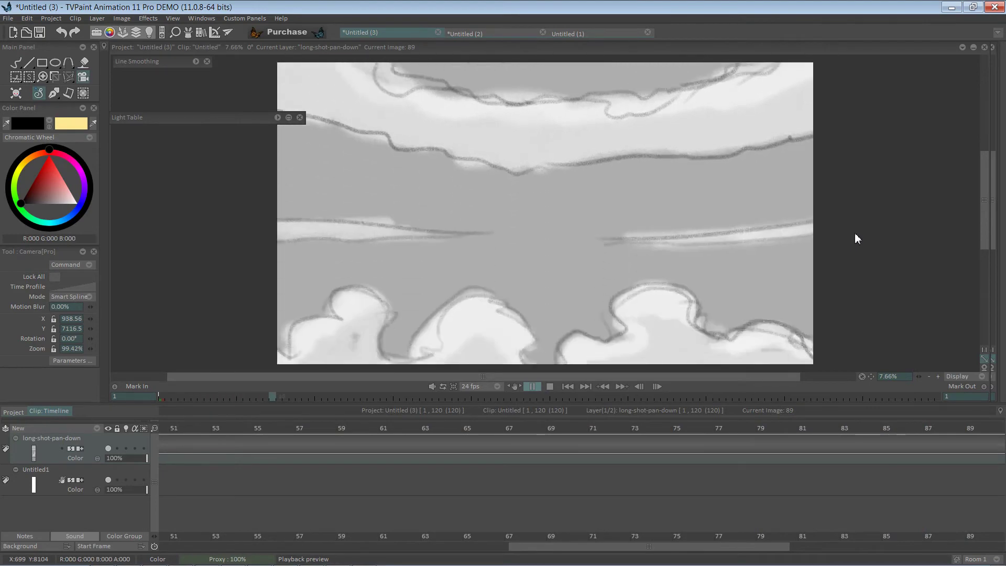
pyautogui.click(504, 267)
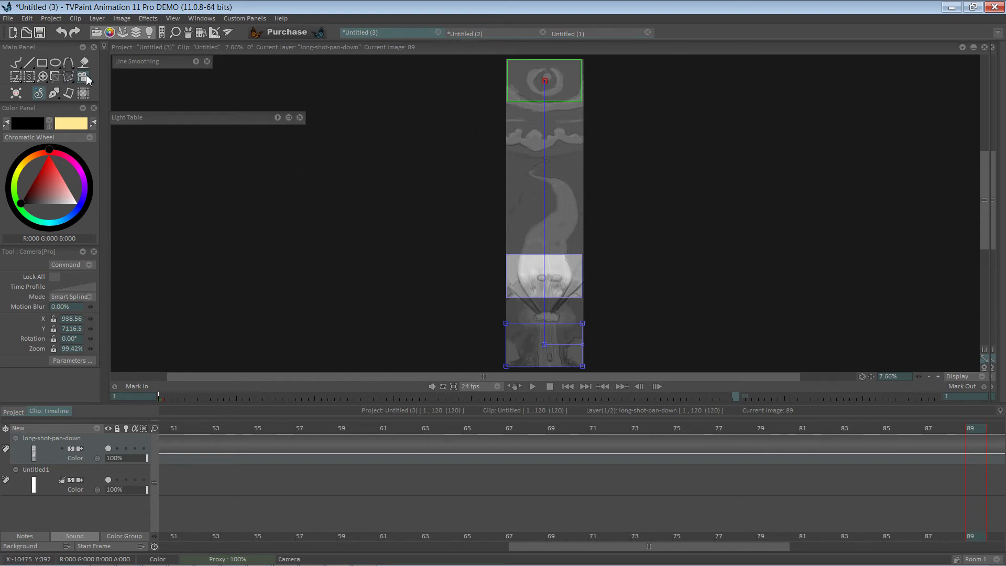
# Switch away from the Camera tool and back, and open the camera's time profile curve.
pyautogui.click(55, 63)
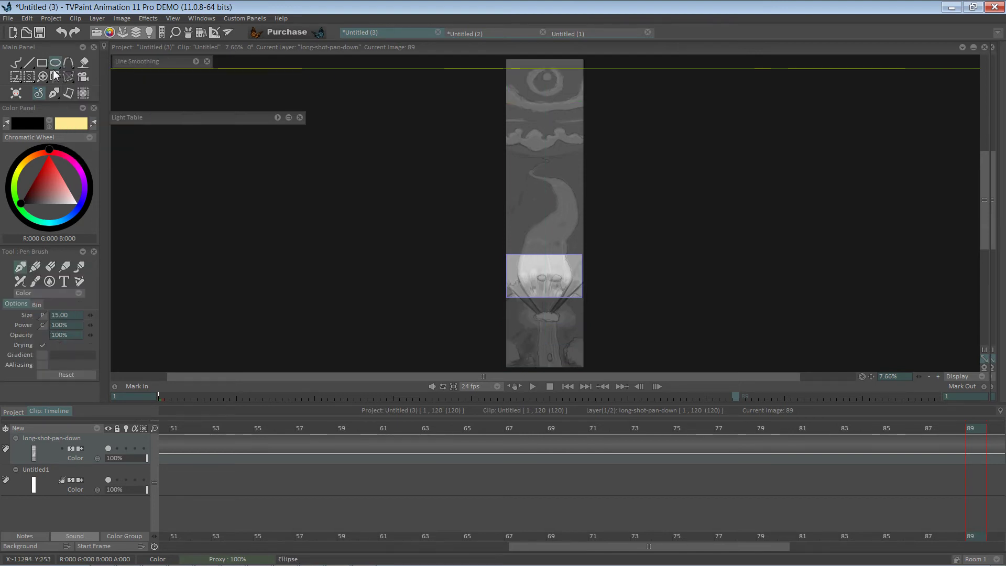
pyautogui.click(82, 80)
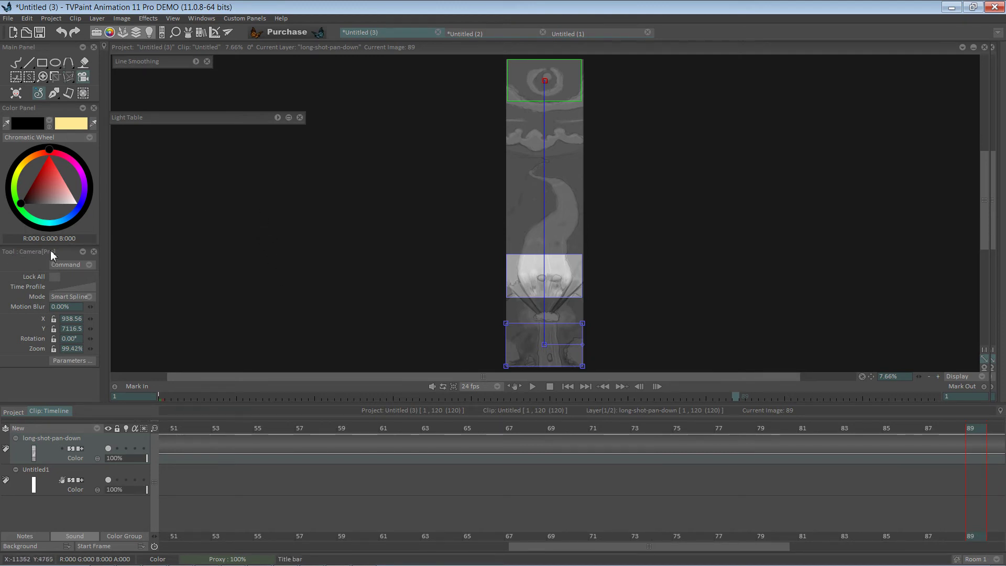
pyautogui.click(71, 287)
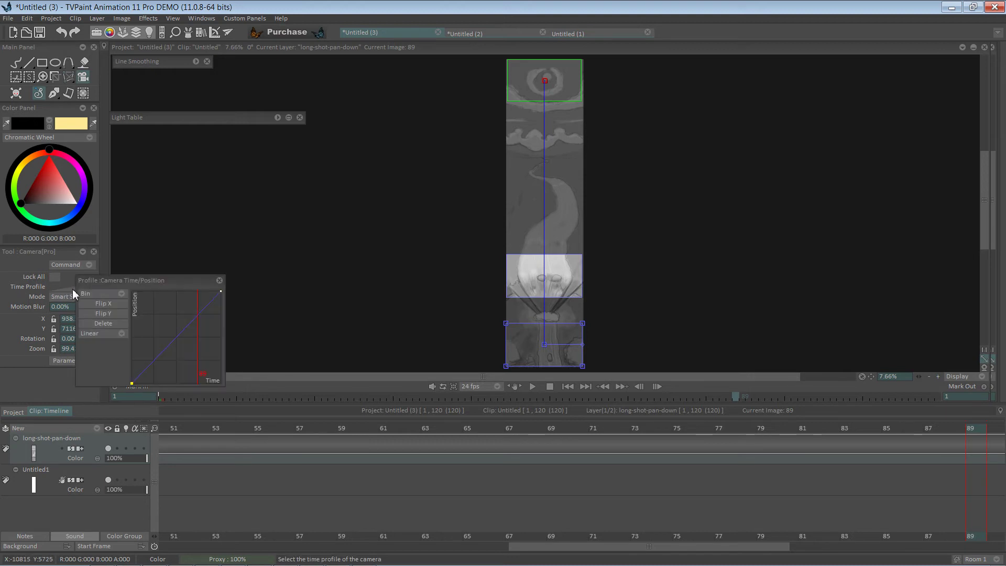
pyautogui.moveTo(194, 379); pyautogui.dragTo(187, 307)
pyautogui.click(168, 333)
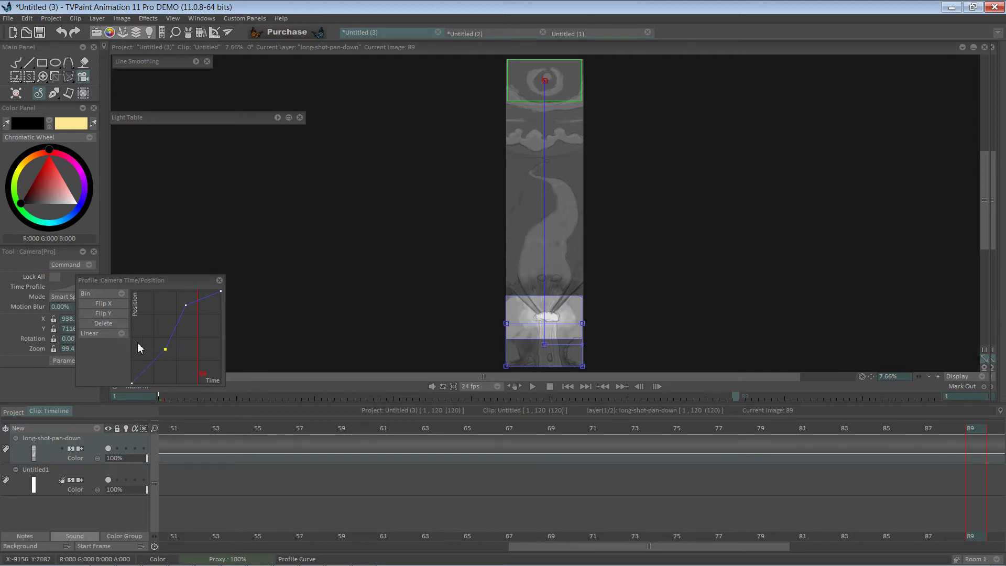
pyautogui.click(105, 323)
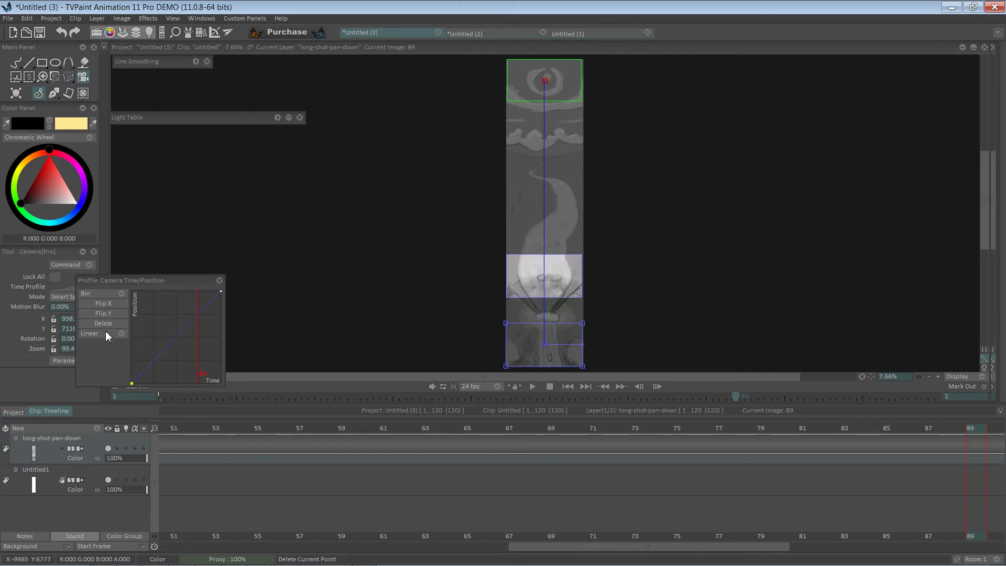
# Set the camera's time profile to Spline and add a low point near its start and a high point near its end for easing.
pyautogui.click(122, 335)
pyautogui.click(147, 343)
pyautogui.moveTo(899, 429)
pyautogui.mouseDown()
pyautogui.moveTo(644, 411)
pyautogui.moveTo(114, 419)
pyautogui.moveTo(573, 430)
pyautogui.moveTo(557, 424)
pyautogui.mouseUp()
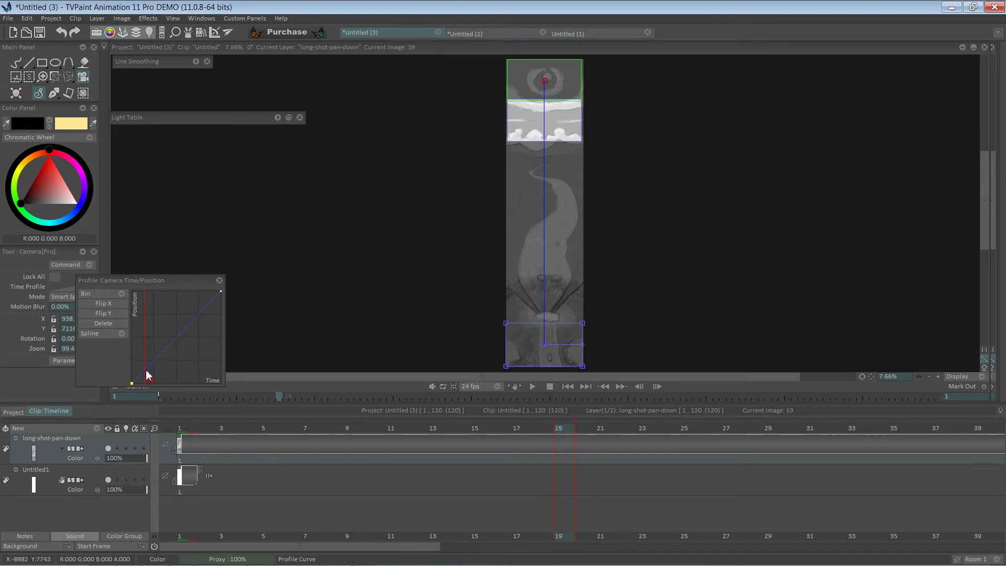
pyautogui.moveTo(146, 369); pyautogui.dragTo(150, 377)
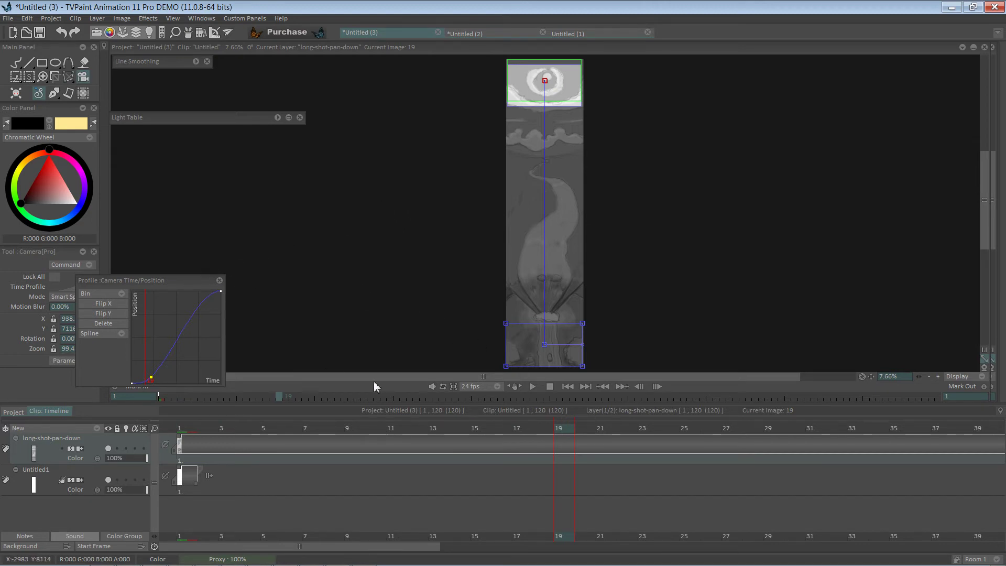
pyautogui.moveTo(205, 316); pyautogui.dragTo(198, 301)
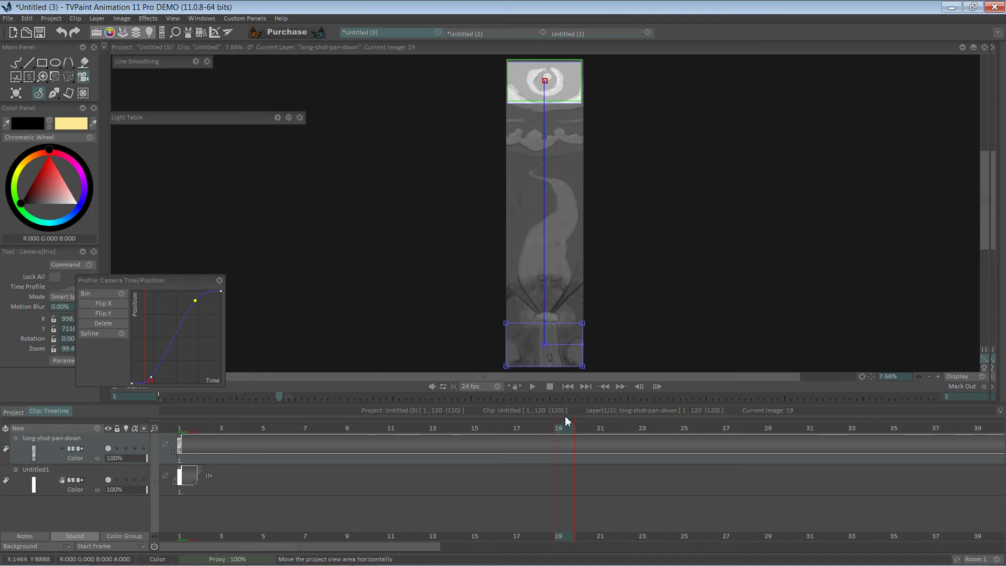
# Play part of the eased camera pan and stop the playback.
pyautogui.click(532, 386)
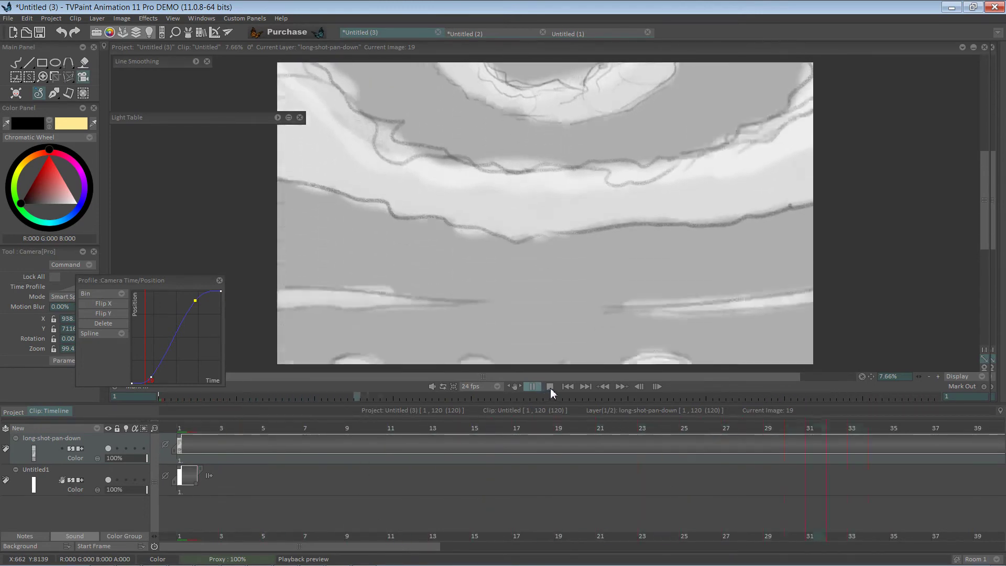
pyautogui.click(549, 387)
# Extend the end of the long-shot-pan-down layer from frame 120 to frame 441.
pyautogui.moveTo(418, 547); pyautogui.dragTo(979, 545)
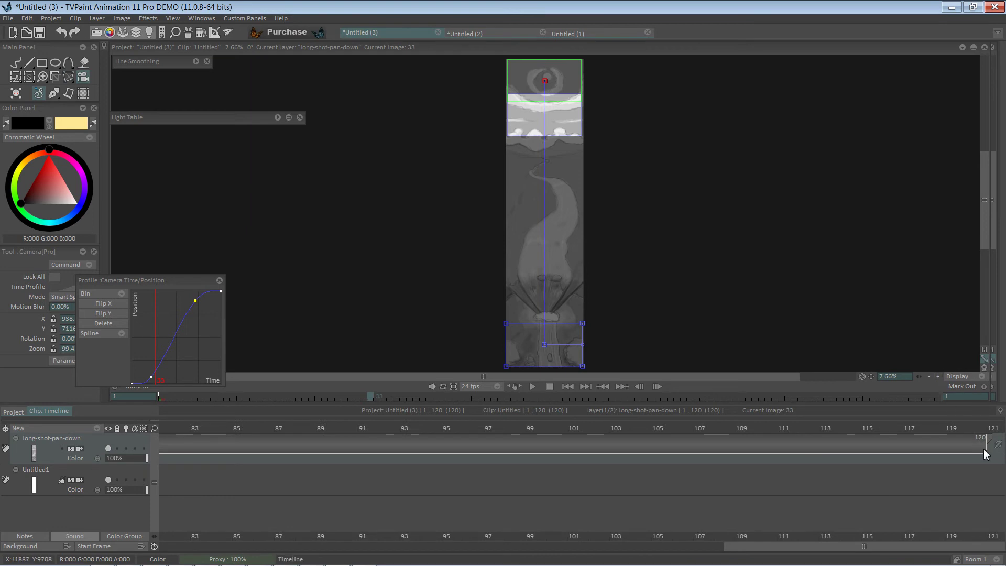
pyautogui.moveTo(987, 454)
pyautogui.mouseDown()
pyautogui.moveTo(1001, 448)
pyautogui.moveTo(981, 452)
pyautogui.moveTo(994, 455)
pyautogui.mouseUp()
pyautogui.moveTo(962, 546); pyautogui.dragTo(146, 517)
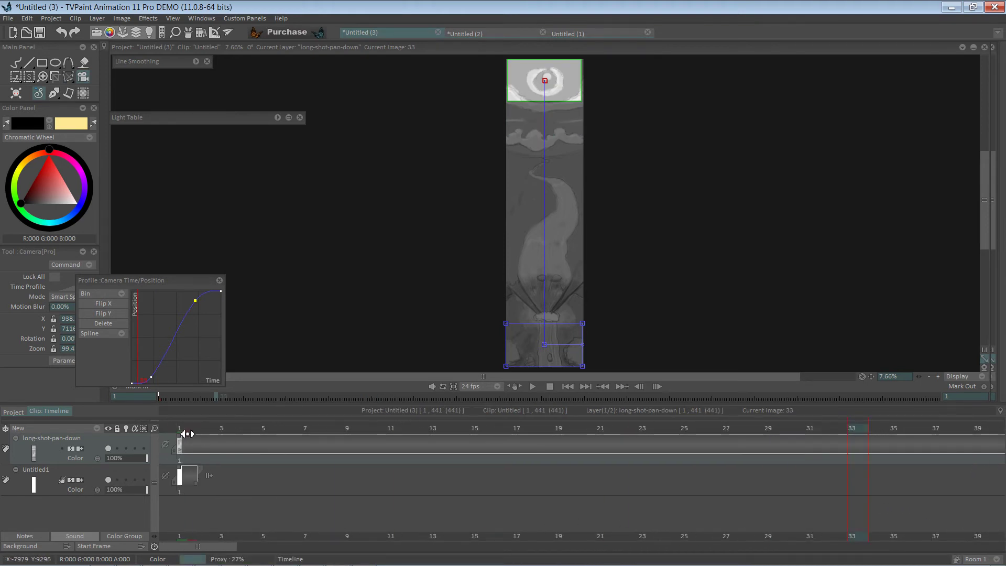
# Scrub the start and end of the lengthened camera pan and play it from the first frame.
pyautogui.moveTo(187, 434); pyautogui.dragTo(361, 430)
pyautogui.moveTo(673, 425); pyautogui.dragTo(461, 427)
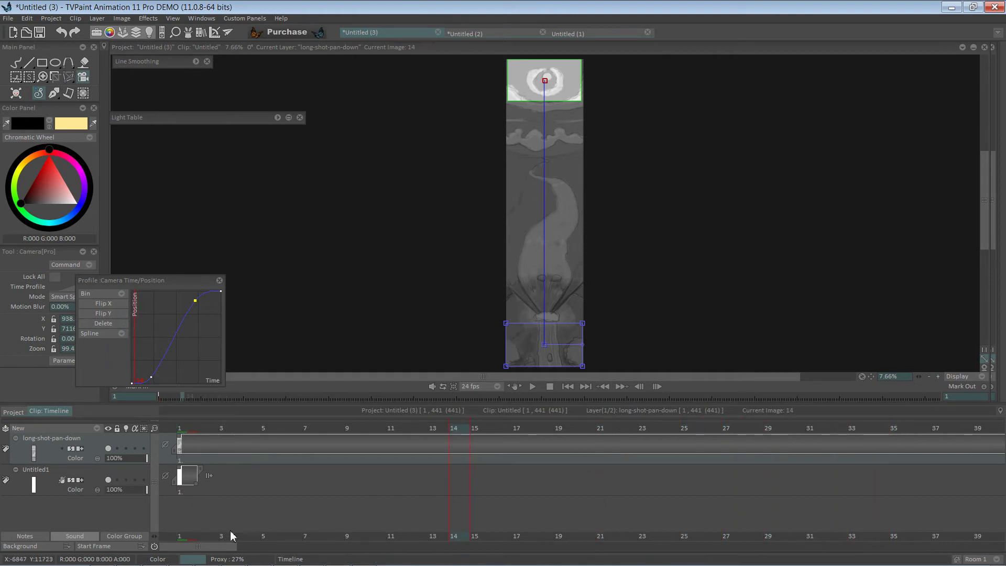
pyautogui.moveTo(224, 546); pyautogui.dragTo(911, 526)
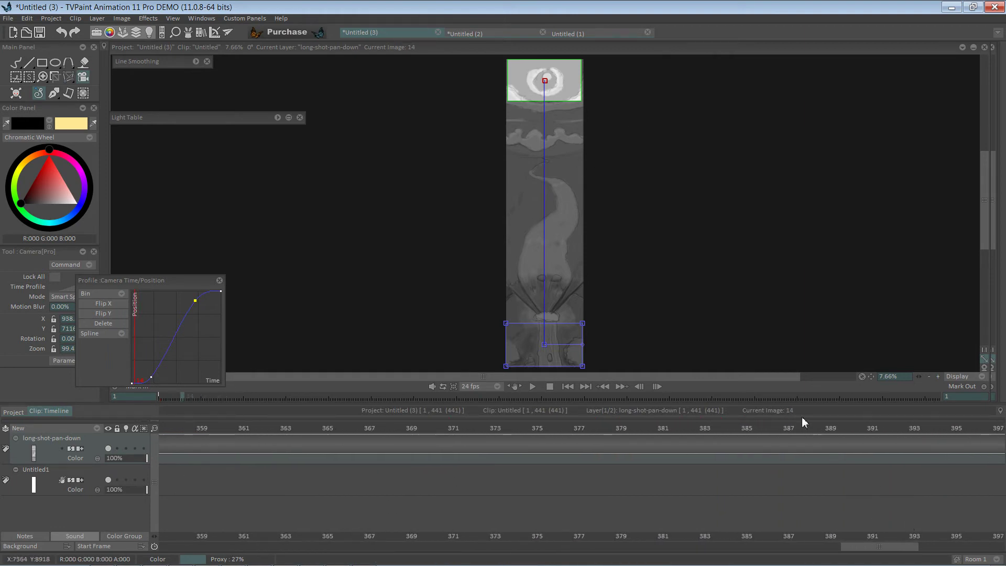
pyautogui.moveTo(808, 429); pyautogui.dragTo(422, 422)
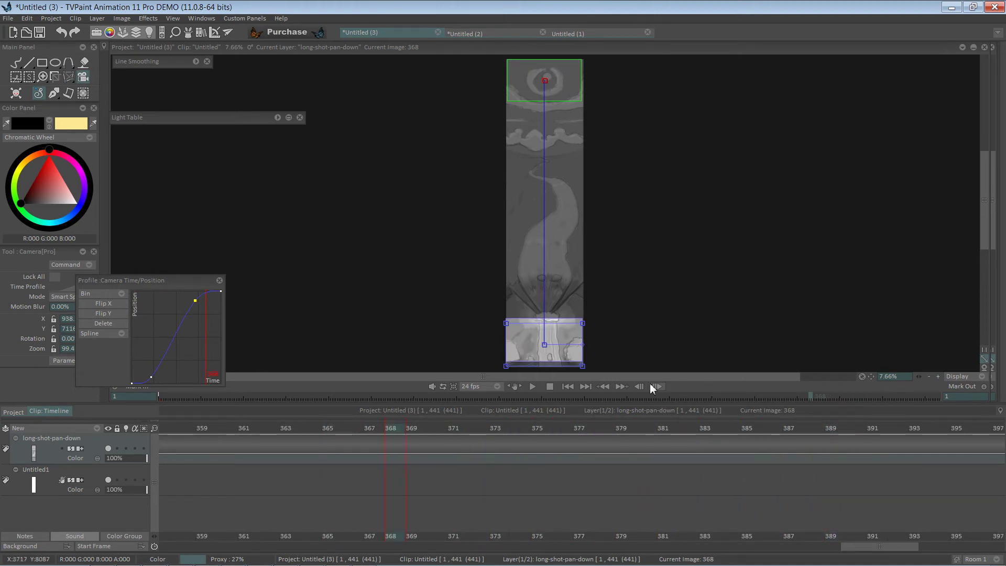
pyautogui.click(570, 389)
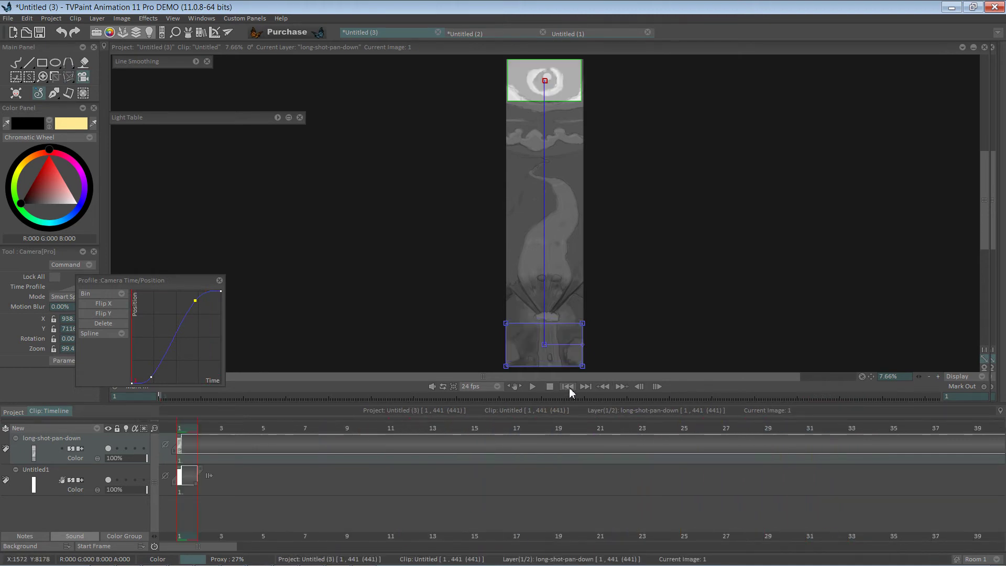
pyautogui.click(532, 386)
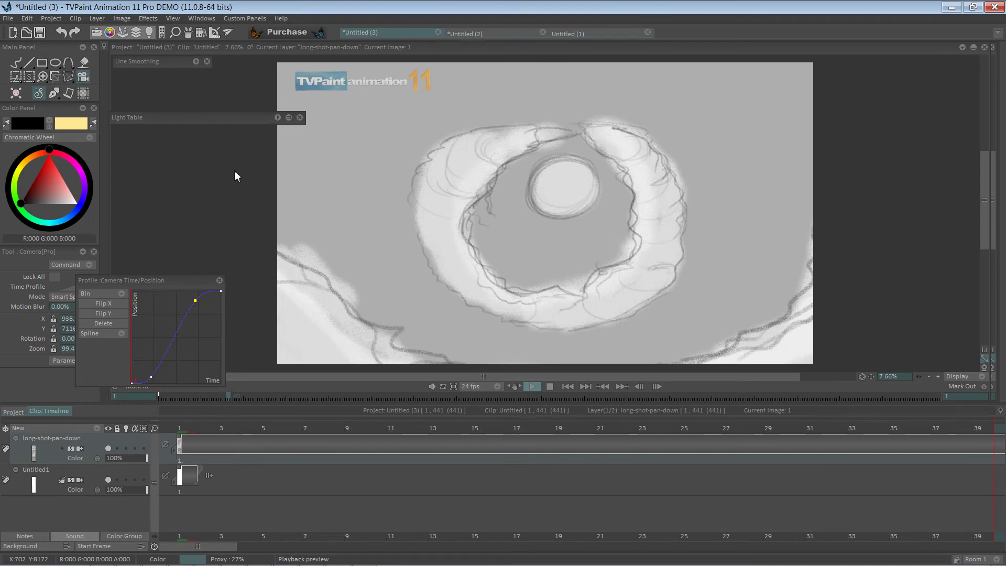
# Scrub through the beginning, end and middle of the camera pan, stopping at frame 238.
pyautogui.moveTo(196, 425); pyautogui.dragTo(298, 428)
pyautogui.moveTo(362, 437); pyautogui.dragTo(891, 428)
pyautogui.moveTo(225, 549); pyautogui.dragTo(811, 535)
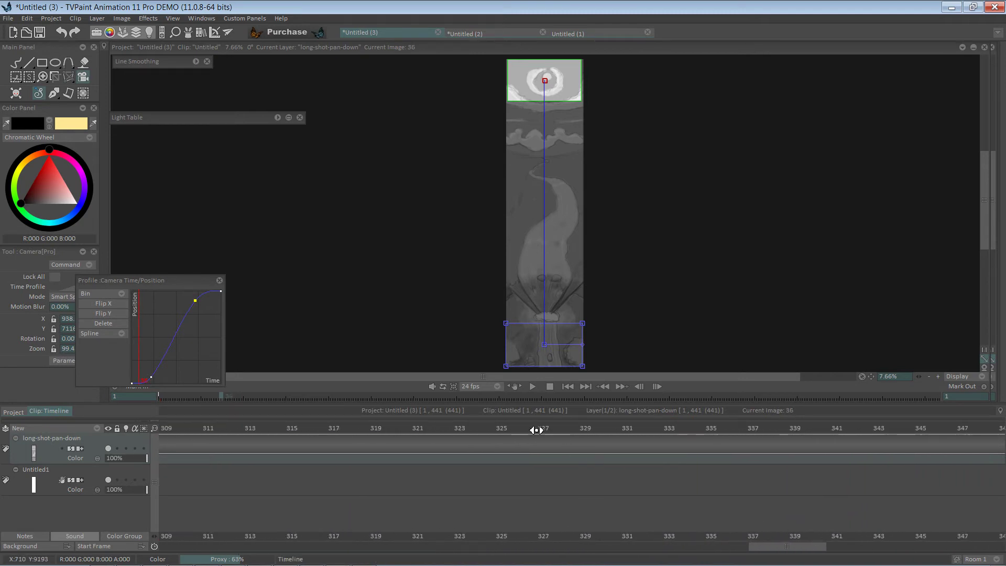
pyautogui.moveTo(547, 429)
pyautogui.mouseDown()
pyautogui.moveTo(592, 429)
pyautogui.moveTo(312, 416)
pyautogui.moveTo(183, 428)
pyautogui.mouseUp()
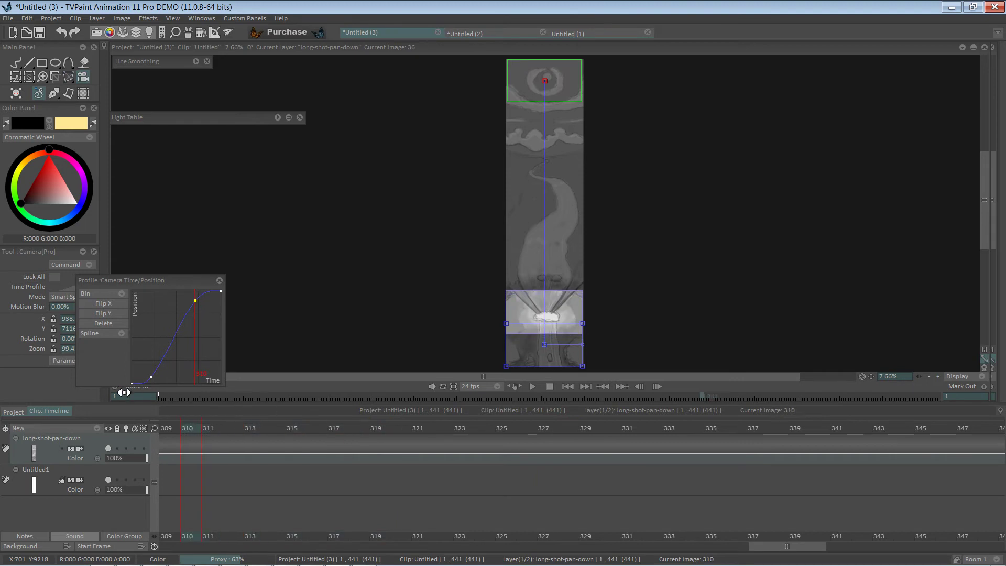
pyautogui.moveTo(758, 551); pyautogui.dragTo(445, 519)
pyautogui.moveTo(442, 426)
pyautogui.mouseDown()
pyautogui.moveTo(290, 411)
pyautogui.moveTo(971, 416)
pyautogui.mouseUp()
pyautogui.moveTo(507, 536); pyautogui.dragTo(623, 535)
pyautogui.moveTo(668, 434)
pyautogui.mouseDown()
pyautogui.moveTo(802, 419)
pyautogui.moveTo(715, 419)
pyautogui.moveTo(764, 418)
pyautogui.mouseUp()
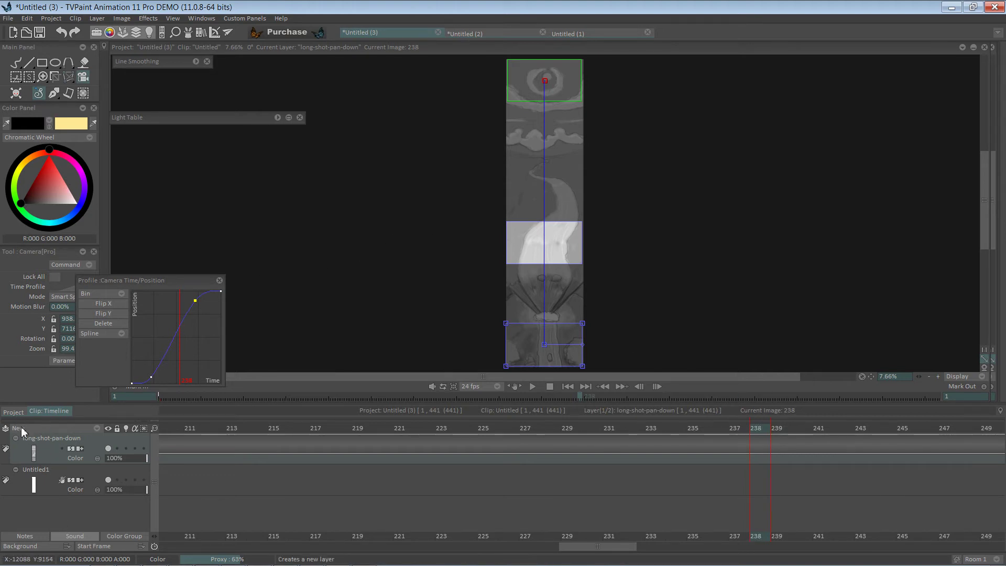
# Add a new animation layer at frame 238 above the background layer.
pyautogui.click(51, 430)
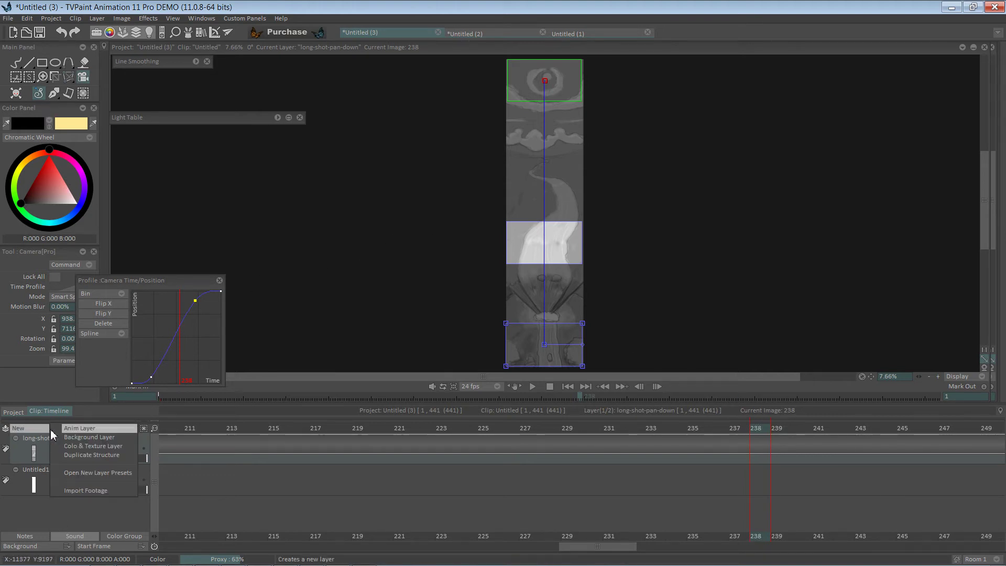
pyautogui.click(96, 428)
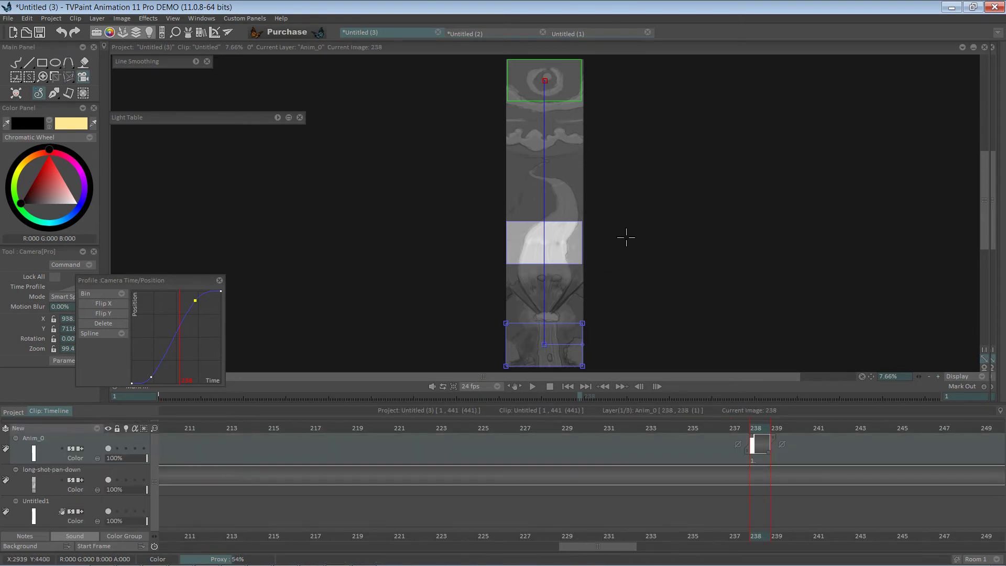
pyautogui.scroll(4, 626, 237)
pyautogui.moveTo(631, 241); pyautogui.dragTo(680, 255)
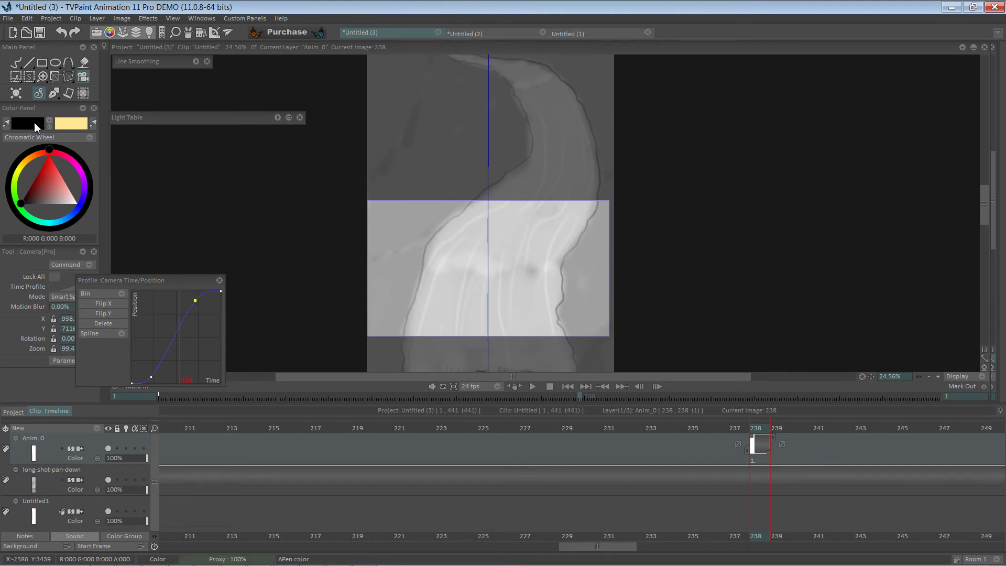
# Sketch and shade a flying bird with spread wings inside the camera frame, using the Pencil Brush in dark grey (RGB 63, 63, 63).
pyautogui.click(20, 74)
pyautogui.click(38, 94)
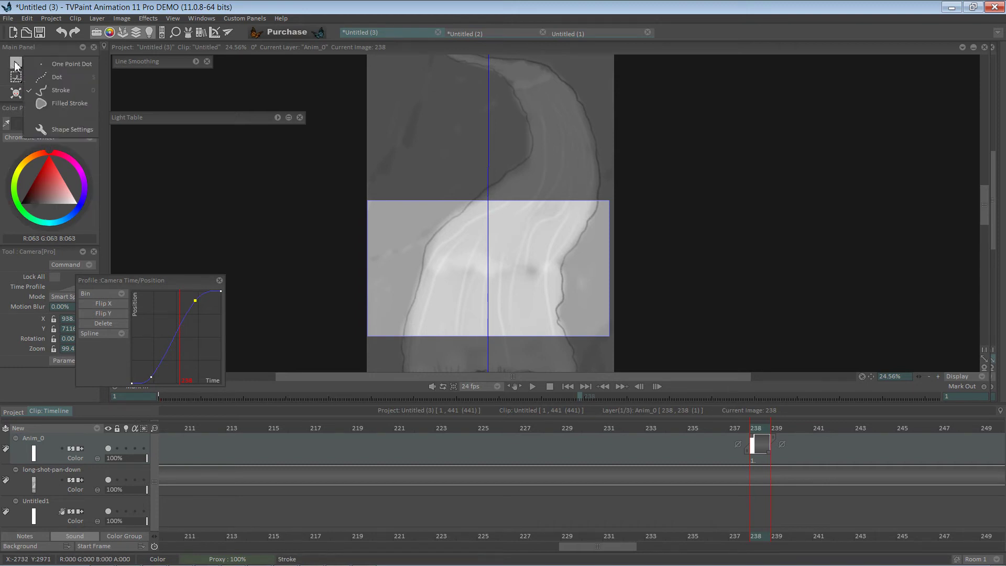
pyautogui.click(34, 267)
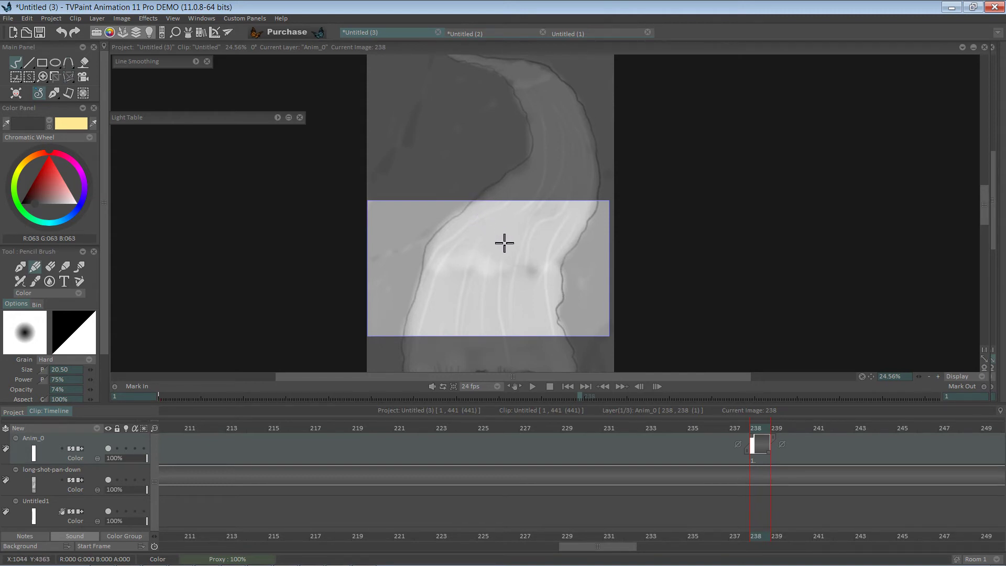
pyautogui.hotkey('ctrl', 'z')
pyautogui.moveTo(531, 229)
pyautogui.mouseDown()
pyautogui.moveTo(554, 220)
pyautogui.moveTo(513, 242)
pyautogui.moveTo(524, 228)
pyautogui.moveTo(509, 230)
pyautogui.moveTo(514, 218)
pyautogui.moveTo(484, 218)
pyautogui.moveTo(498, 221)
pyautogui.moveTo(489, 220)
pyautogui.moveTo(496, 232)
pyautogui.moveTo(454, 225)
pyautogui.moveTo(497, 242)
pyautogui.moveTo(462, 234)
pyautogui.mouseUp()
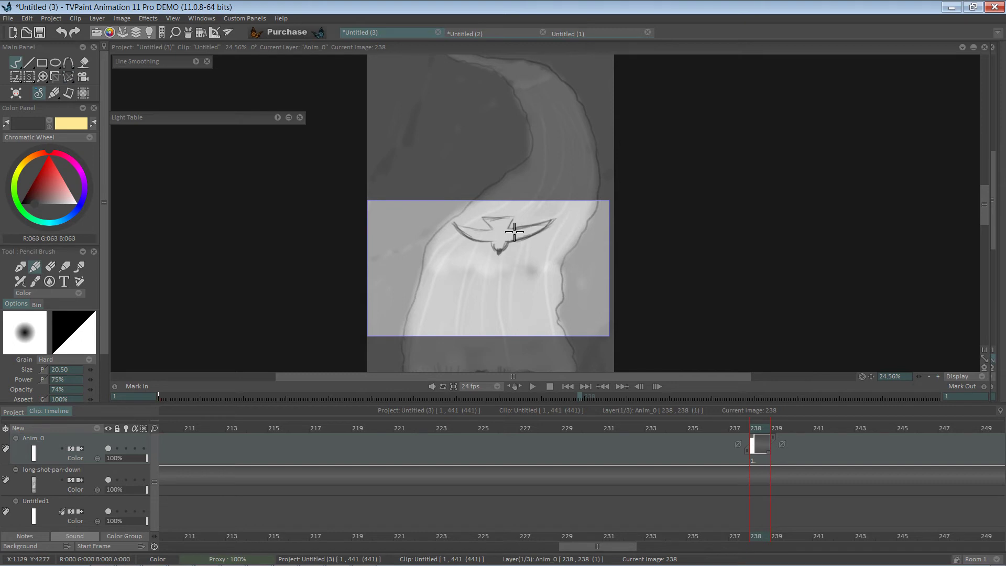
pyautogui.moveTo(515, 222)
pyautogui.mouseDown()
pyautogui.moveTo(487, 220)
pyautogui.moveTo(495, 229)
pyautogui.moveTo(455, 225)
pyautogui.moveTo(488, 244)
pyautogui.moveTo(497, 237)
pyautogui.moveTo(477, 216)
pyautogui.moveTo(474, 236)
pyautogui.mouseUp()
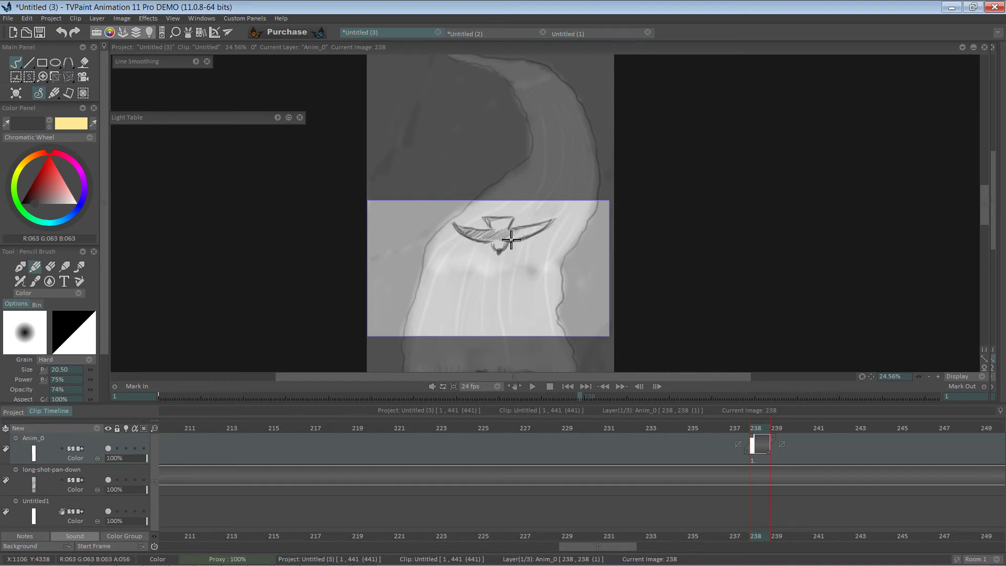
pyautogui.moveTo(529, 236); pyautogui.dragTo(544, 229)
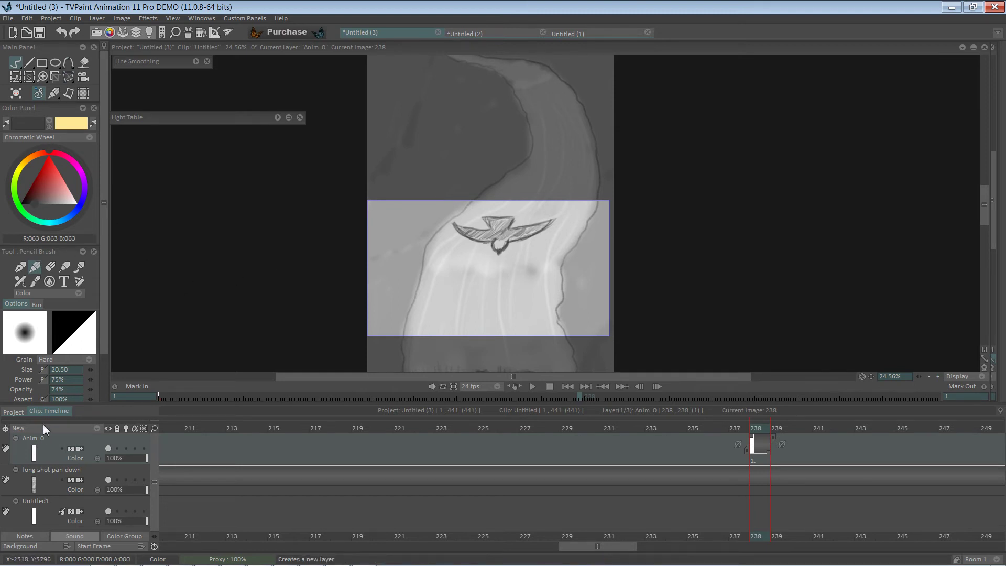
# Outline and fill the bird's body in dark red, and add strokes of brighter red (RGB 208, 22, 22).
pyautogui.click(40, 170)
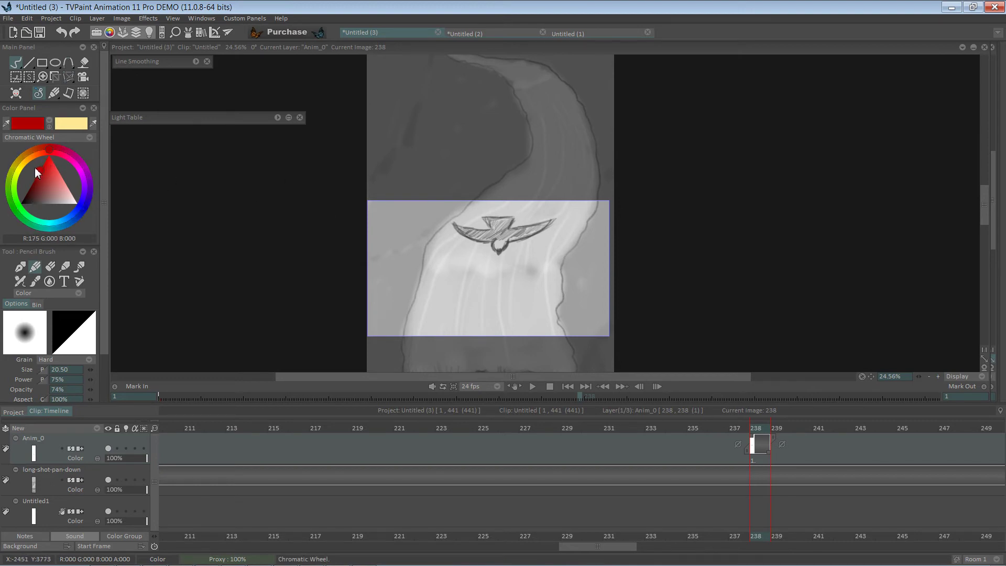
pyautogui.moveTo(505, 239); pyautogui.dragTo(511, 244)
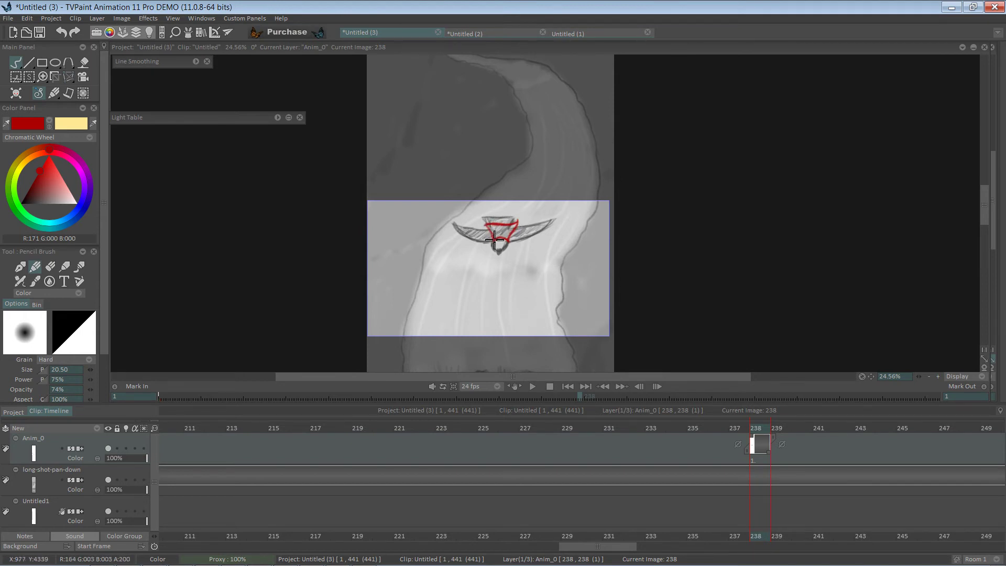
pyautogui.moveTo(494, 240); pyautogui.dragTo(492, 226)
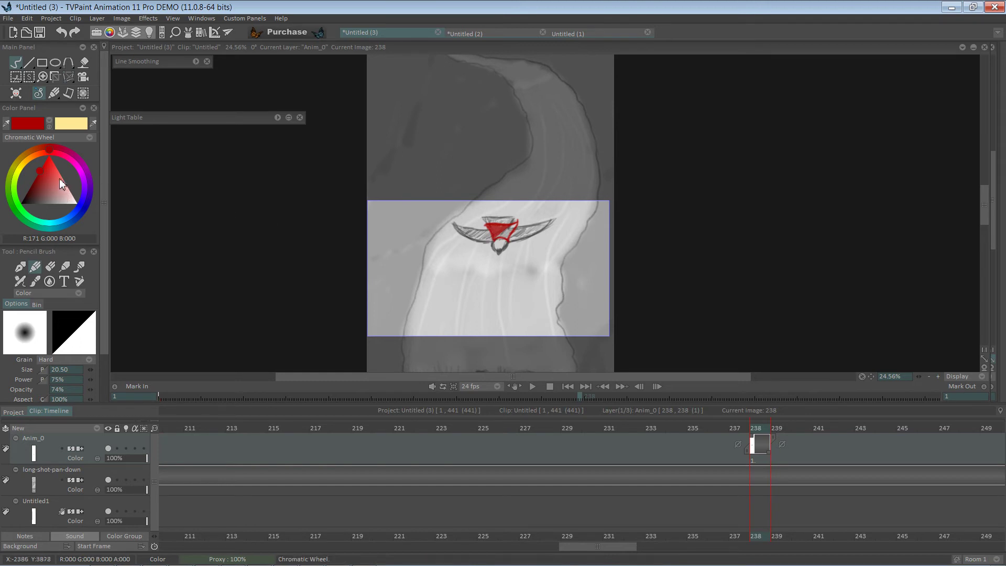
pyautogui.click(49, 166)
pyautogui.moveTo(495, 226); pyautogui.dragTo(508, 228)
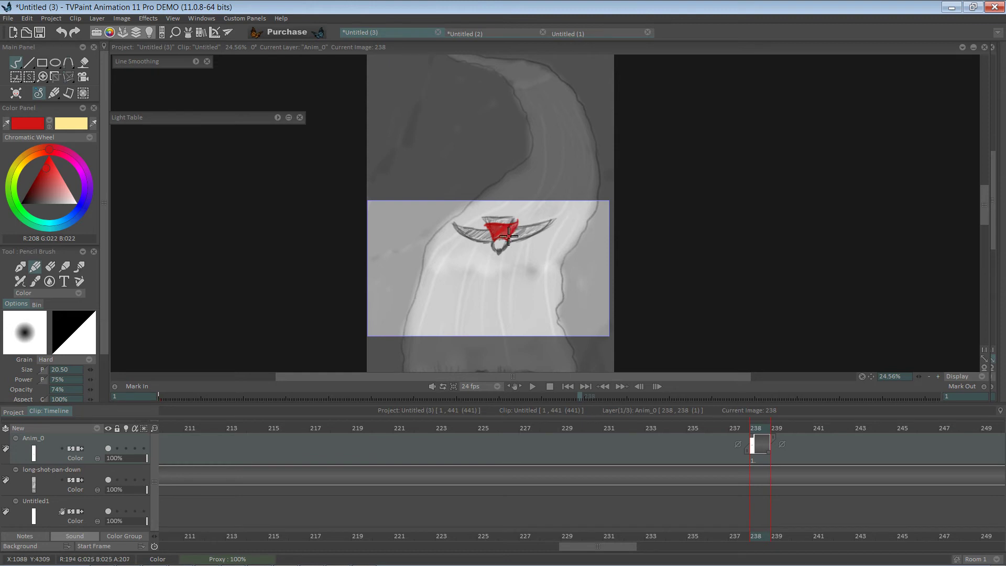
pyautogui.moveTo(515, 229); pyautogui.dragTo(504, 231)
# Extend the start of the bird layer back to frame 232.
pyautogui.moveTo(732, 422)
pyautogui.mouseDown()
pyautogui.moveTo(654, 420)
pyautogui.moveTo(807, 410)
pyautogui.moveTo(698, 420)
pyautogui.moveTo(756, 428)
pyautogui.mouseUp()
pyautogui.moveTo(752, 443); pyautogui.dragTo(627, 443)
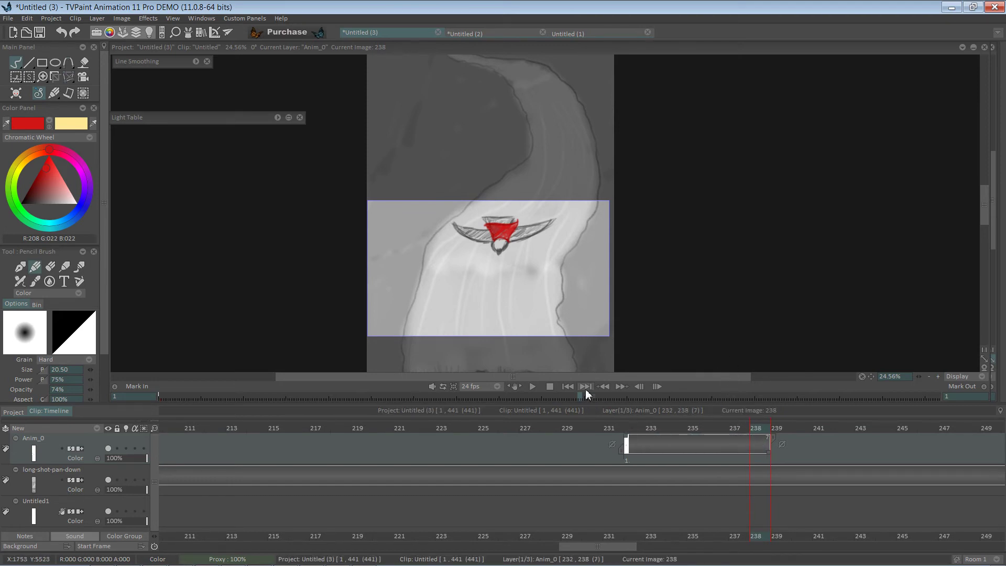
pyautogui.click(15, 77)
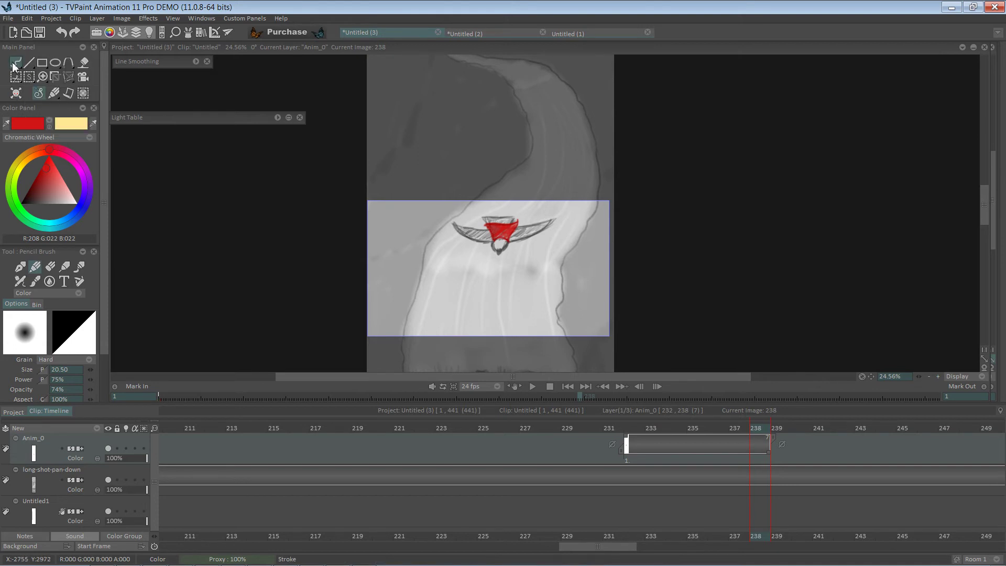
pyautogui.moveTo(639, 427)
pyautogui.mouseDown()
pyautogui.moveTo(899, 428)
pyautogui.moveTo(797, 428)
pyautogui.mouseUp()
# Move the bird up above the camera frame at frame 232 with the Panning tool.
pyautogui.click(631, 428)
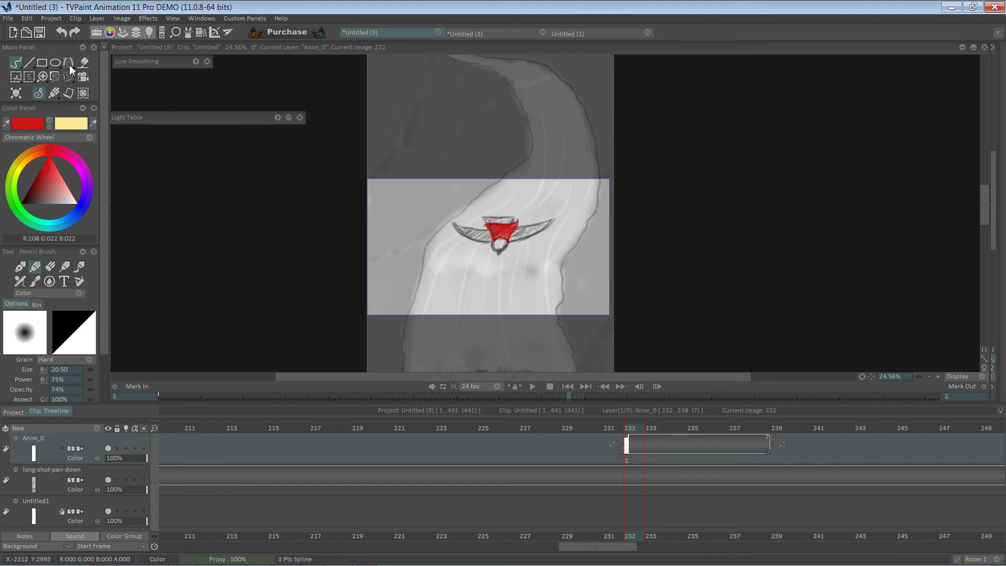
pyautogui.moveTo(69, 75); pyautogui.dragTo(102, 78)
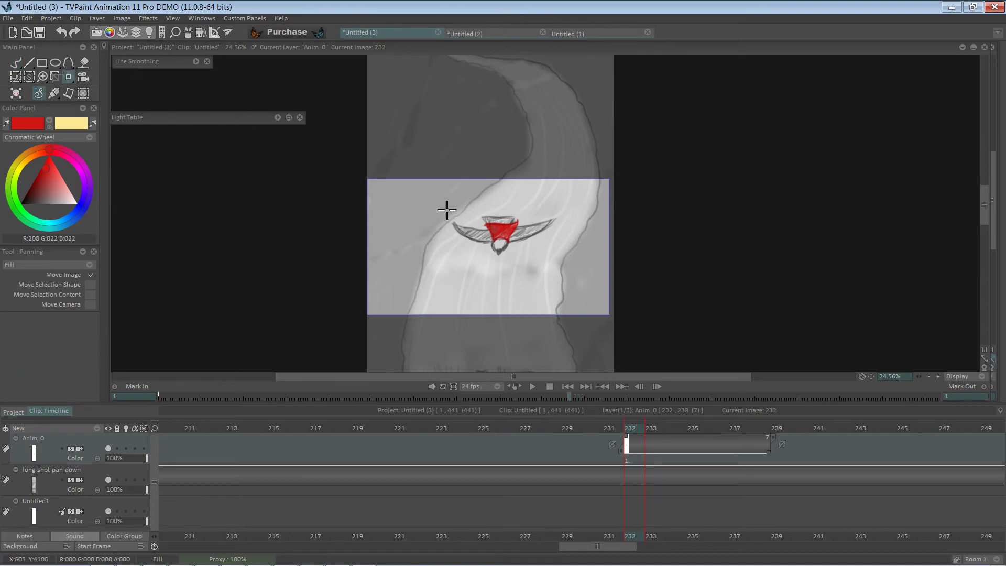
pyautogui.moveTo(513, 236); pyautogui.dragTo(505, 165)
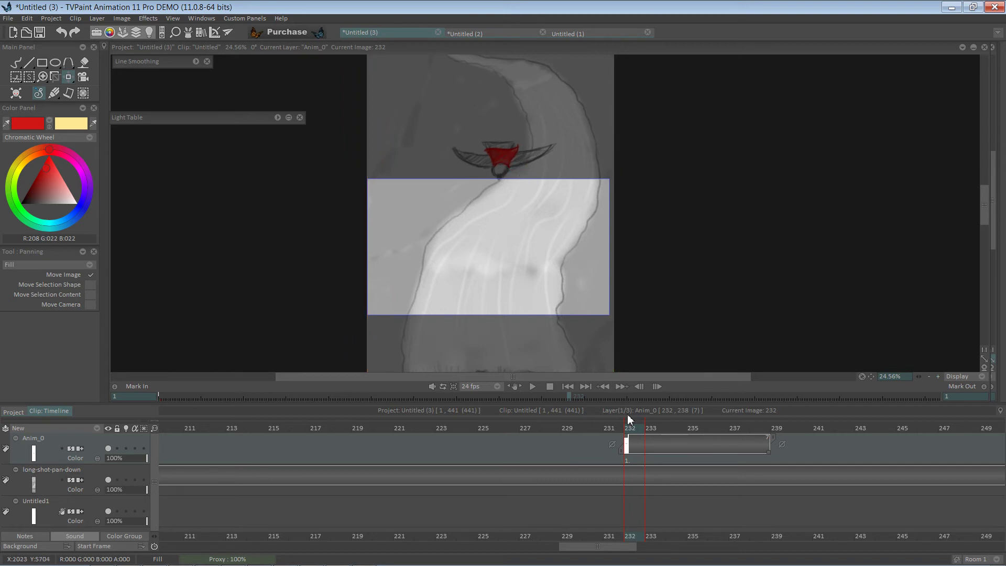
pyautogui.moveTo(640, 427)
pyautogui.mouseDown()
pyautogui.moveTo(612, 427)
pyautogui.moveTo(768, 442)
pyautogui.moveTo(655, 438)
pyautogui.mouseUp()
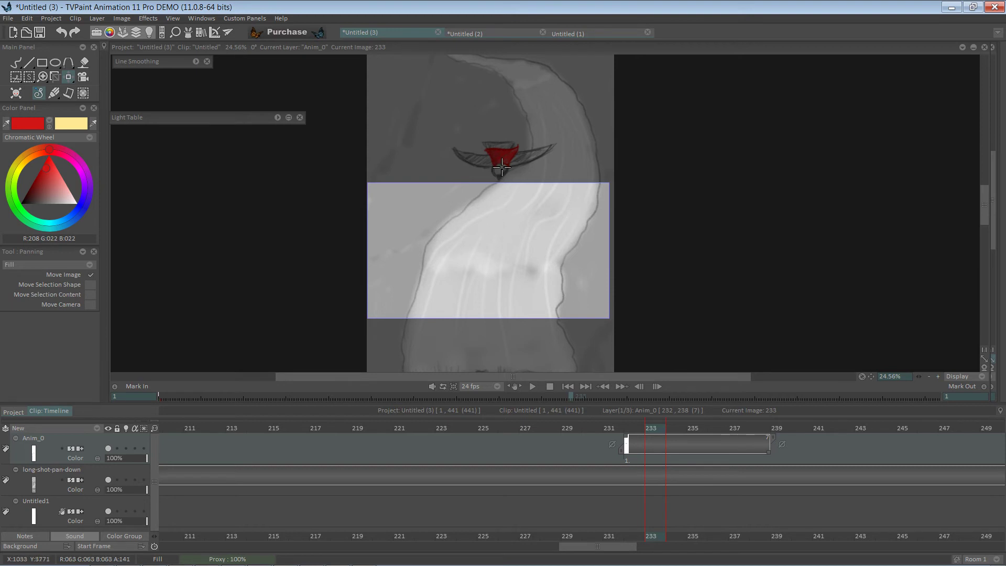
pyautogui.moveTo(501, 167); pyautogui.dragTo(508, 179)
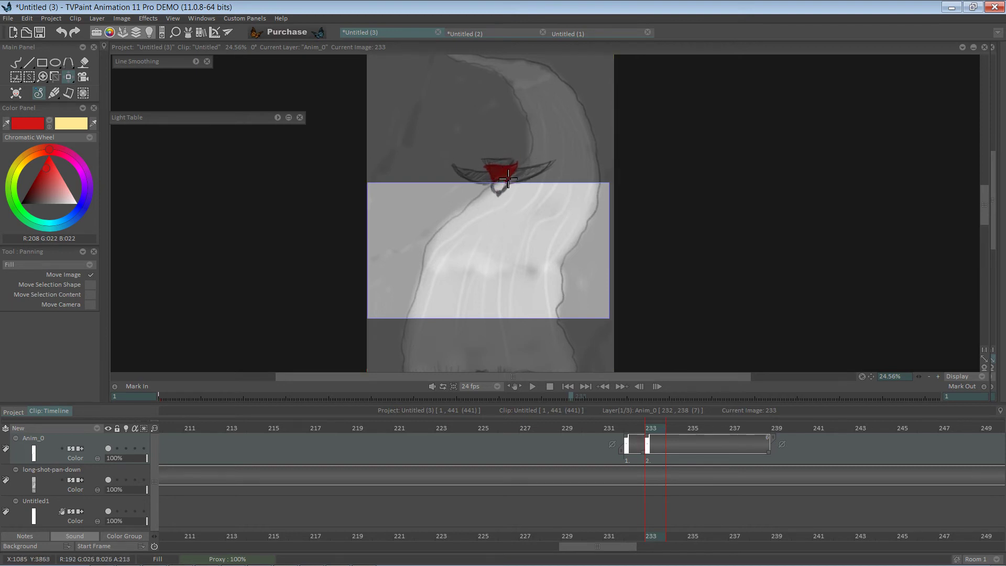
pyautogui.hotkey('ctrl', 'z')
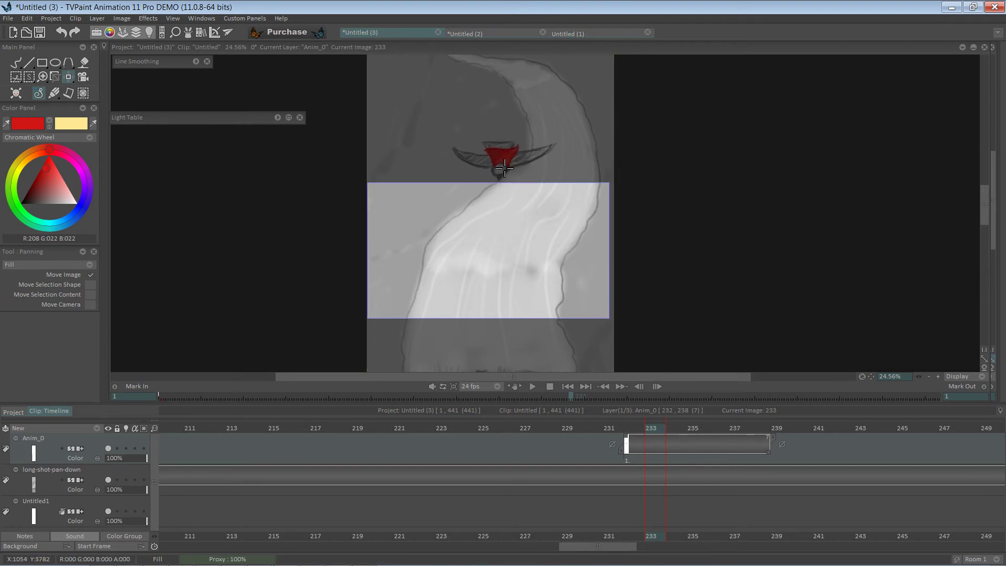
pyautogui.moveTo(508, 166); pyautogui.dragTo(507, 182)
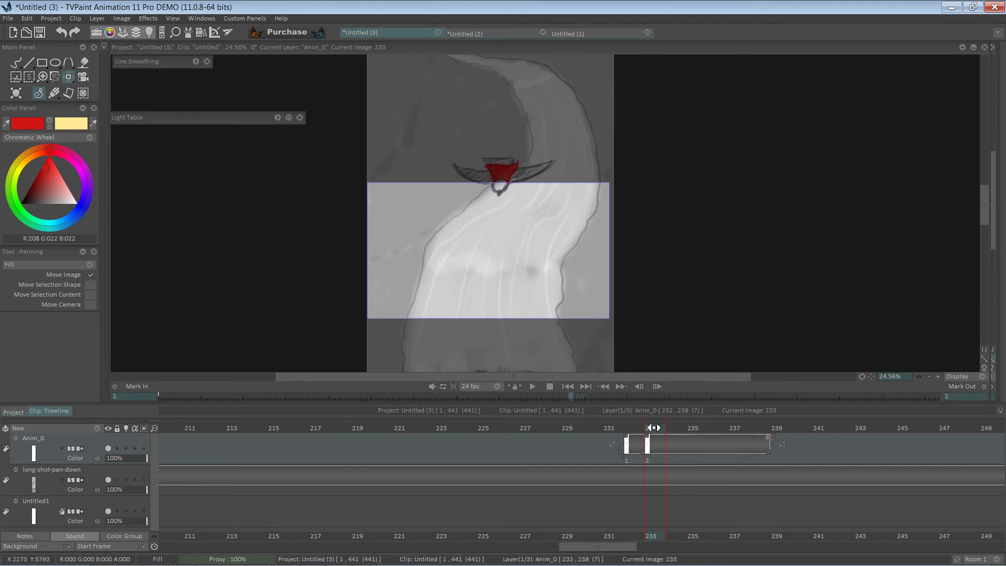
pyautogui.hotkey('ctrl', 'z')
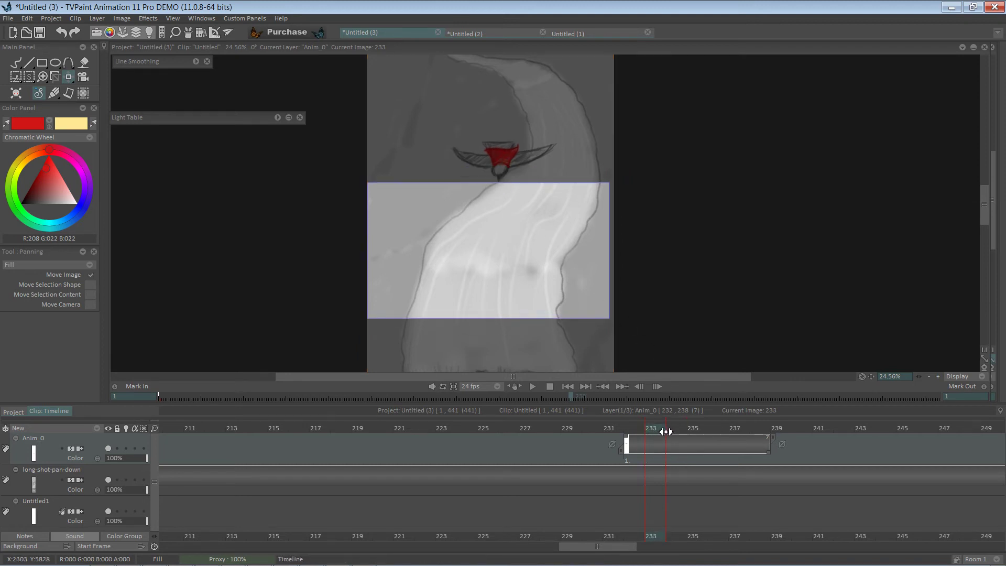
# Shift the bird down at frame 234 onto the camera frame's upper edge, and further down inside it at frame 236.
pyautogui.click(676, 429)
pyautogui.moveTo(505, 163)
pyautogui.mouseDown()
pyautogui.moveTo(506, 190)
pyautogui.moveTo(515, 191)
pyautogui.mouseUp()
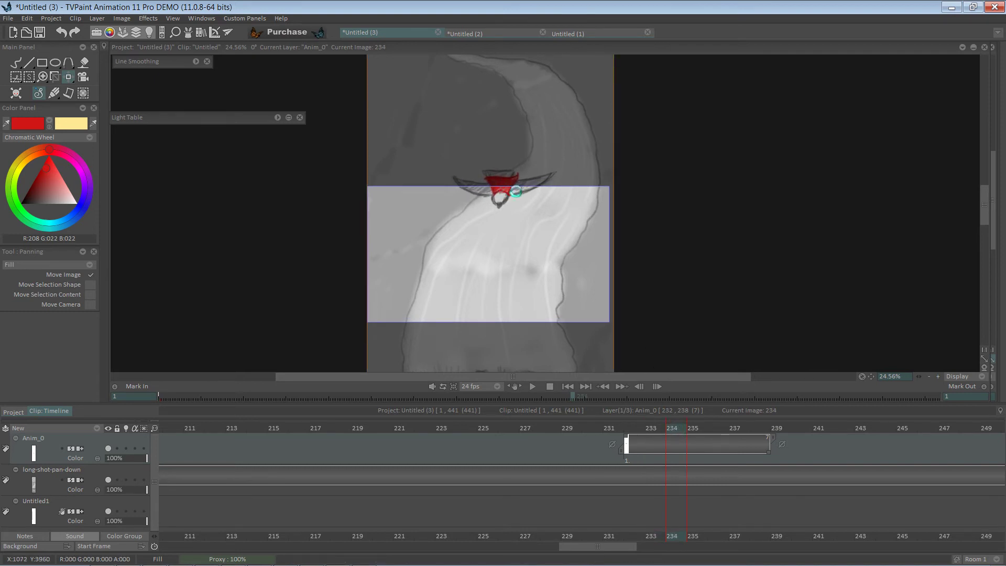
pyautogui.click(727, 428)
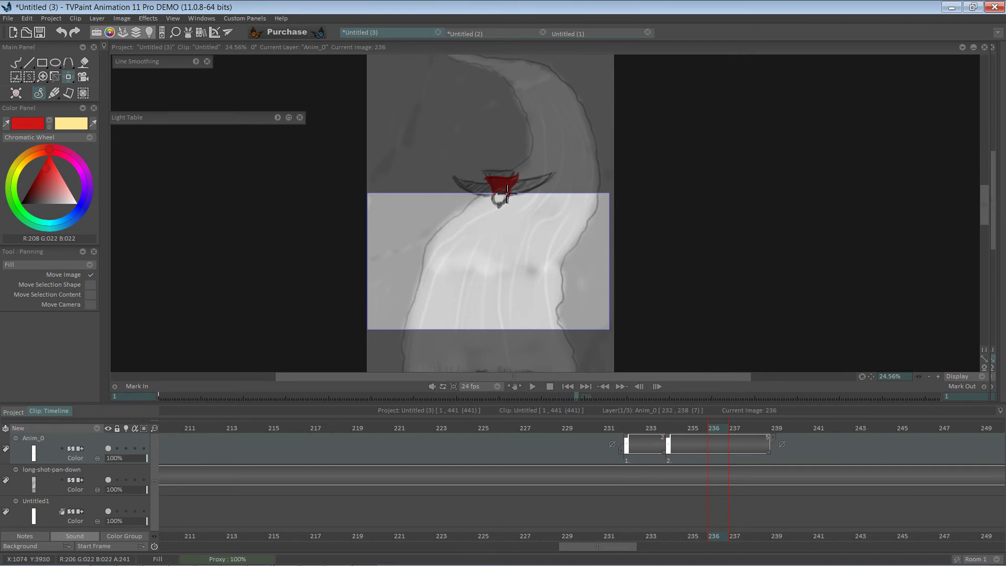
pyautogui.moveTo(507, 194); pyautogui.dragTo(507, 215)
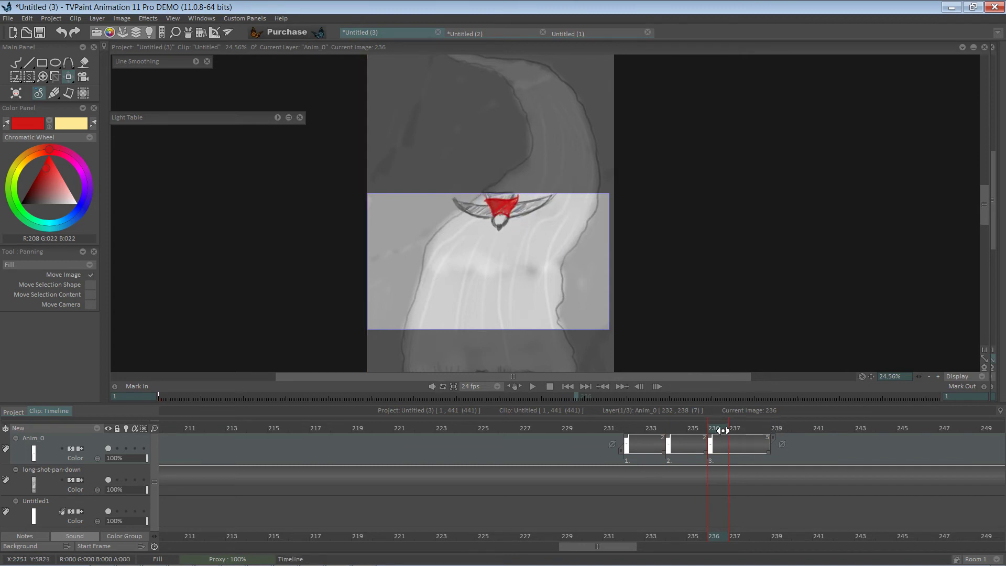
# Shift the bird down inside the camera frame at frame 238, and extend the end of the bird layer to frame 321.
pyautogui.moveTo(723, 430); pyautogui.dragTo(754, 429)
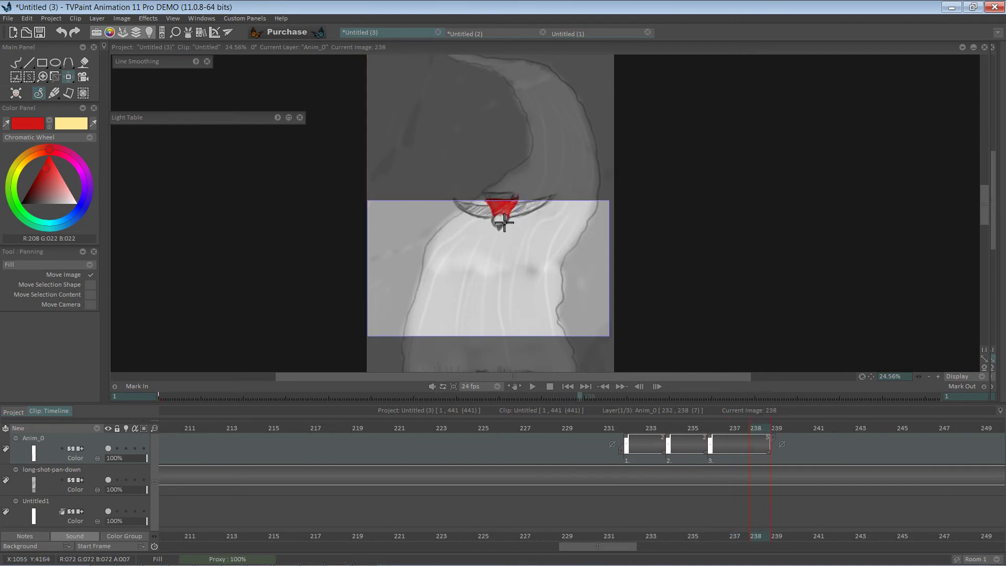
pyautogui.moveTo(504, 223); pyautogui.dragTo(507, 247)
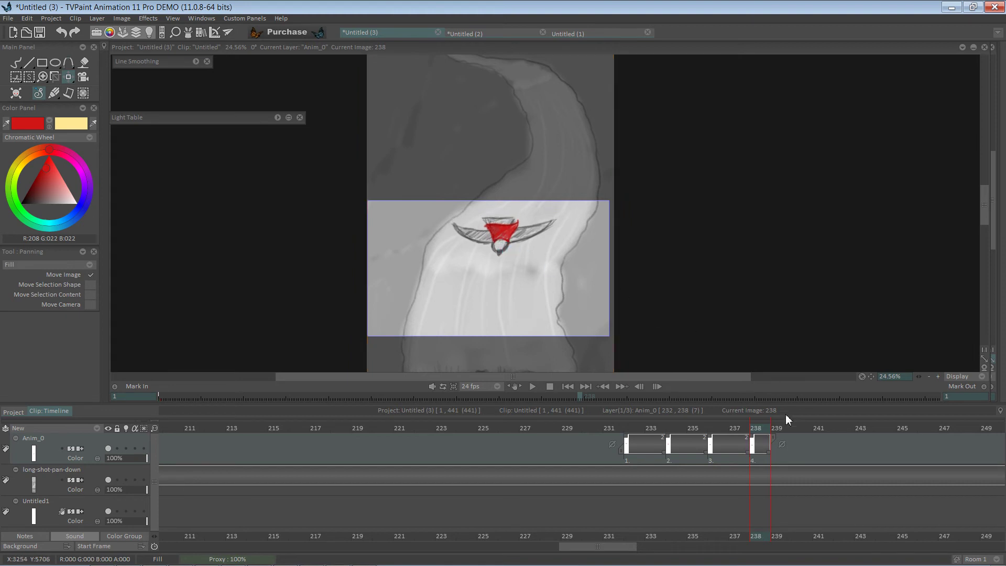
pyautogui.moveTo(770, 455); pyautogui.dragTo(988, 449)
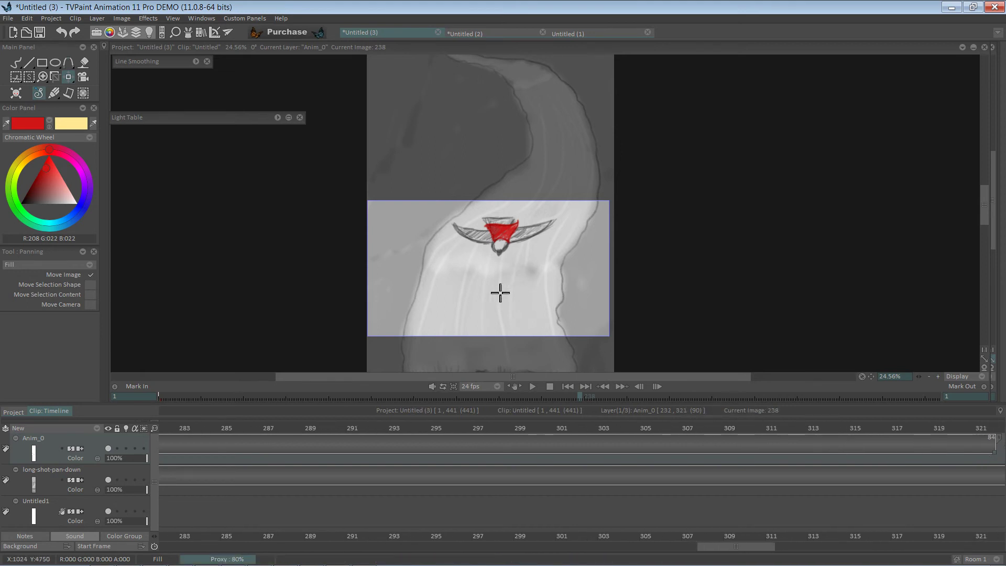
# Move the bird progressively further down inside the camera frame at frames 240 and 242.
pyautogui.click(401, 429)
pyautogui.moveTo(277, 421); pyautogui.dragTo(475, 444)
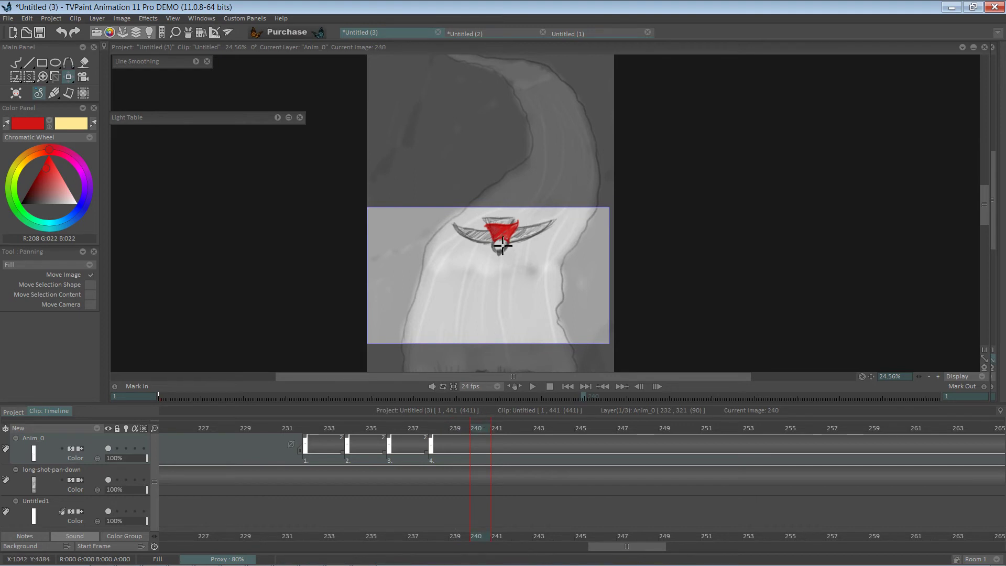
pyautogui.moveTo(501, 245); pyautogui.dragTo(502, 266)
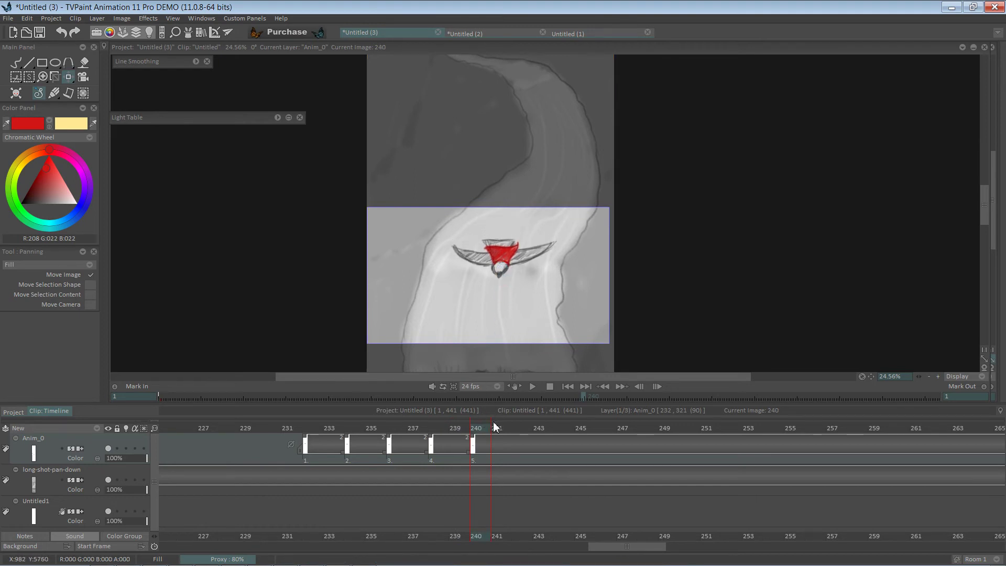
pyautogui.moveTo(495, 426); pyautogui.dragTo(517, 427)
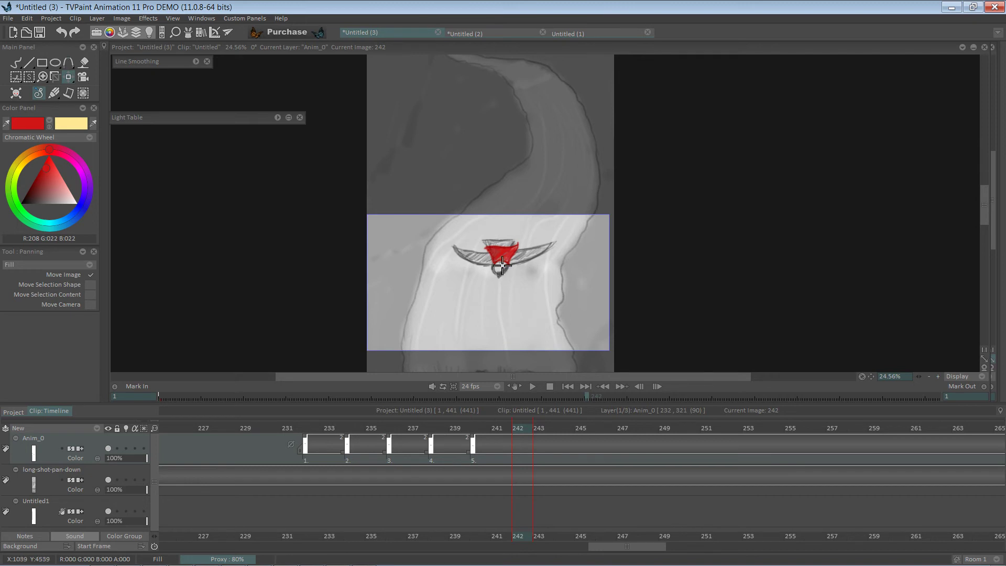
pyautogui.moveTo(502, 266); pyautogui.dragTo(502, 290)
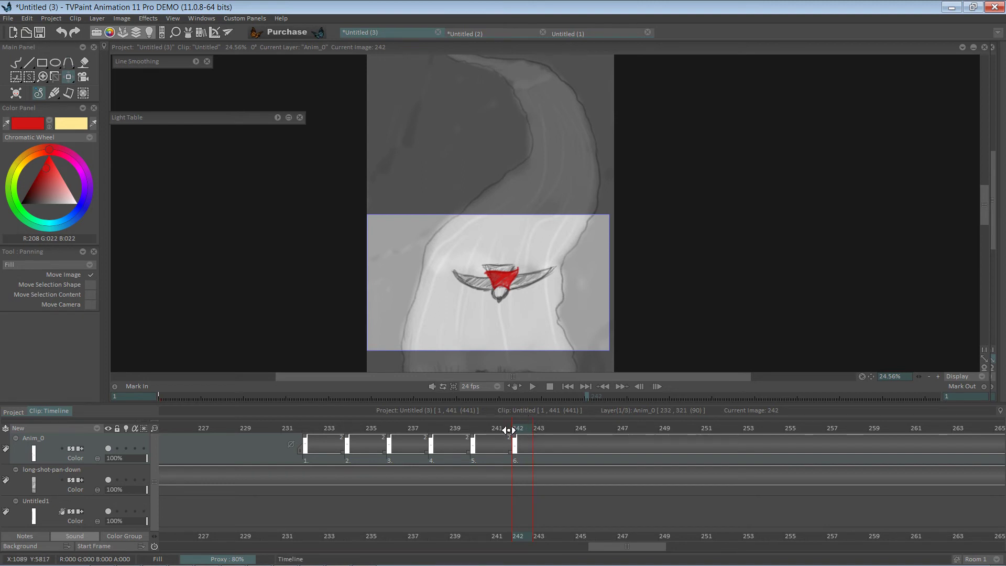
# Shift the bird progressively lower at frames 244, 246 and 248, bringing it onto the camera frame's lower edge.
pyautogui.moveTo(507, 430)
pyautogui.mouseDown()
pyautogui.moveTo(353, 418)
pyautogui.moveTo(280, 398)
pyautogui.moveTo(461, 402)
pyautogui.moveTo(570, 387)
pyautogui.mouseUp()
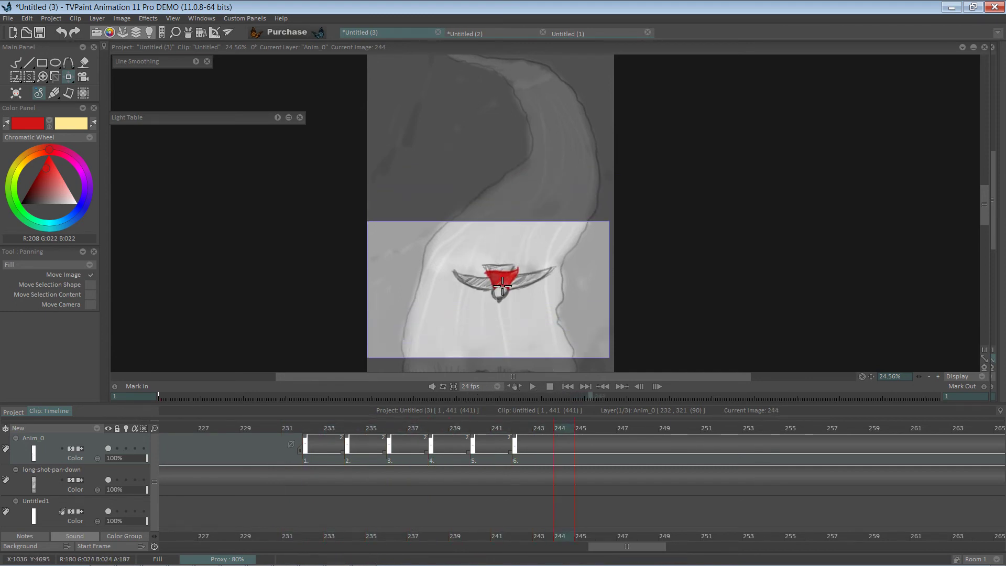
pyautogui.moveTo(502, 285); pyautogui.dragTo(512, 310)
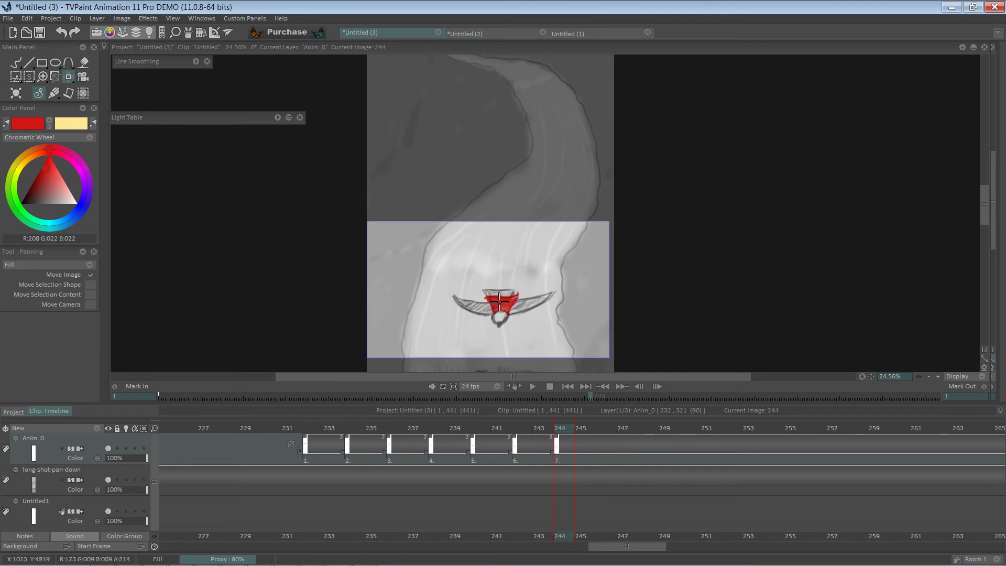
pyautogui.click(597, 427)
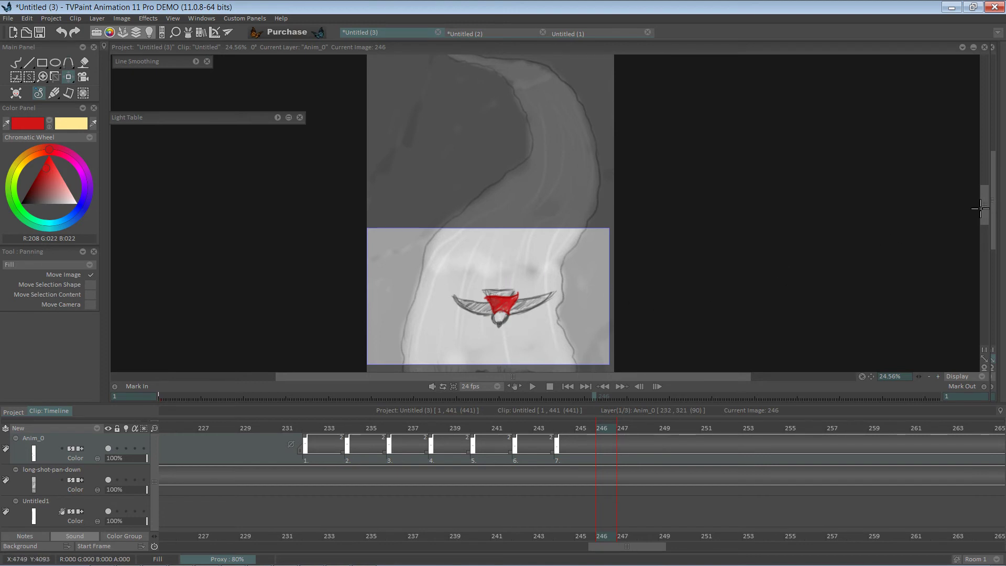
pyautogui.moveTo(983, 208); pyautogui.dragTo(985, 231)
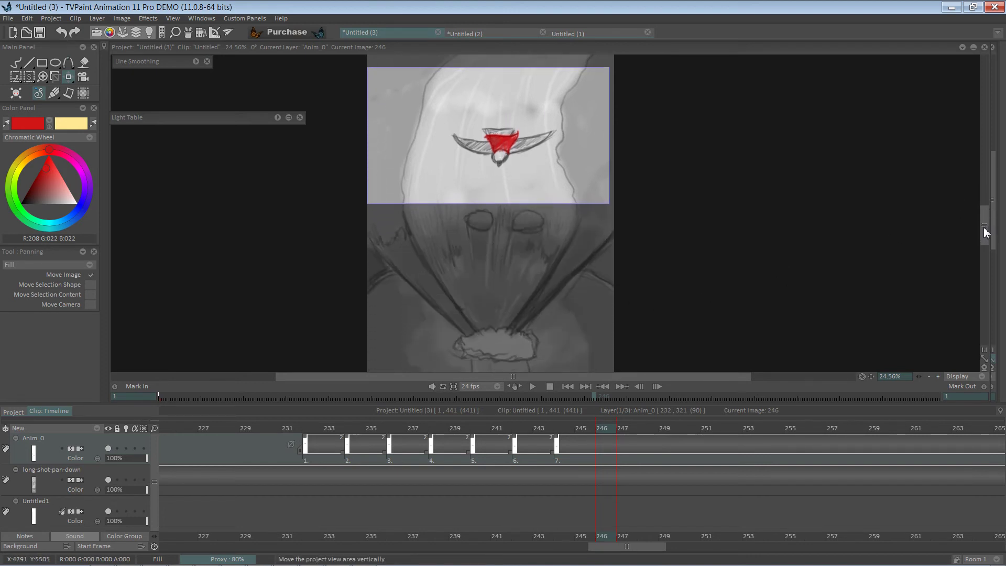
pyautogui.moveTo(505, 151); pyautogui.dragTo(505, 173)
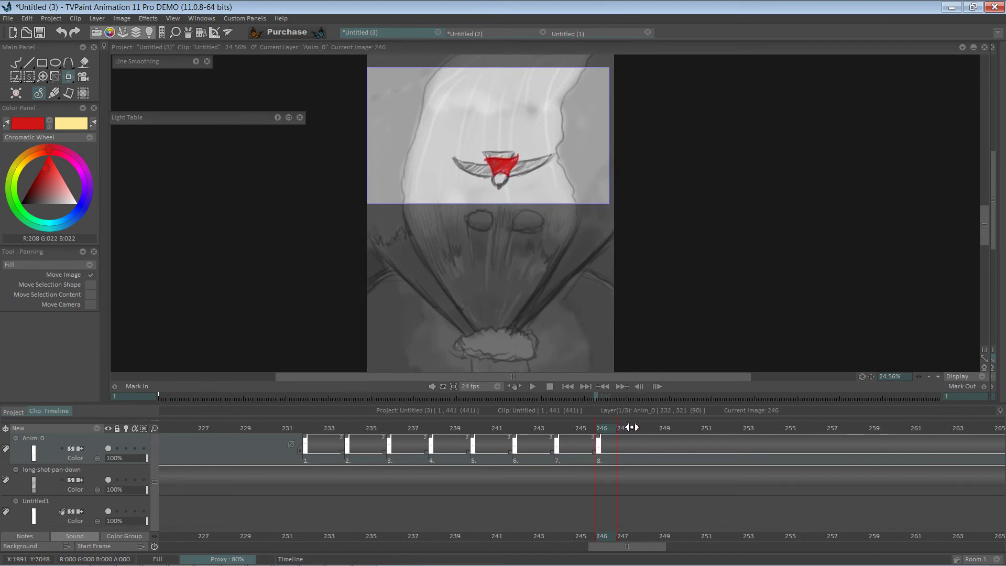
pyautogui.moveTo(632, 427); pyautogui.dragTo(649, 427)
pyautogui.moveTo(505, 174); pyautogui.dragTo(505, 204)
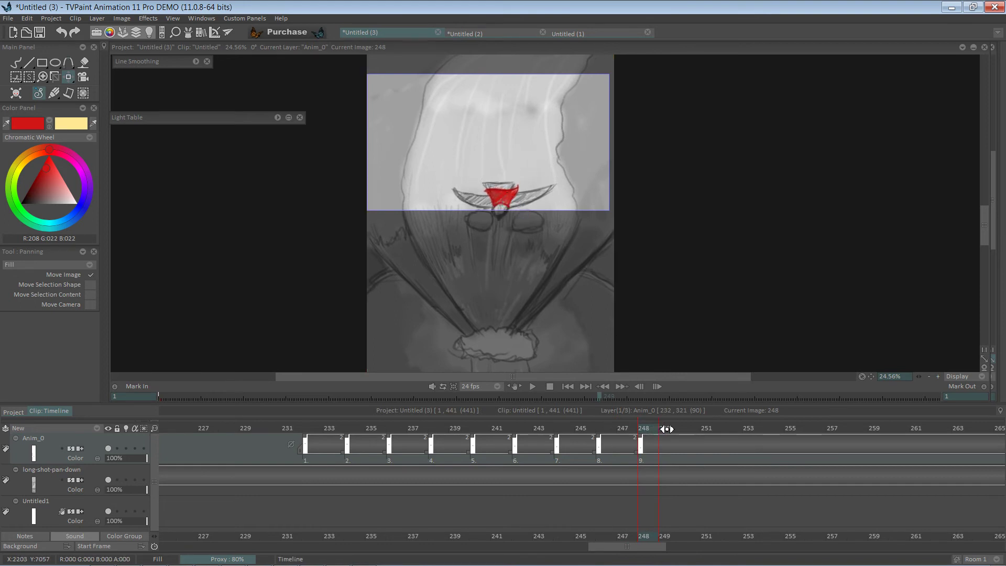
# Review the bird's flight from frame 233 and raise the bird within the camera frame at frames 244, 246 and 248.
pyautogui.moveTo(666, 428); pyautogui.dragTo(686, 434)
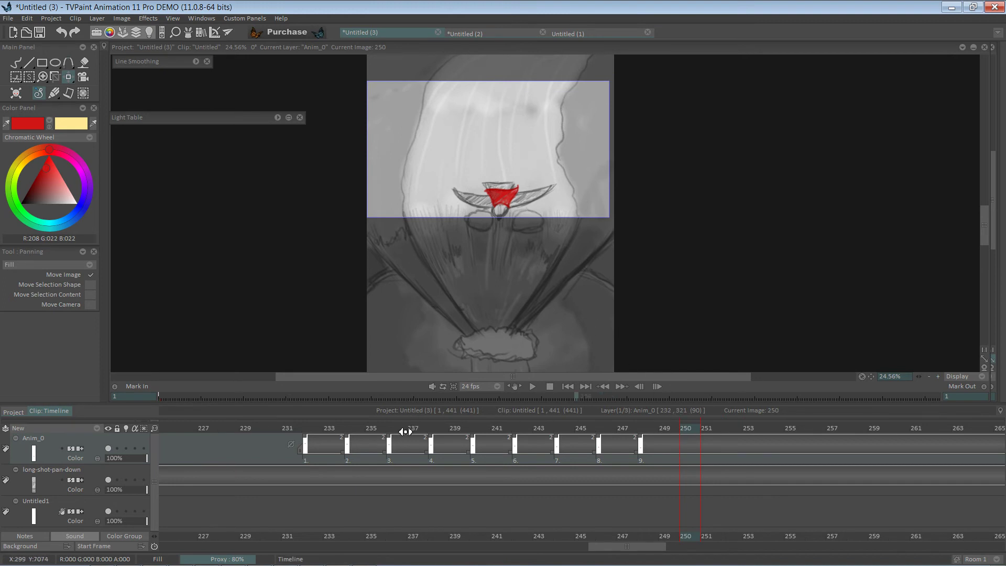
pyautogui.moveTo(403, 428); pyautogui.dragTo(339, 429)
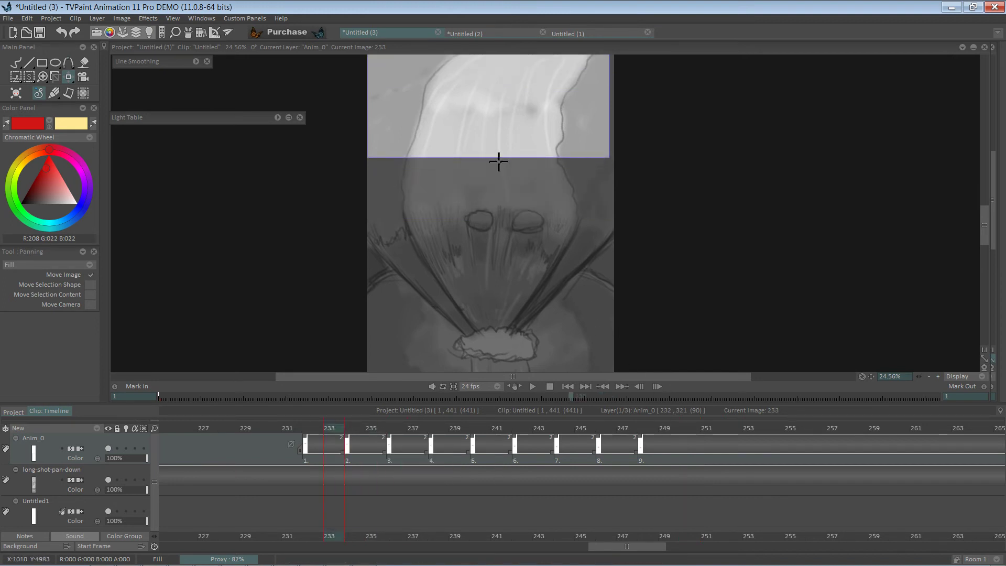
pyautogui.moveTo(678, 159); pyautogui.dragTo(671, 288)
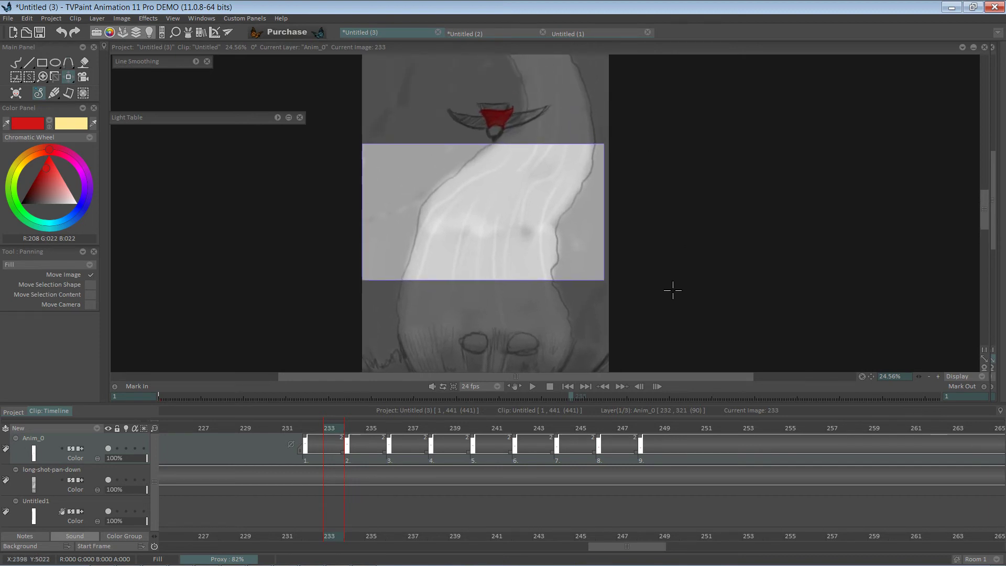
pyautogui.click(360, 430)
pyautogui.moveTo(361, 430); pyautogui.dragTo(564, 429)
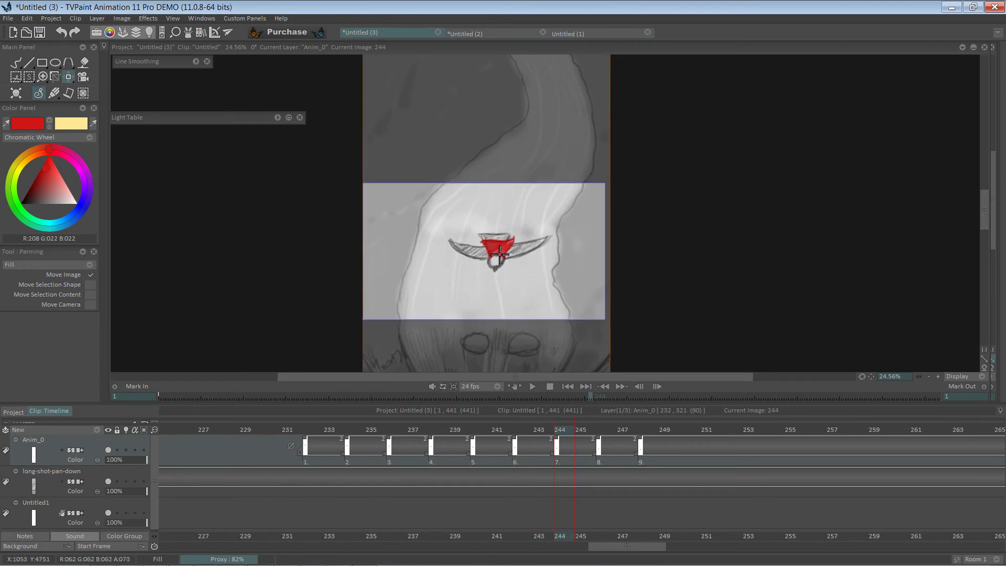
pyautogui.moveTo(557, 432); pyautogui.dragTo(612, 429)
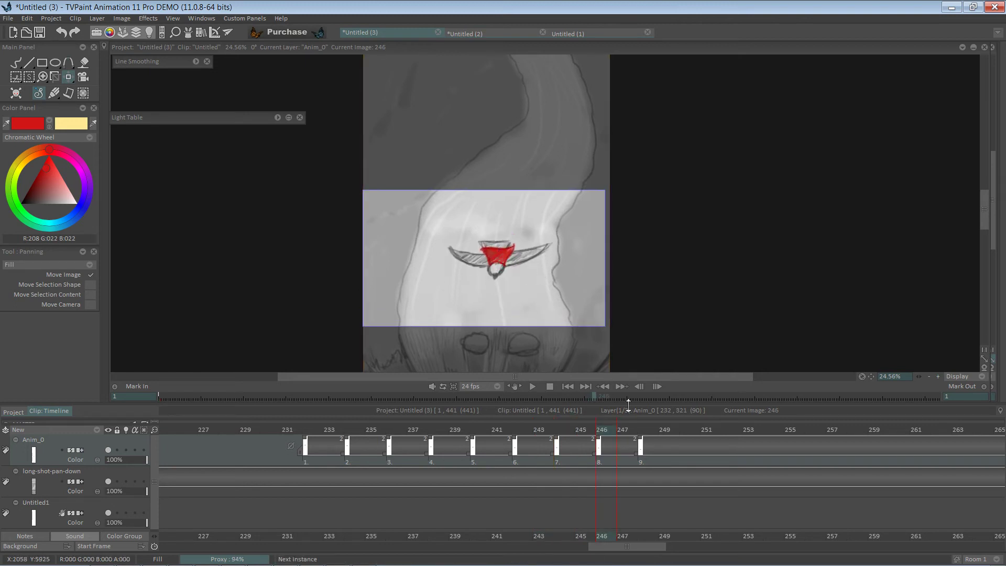
pyautogui.moveTo(610, 431); pyautogui.dragTo(656, 430)
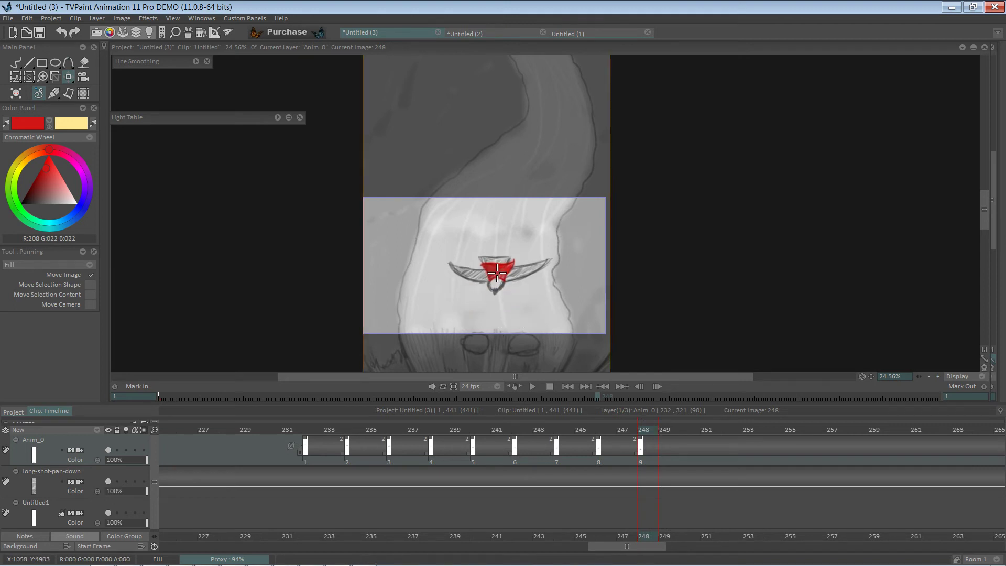
# Nudge the bird slightly down at frames 250 and 252.
pyautogui.click(686, 429)
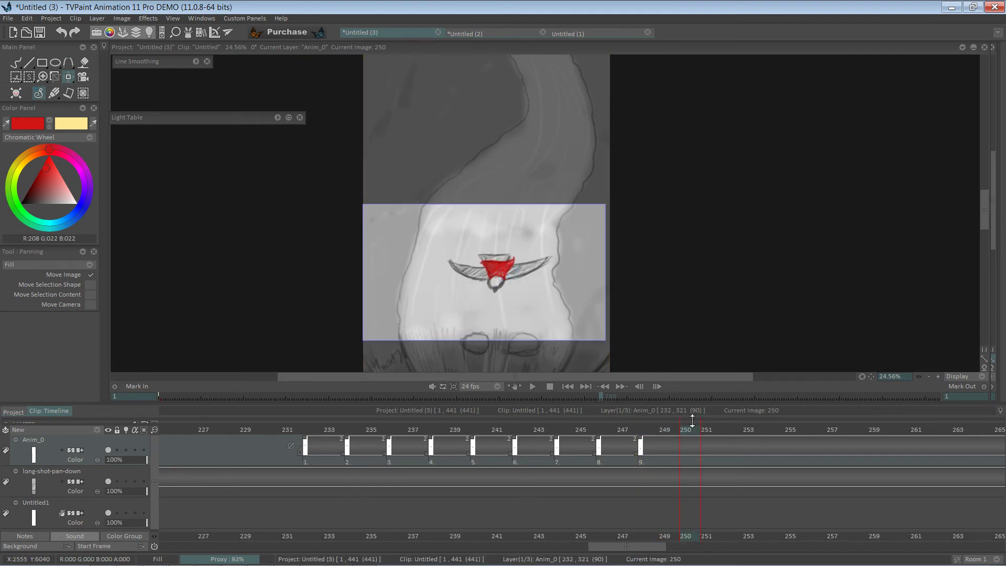
pyautogui.moveTo(500, 275); pyautogui.dragTo(500, 282)
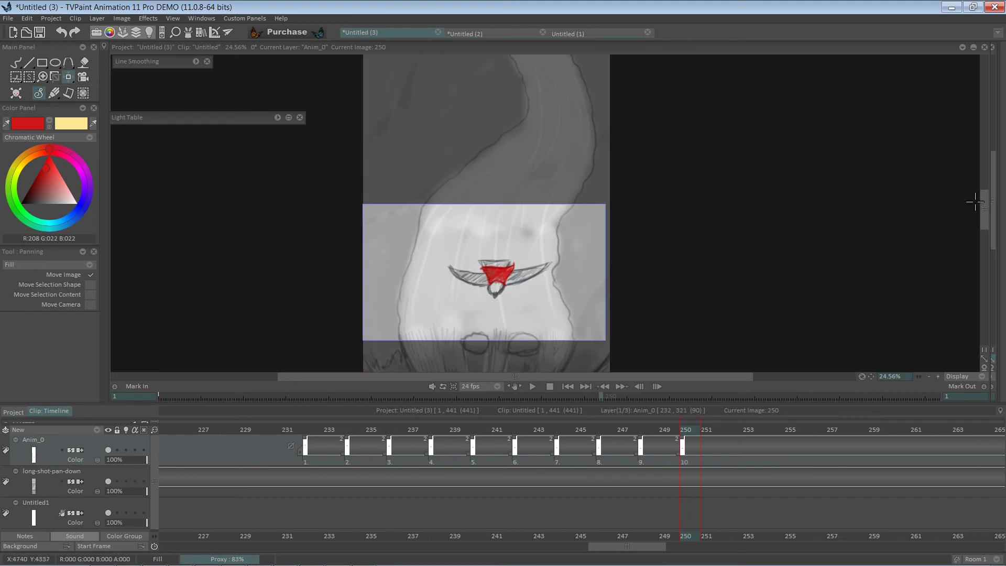
pyautogui.scroll(-5, 974, 201)
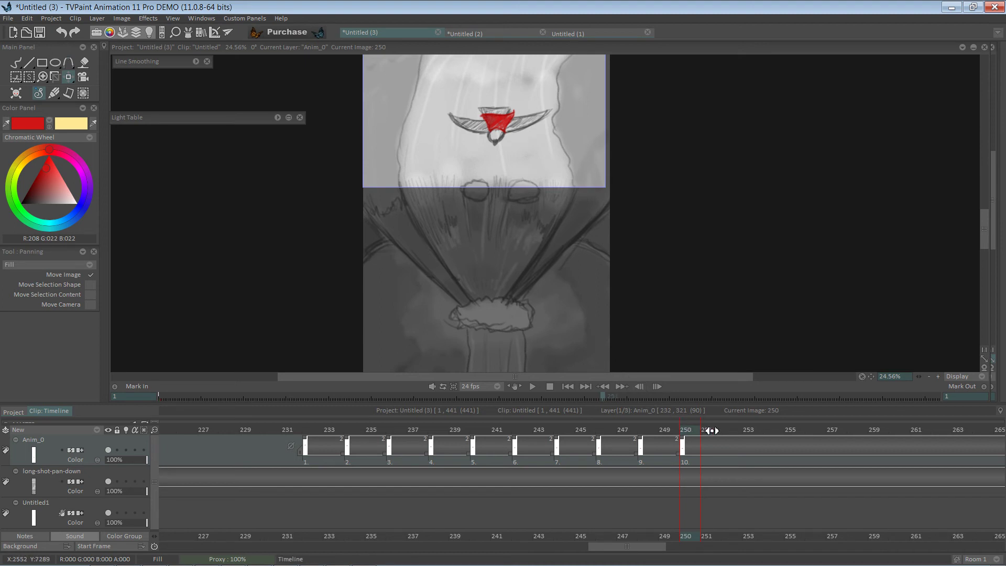
pyautogui.click(734, 430)
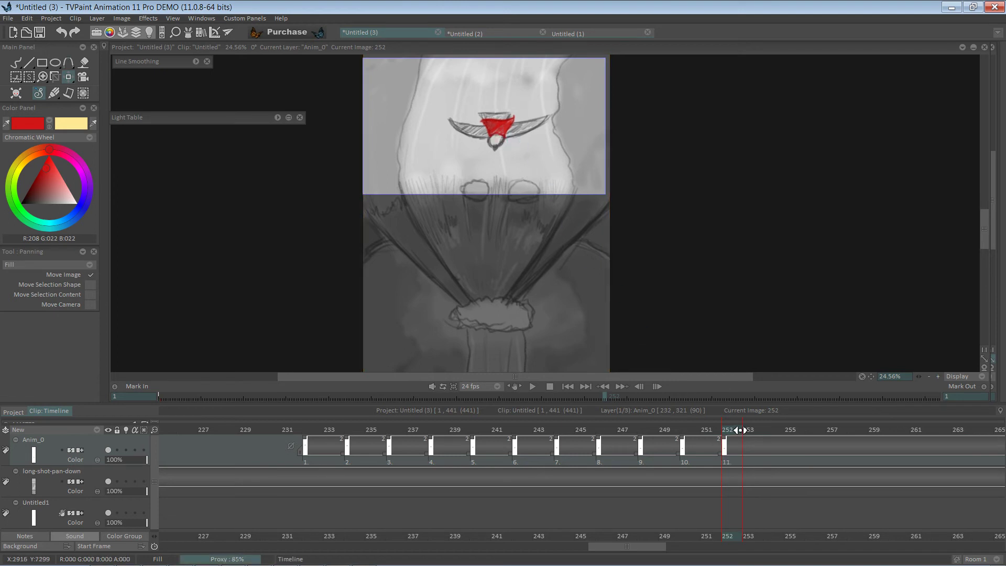
# Move the bird down and slightly to the left at frame 254, and adjust its position at frame 256.
pyautogui.click(776, 428)
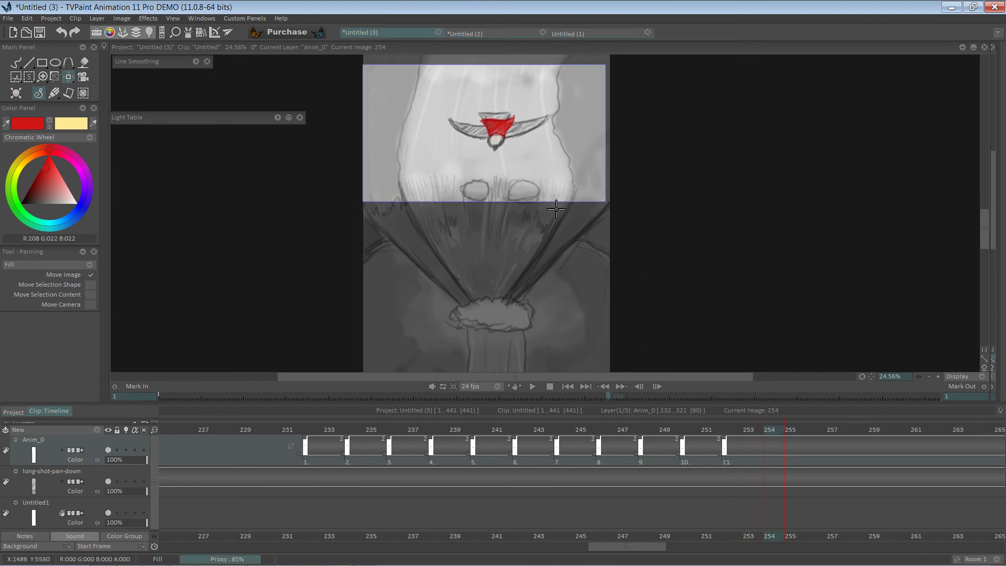
pyautogui.moveTo(499, 130); pyautogui.dragTo(494, 144)
pyautogui.press('Right')
pyautogui.press('Right')
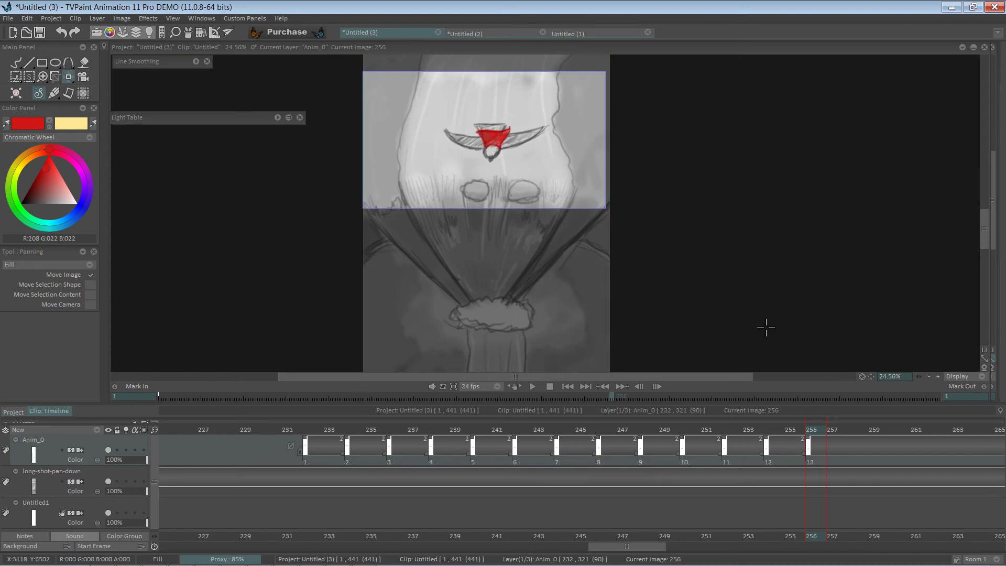
# Nudge the bird slightly down at frame 258, and slightly down and to the left at frame 260.
pyautogui.moveTo(823, 431); pyautogui.dragTo(854, 430)
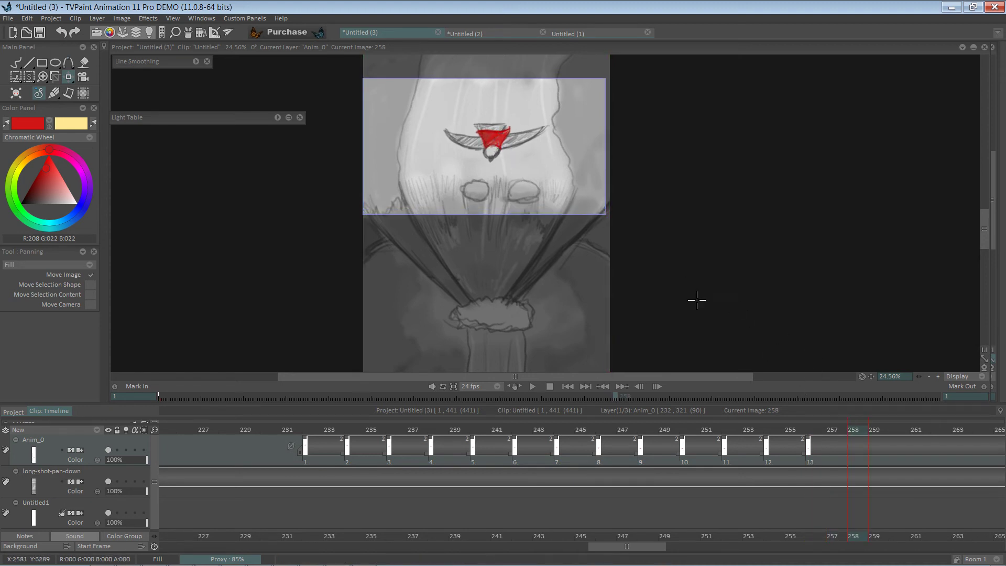
pyautogui.moveTo(480, 140); pyautogui.dragTo(482, 146)
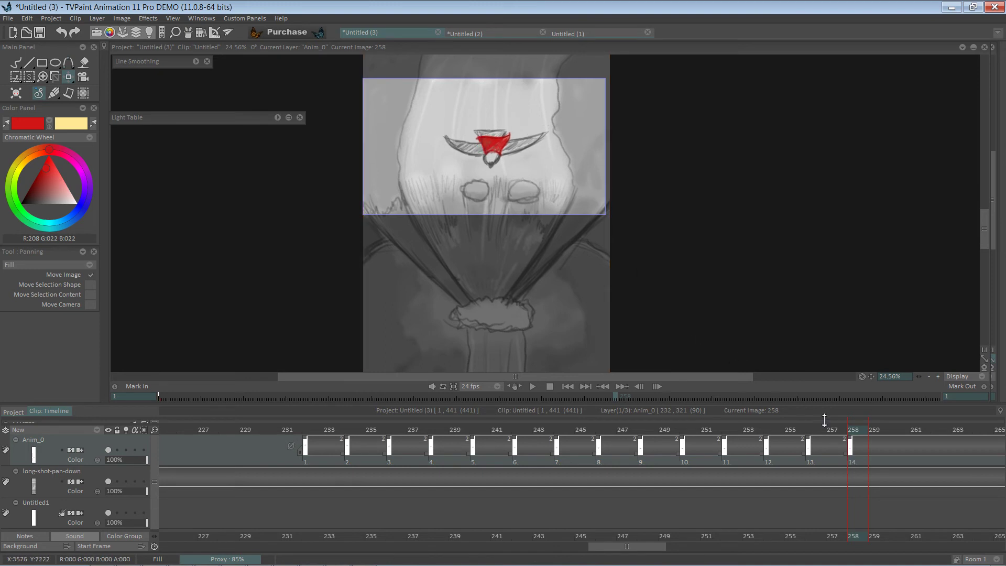
pyautogui.moveTo(862, 430); pyautogui.dragTo(894, 430)
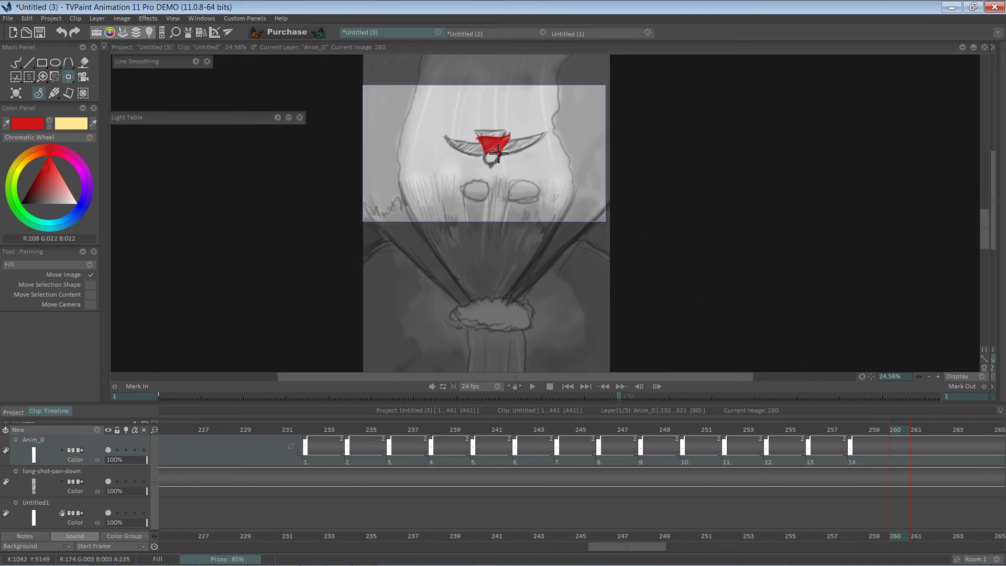
pyautogui.moveTo(497, 148); pyautogui.dragTo(493, 149)
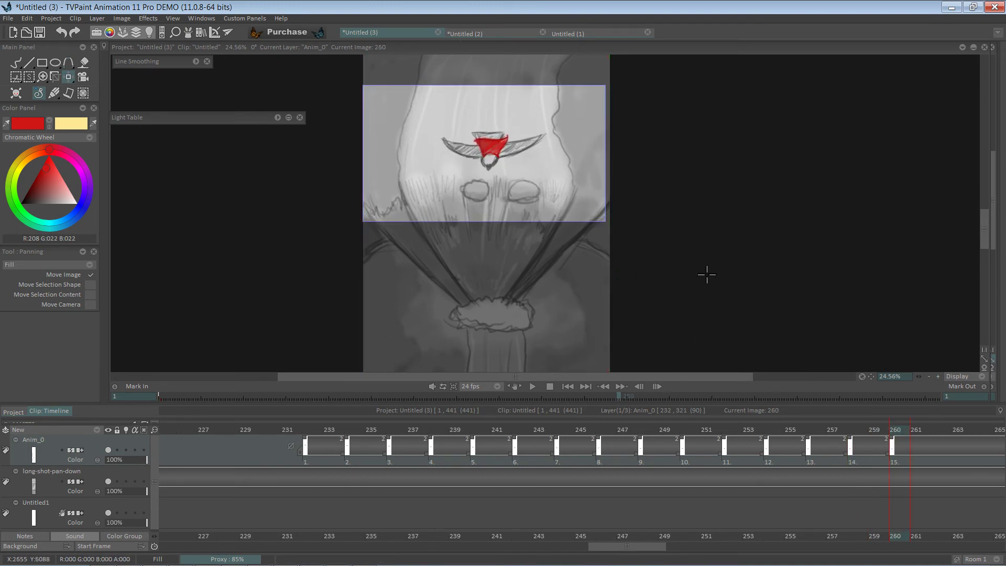
# Shift the bird down at frame 262, and down and to the left at frame 264.
pyautogui.moveTo(644, 545); pyautogui.dragTo(676, 540)
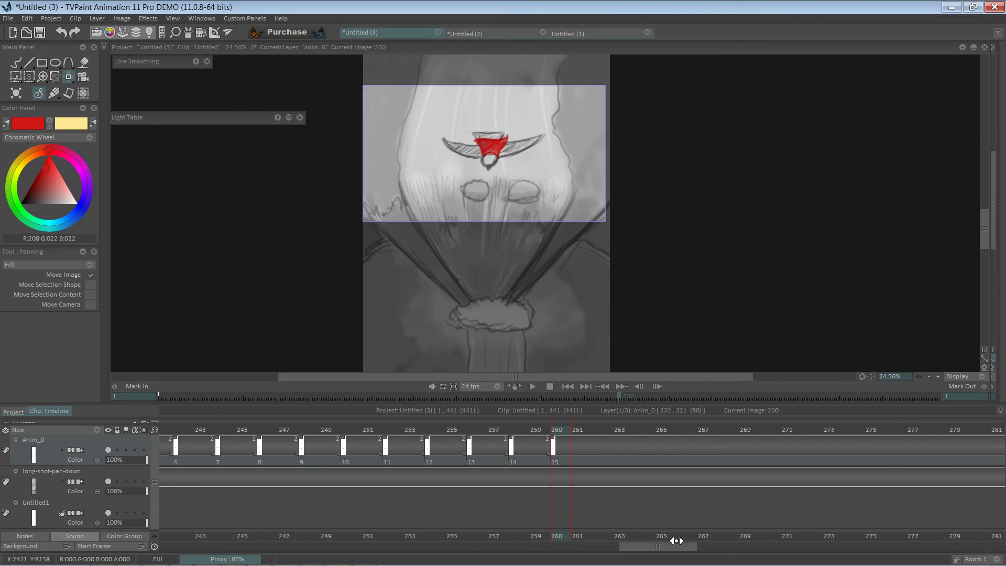
pyautogui.moveTo(591, 432); pyautogui.dragTo(602, 431)
pyautogui.moveTo(502, 143); pyautogui.dragTo(502, 152)
pyautogui.click(624, 435)
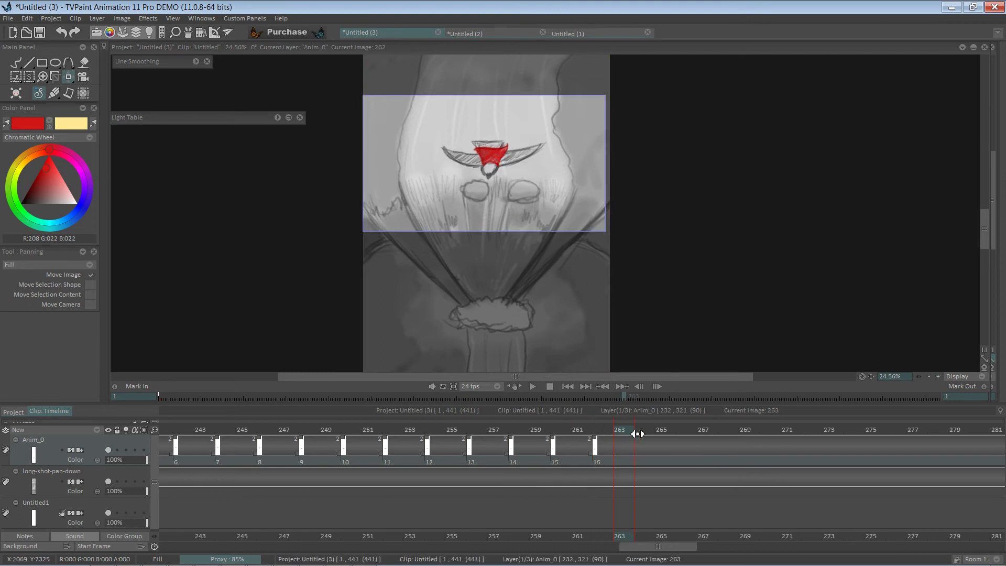
pyautogui.click(644, 432)
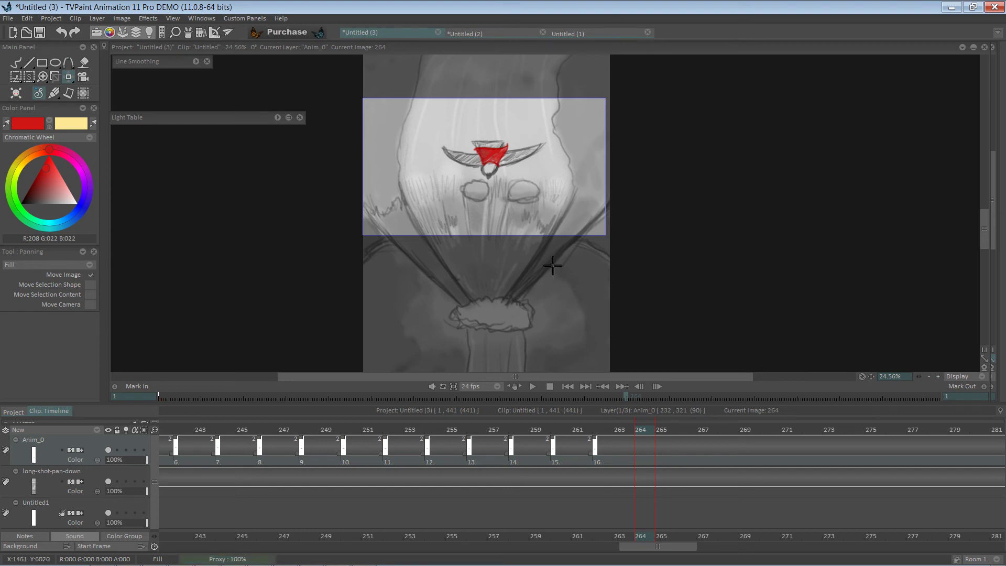
pyautogui.moveTo(501, 164); pyautogui.dragTo(496, 171)
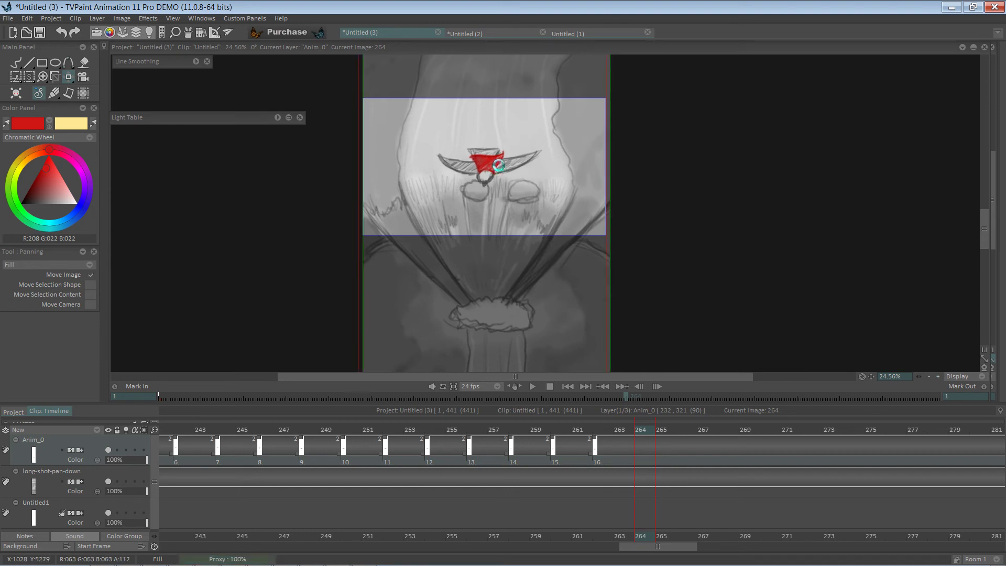
# Move the bird further down and left at frame 266 so its head overlaps the background figure's left eye.
pyautogui.click(661, 430)
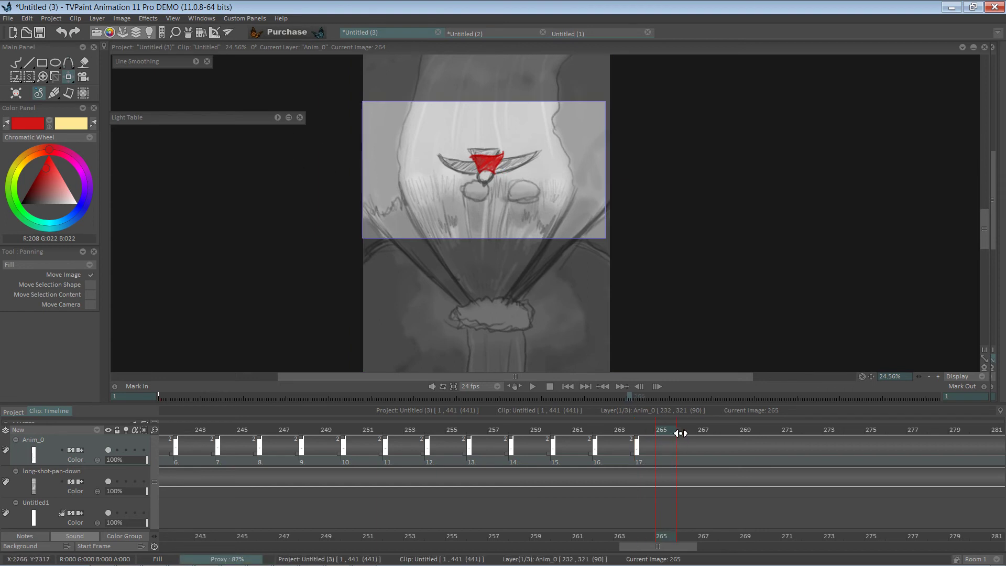
pyautogui.click(682, 431)
pyautogui.moveTo(494, 176); pyautogui.dragTo(485, 186)
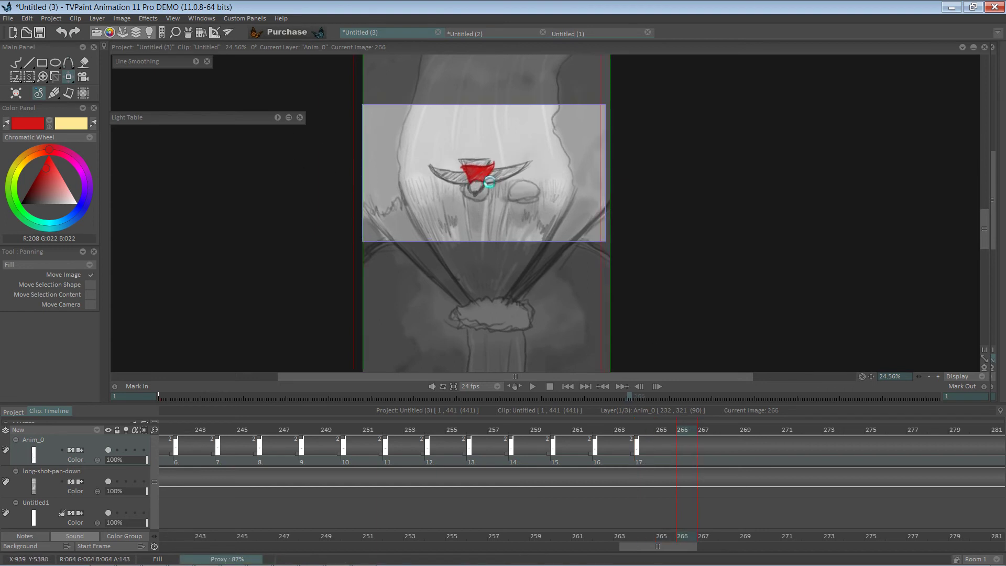
# At frame 268, move the bird further down and left, then rotate it about -5.55° with Transform and apply the change.
pyautogui.click(723, 431)
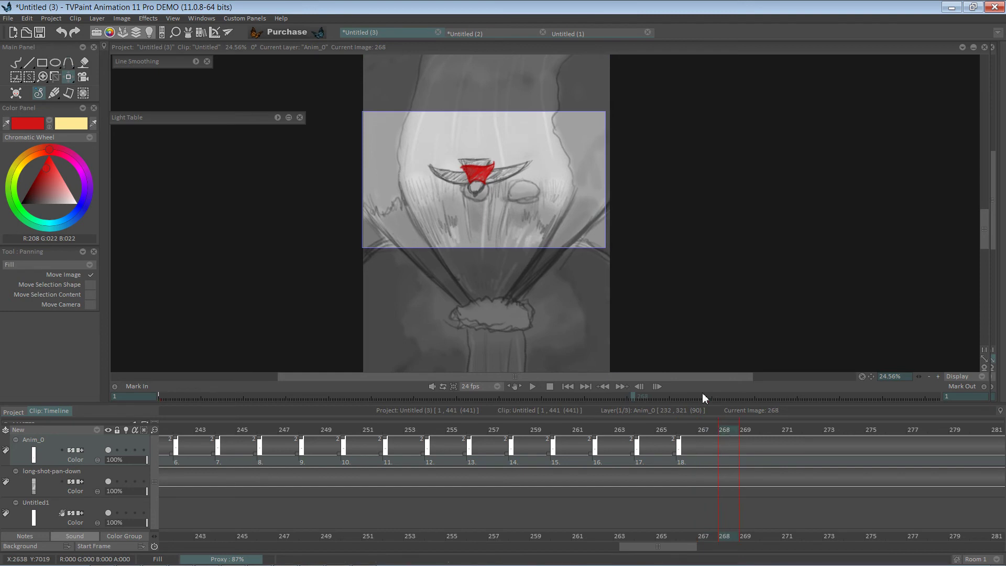
pyautogui.moveTo(483, 185); pyautogui.dragTo(471, 200)
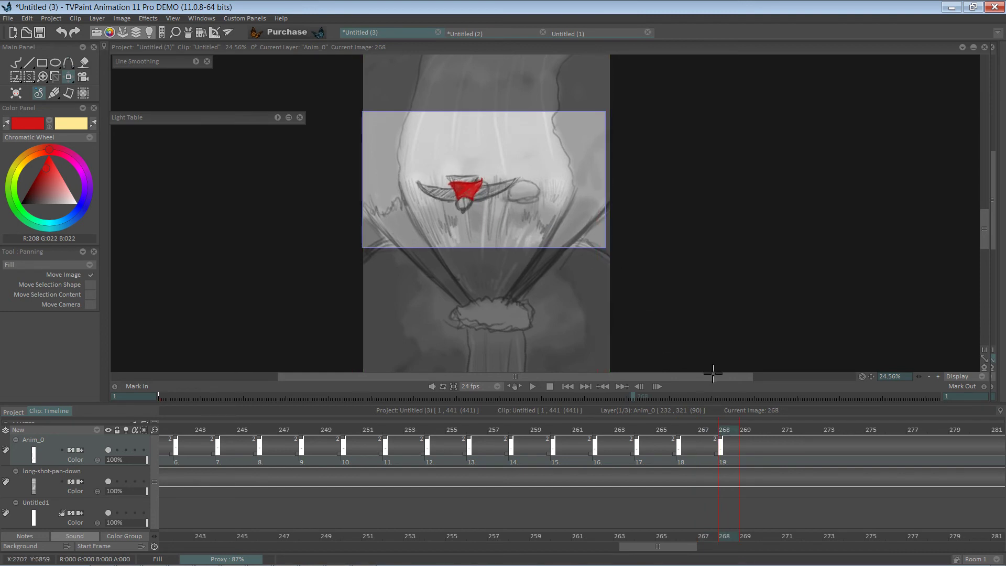
pyautogui.rightClick(68, 79)
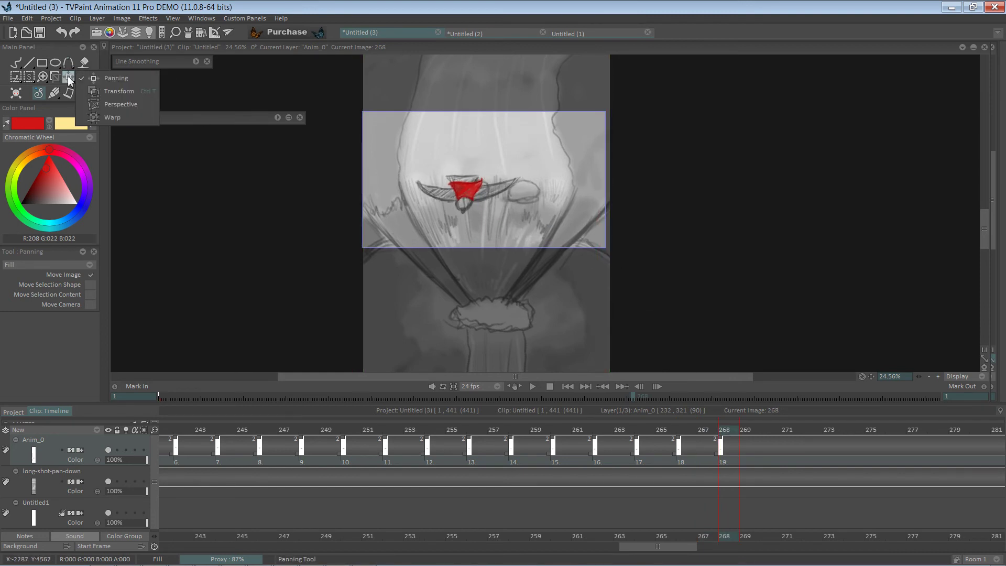
pyautogui.click(114, 92)
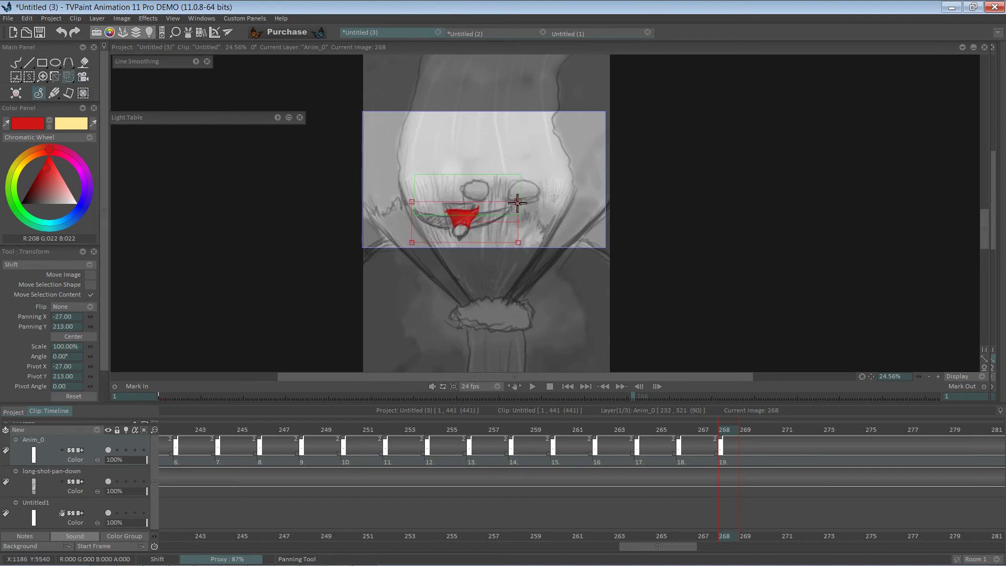
pyautogui.moveTo(522, 224); pyautogui.dragTo(467, 222)
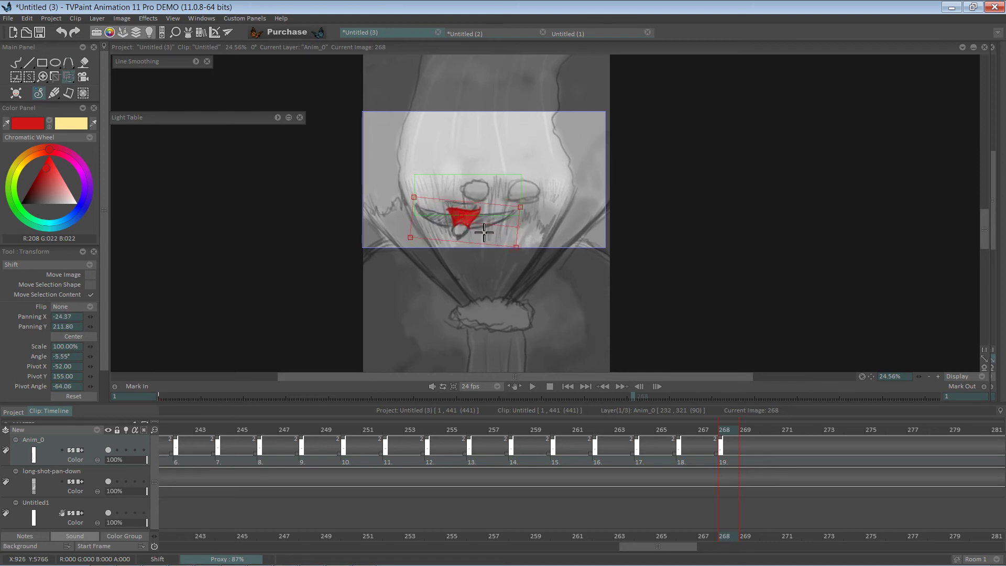
pyautogui.scroll(-2, 99, 346)
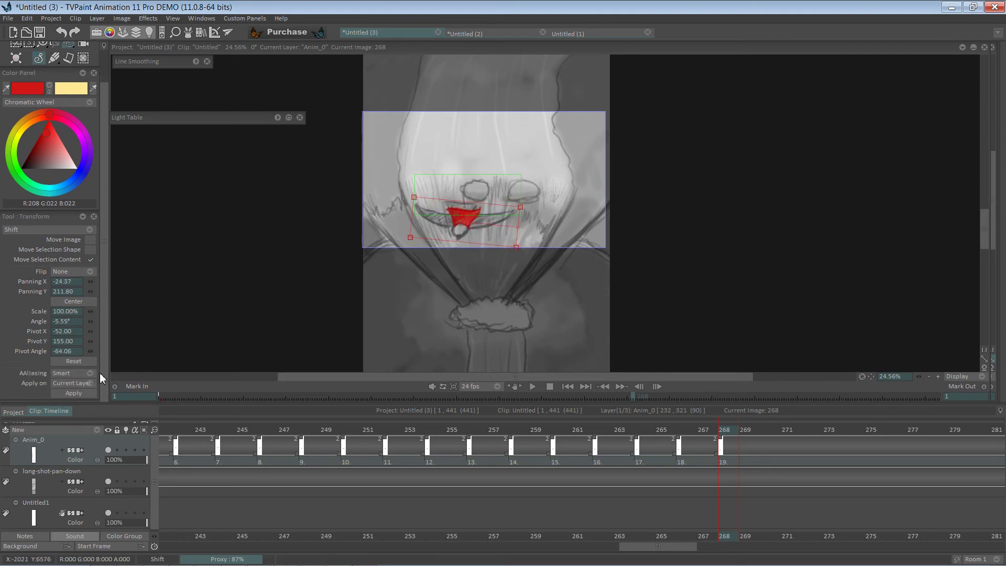
pyautogui.click(73, 393)
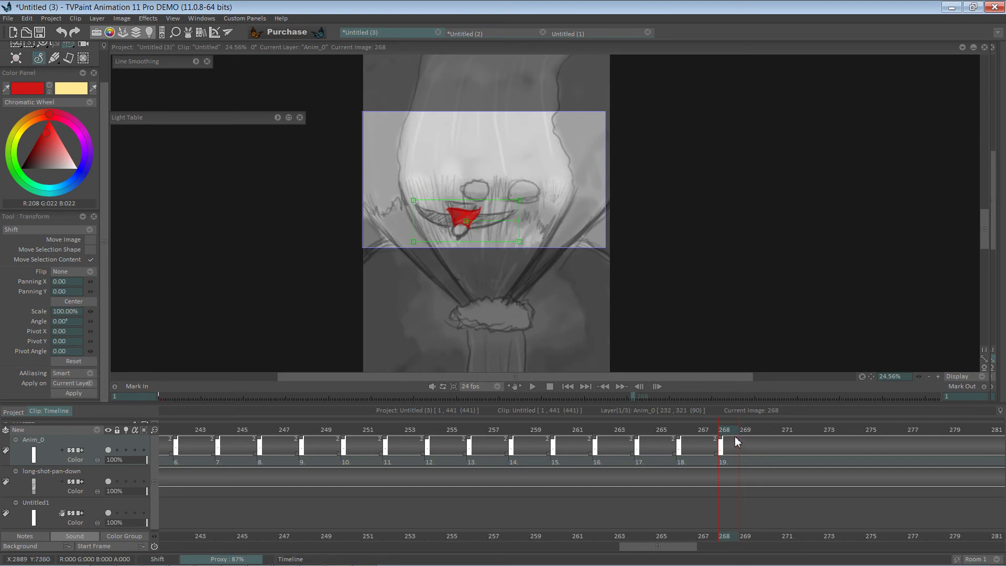
# Switch back to the Panning tool and move the bird slightly down and left at frame 270.
pyautogui.moveTo(734, 429); pyautogui.dragTo(781, 432)
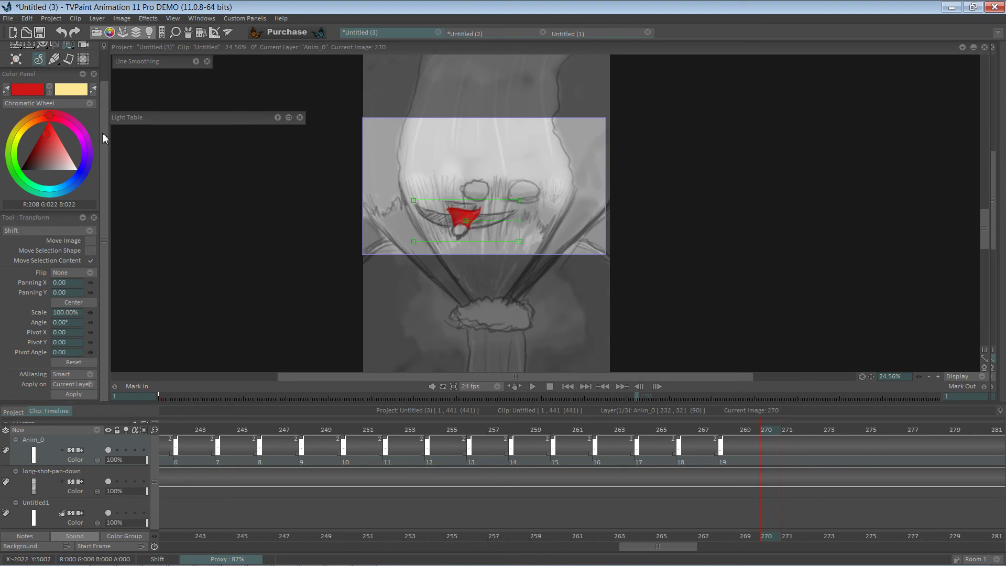
pyautogui.scroll(2, 102, 133)
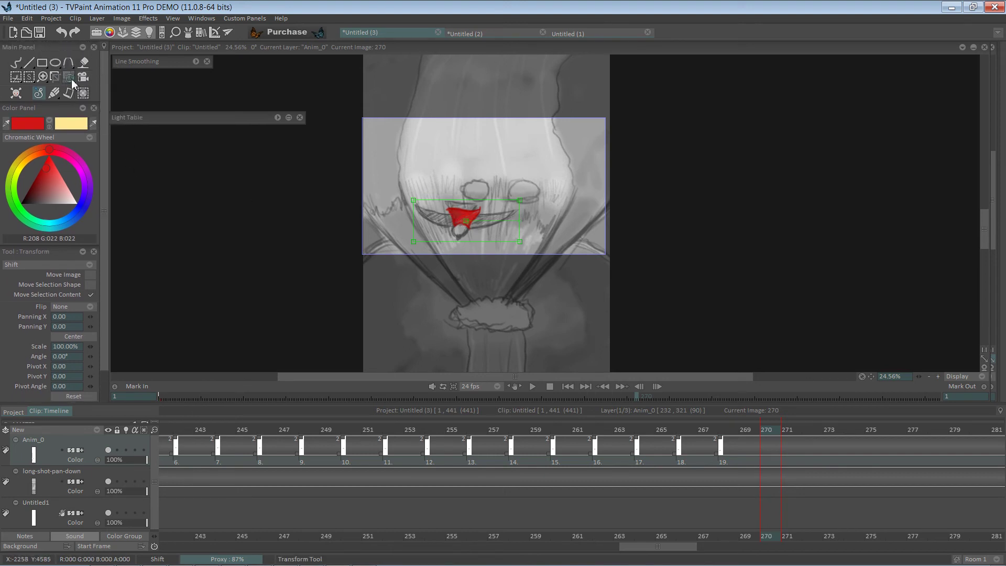
pyautogui.click(71, 79)
pyautogui.click(115, 78)
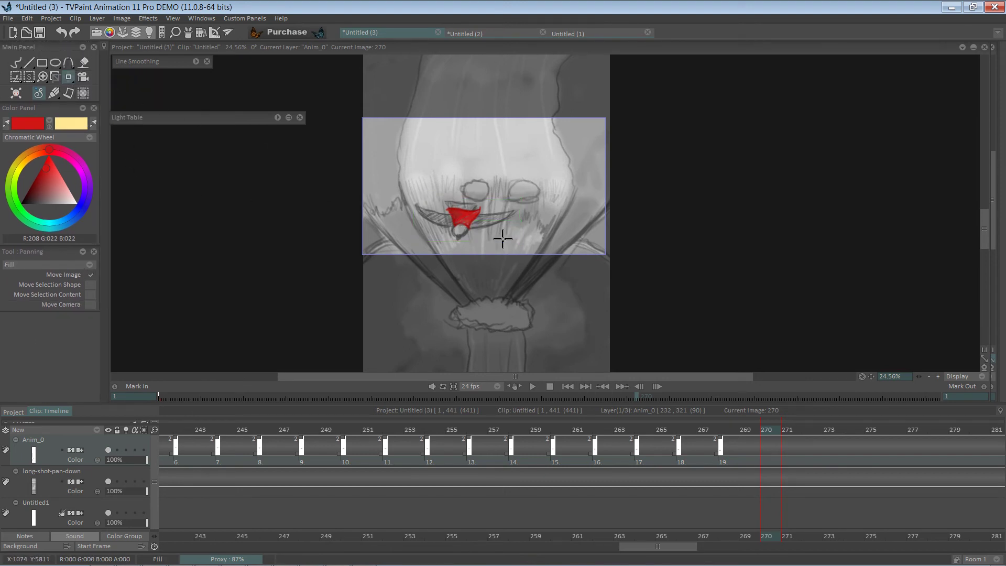
pyautogui.moveTo(466, 224); pyautogui.dragTo(456, 233)
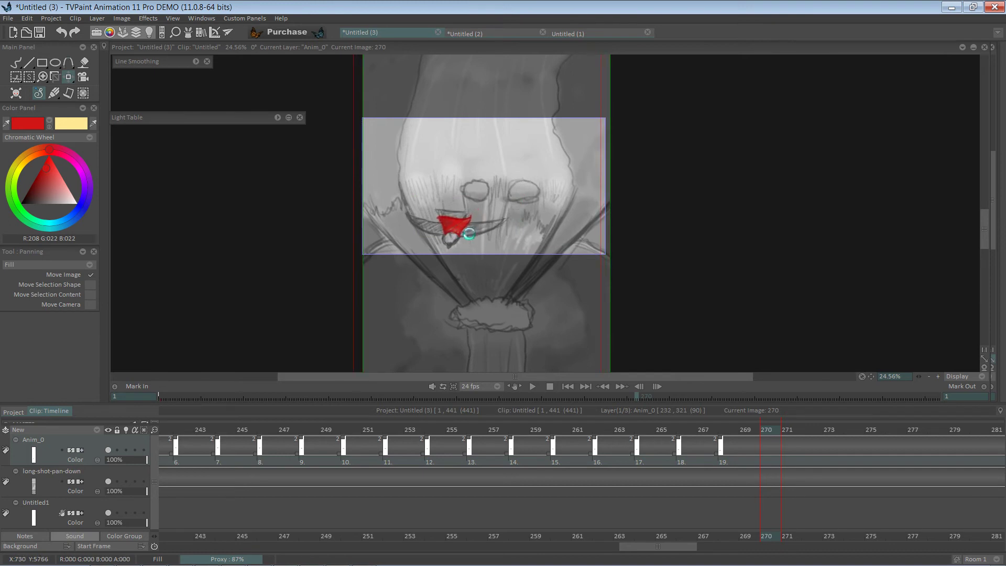
# Move the bird down and left at frames 272 and 274, toward the lower-left corner of the camera frame.
pyautogui.moveTo(790, 431); pyautogui.dragTo(807, 431)
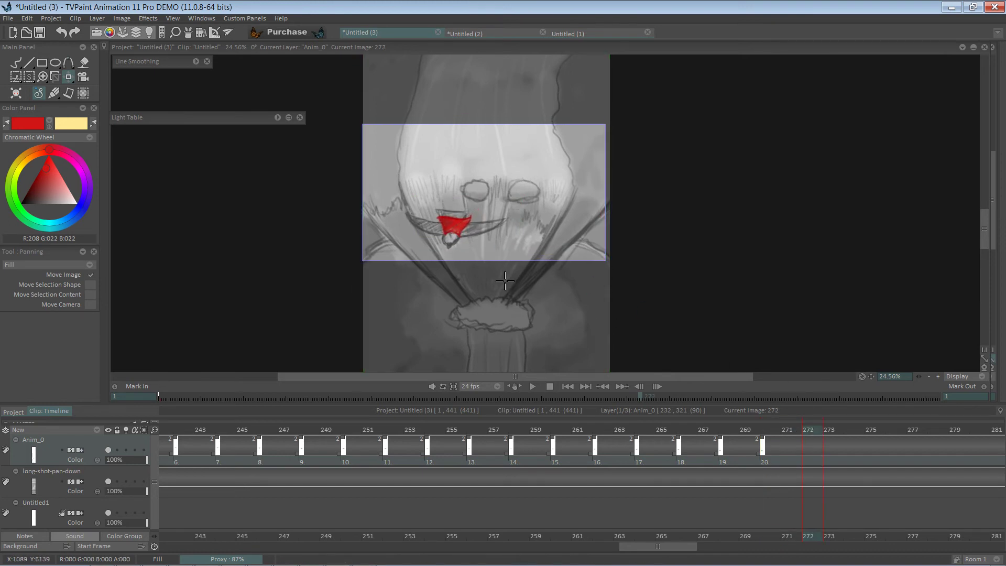
pyautogui.moveTo(451, 231); pyautogui.dragTo(434, 247)
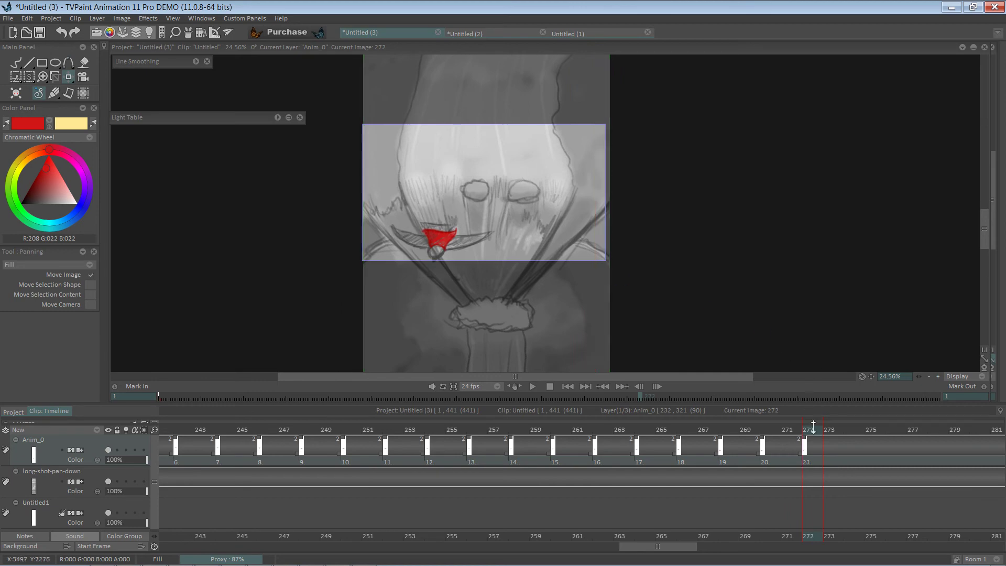
pyautogui.moveTo(835, 430); pyautogui.dragTo(854, 430)
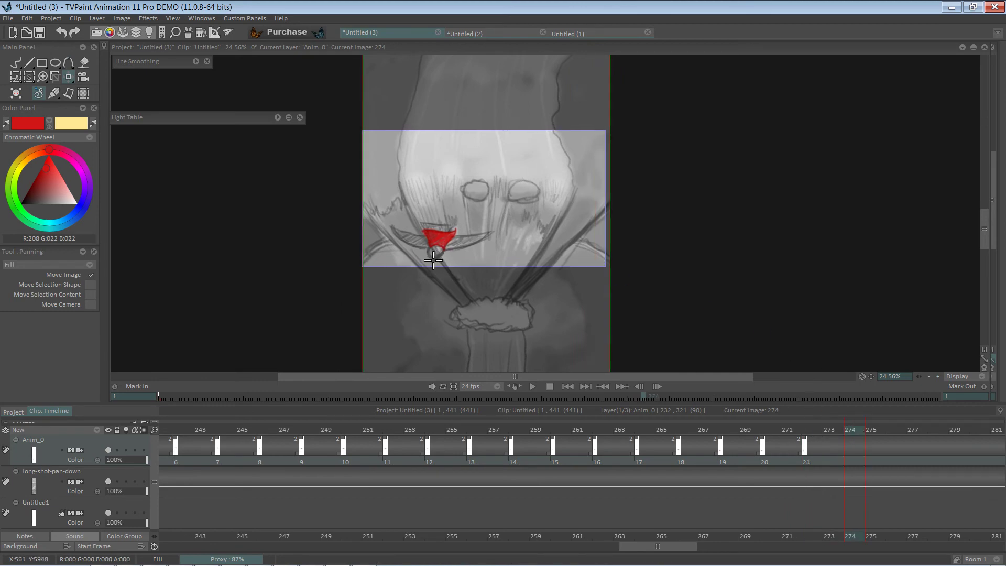
pyautogui.moveTo(444, 246); pyautogui.dragTo(411, 279)
# Move the bird further down and left at frames 276 and 278 so it crosses the camera frame's lower edge.
pyautogui.click(892, 430)
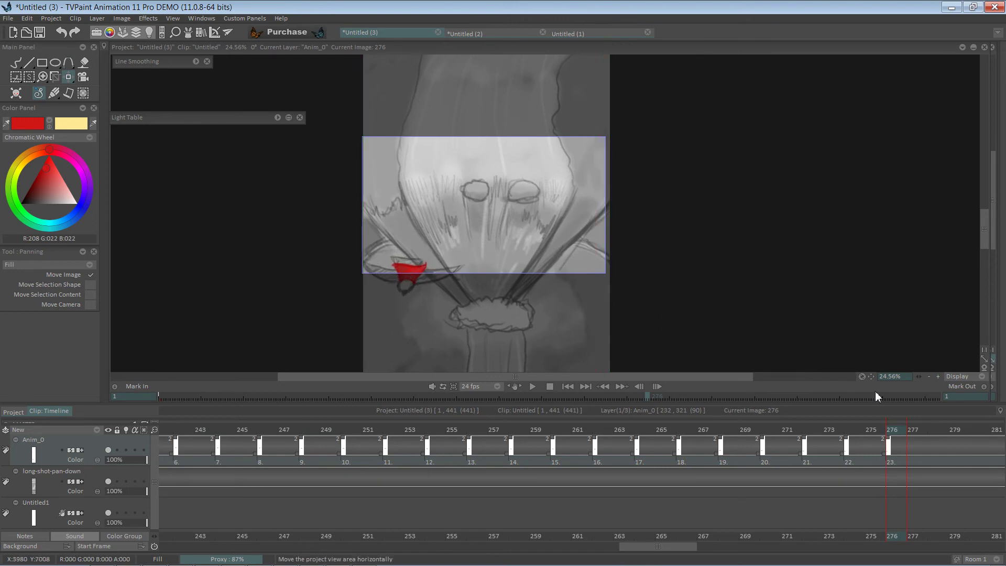
pyautogui.click(918, 431)
pyautogui.click(935, 430)
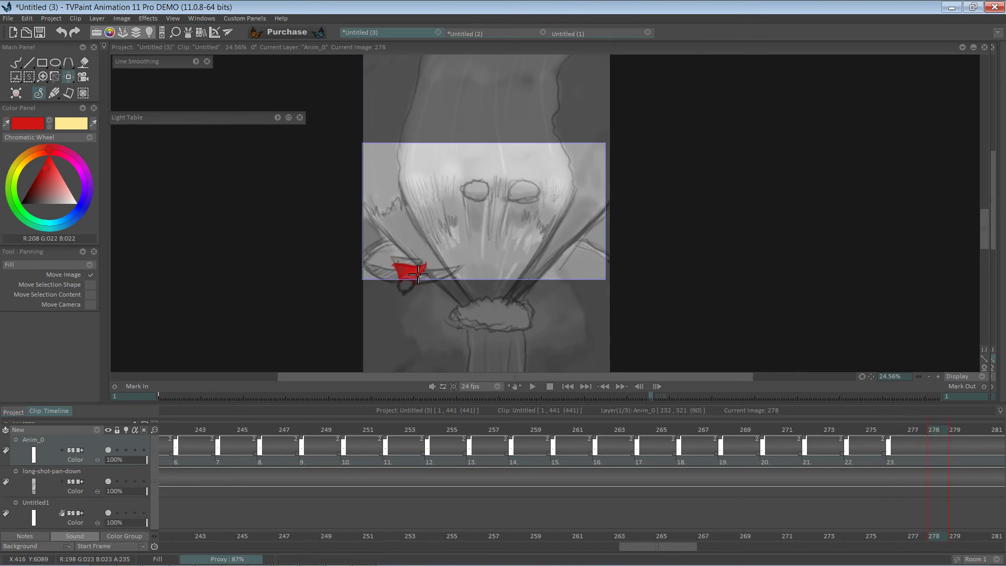
pyautogui.moveTo(426, 276); pyautogui.dragTo(407, 283)
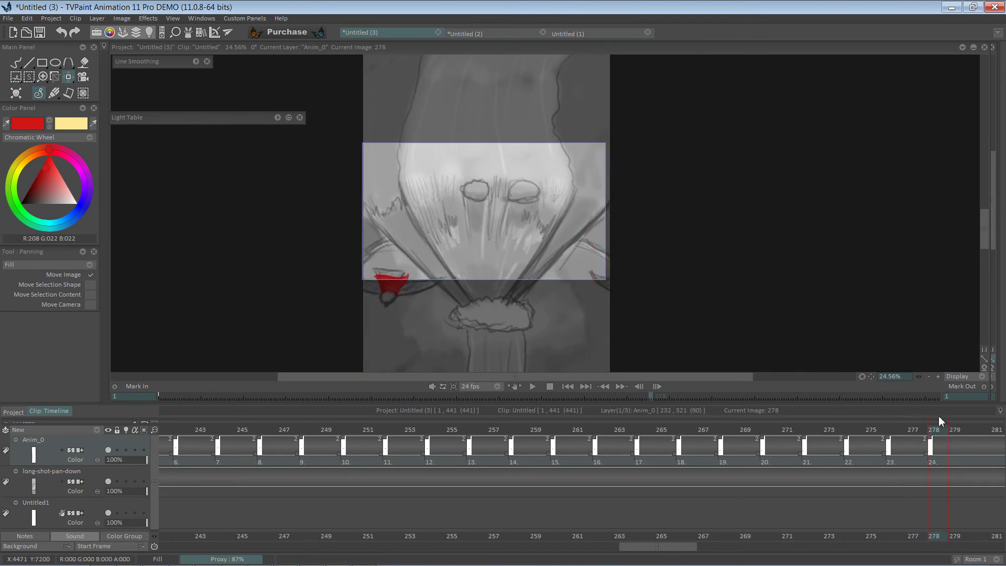
# Move the bird down and left at frame 280 so it lies completely below the camera frame.
pyautogui.click(955, 431)
pyautogui.click(976, 430)
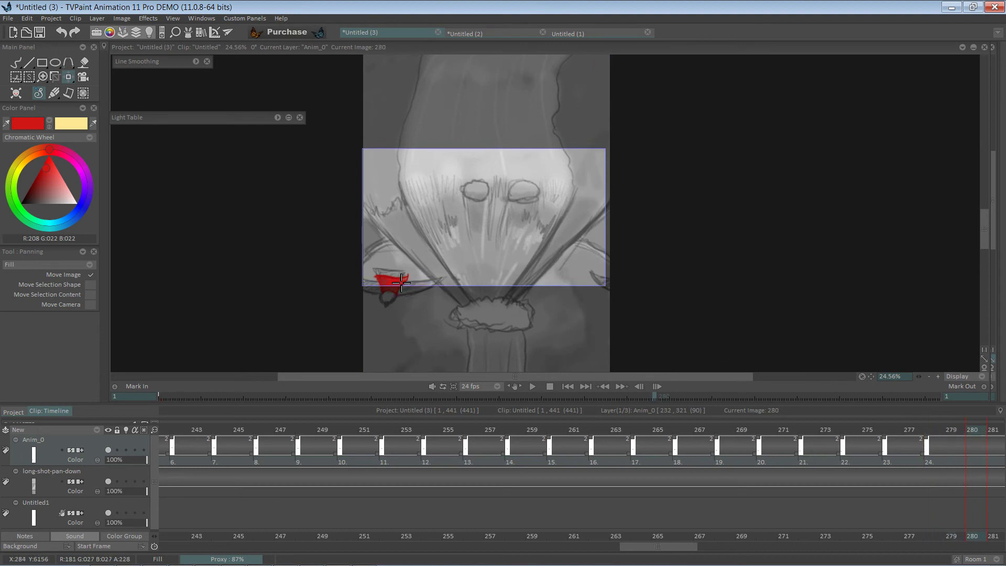
pyautogui.moveTo(401, 282); pyautogui.dragTo(382, 307)
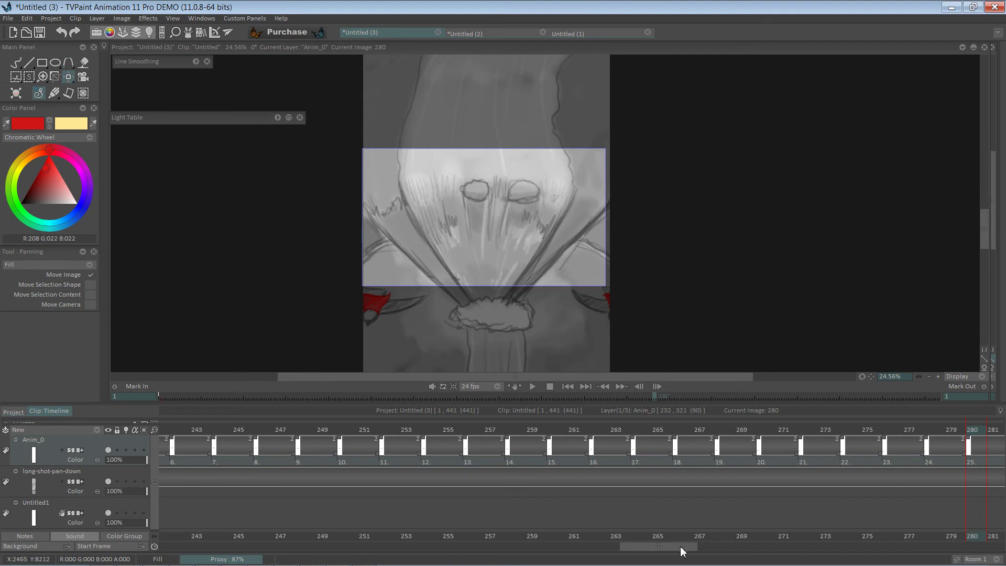
# Play the animation from frame 1 and examine the camera framing at the first and last frames of the background.
pyautogui.moveTo(681, 547); pyautogui.dragTo(702, 546)
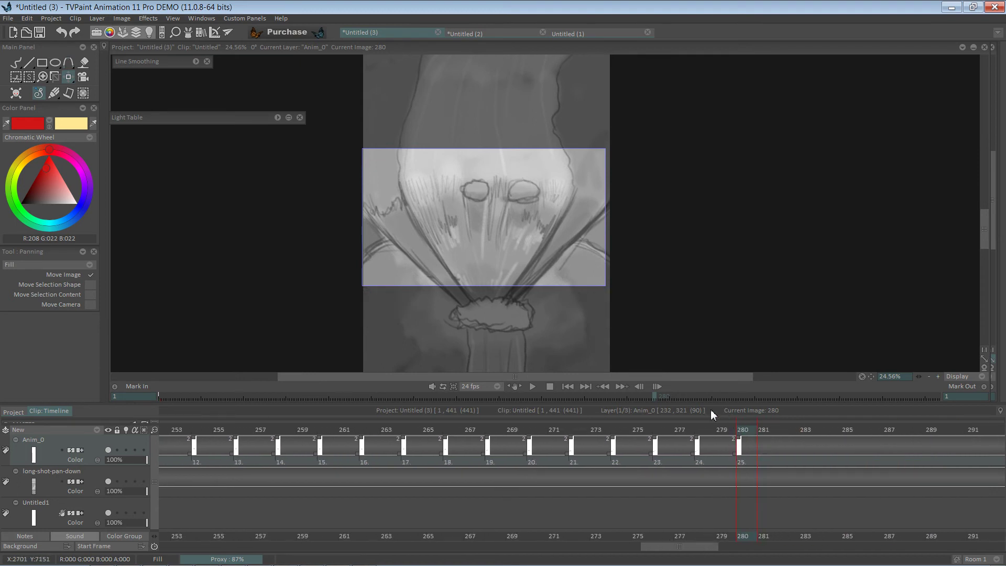
pyautogui.click(567, 387)
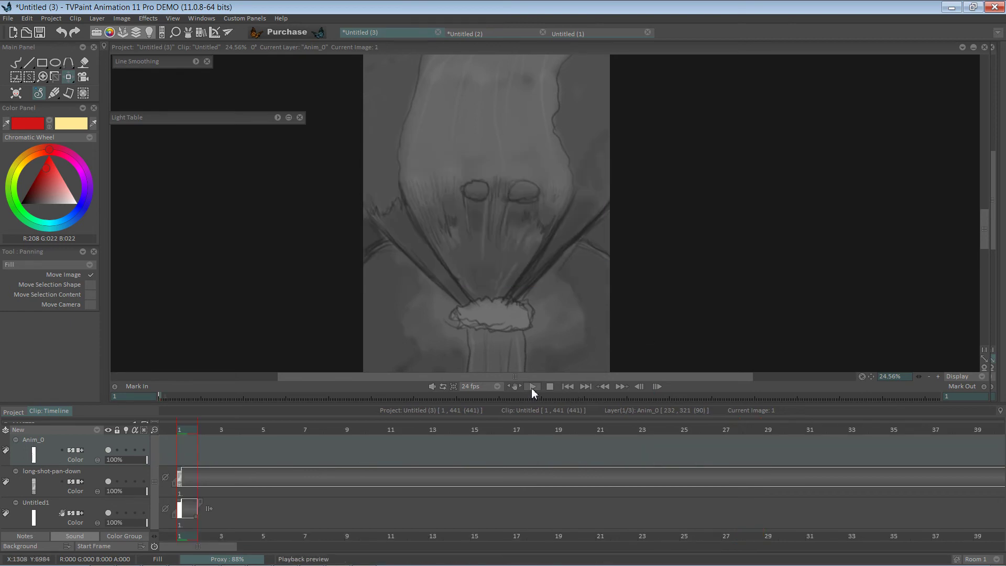
pyautogui.click(532, 388)
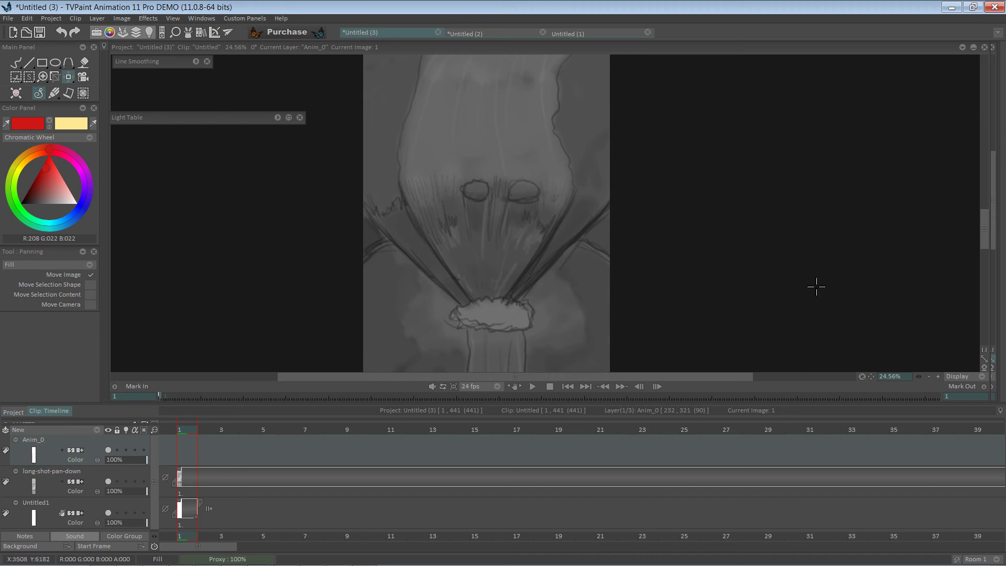
pyautogui.scroll(2, 983, 229)
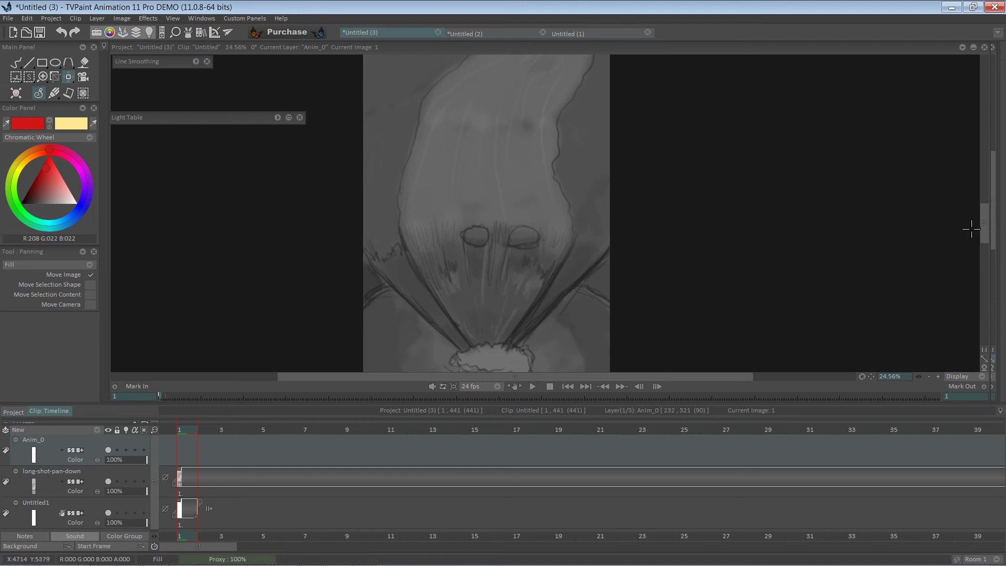
pyautogui.moveTo(987, 224); pyautogui.dragTo(987, 153)
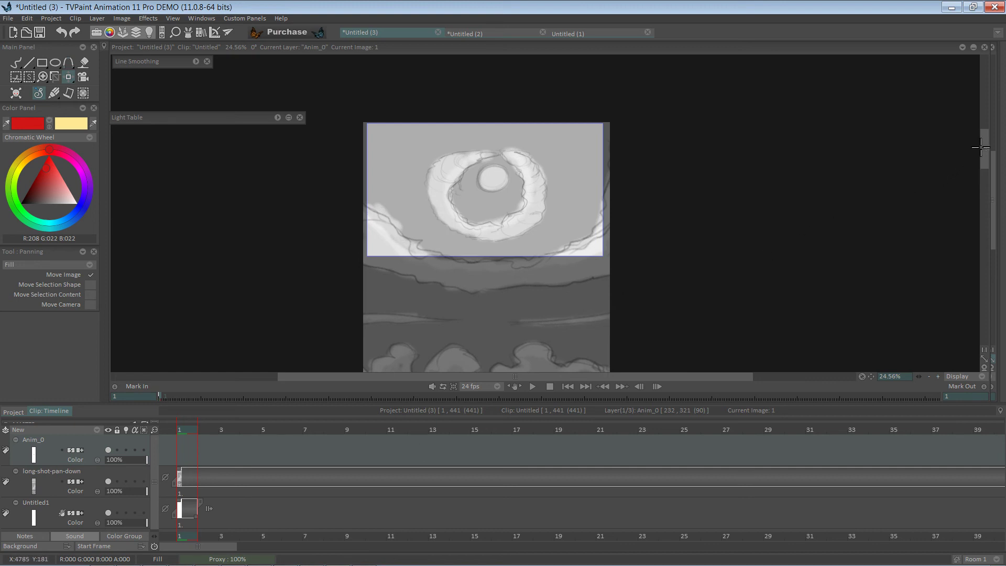
pyautogui.moveTo(984, 149); pyautogui.dragTo(975, 241)
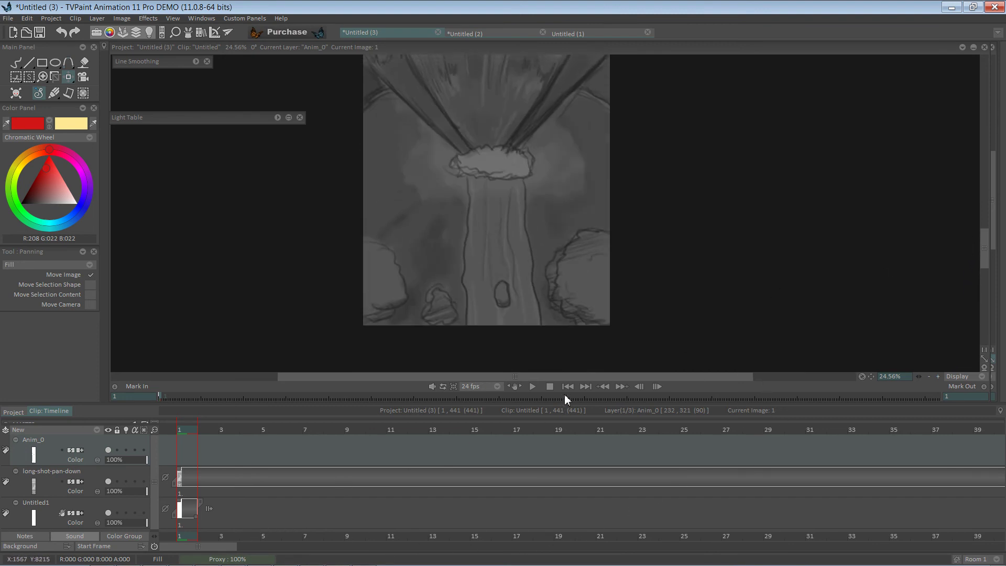
pyautogui.click(587, 387)
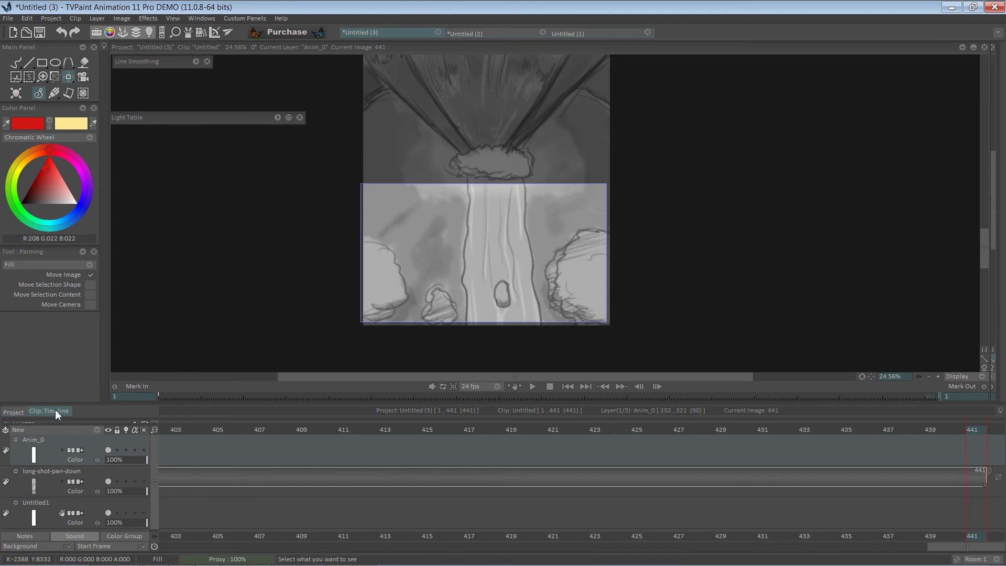
# Add a new empty clip to the project and place it after the 441-frame pan clip.
pyautogui.click(14, 411)
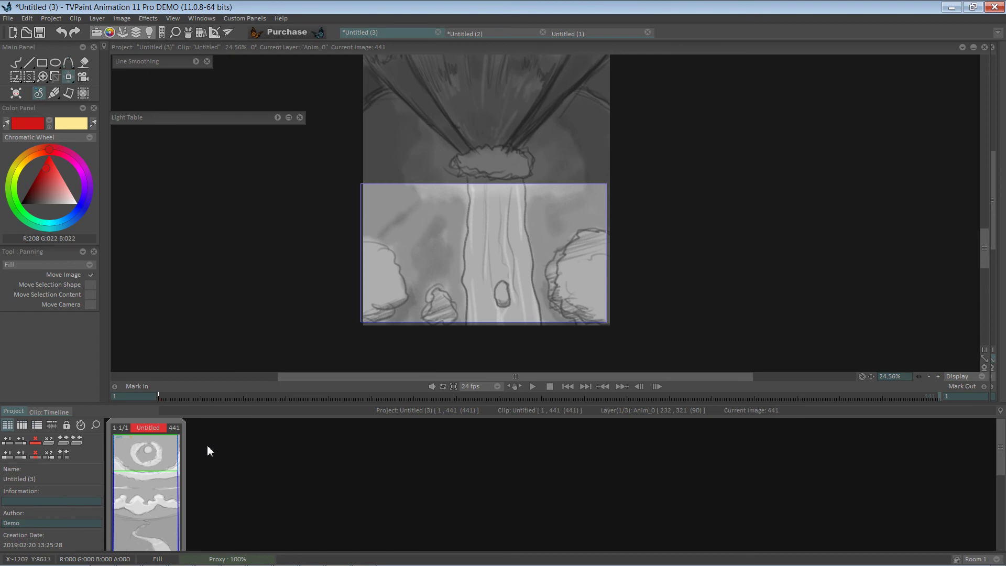
pyautogui.click(13, 445)
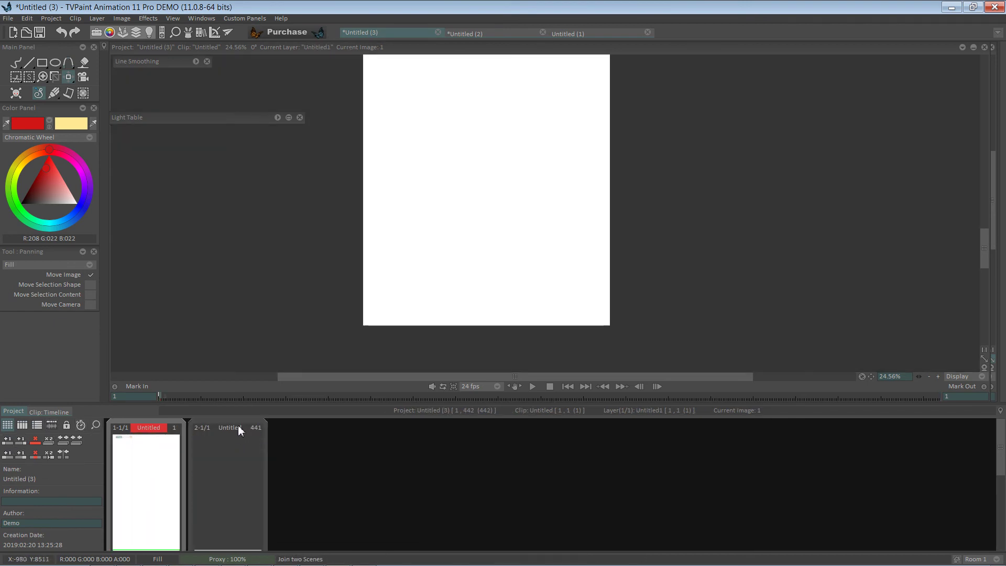
pyautogui.moveTo(984, 246); pyautogui.dragTo(983, 162)
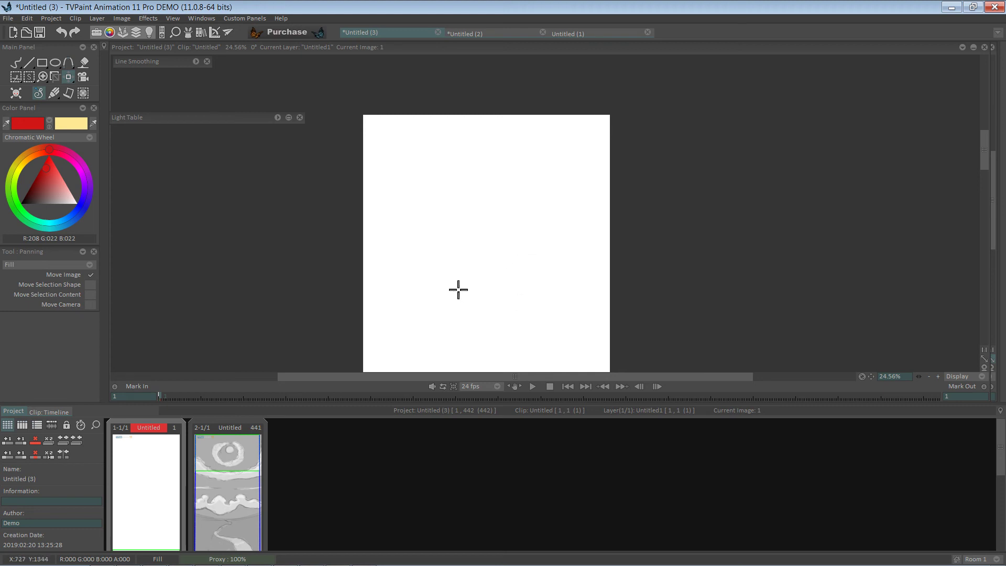
pyautogui.click(151, 428)
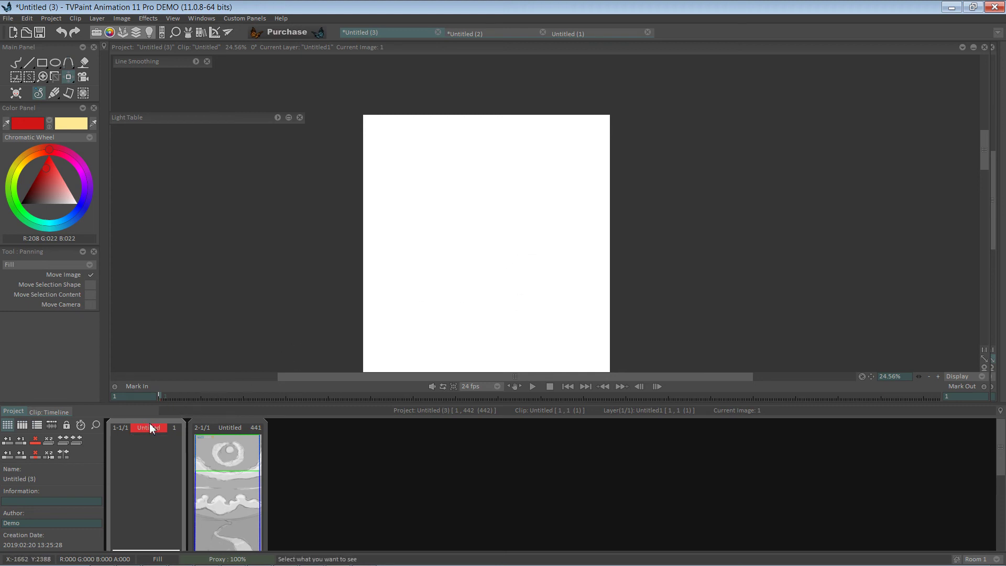
pyautogui.moveTo(150, 428); pyautogui.dragTo(291, 414)
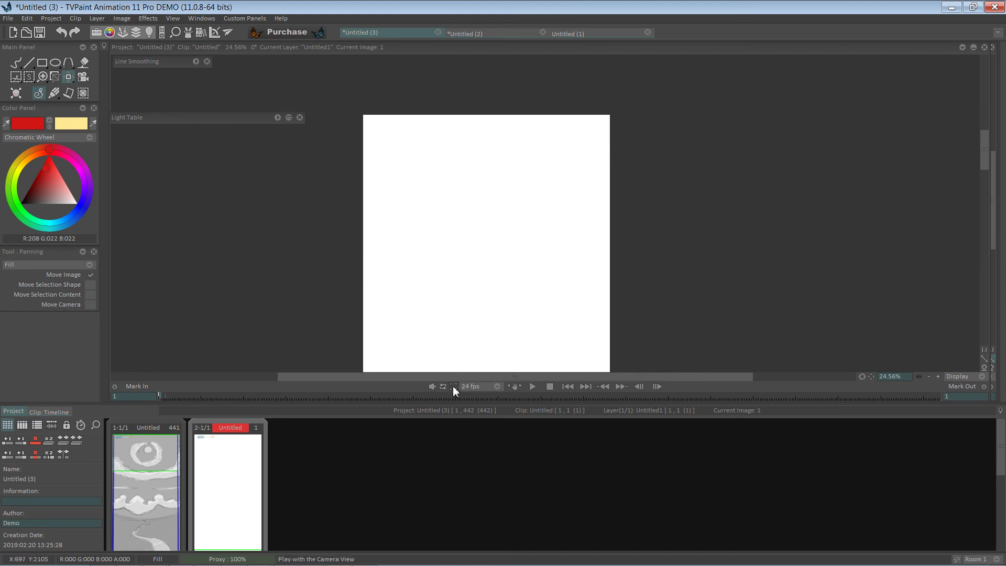
# Examine the new clip's camera frame and compare it with the last frame of the 441-frame pan clip.
pyautogui.click(82, 77)
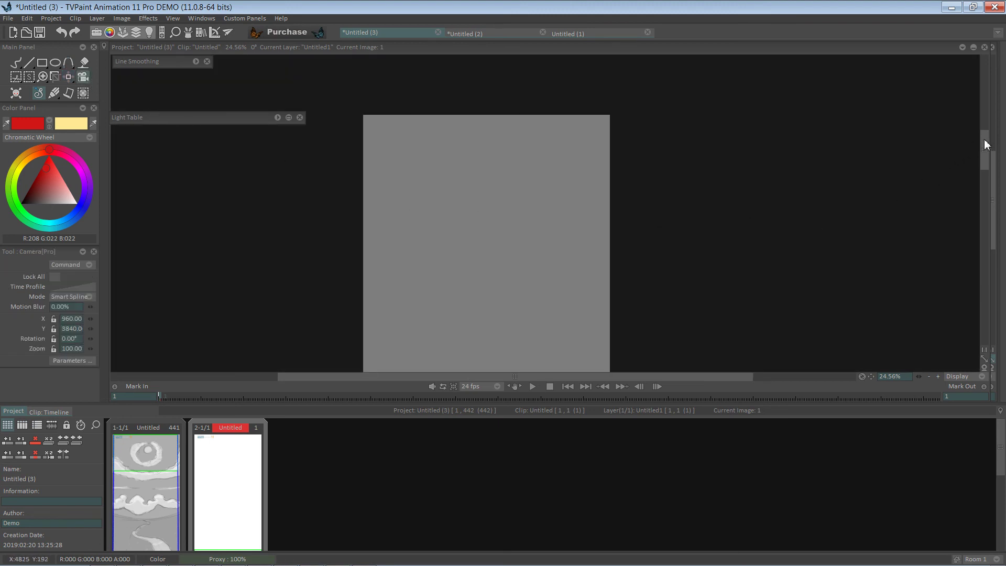
pyautogui.moveTo(985, 141); pyautogui.dragTo(973, 192)
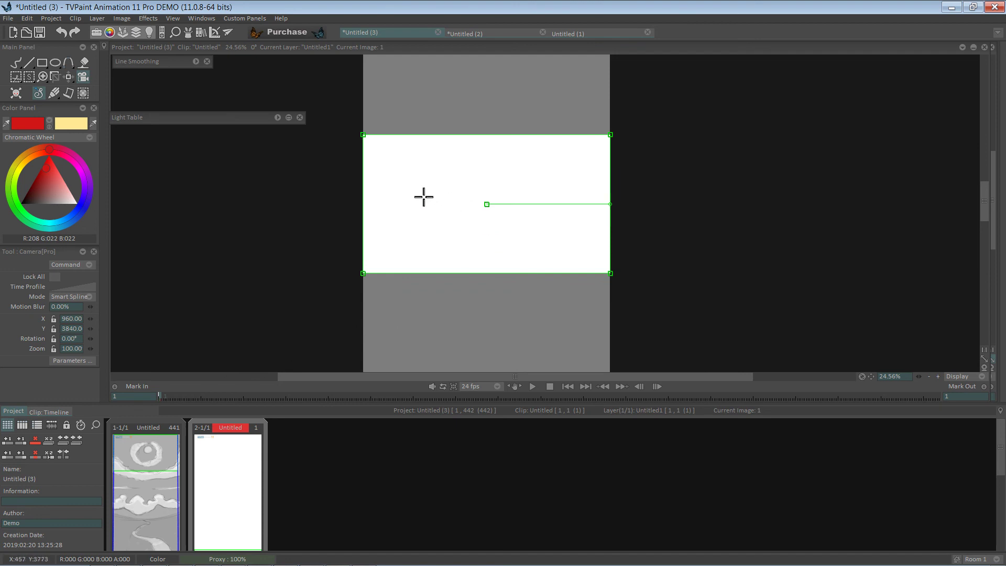
pyautogui.click(16, 62)
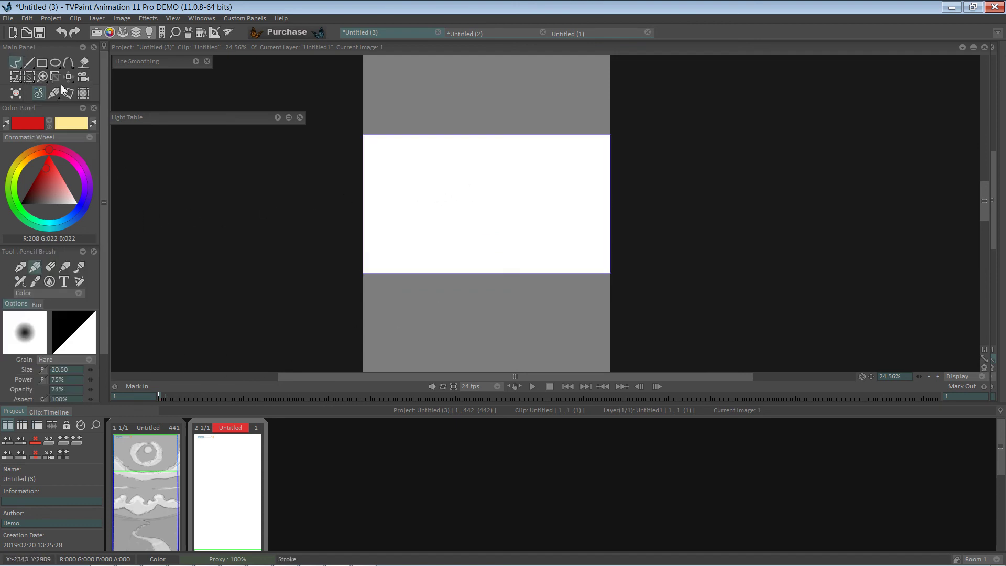
pyautogui.scroll(4, 620, 269)
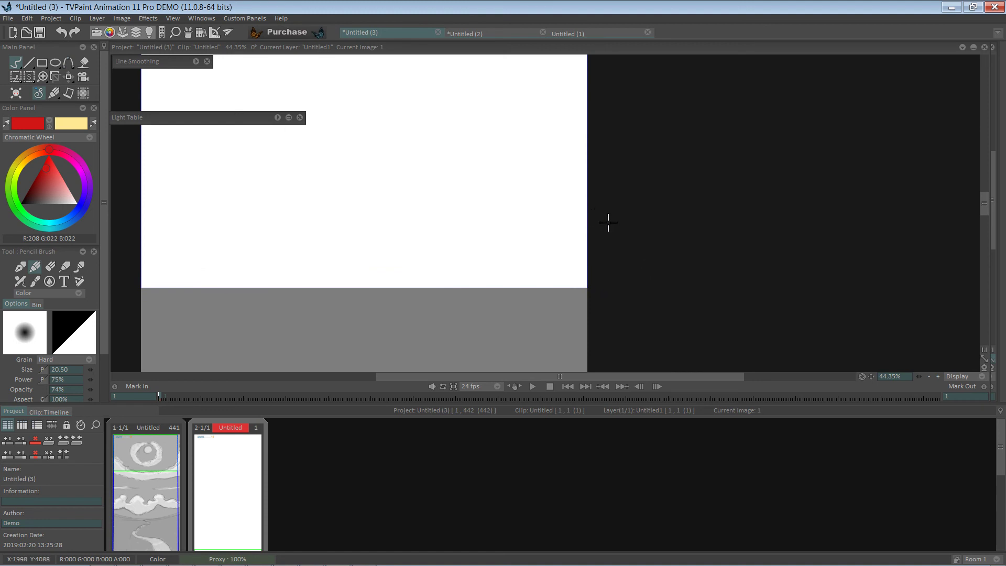
pyautogui.moveTo(608, 222); pyautogui.dragTo(770, 281)
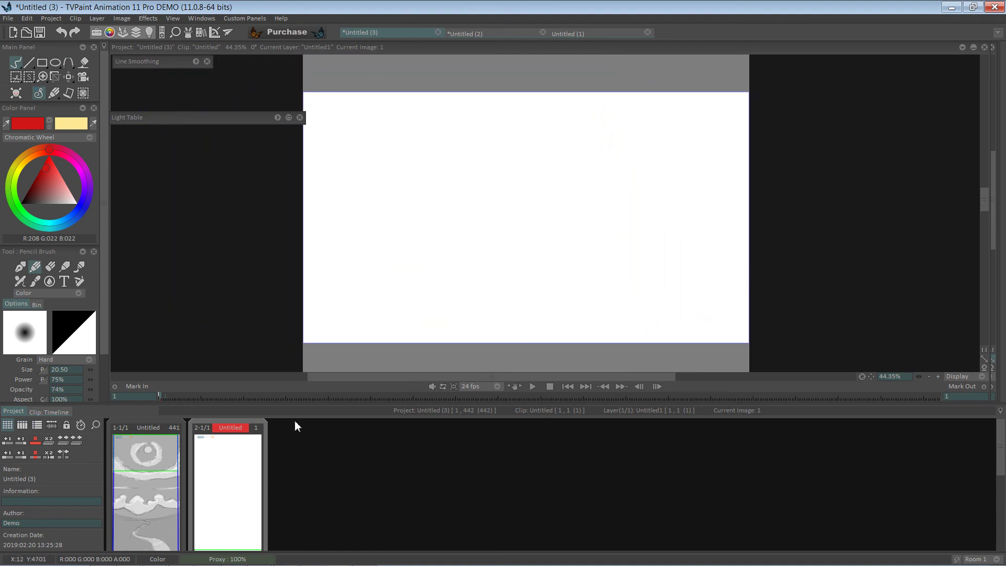
pyautogui.click(160, 461)
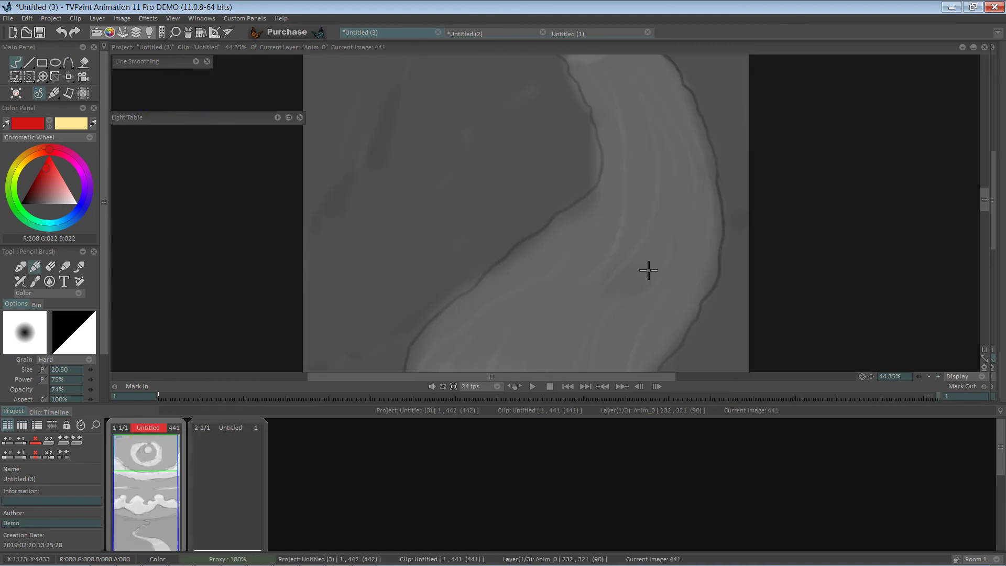
pyautogui.moveTo(983, 202); pyautogui.dragTo(981, 252)
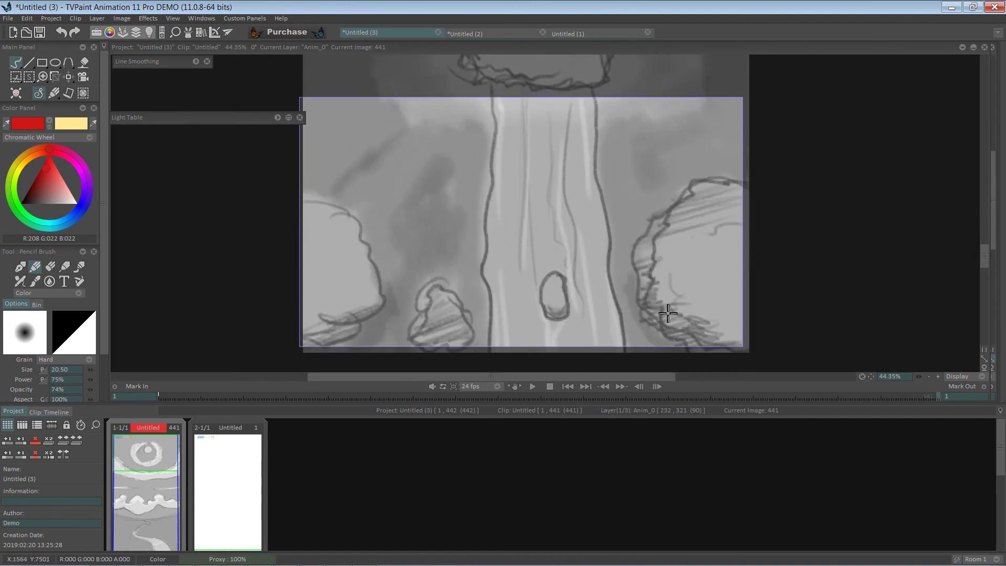
pyautogui.click(246, 462)
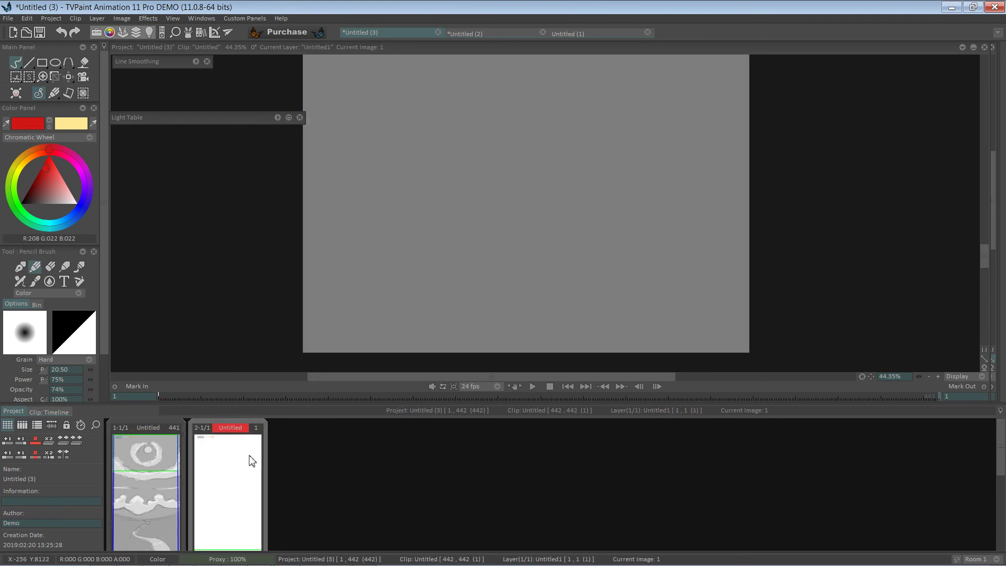
pyautogui.moveTo(985, 254); pyautogui.dragTo(988, 202)
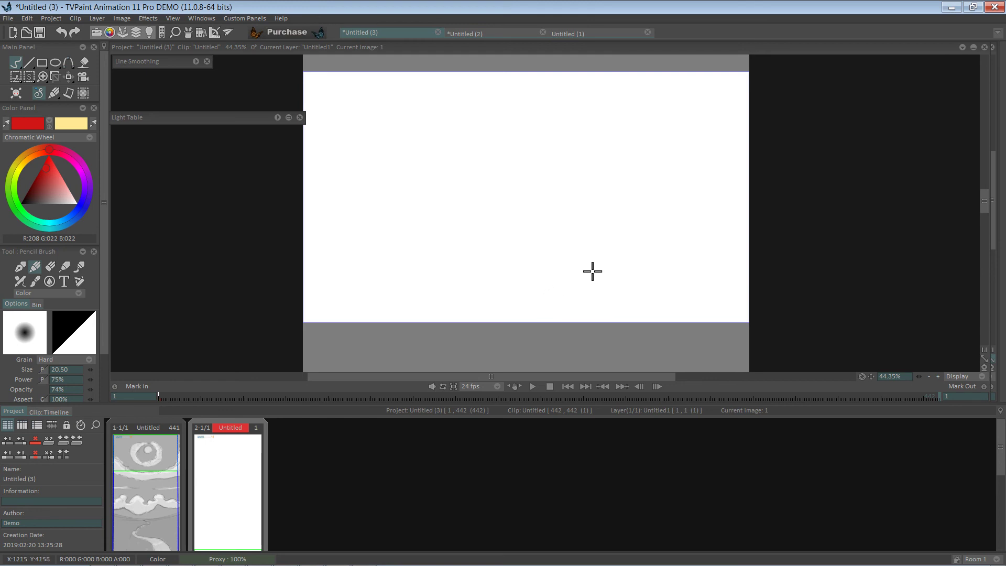
# Sketch a sloping black bank line across the camera frame's lower-right corner and a small rounded rock above it.
pyautogui.moveTo(754, 289); pyautogui.dragTo(717, 297)
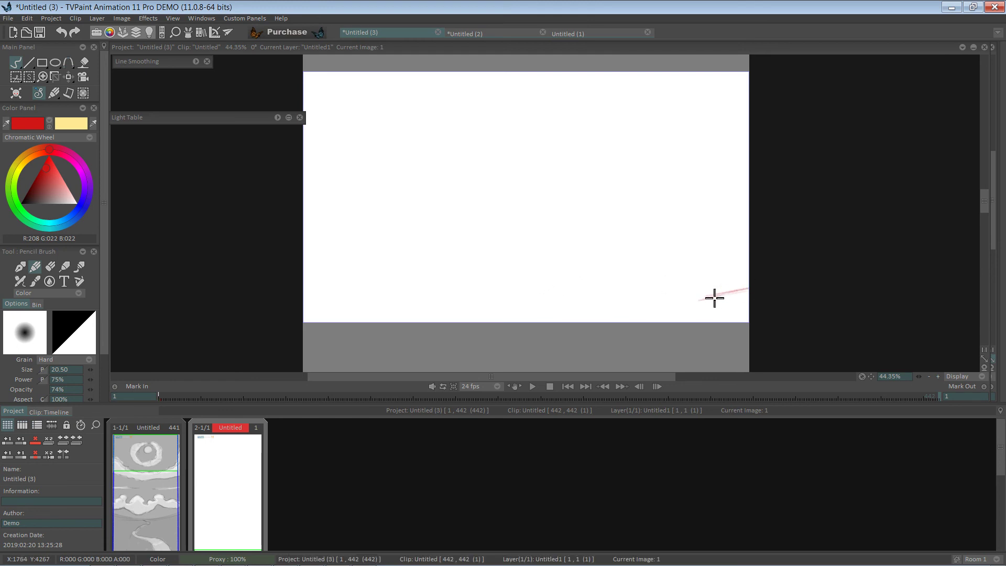
pyautogui.hotkey('ctrl', 'z')
pyautogui.moveTo(49, 198); pyautogui.dragTo(21, 204)
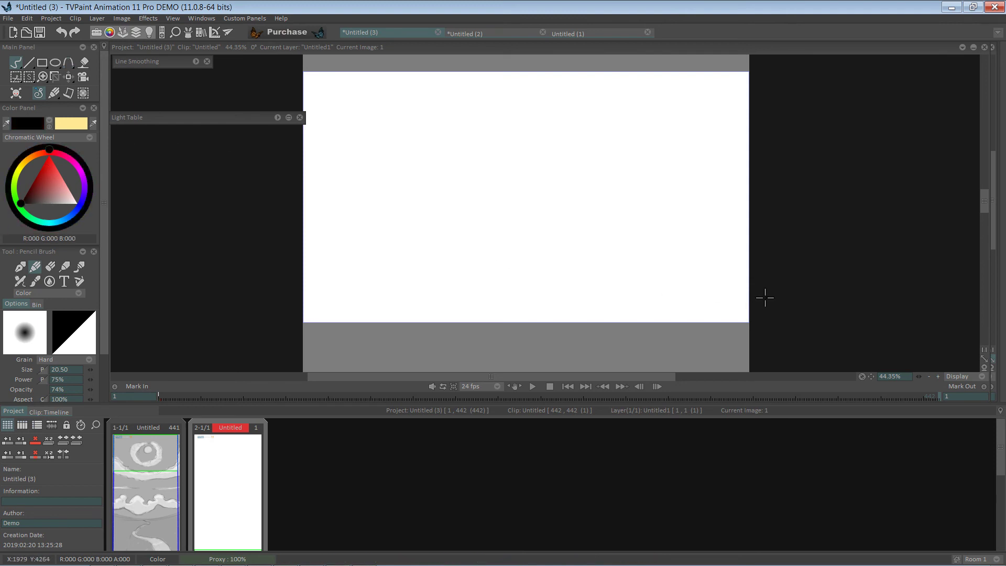
pyautogui.moveTo(762, 278)
pyautogui.mouseDown()
pyautogui.moveTo(669, 306)
pyautogui.moveTo(682, 300)
pyautogui.moveTo(708, 292)
pyautogui.moveTo(582, 342)
pyautogui.moveTo(755, 283)
pyautogui.moveTo(646, 312)
pyautogui.mouseUp()
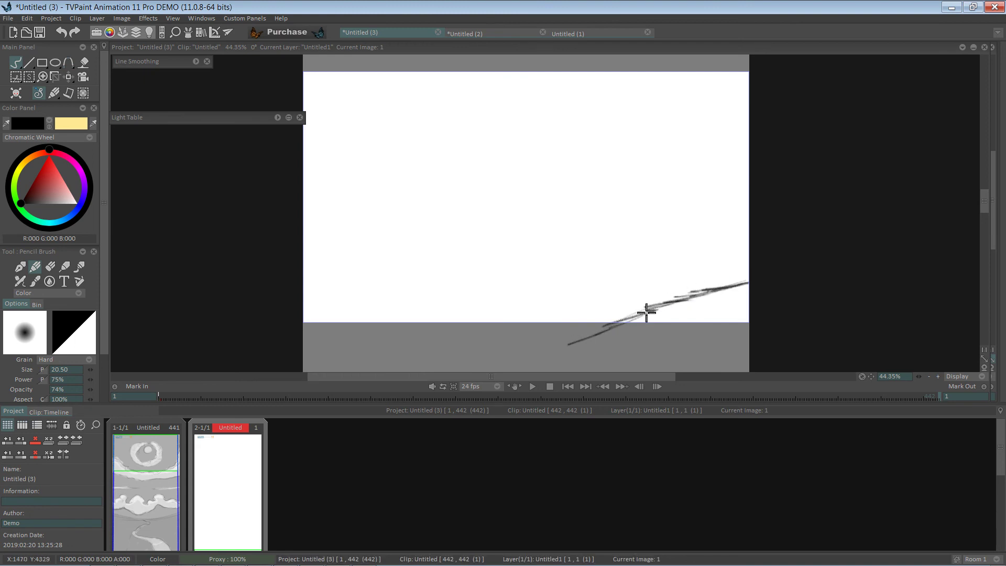
pyautogui.moveTo(688, 264)
pyautogui.mouseDown()
pyautogui.moveTo(586, 285)
pyautogui.moveTo(680, 265)
pyautogui.moveTo(654, 242)
pyautogui.moveTo(607, 249)
pyautogui.moveTo(576, 284)
pyautogui.moveTo(657, 240)
pyautogui.moveTo(675, 260)
pyautogui.moveTo(656, 242)
pyautogui.moveTo(599, 257)
pyautogui.moveTo(580, 276)
pyautogui.moveTo(660, 229)
pyautogui.moveTo(672, 261)
pyautogui.moveTo(655, 239)
pyautogui.moveTo(599, 256)
pyautogui.moveTo(579, 274)
pyautogui.moveTo(617, 240)
pyautogui.moveTo(655, 242)
pyautogui.moveTo(680, 256)
pyautogui.moveTo(674, 271)
pyautogui.moveTo(573, 281)
pyautogui.mouseUp()
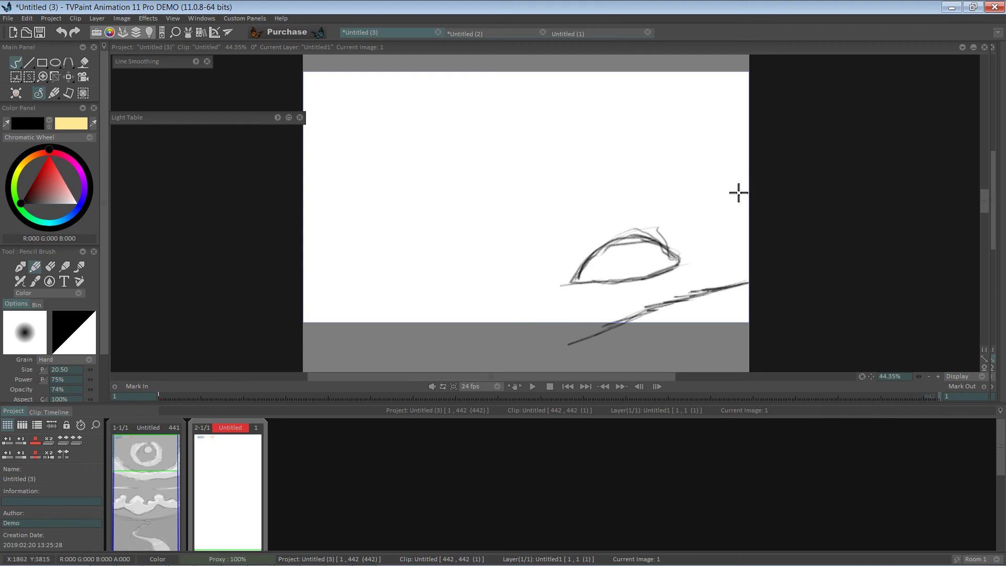
# Check the pan clip's last frame, add ripple lines around the small rock and draw the far bank line across the new clip's frame.
pyautogui.click(153, 498)
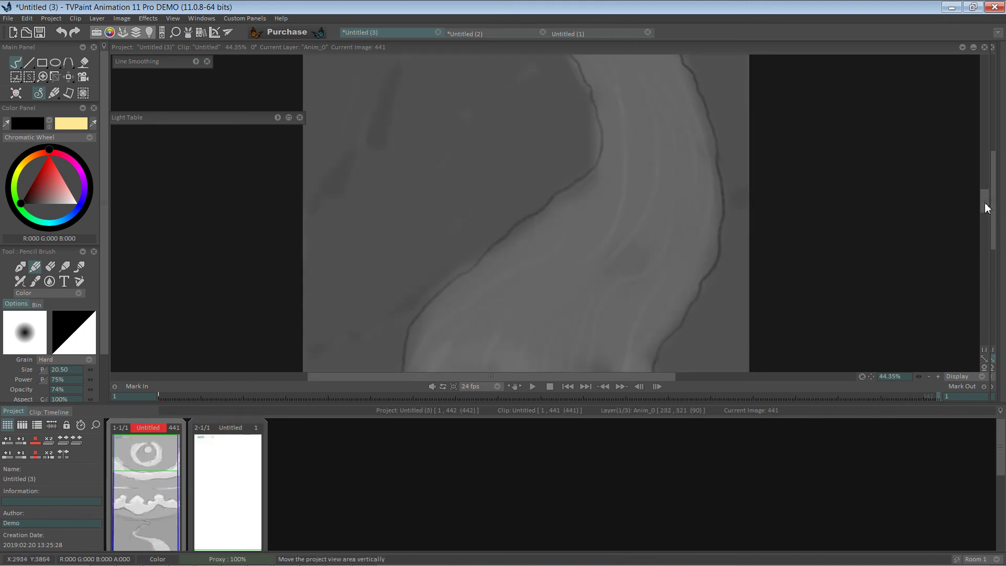
pyautogui.moveTo(984, 207); pyautogui.dragTo(974, 265)
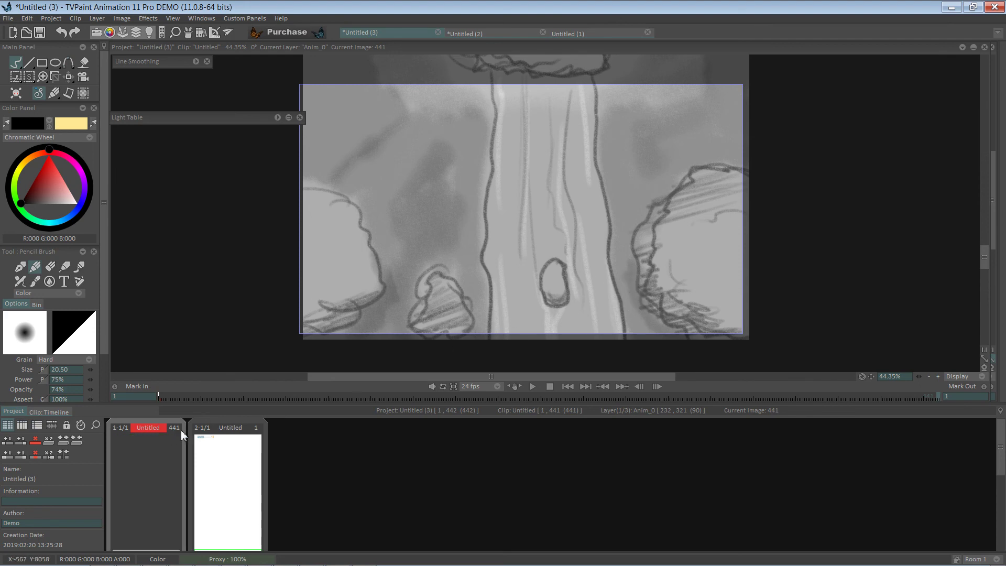
pyautogui.click(231, 442)
pyautogui.moveTo(984, 256); pyautogui.dragTo(990, 205)
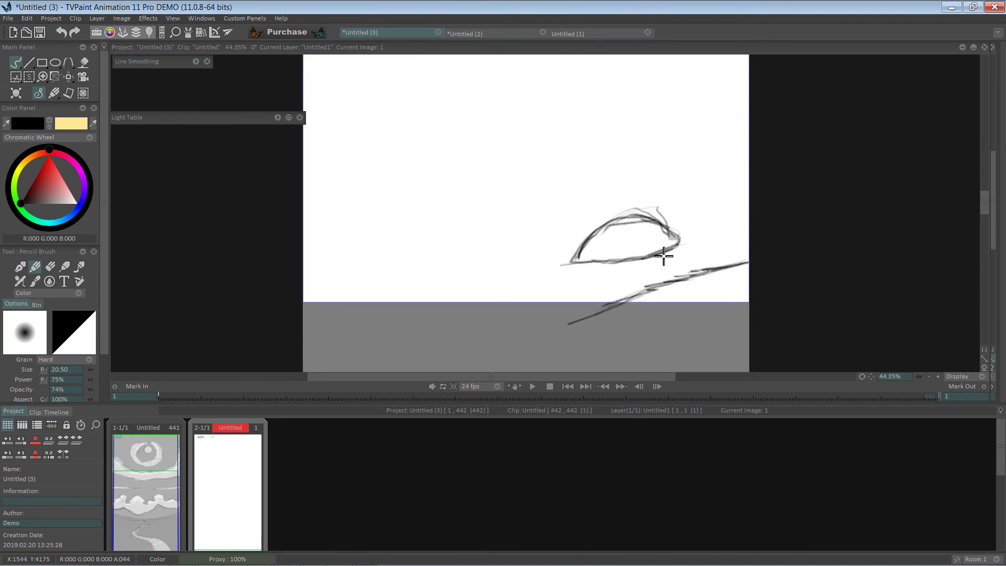
pyautogui.moveTo(664, 256); pyautogui.dragTo(462, 295)
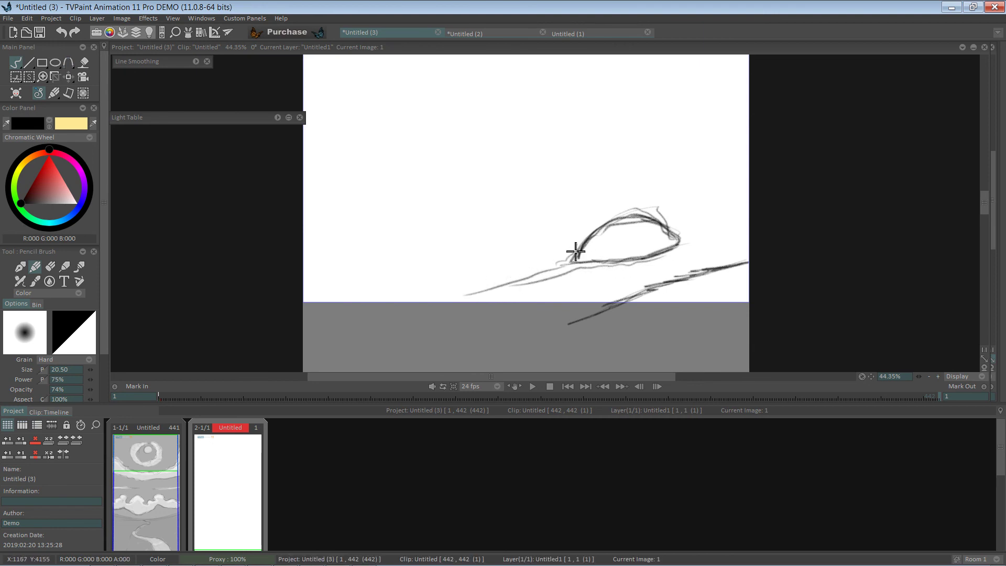
pyautogui.moveTo(575, 252); pyautogui.dragTo(543, 271)
pyautogui.moveTo(687, 241)
pyautogui.mouseDown()
pyautogui.moveTo(728, 225)
pyautogui.moveTo(751, 190)
pyautogui.moveTo(642, 184)
pyautogui.moveTo(514, 199)
pyautogui.moveTo(353, 224)
pyautogui.moveTo(267, 258)
pyautogui.mouseUp()
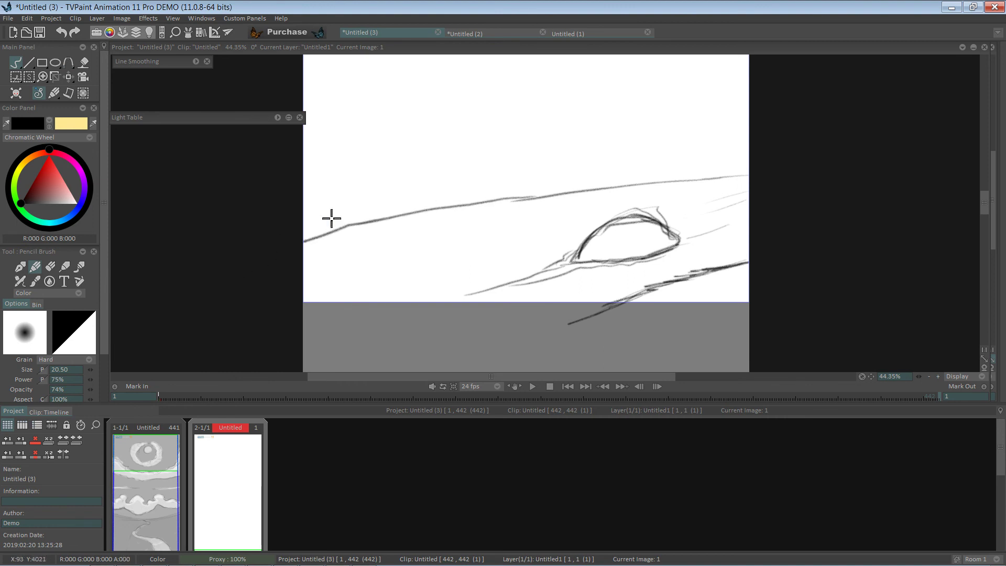
# Sketch the rough outline of a large boulder above the far bank line in the upper-left part of the camera frame.
pyautogui.moveTo(555, 130)
pyautogui.mouseDown()
pyautogui.moveTo(545, 86)
pyautogui.moveTo(473, 72)
pyautogui.mouseUp()
pyautogui.moveTo(544, 87)
pyautogui.mouseDown()
pyautogui.moveTo(582, 112)
pyautogui.moveTo(574, 168)
pyautogui.moveTo(352, 201)
pyautogui.mouseUp()
pyautogui.moveTo(499, 65)
pyautogui.mouseDown()
pyautogui.moveTo(344, 94)
pyautogui.moveTo(335, 135)
pyautogui.moveTo(372, 184)
pyautogui.moveTo(361, 96)
pyautogui.moveTo(355, 179)
pyautogui.mouseUp()
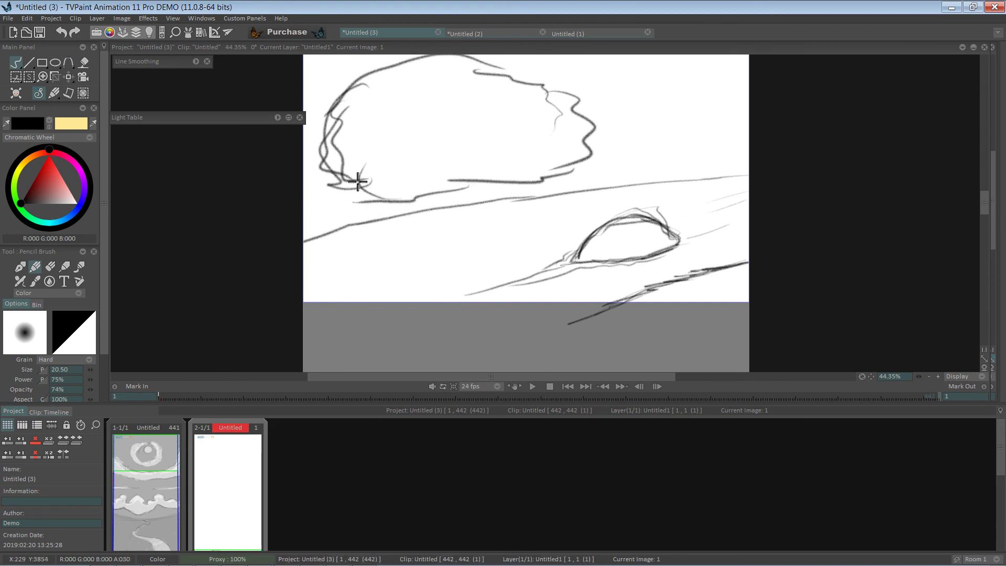
pyautogui.scroll(2, 987, 201)
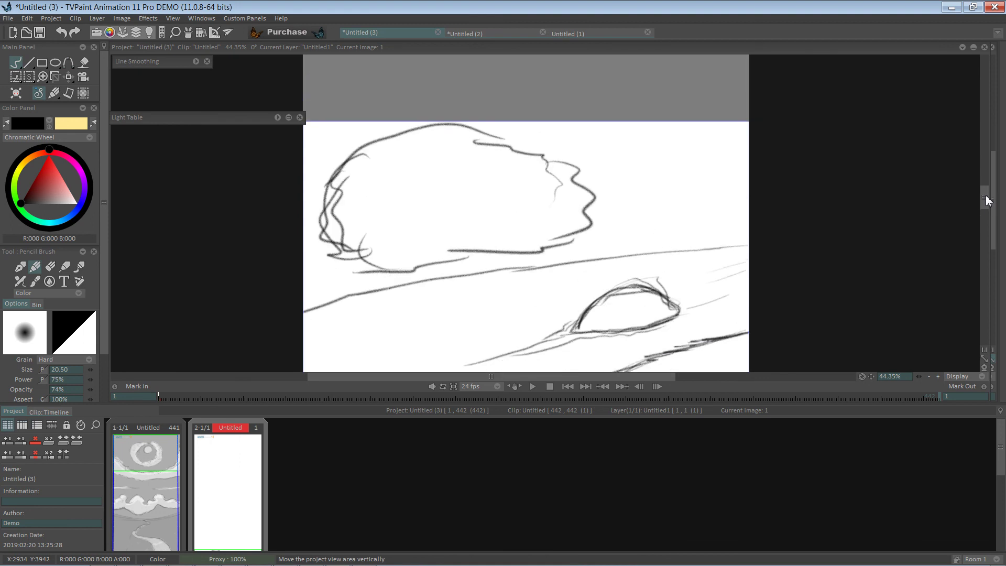
pyautogui.moveTo(541, 156)
pyautogui.mouseDown()
pyautogui.moveTo(569, 164)
pyautogui.moveTo(586, 191)
pyautogui.moveTo(581, 222)
pyautogui.moveTo(562, 240)
pyautogui.moveTo(398, 271)
pyautogui.moveTo(341, 249)
pyautogui.mouseUp()
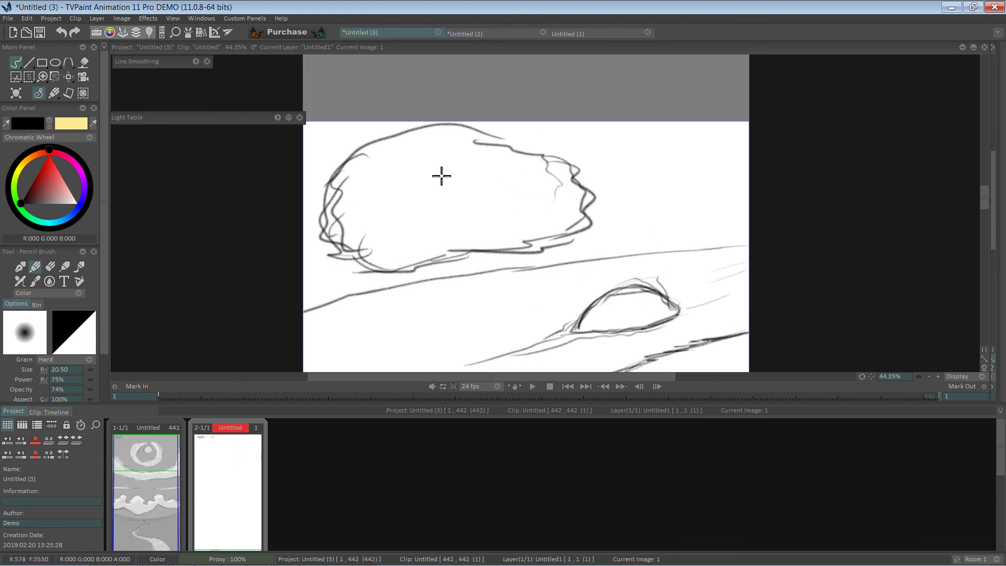
# Add inner contour lines along the large boulder's upper and left sides and undo the last unwanted stroke.
pyautogui.moveTo(490, 169)
pyautogui.mouseDown()
pyautogui.moveTo(451, 158)
pyautogui.moveTo(335, 173)
pyautogui.moveTo(474, 164)
pyautogui.moveTo(499, 177)
pyautogui.mouseUp()
pyautogui.moveTo(439, 168); pyautogui.dragTo(506, 198)
pyautogui.moveTo(366, 209)
pyautogui.mouseDown()
pyautogui.moveTo(360, 227)
pyautogui.moveTo(347, 218)
pyautogui.mouseUp()
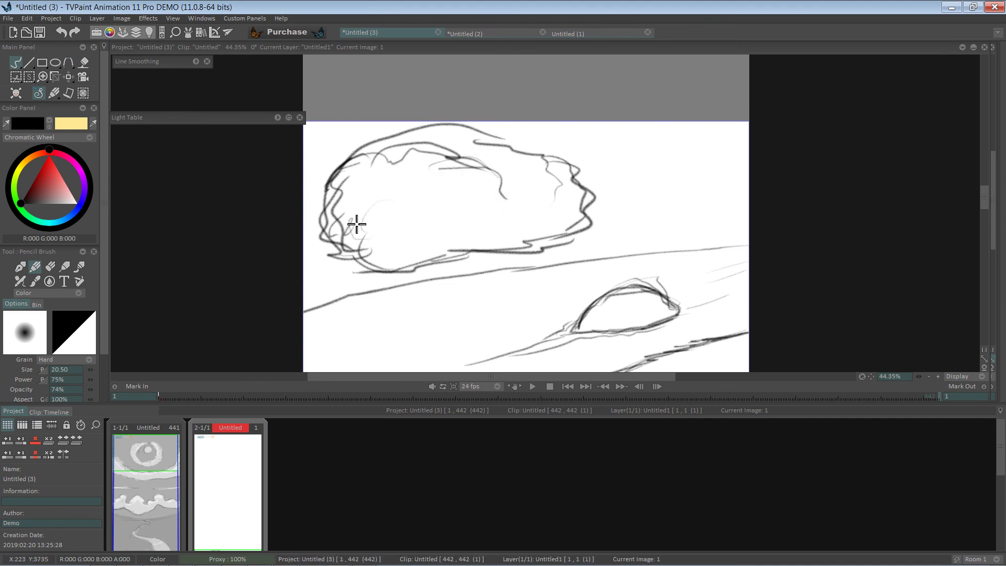
pyautogui.moveTo(398, 199); pyautogui.dragTo(368, 248)
pyautogui.moveTo(471, 199)
pyautogui.mouseDown()
pyautogui.moveTo(527, 201)
pyautogui.moveTo(477, 202)
pyautogui.moveTo(542, 194)
pyautogui.moveTo(555, 183)
pyautogui.moveTo(522, 154)
pyautogui.moveTo(557, 155)
pyautogui.moveTo(440, 128)
pyautogui.moveTo(389, 167)
pyautogui.moveTo(413, 135)
pyautogui.moveTo(340, 204)
pyautogui.mouseUp()
pyautogui.hotkey('ctrl', 'z')
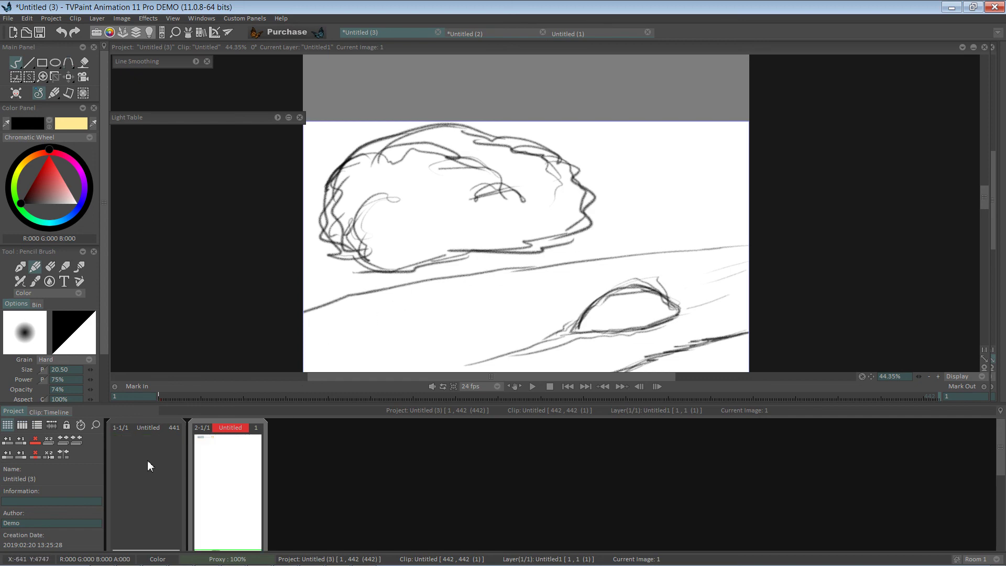
# Check the pan clip's ending, draw three vertical lines rising behind the large boulder in the new clip and hatch the gaps between them.
pyautogui.click(140, 497)
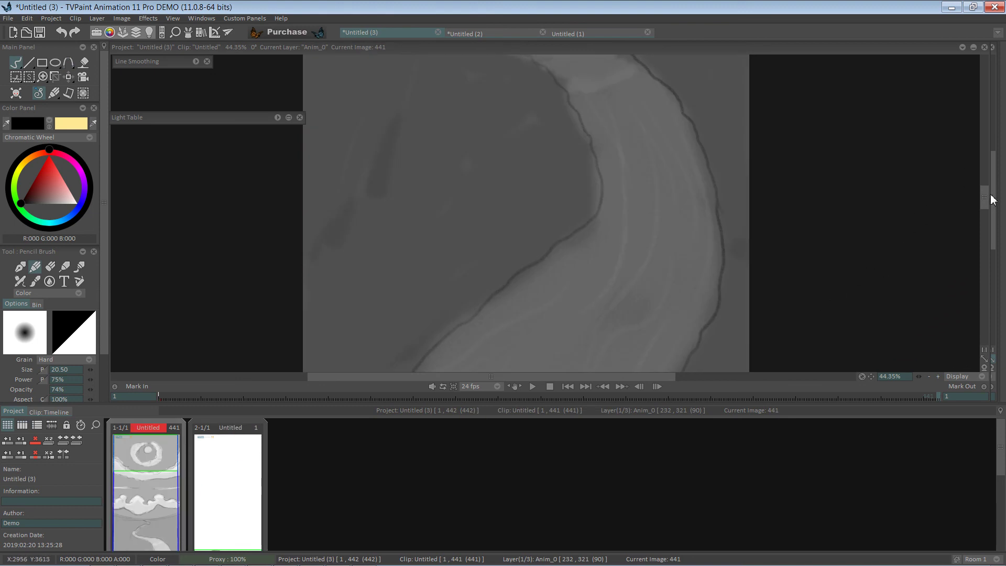
pyautogui.moveTo(990, 199); pyautogui.dragTo(966, 259)
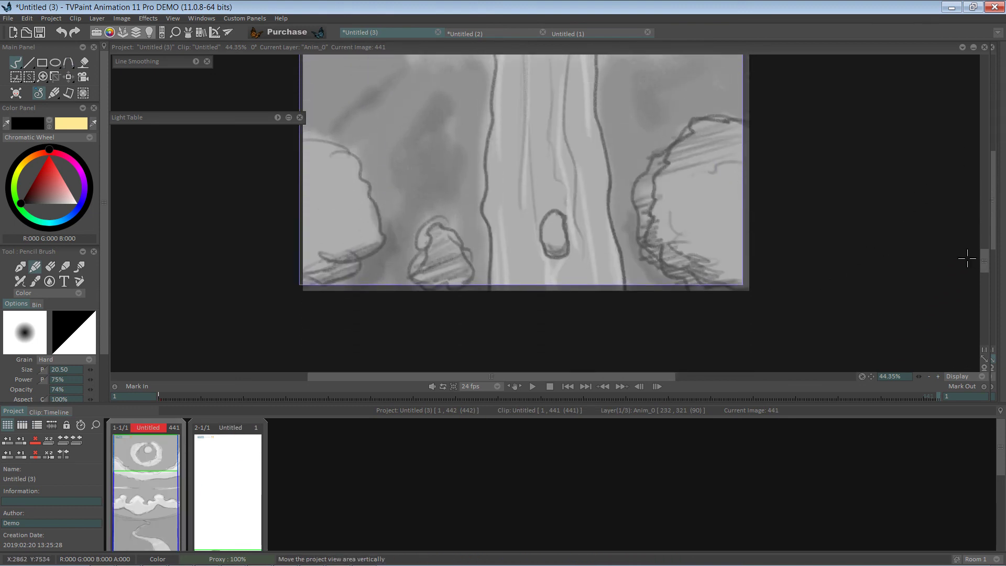
pyautogui.click(250, 425)
pyautogui.moveTo(981, 260); pyautogui.dragTo(989, 201)
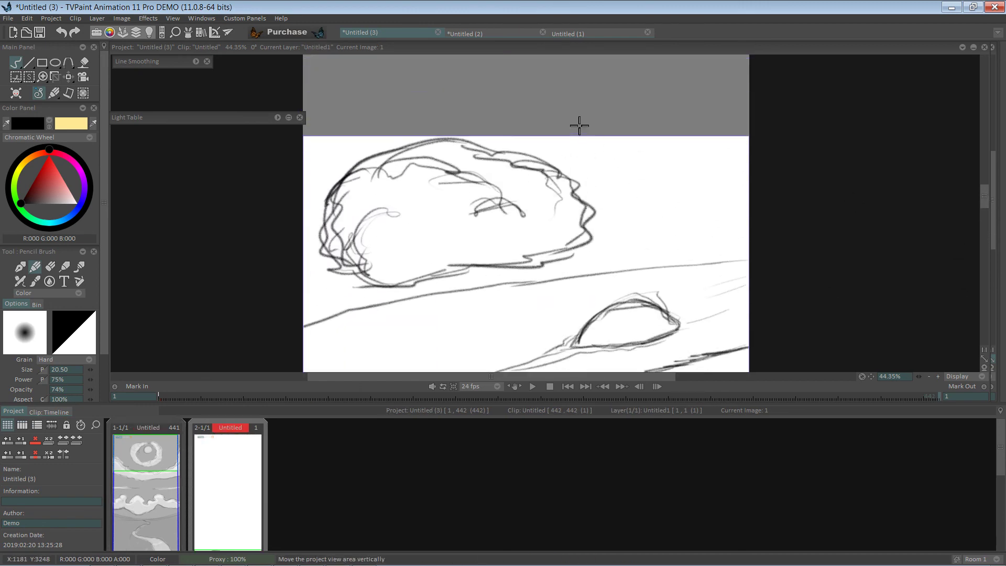
pyautogui.moveTo(521, 152)
pyautogui.mouseDown()
pyautogui.moveTo(515, 96)
pyautogui.moveTo(519, 154)
pyautogui.mouseUp()
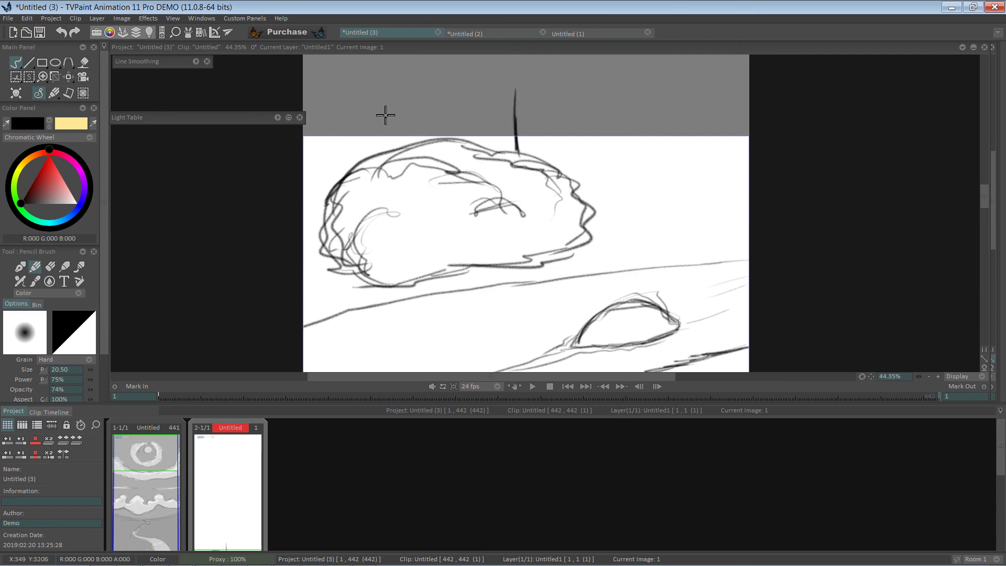
pyautogui.moveTo(382, 123)
pyautogui.mouseDown()
pyautogui.moveTo(381, 102)
pyautogui.moveTo(378, 140)
pyautogui.mouseUp()
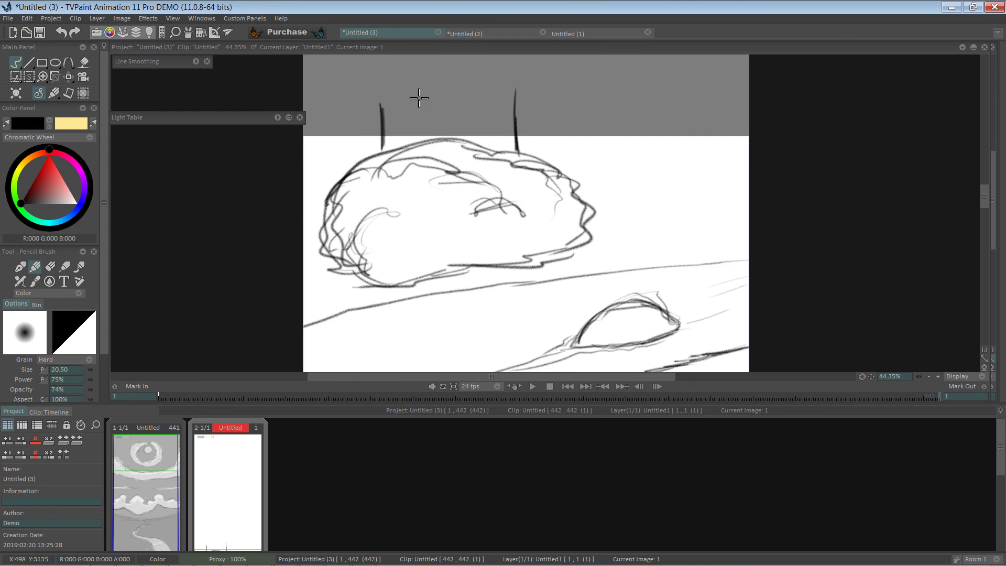
pyautogui.moveTo(382, 101); pyautogui.dragTo(381, 151)
pyautogui.moveTo(342, 103)
pyautogui.mouseDown()
pyautogui.moveTo(345, 178)
pyautogui.moveTo(346, 99)
pyautogui.moveTo(345, 136)
pyautogui.moveTo(343, 110)
pyautogui.mouseUp()
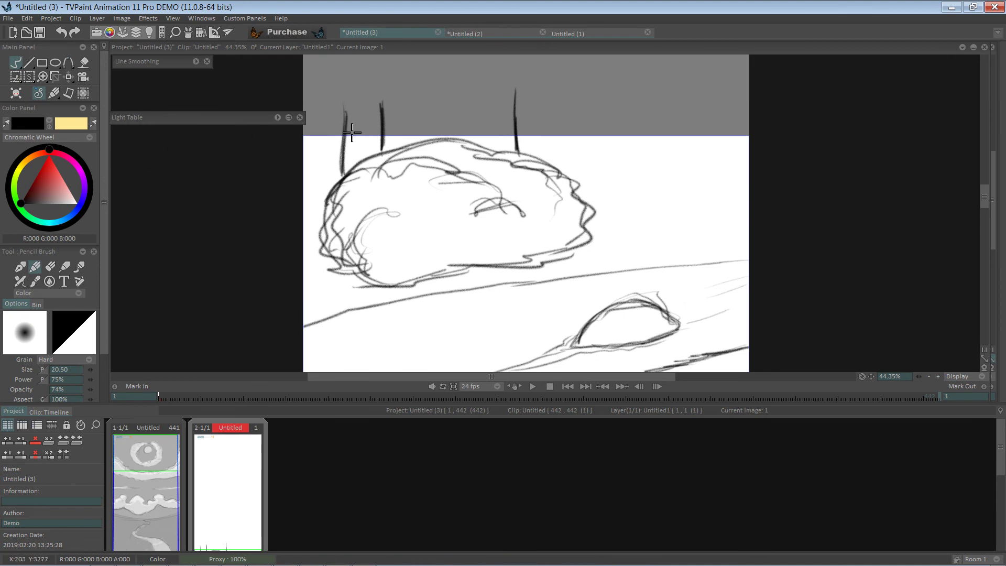
pyautogui.moveTo(377, 146)
pyautogui.mouseDown()
pyautogui.moveTo(345, 165)
pyautogui.moveTo(381, 136)
pyautogui.moveTo(341, 153)
pyautogui.moveTo(383, 109)
pyautogui.moveTo(360, 113)
pyautogui.mouseUp()
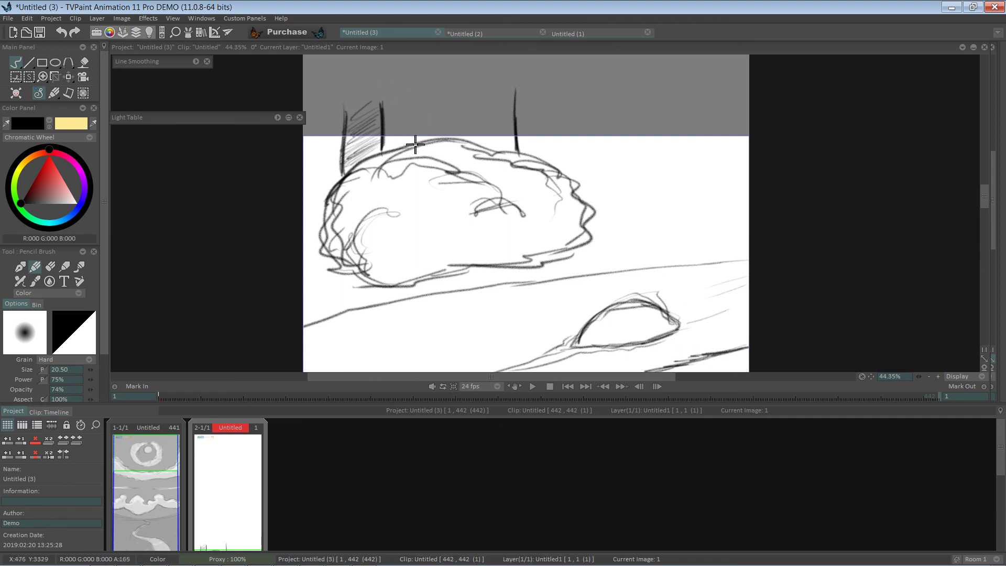
pyautogui.moveTo(412, 134)
pyautogui.mouseDown()
pyautogui.moveTo(394, 147)
pyautogui.moveTo(469, 123)
pyautogui.moveTo(473, 135)
pyautogui.moveTo(489, 131)
pyautogui.moveTo(484, 140)
pyautogui.moveTo(512, 131)
pyautogui.moveTo(486, 150)
pyautogui.moveTo(514, 141)
pyautogui.moveTo(500, 152)
pyautogui.moveTo(467, 127)
pyautogui.mouseUp()
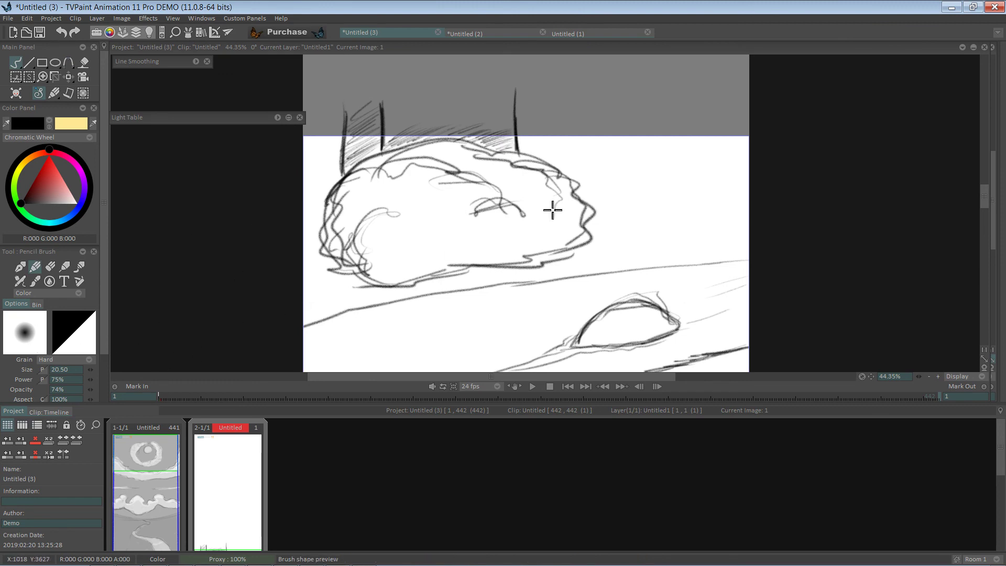
# Extend the exposure of the second clip's background drawing to 39 frames in the clip timeline.
pyautogui.click(51, 413)
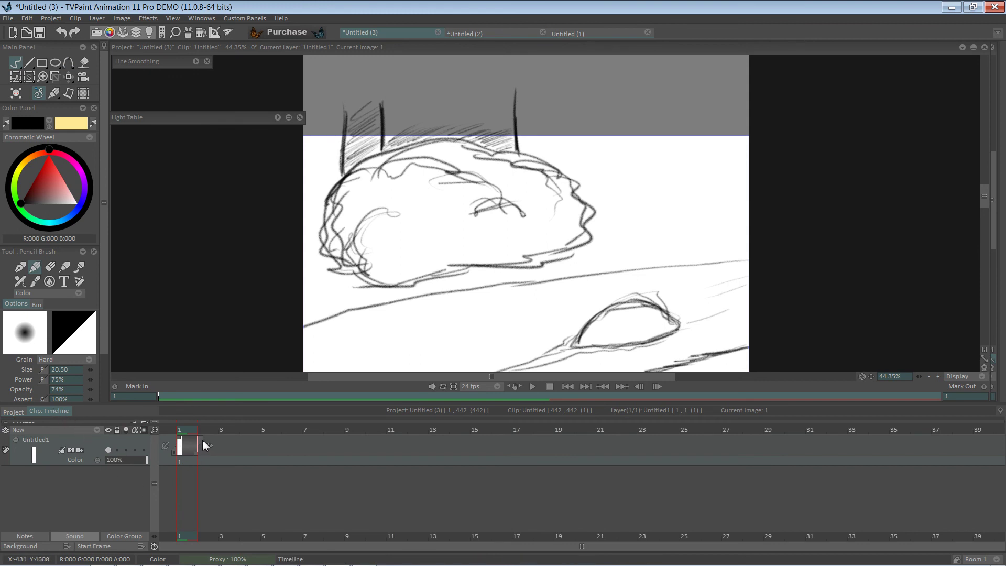
pyautogui.moveTo(204, 445); pyautogui.dragTo(997, 458)
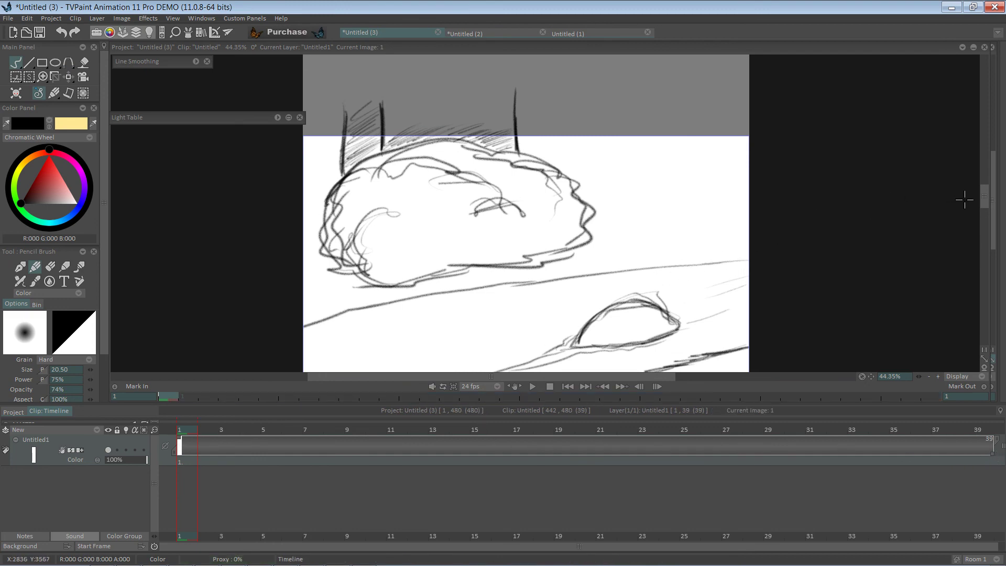
# Set the drawing colour to light blue, RGB 147, 172, 255.
pyautogui.moveTo(983, 200); pyautogui.dragTo(676, 248)
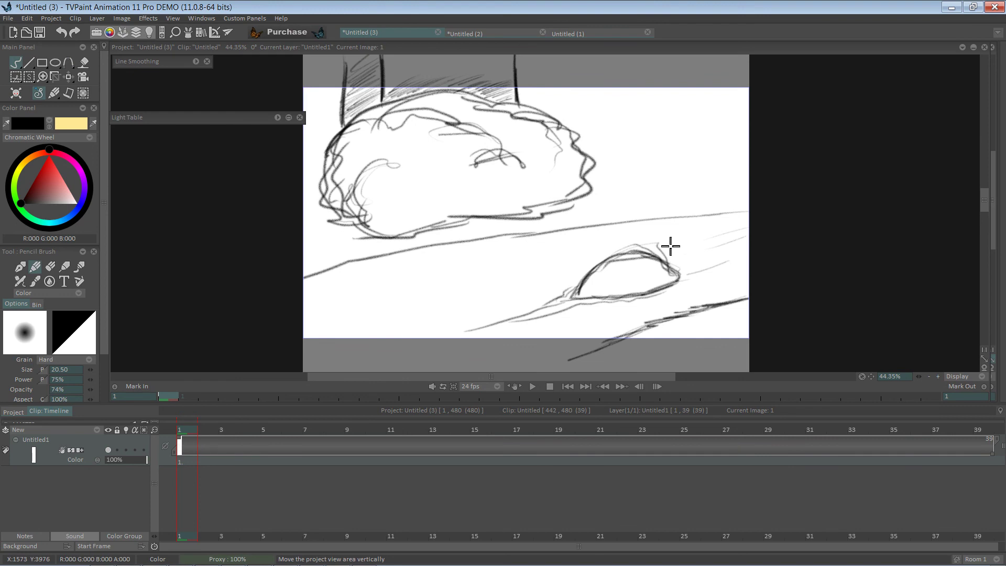
pyautogui.moveTo(49, 167)
pyautogui.mouseDown()
pyautogui.moveTo(49, 207)
pyautogui.moveTo(77, 212)
pyautogui.moveTo(41, 209)
pyautogui.mouseUp()
pyautogui.click(49, 181)
pyautogui.click(85, 199)
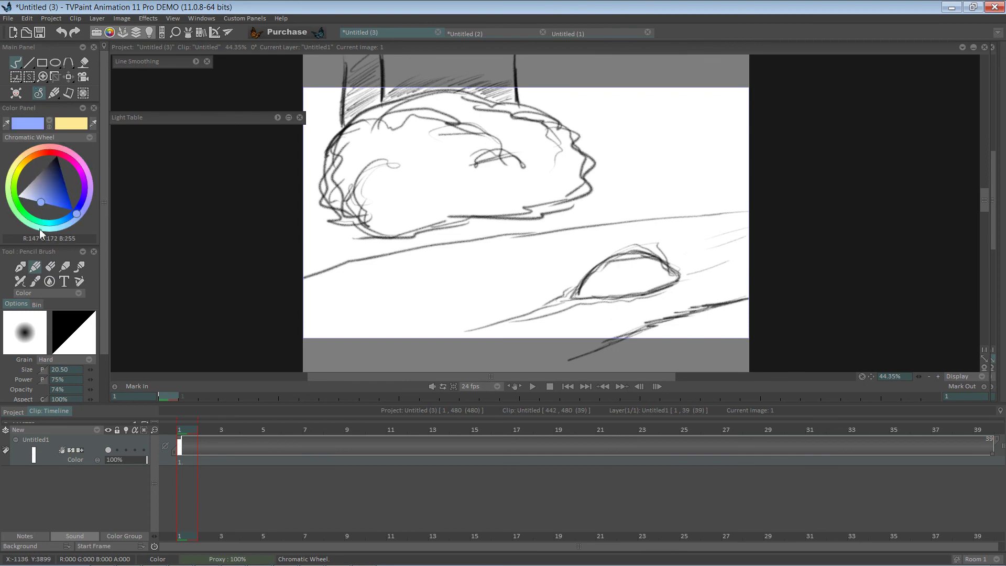
# Set the drawing colour to RGB 82, 122, 255 and add a new animation layer above the background drawing.
pyautogui.click(55, 211)
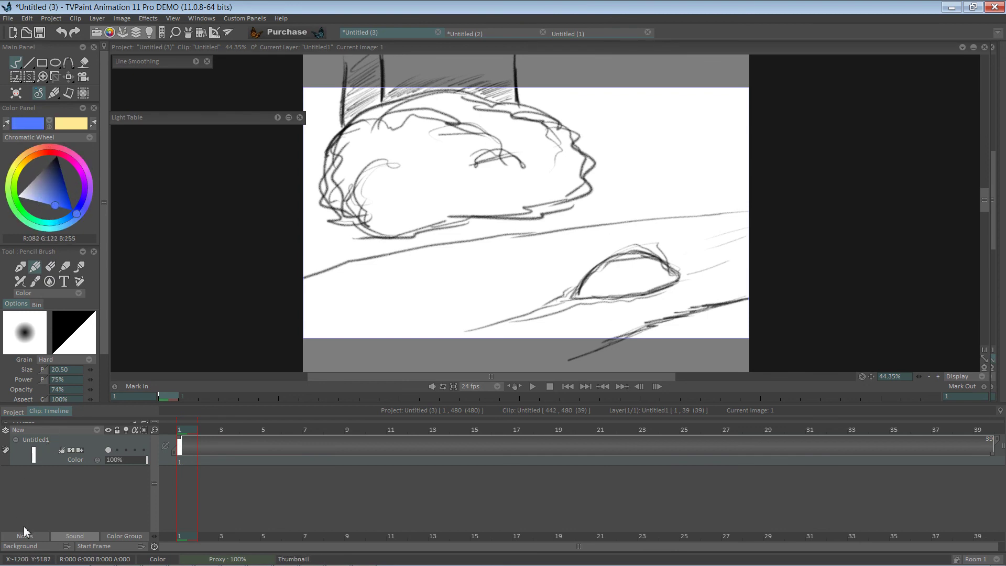
pyautogui.click(27, 430)
pyautogui.click(54, 429)
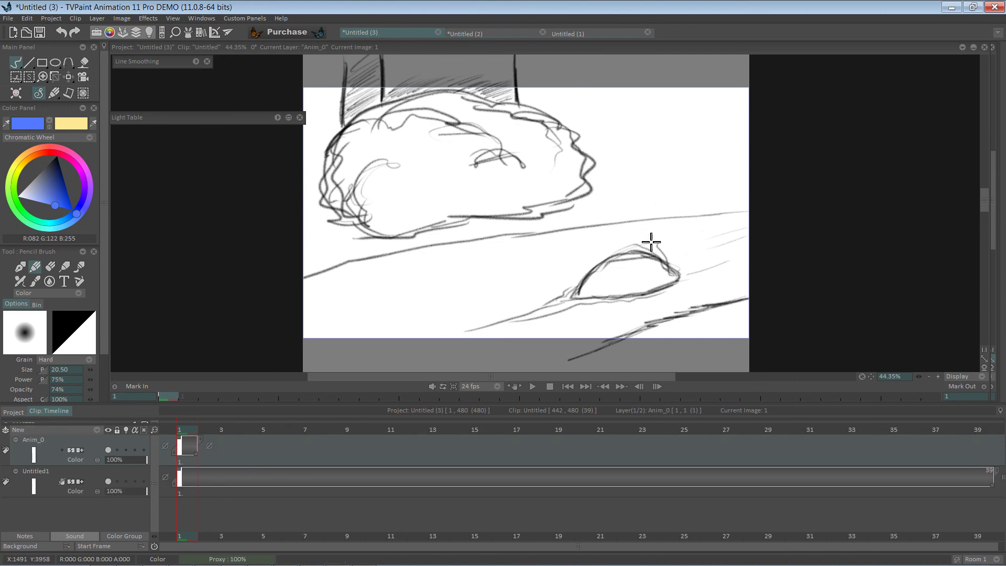
# Draw blue water-flow strokes on frame 1, upstream of the small rock, across the river and near the lower bank.
pyautogui.moveTo(738, 259); pyautogui.dragTo(685, 273)
pyautogui.moveTo(741, 241); pyautogui.dragTo(673, 260)
pyautogui.moveTo(569, 273); pyautogui.dragTo(365, 315)
pyautogui.moveTo(513, 260); pyautogui.dragTo(417, 276)
pyautogui.moveTo(605, 321); pyautogui.dragTo(474, 371)
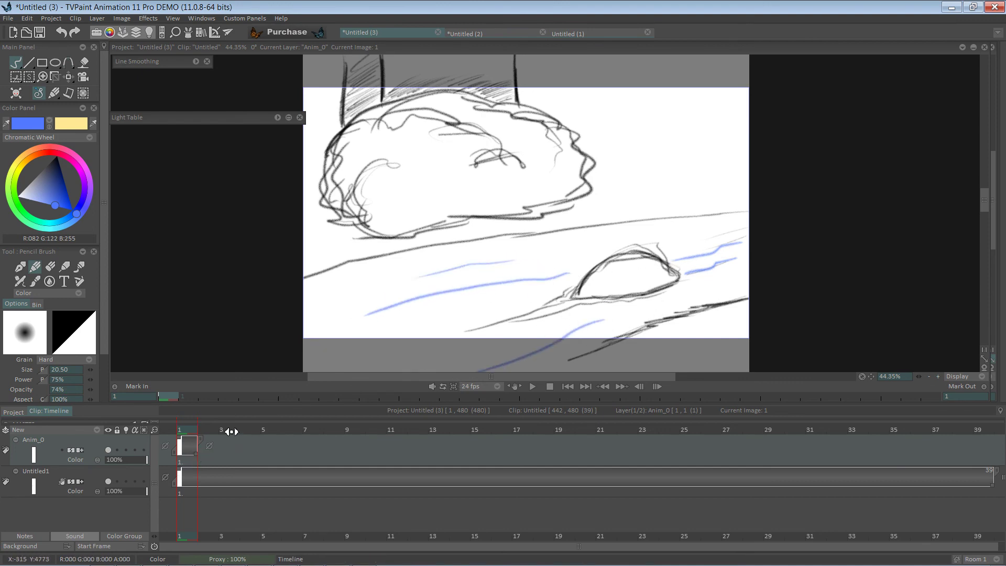
# Enable the light table for the water layer and extend its first drawing's exposure to 3 frames.
pyautogui.moveTo(198, 430); pyautogui.dragTo(225, 427)
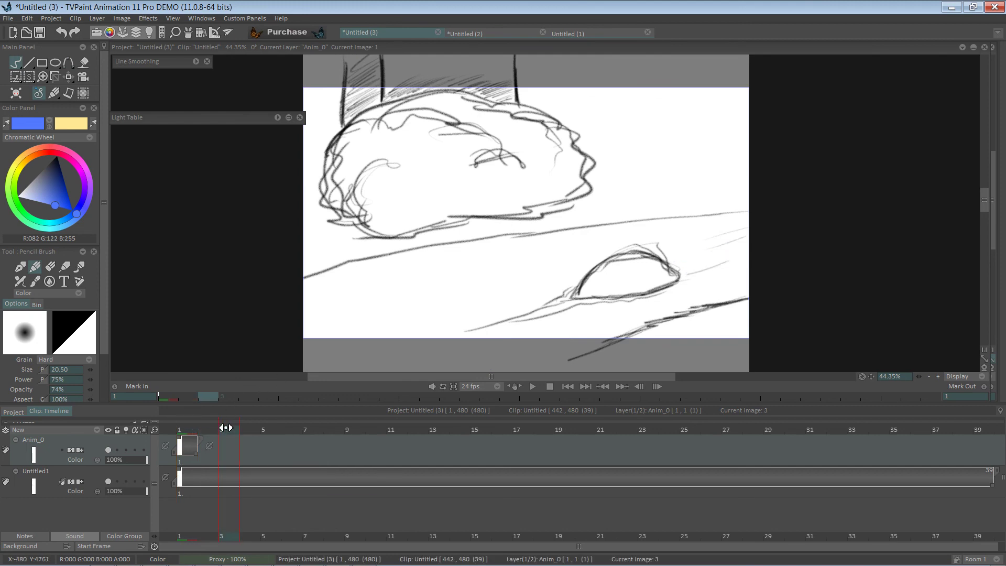
pyautogui.click(129, 430)
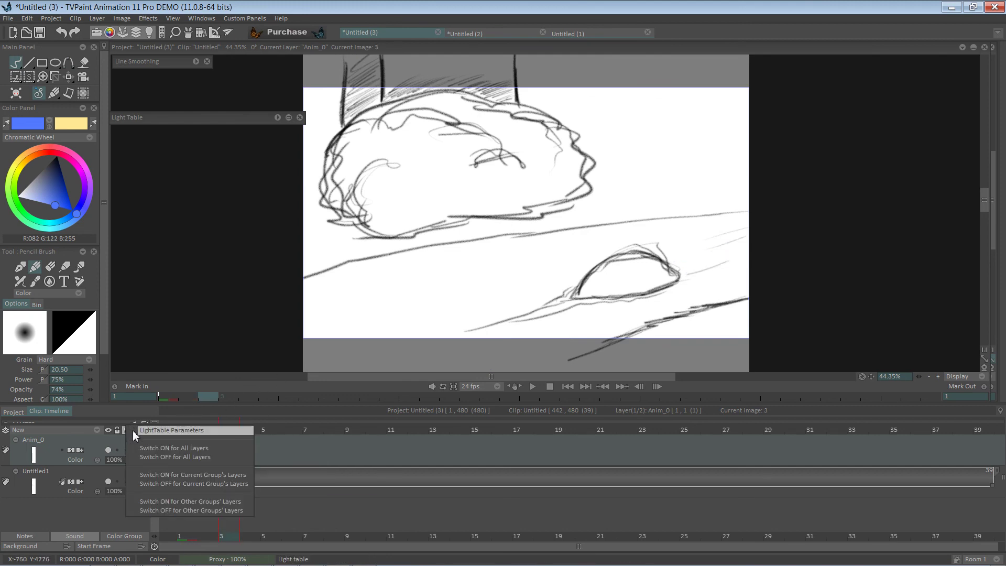
pyautogui.click(145, 433)
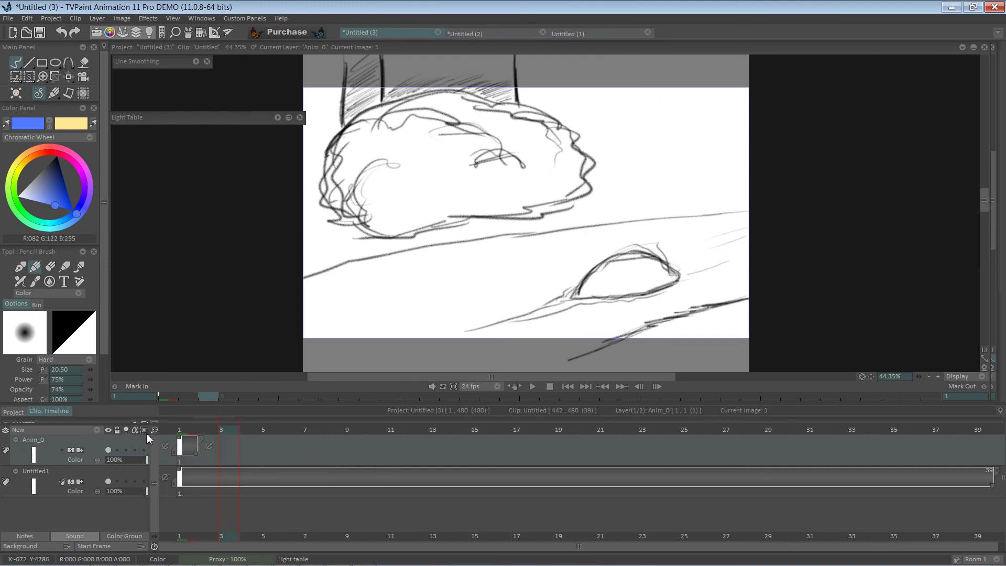
pyautogui.click(125, 449)
pyautogui.moveTo(200, 446); pyautogui.dragTo(240, 446)
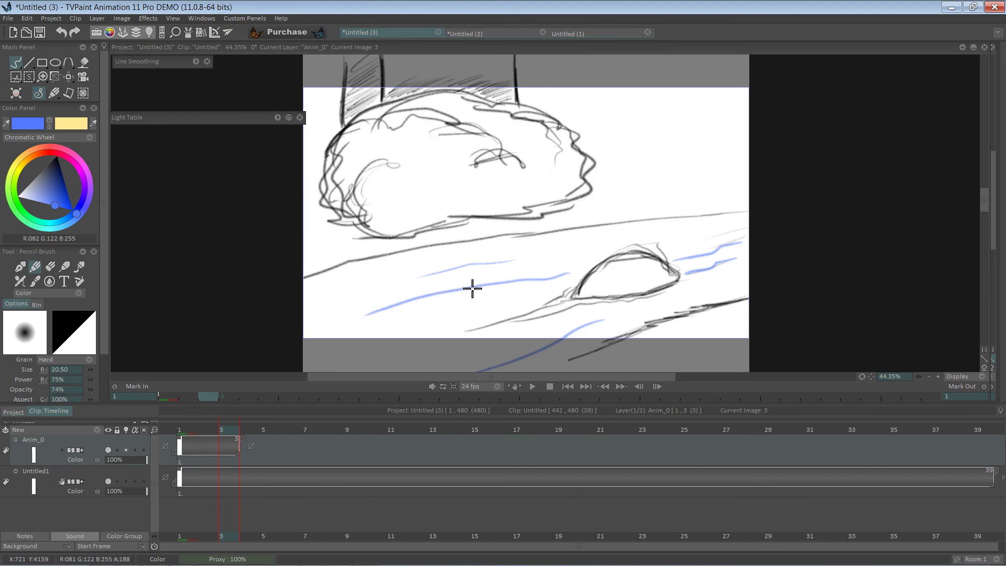
# Draw extra water strokes on frame 3, trailing downstream and curving around the upper and lower sides of the small rock.
pyautogui.moveTo(471, 288); pyautogui.dragTo(397, 300)
pyautogui.moveTo(451, 272); pyautogui.dragTo(330, 309)
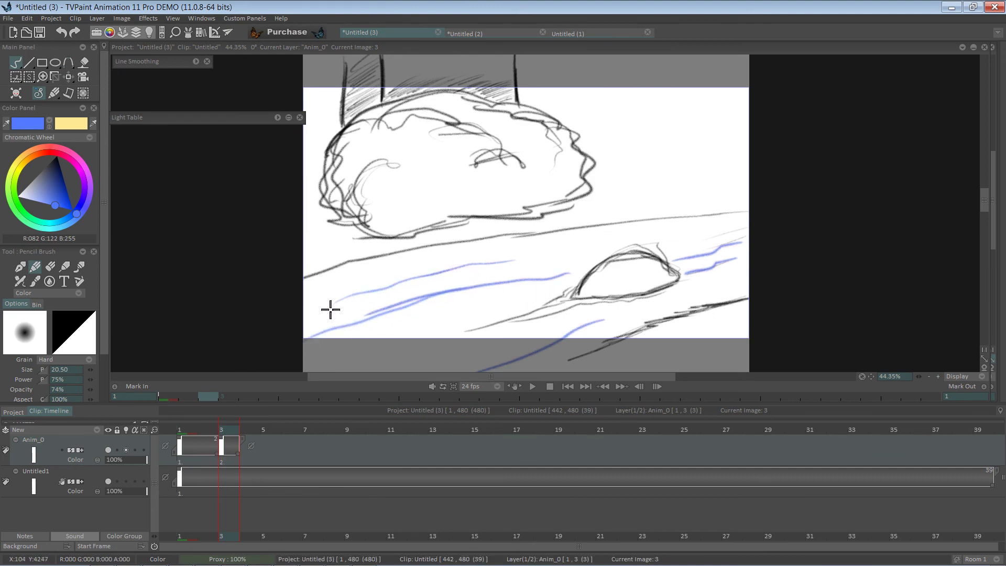
pyautogui.moveTo(616, 247)
pyautogui.mouseDown()
pyautogui.moveTo(545, 256)
pyautogui.moveTo(557, 294)
pyautogui.mouseUp()
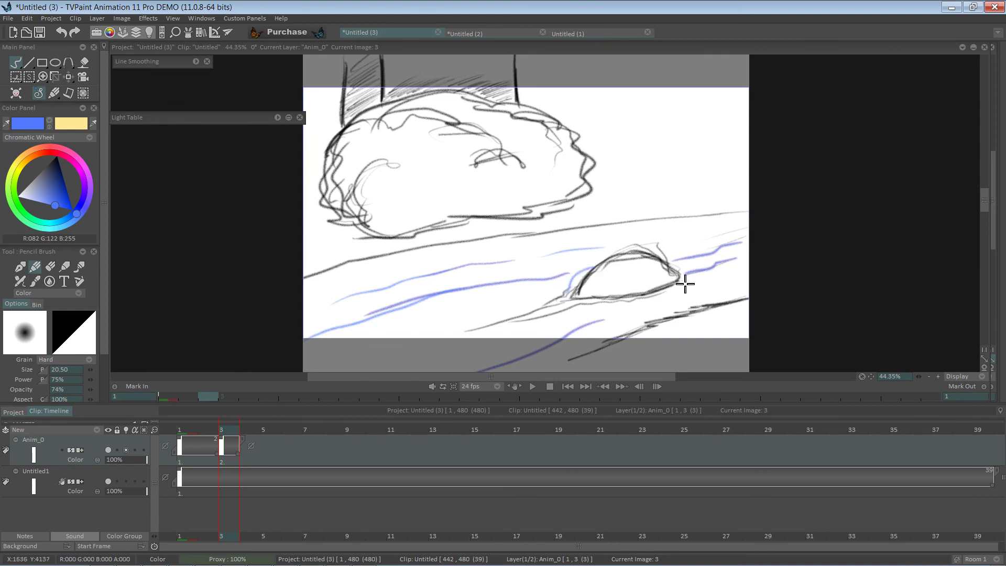
pyautogui.moveTo(685, 283); pyautogui.dragTo(569, 313)
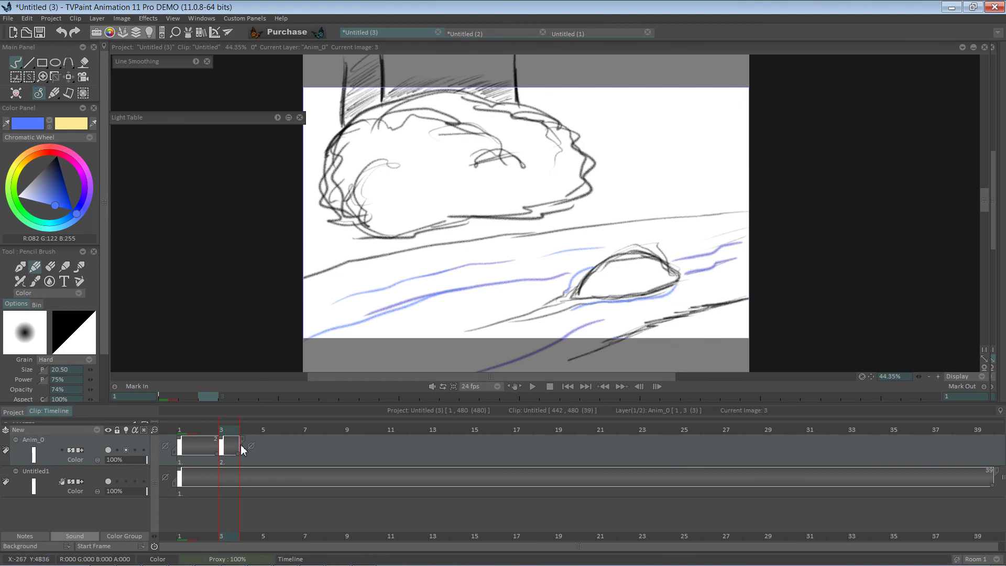
# Extend the water layer to frame 5 and erase the carried-over water lines from that frame.
pyautogui.moveTo(240, 445); pyautogui.dragTo(281, 442)
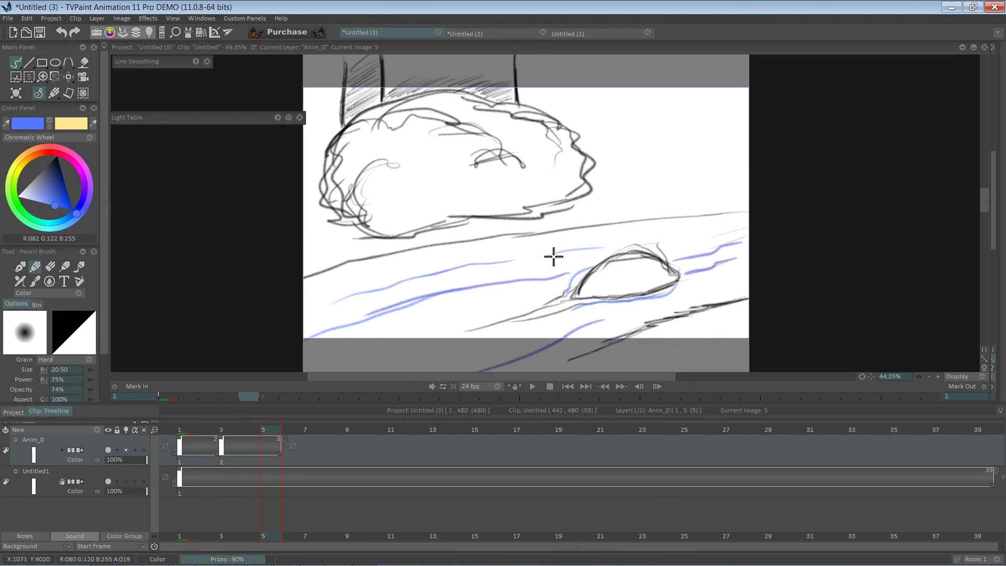
pyautogui.press('e')
pyautogui.moveTo(535, 281)
pyautogui.mouseDown()
pyautogui.moveTo(507, 280)
pyautogui.moveTo(310, 336)
pyautogui.moveTo(391, 319)
pyautogui.mouseUp()
pyautogui.moveTo(563, 273); pyautogui.dragTo(572, 276)
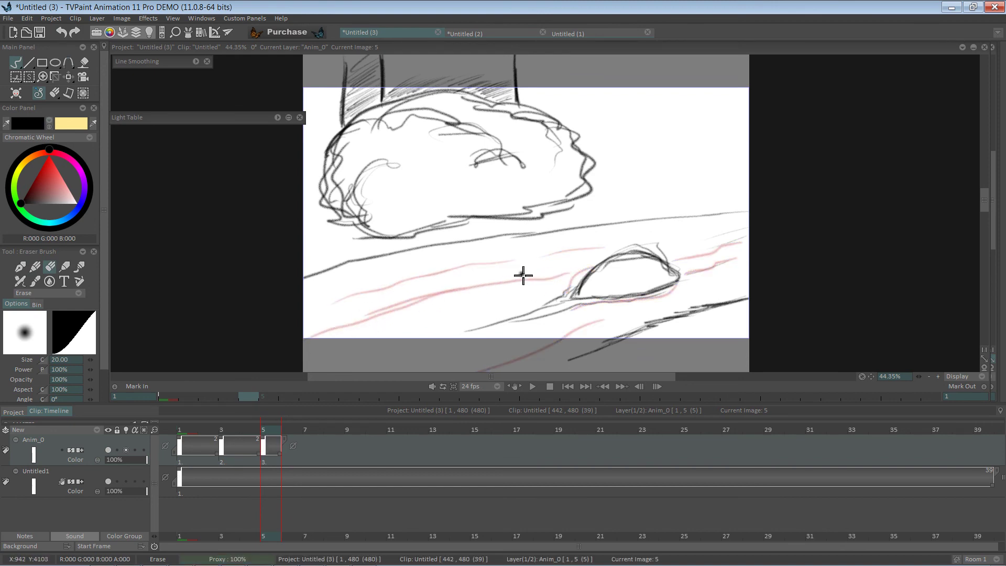
# Redraw frame 3 with shifted blue water lines along the river and a splash breaking over the small rock's upstream side.
pyautogui.click(239, 429)
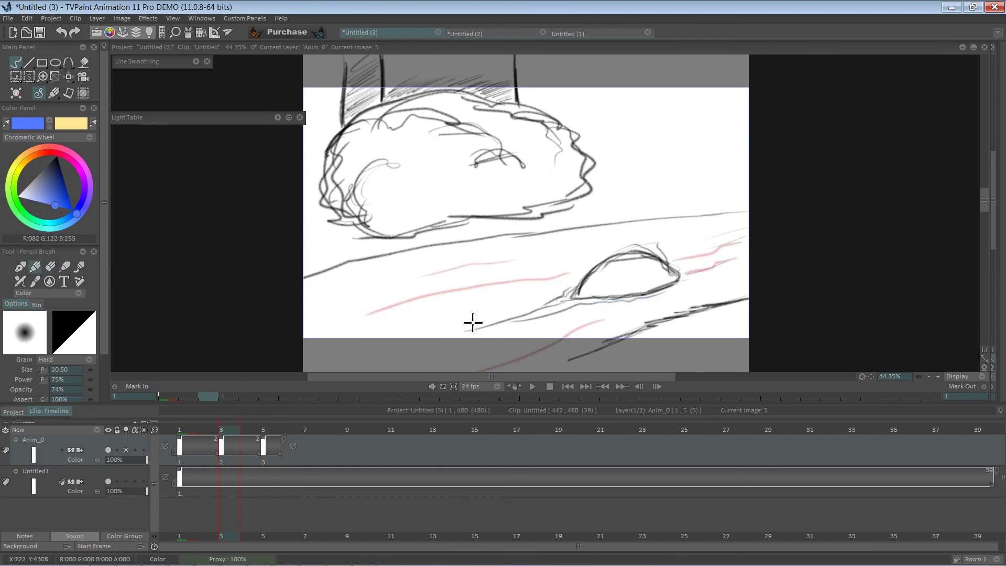
pyautogui.moveTo(473, 286); pyautogui.dragTo(303, 331)
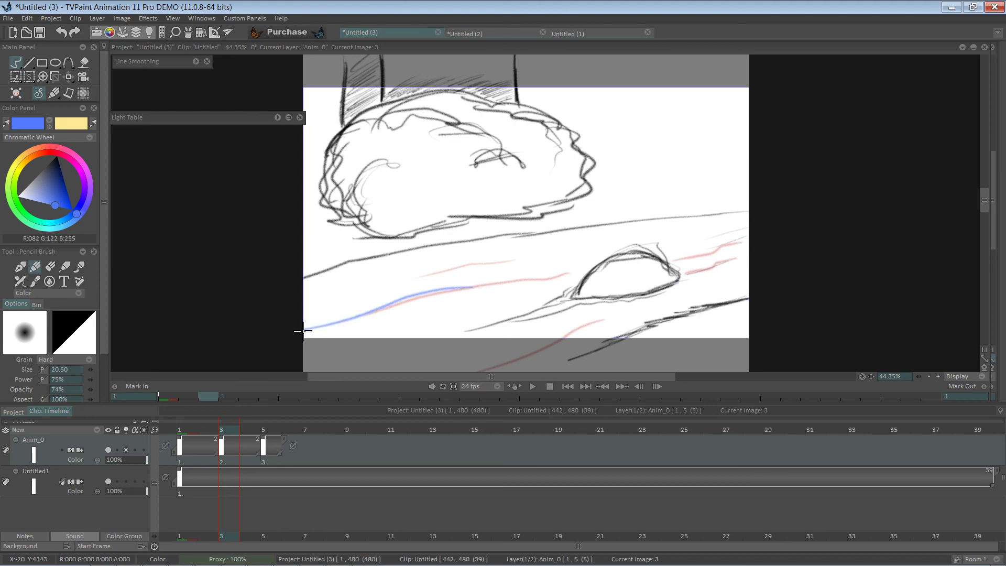
pyautogui.moveTo(411, 287); pyautogui.dragTo(303, 300)
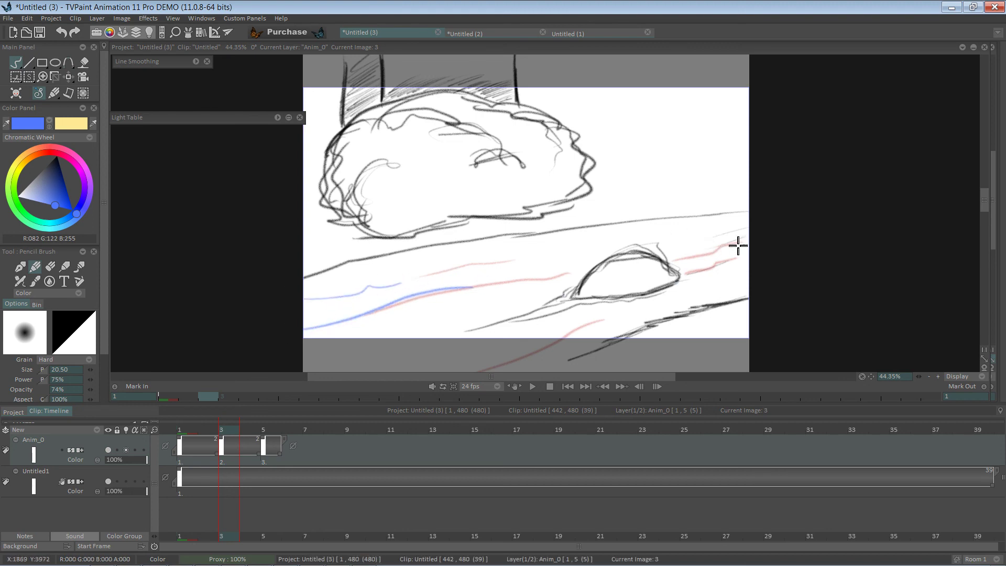
pyautogui.moveTo(738, 245); pyautogui.dragTo(675, 255)
pyautogui.moveTo(576, 287); pyautogui.dragTo(463, 329)
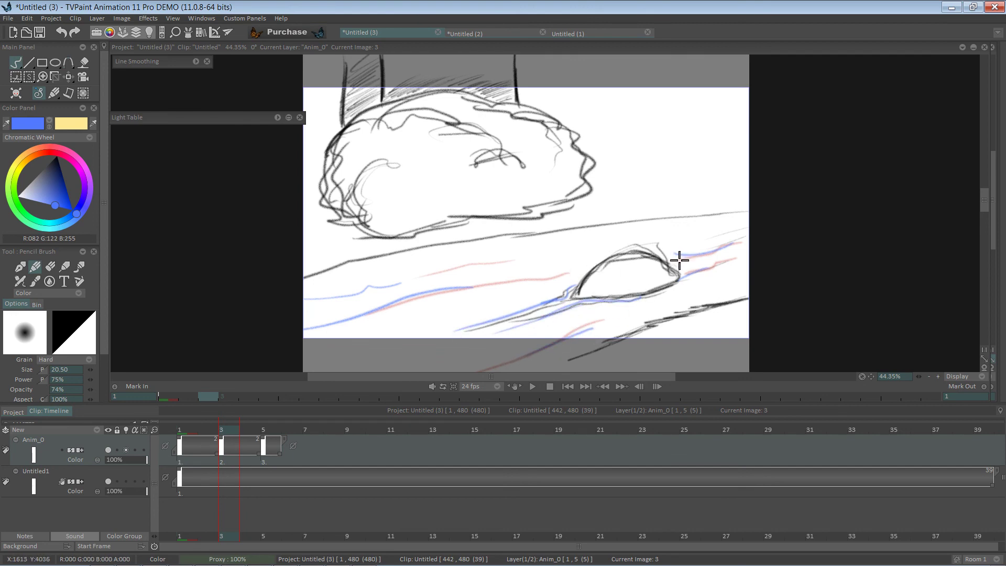
pyautogui.moveTo(680, 263)
pyautogui.mouseDown()
pyautogui.moveTo(655, 227)
pyautogui.moveTo(657, 248)
pyautogui.moveTo(632, 240)
pyautogui.moveTo(638, 256)
pyautogui.moveTo(687, 255)
pyautogui.moveTo(686, 278)
pyautogui.moveTo(698, 278)
pyautogui.moveTo(664, 286)
pyautogui.moveTo(697, 277)
pyautogui.moveTo(681, 273)
pyautogui.moveTo(669, 239)
pyautogui.moveTo(640, 241)
pyautogui.moveTo(640, 263)
pyautogui.mouseUp()
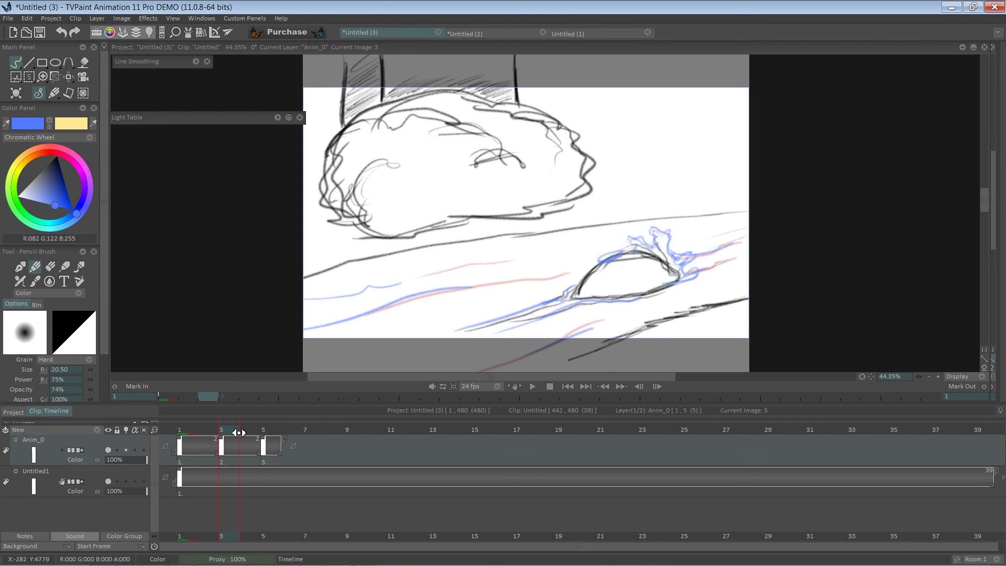
# Draw the water on frame 5, with curls over and beneath the small rock and streaks moving downstream and near both banks.
pyautogui.moveTo(239, 430); pyautogui.dragTo(266, 429)
pyautogui.moveTo(589, 270)
pyautogui.mouseDown()
pyautogui.moveTo(663, 269)
pyautogui.moveTo(634, 296)
pyautogui.moveTo(598, 297)
pyautogui.mouseUp()
pyautogui.moveTo(535, 319); pyautogui.dragTo(465, 350)
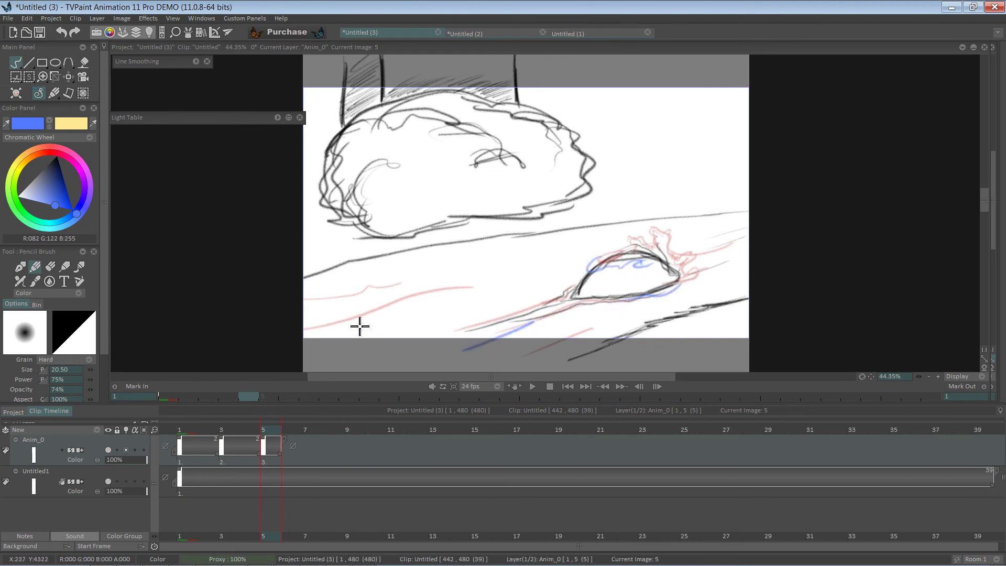
pyautogui.moveTo(364, 314); pyautogui.dragTo(276, 352)
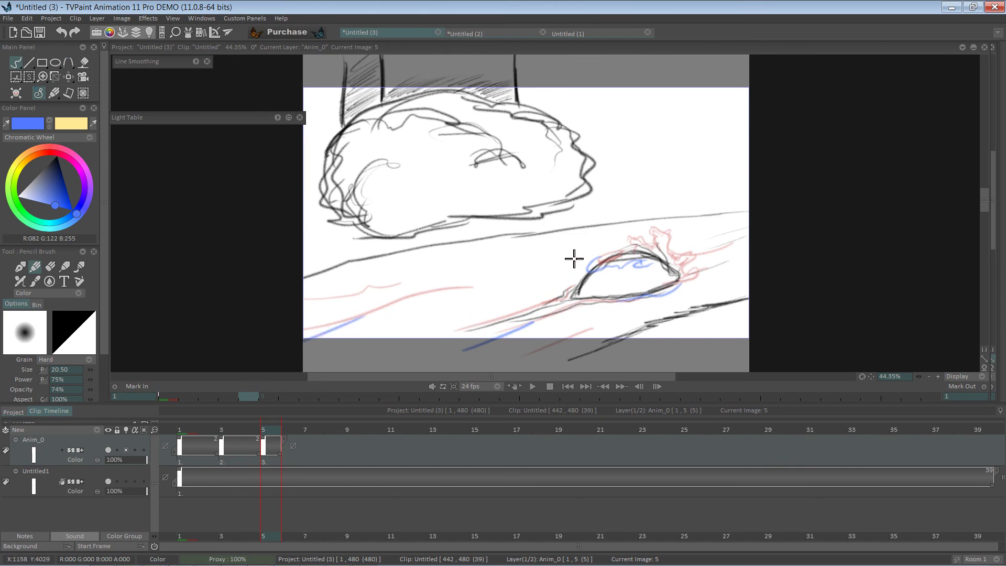
pyautogui.moveTo(615, 240); pyautogui.dragTo(535, 257)
pyautogui.moveTo(740, 235); pyautogui.dragTo(691, 244)
pyautogui.moveTo(652, 305); pyautogui.dragTo(571, 325)
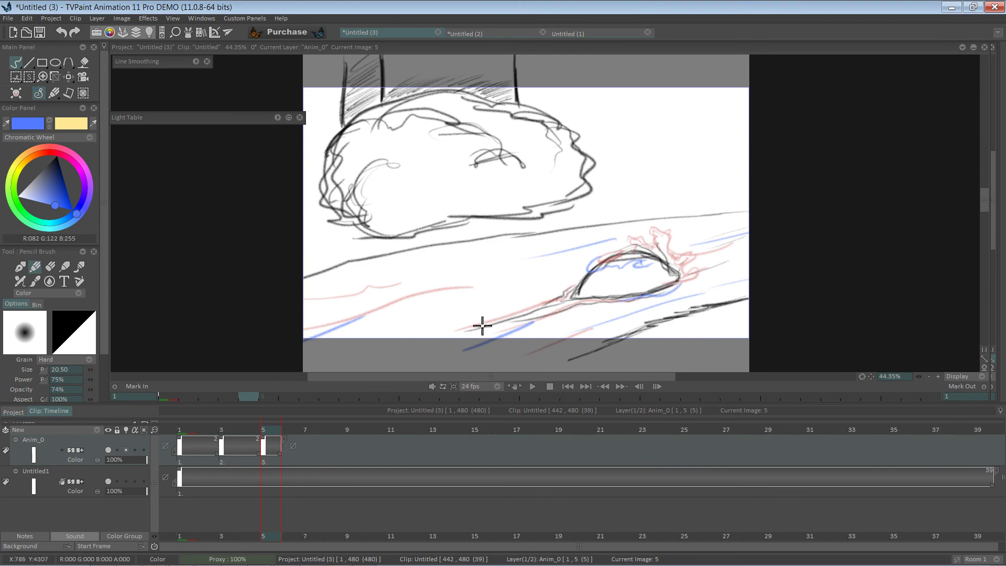
# Extend the water layer to frame 7 and draw a splash at the rock's downstream end plus diagonal flow streaks across the river.
pyautogui.moveTo(281, 452); pyautogui.dragTo(321, 453)
pyautogui.click(312, 428)
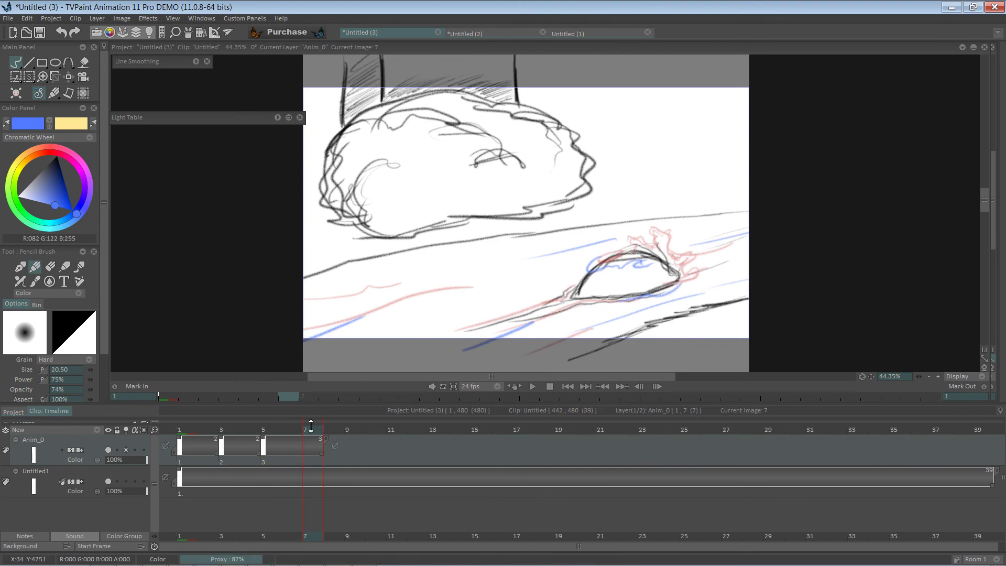
pyautogui.press('Return')
pyautogui.moveTo(575, 291)
pyautogui.mouseDown()
pyautogui.moveTo(574, 278)
pyautogui.moveTo(610, 297)
pyautogui.moveTo(544, 308)
pyautogui.moveTo(576, 296)
pyautogui.moveTo(542, 346)
pyautogui.mouseUp()
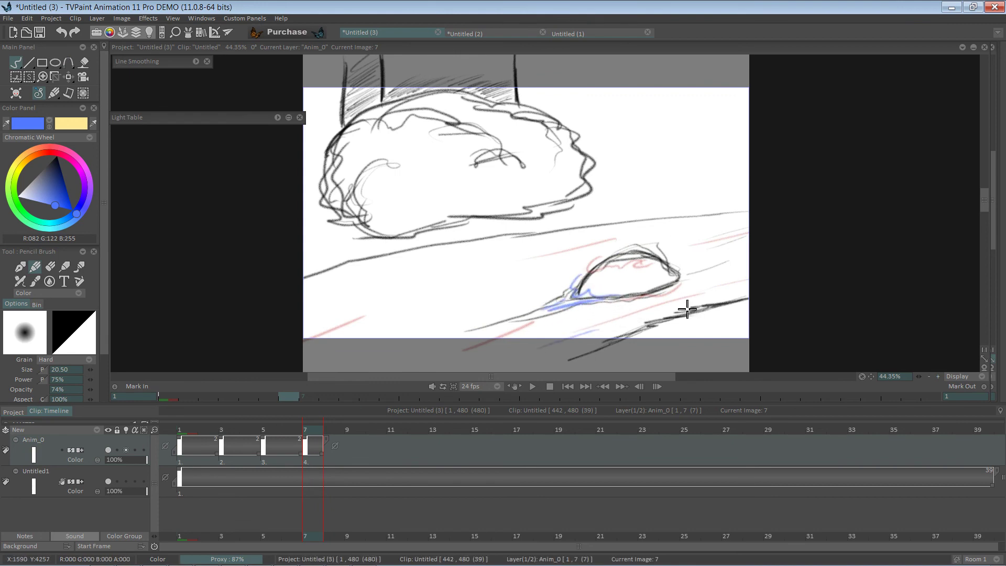
pyautogui.moveTo(746, 282); pyautogui.dragTo(705, 294)
pyautogui.moveTo(509, 267); pyautogui.dragTo(382, 309)
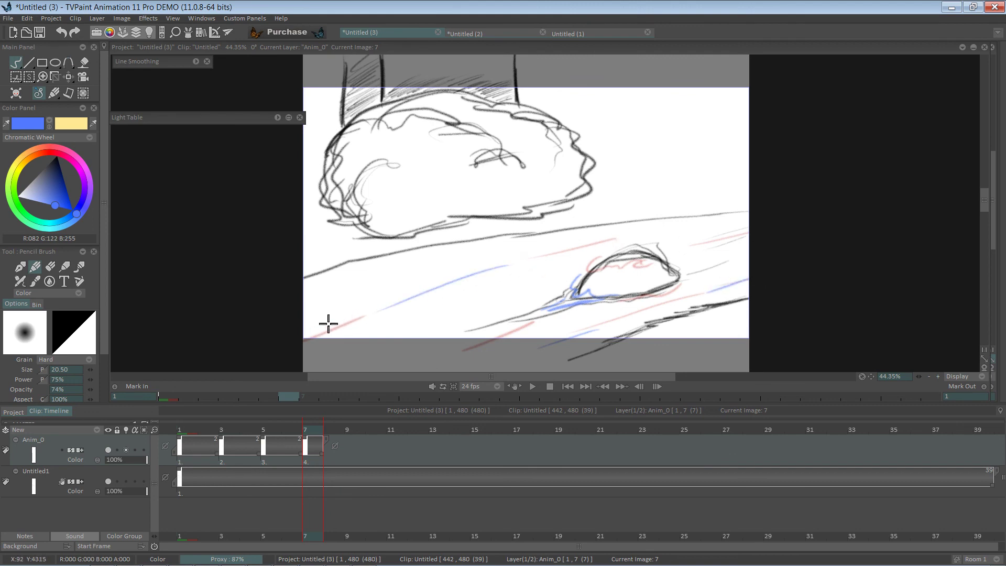
pyautogui.moveTo(419, 254); pyautogui.dragTo(330, 287)
# Lengthen the water layer to 8 frames, make it loop beyond its last drawing and preview the cycle.
pyautogui.moveTo(321, 455); pyautogui.dragTo(354, 457)
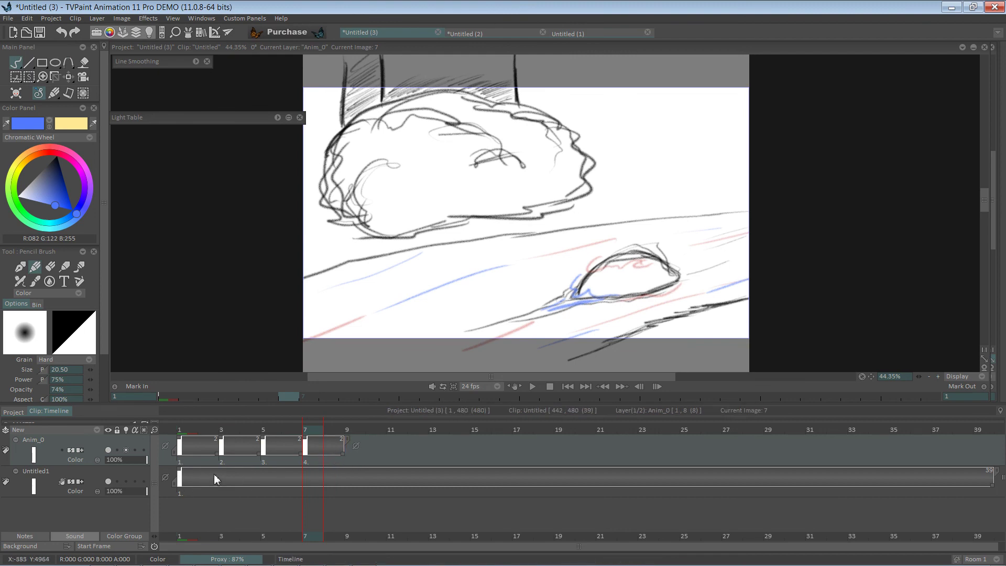
pyautogui.click(357, 444)
pyautogui.click(382, 455)
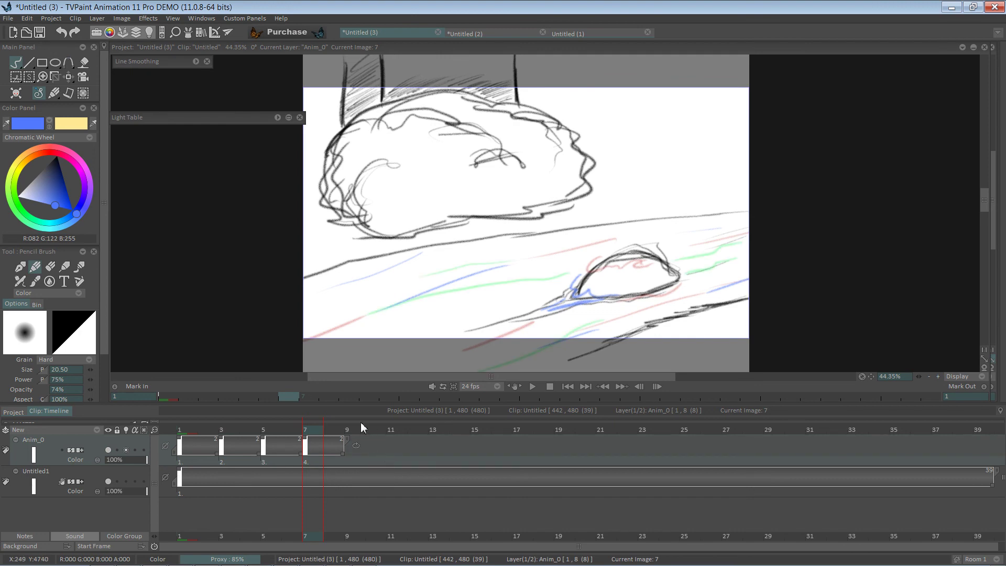
pyautogui.click(533, 387)
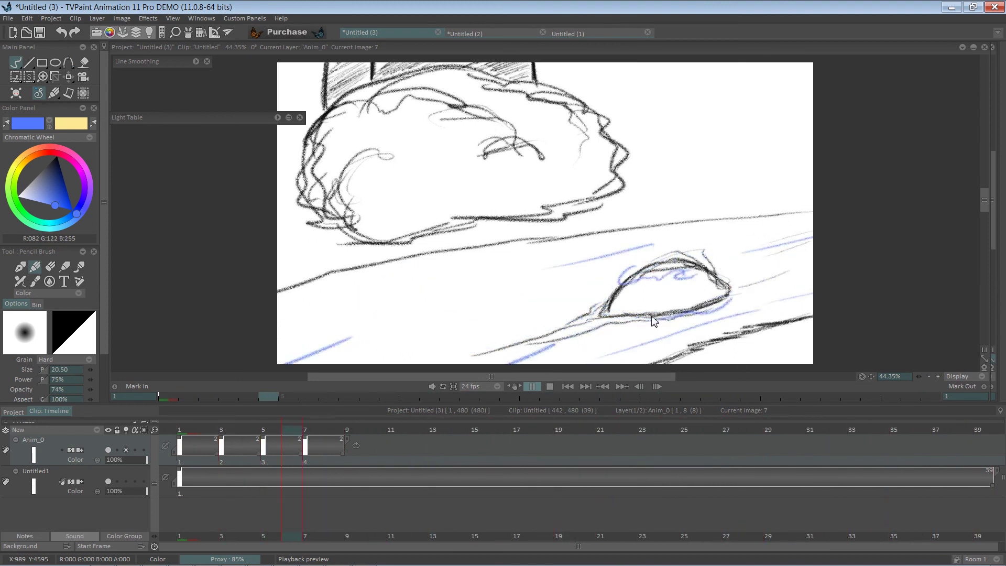
pyautogui.press('Escape')
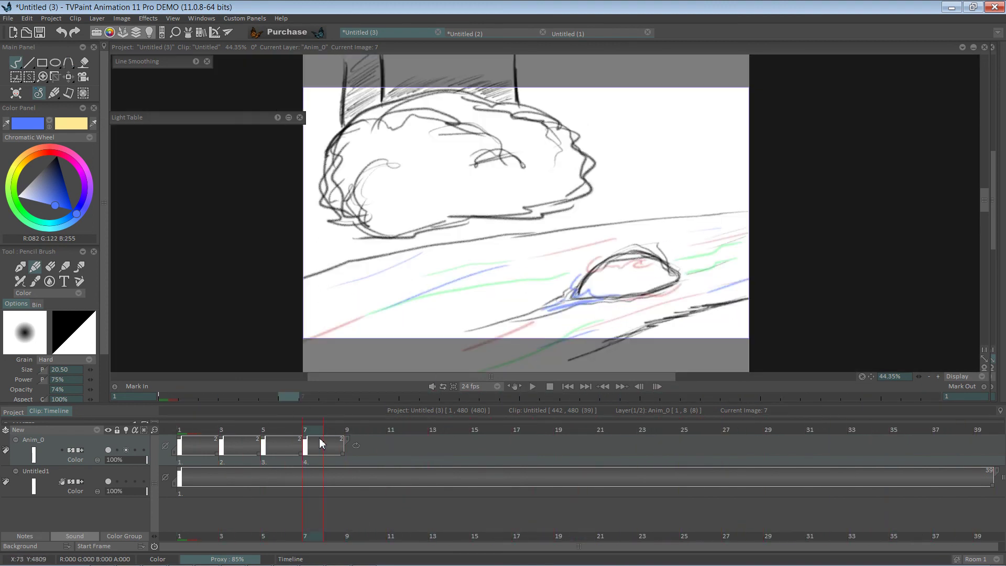
# Extend the water layer to frame 25 with a new drawing there and add flow streaks along the river and far bank.
pyautogui.moveTo(319, 440); pyautogui.dragTo(697, 446)
pyautogui.click(675, 442)
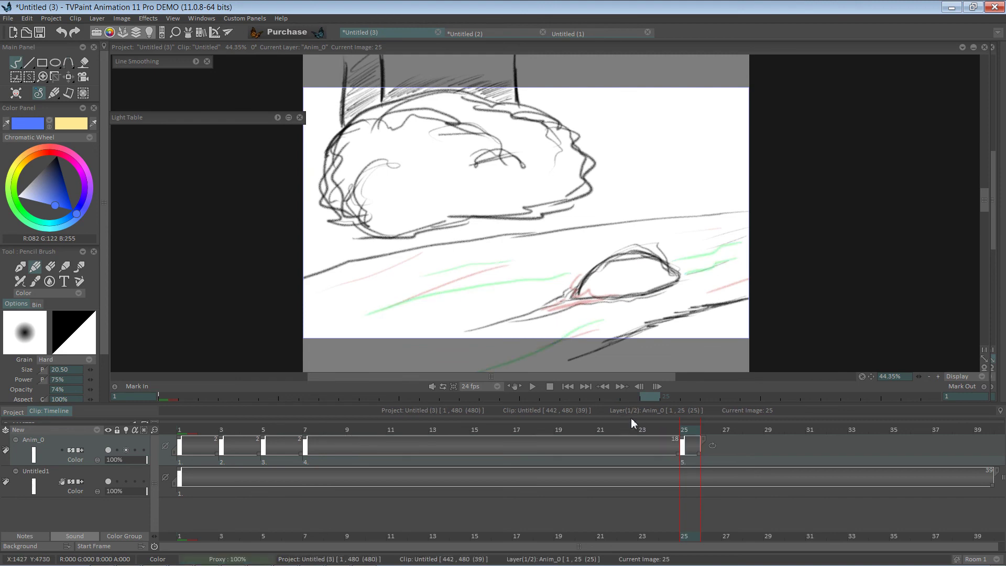
pyautogui.moveTo(434, 292); pyautogui.dragTo(346, 313)
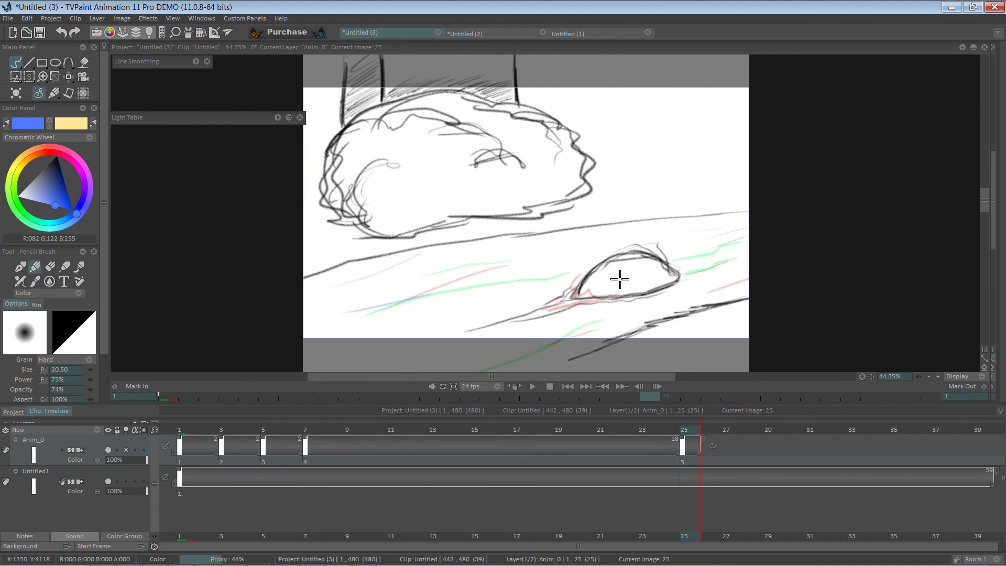
pyautogui.moveTo(527, 316); pyautogui.dragTo(403, 347)
pyautogui.moveTo(516, 327); pyautogui.dragTo(437, 345)
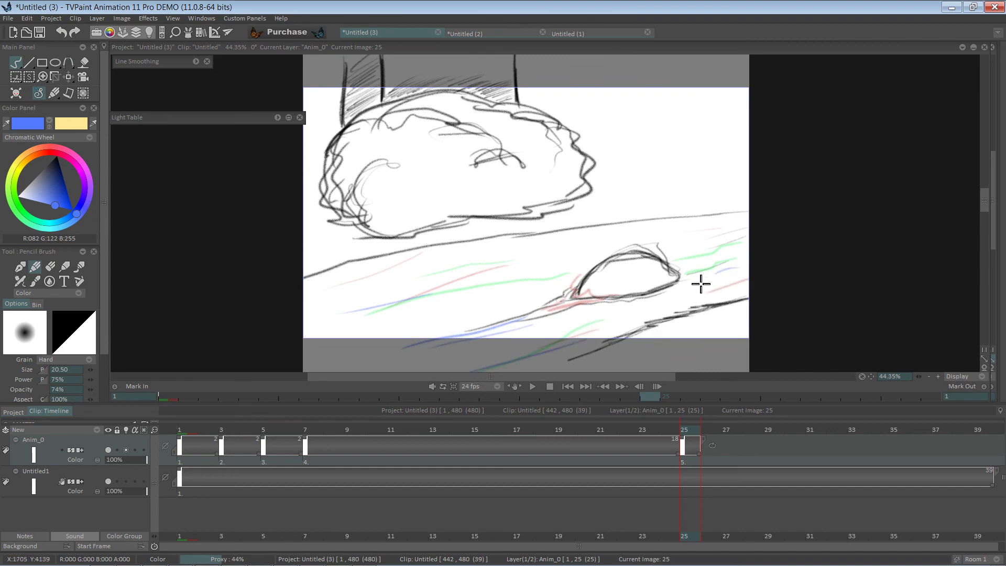
pyautogui.moveTo(663, 230); pyautogui.dragTo(532, 236)
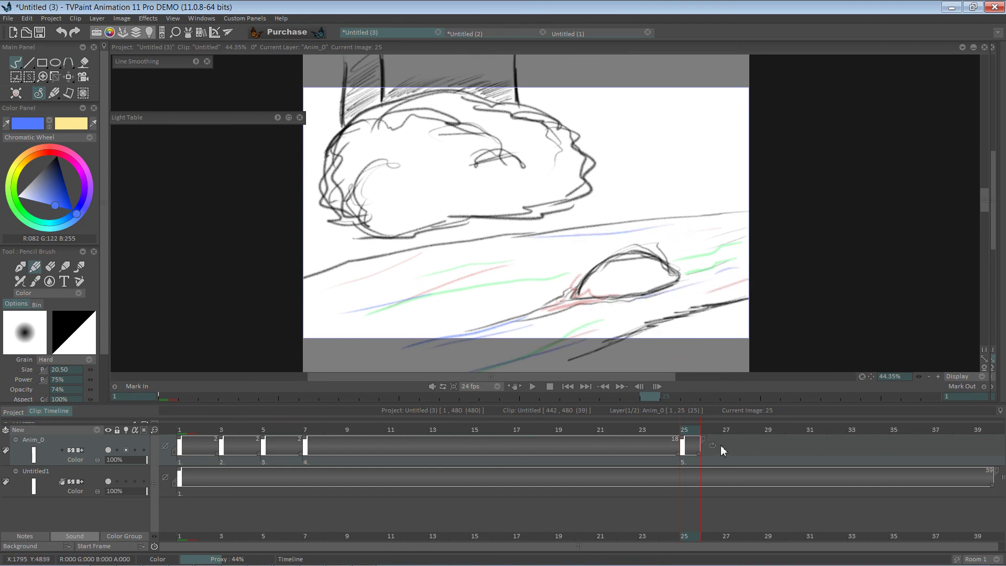
# Play back the water animation, switch to the project's clip overview and play the sequence from its first frame.
pyautogui.click(533, 387)
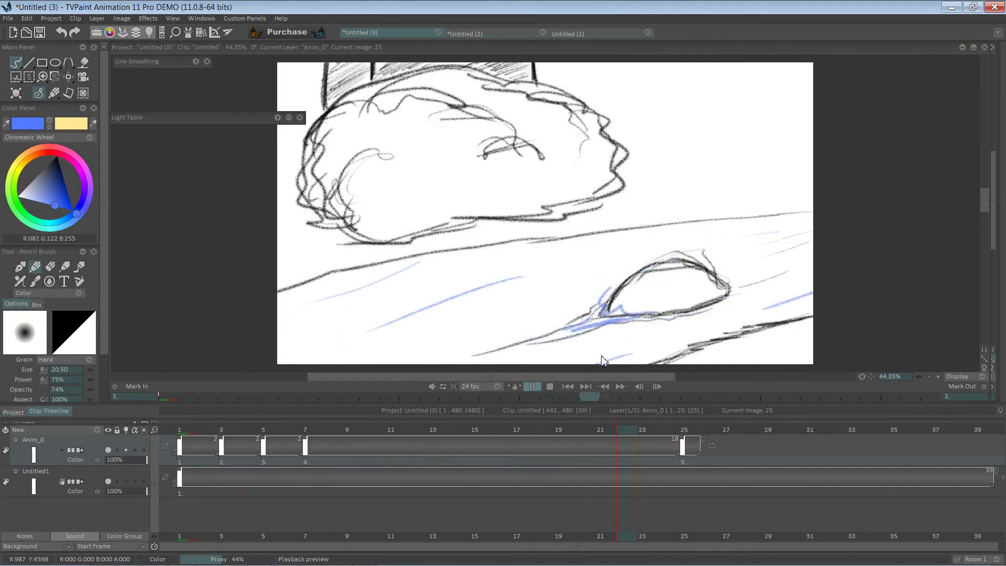
pyautogui.press('Return')
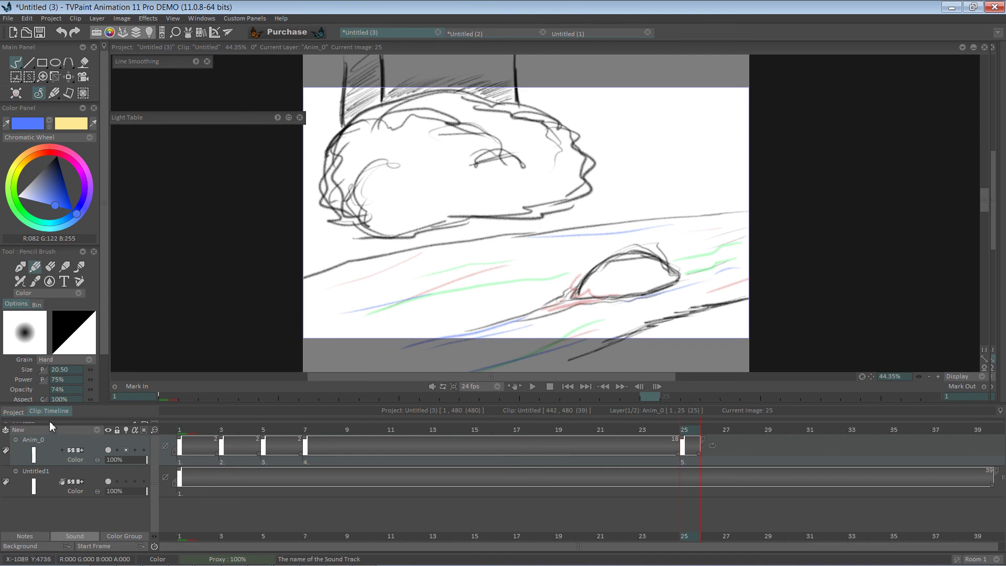
pyautogui.click(18, 411)
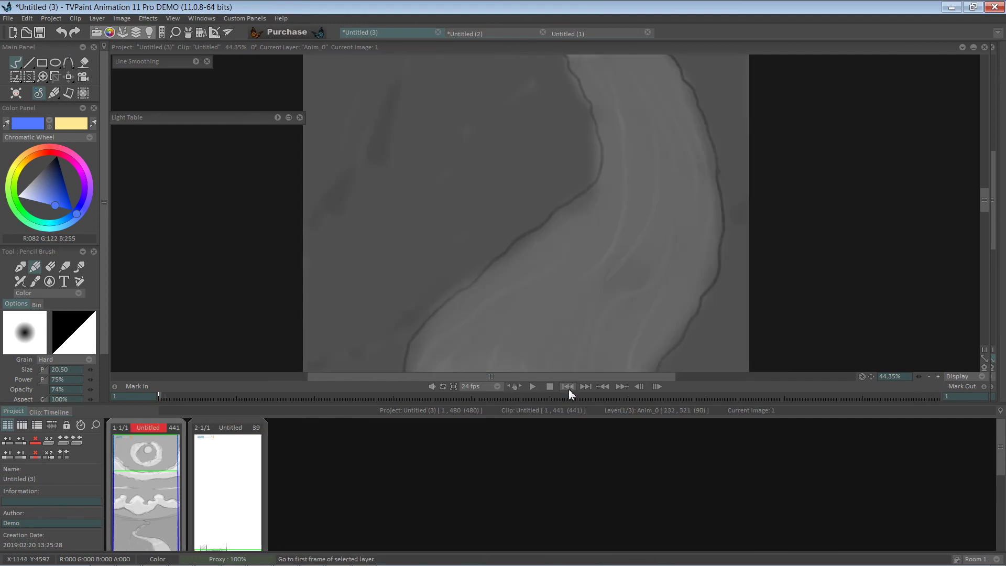
pyautogui.click(567, 387)
pyautogui.click(533, 386)
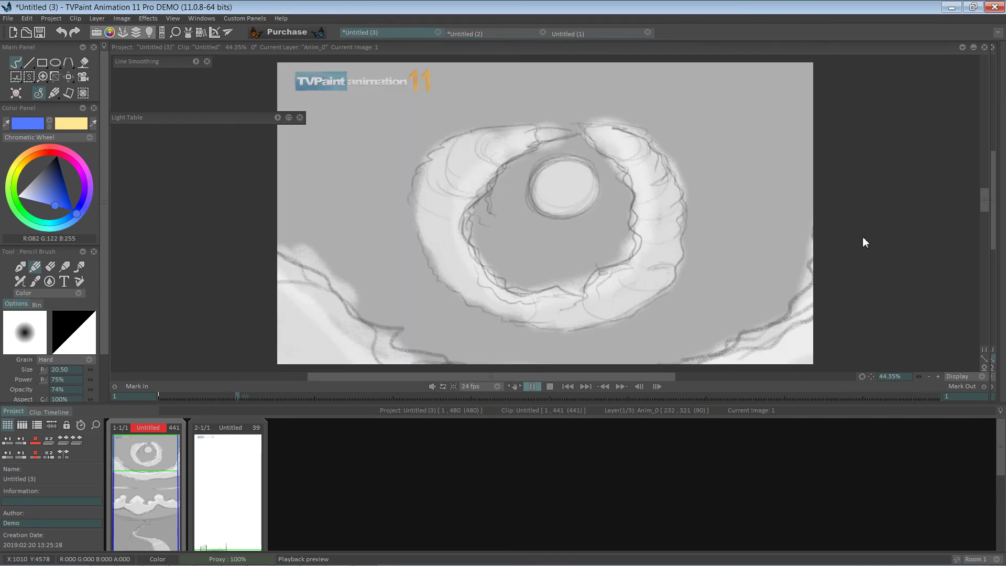
pyautogui.press('space')
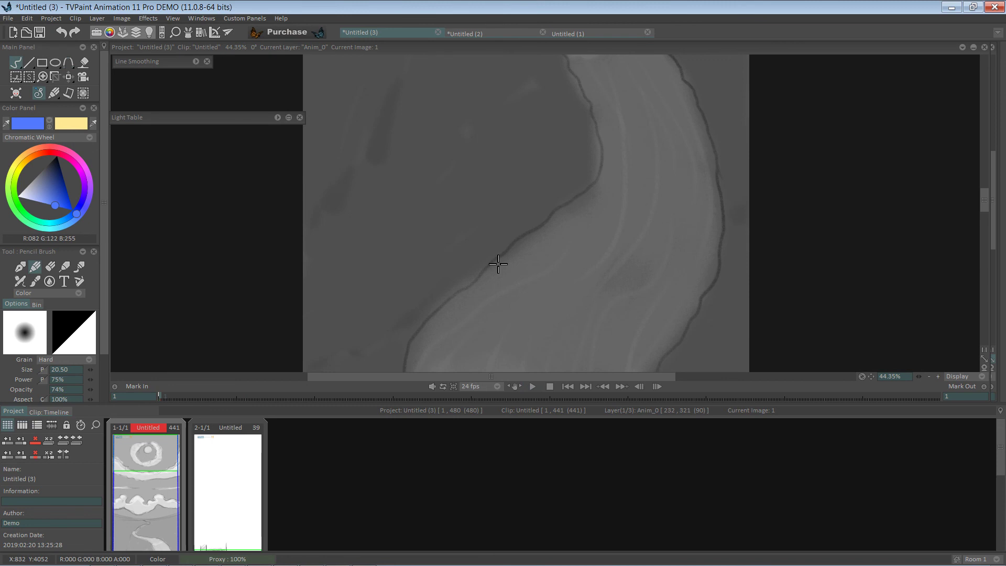